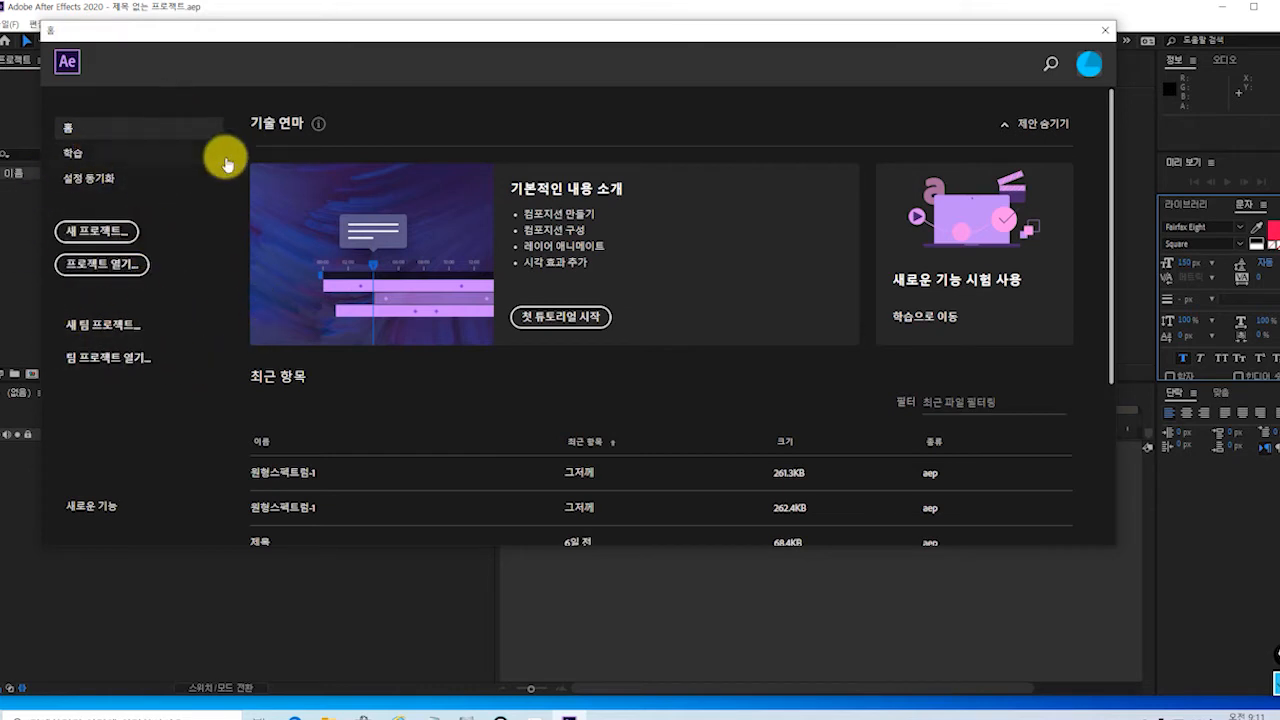
- Create a new empty project from the home screen
left_click(103, 231)
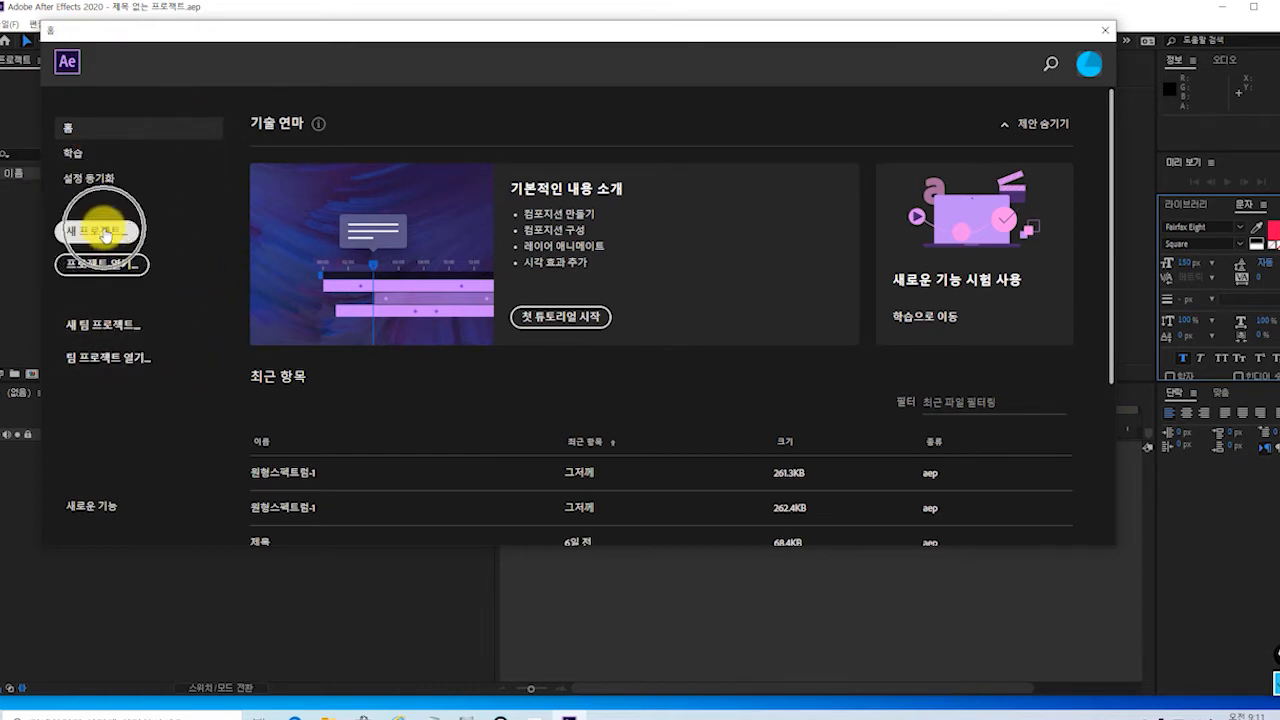
key("ctrl")
key("ctrl")
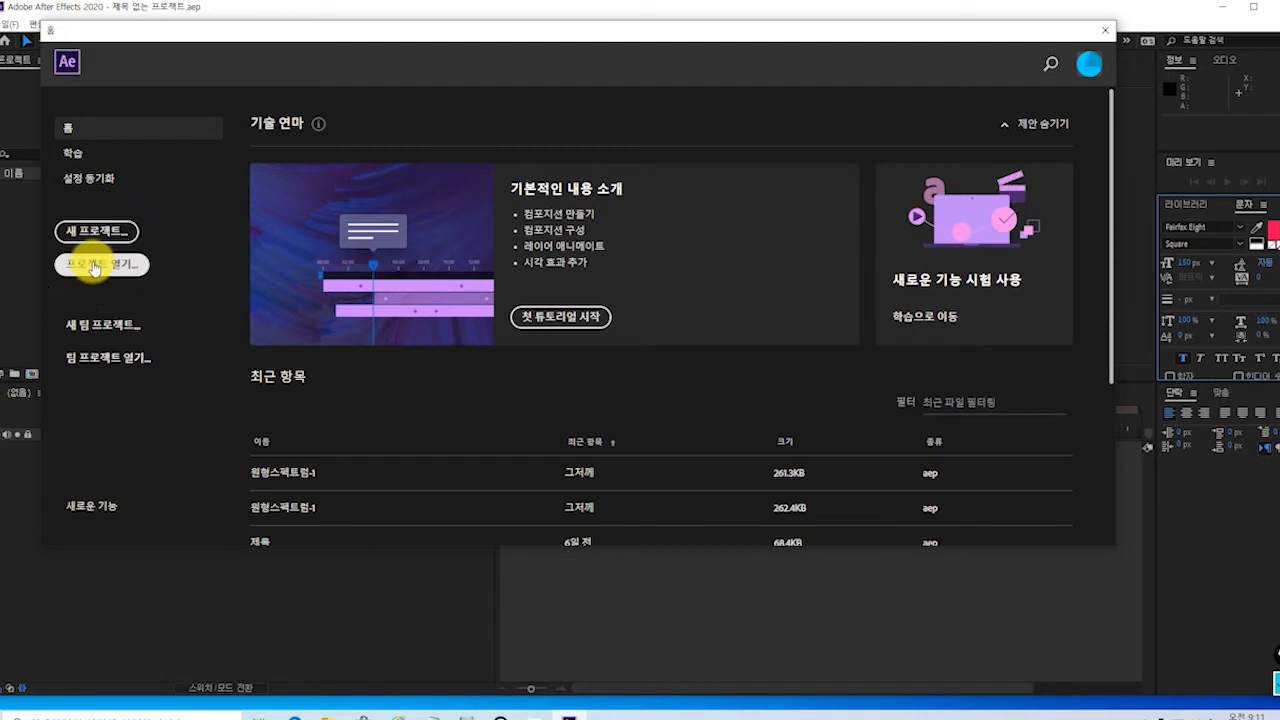
key("ctrl")
key("ctrl")
key("ctrl")
key("ctrl")
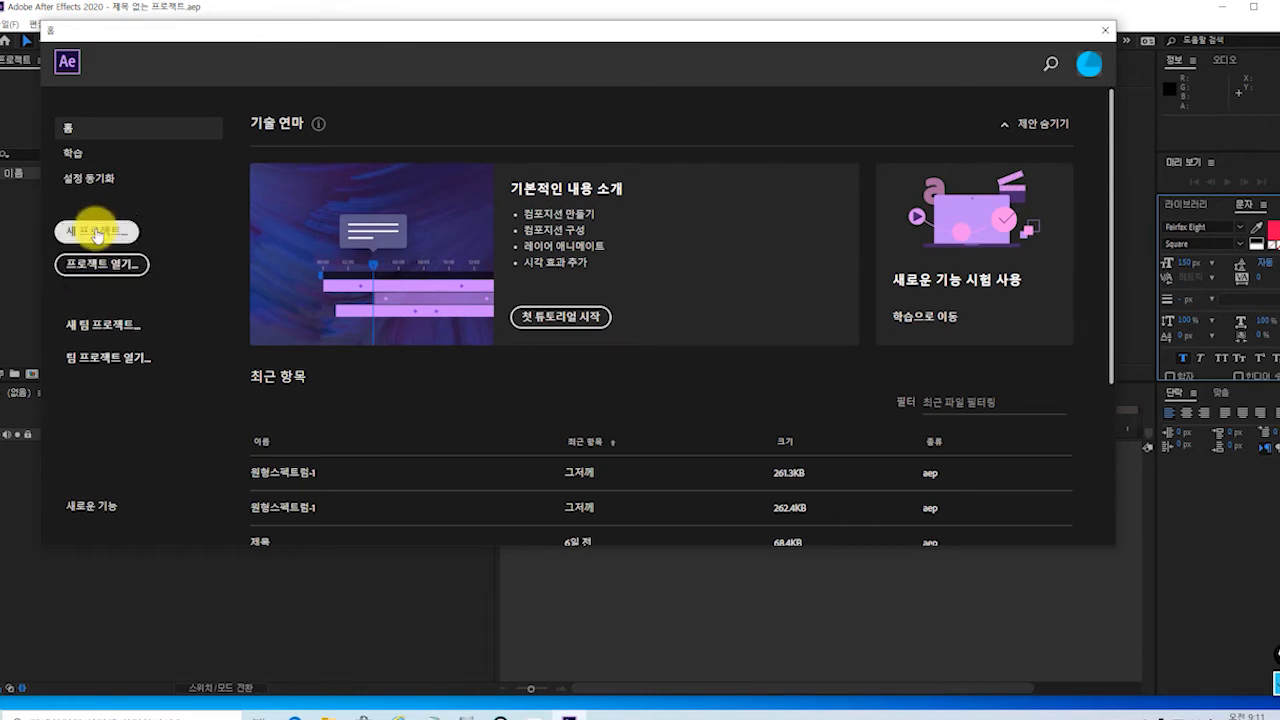
left_click(97, 235)
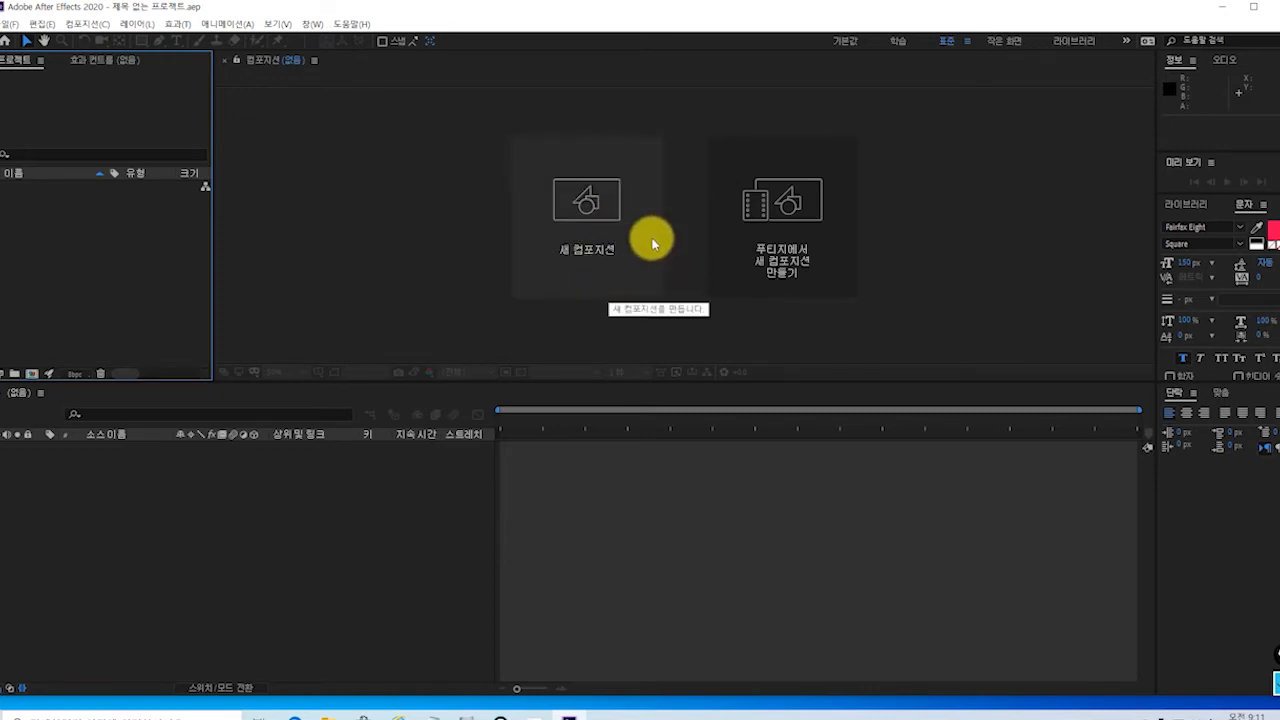
left_click(643, 209)
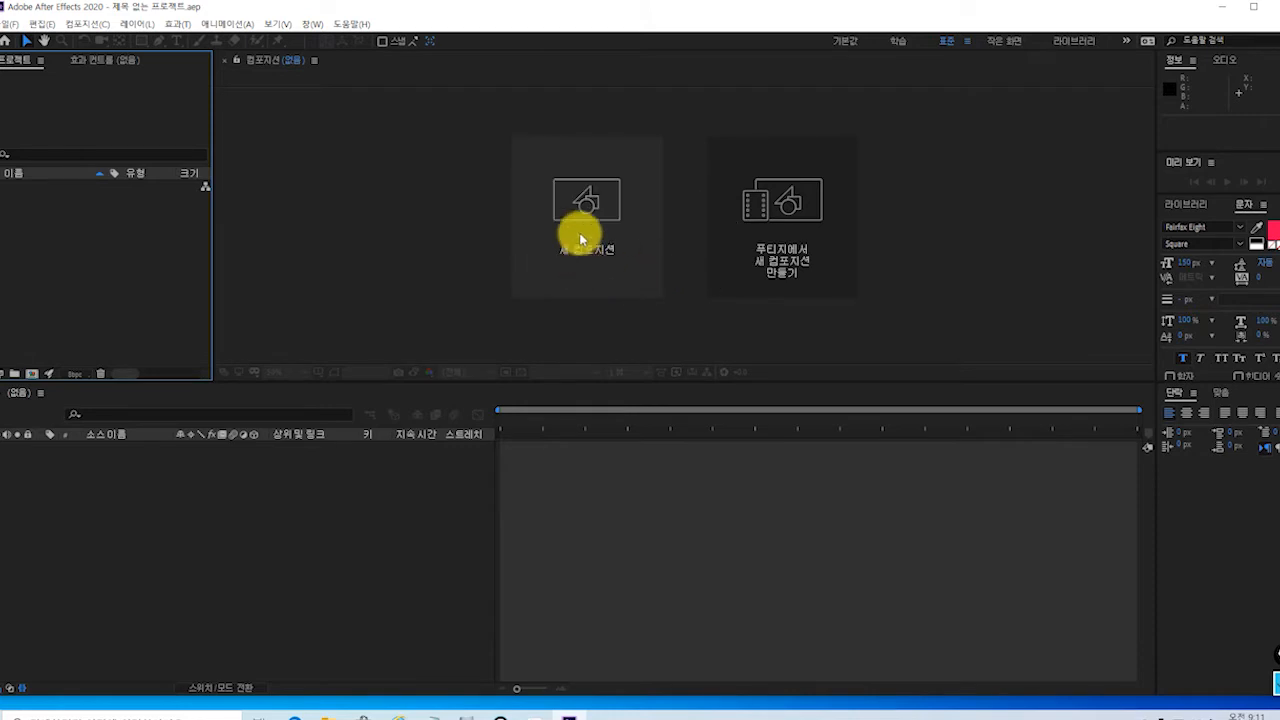
left_click(741, 232)
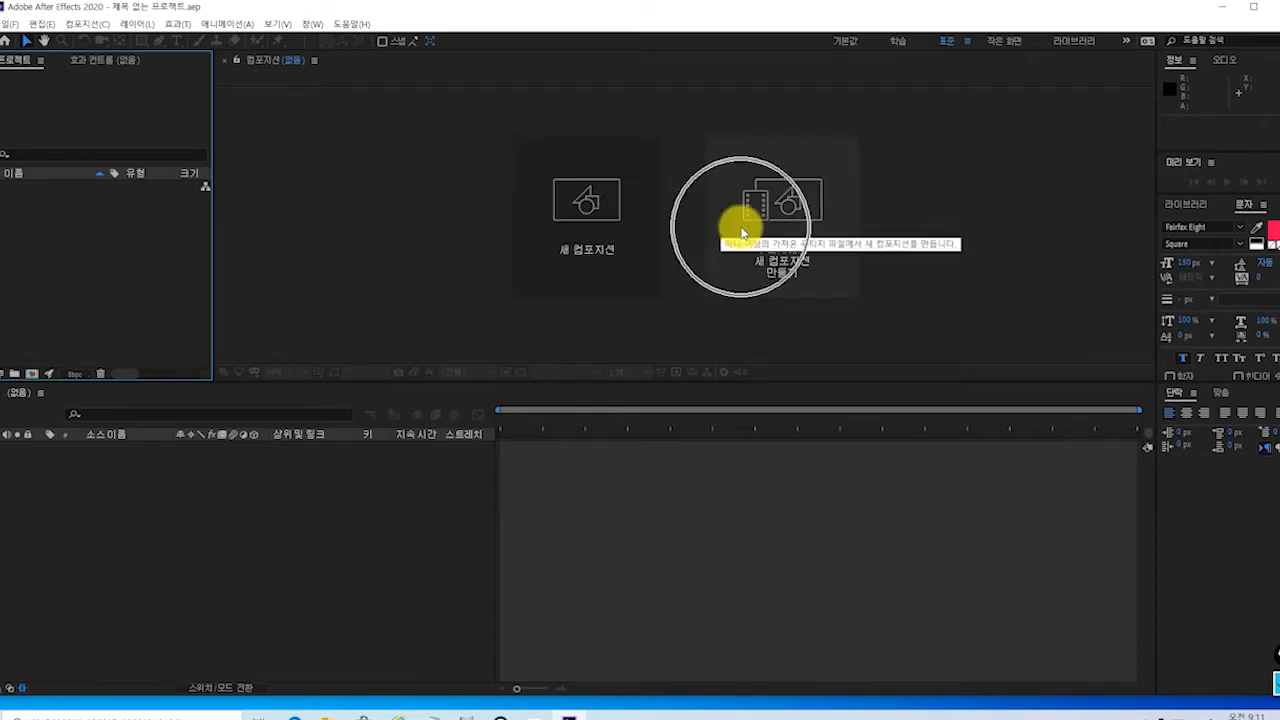
left_click(4, 44)
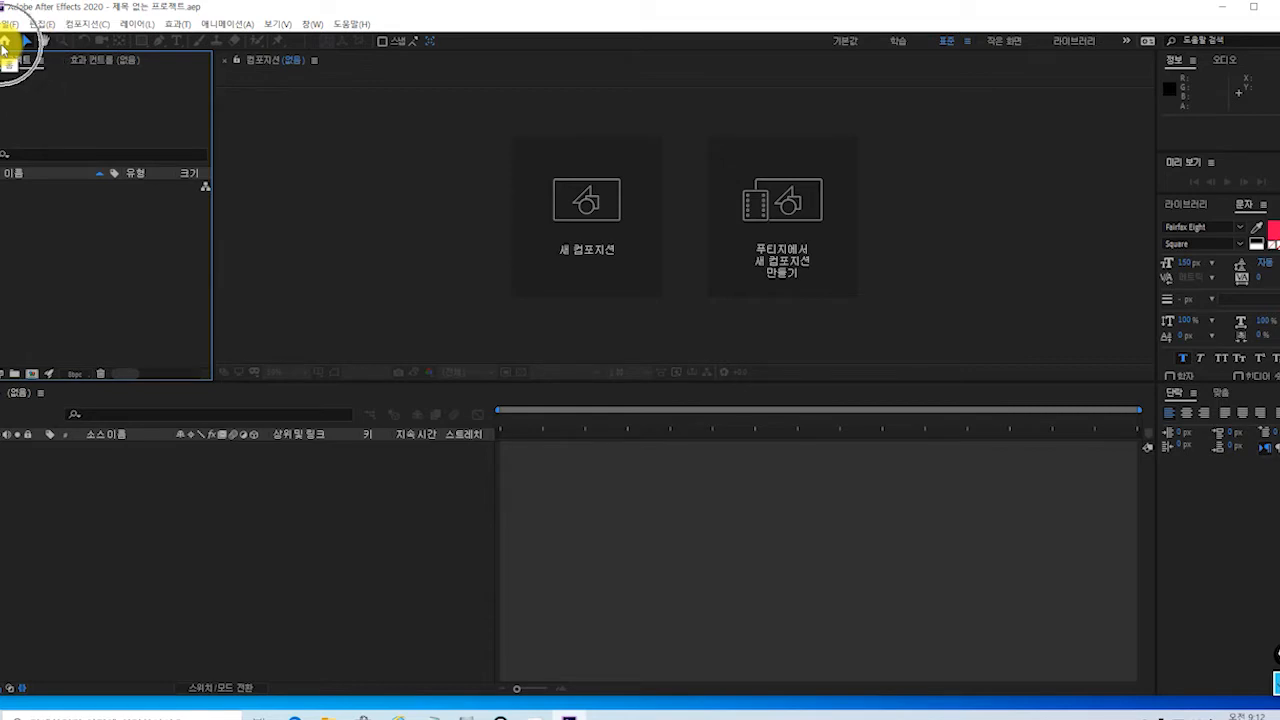
key("ctrl")
key("ctrl")
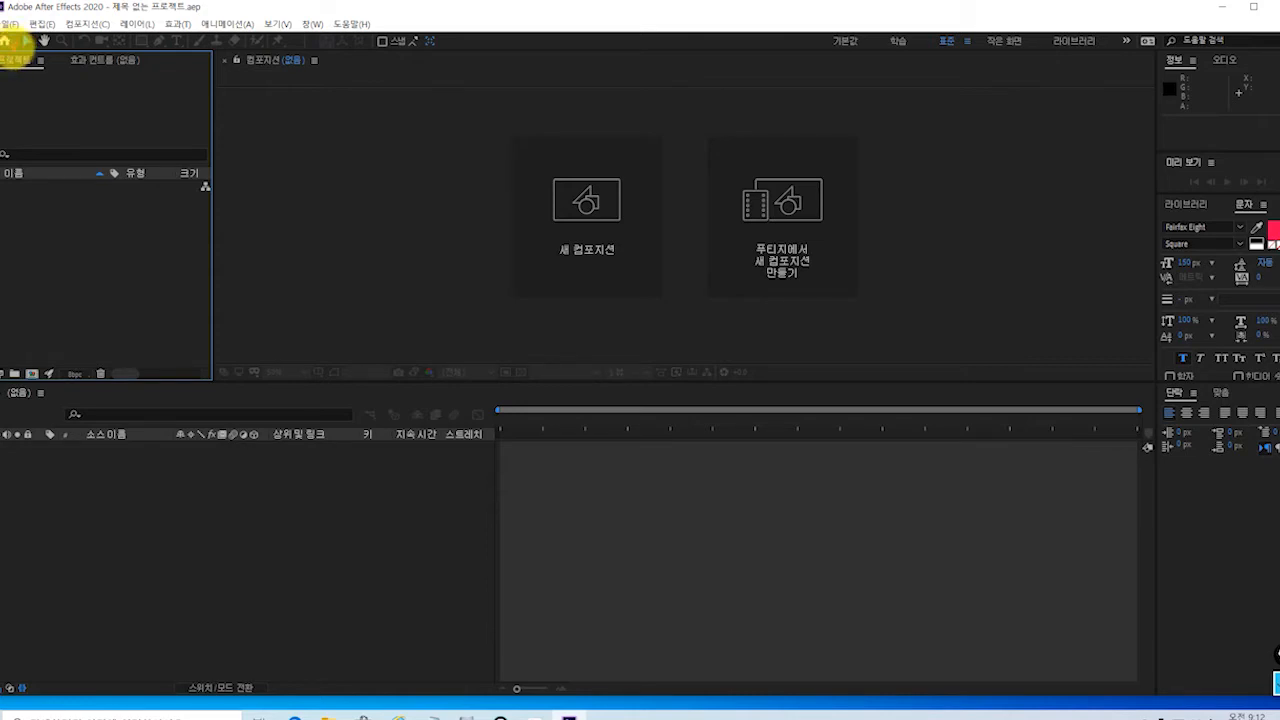
left_click_drag(14, 48, 100, 191)
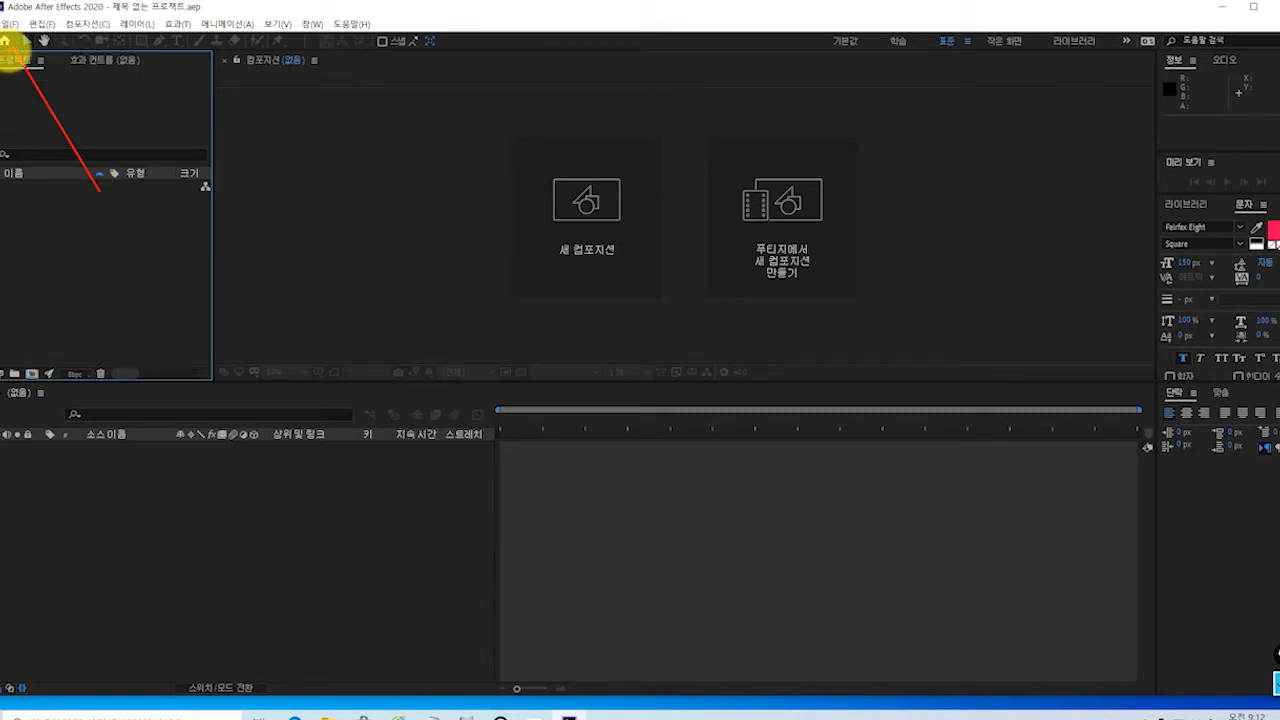
left_click(5, 40)
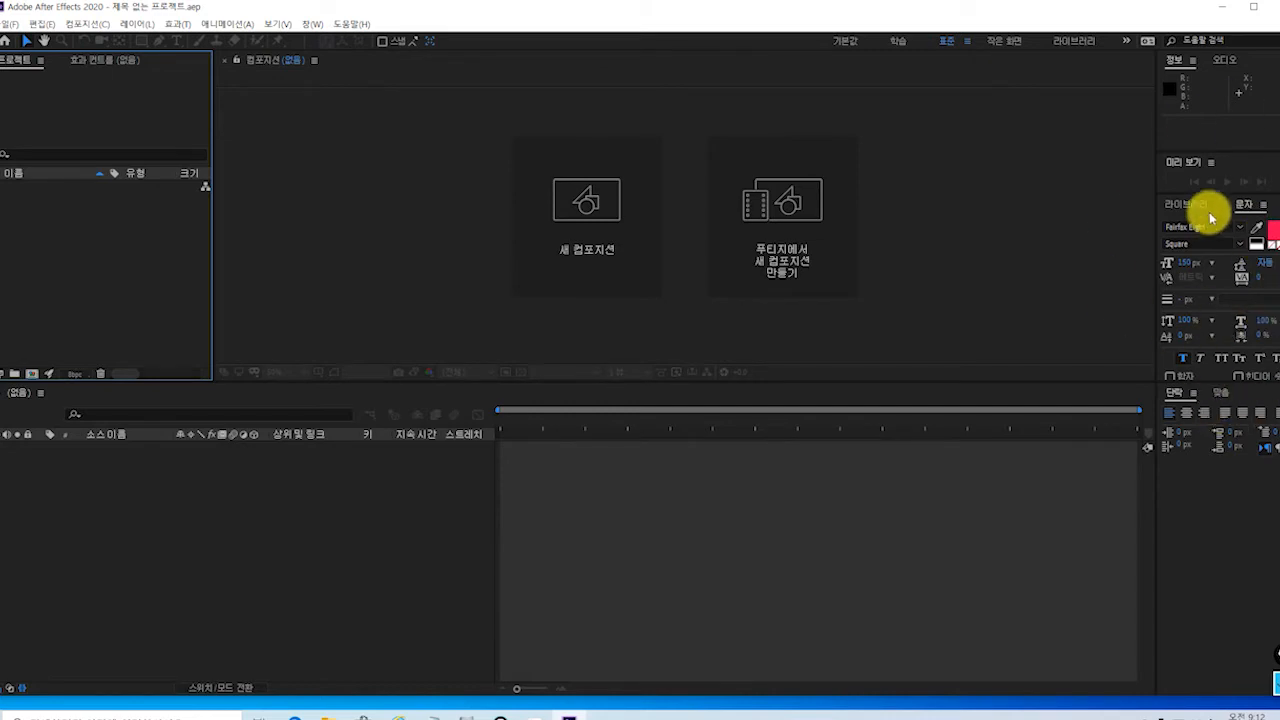
left_click(1209, 318)
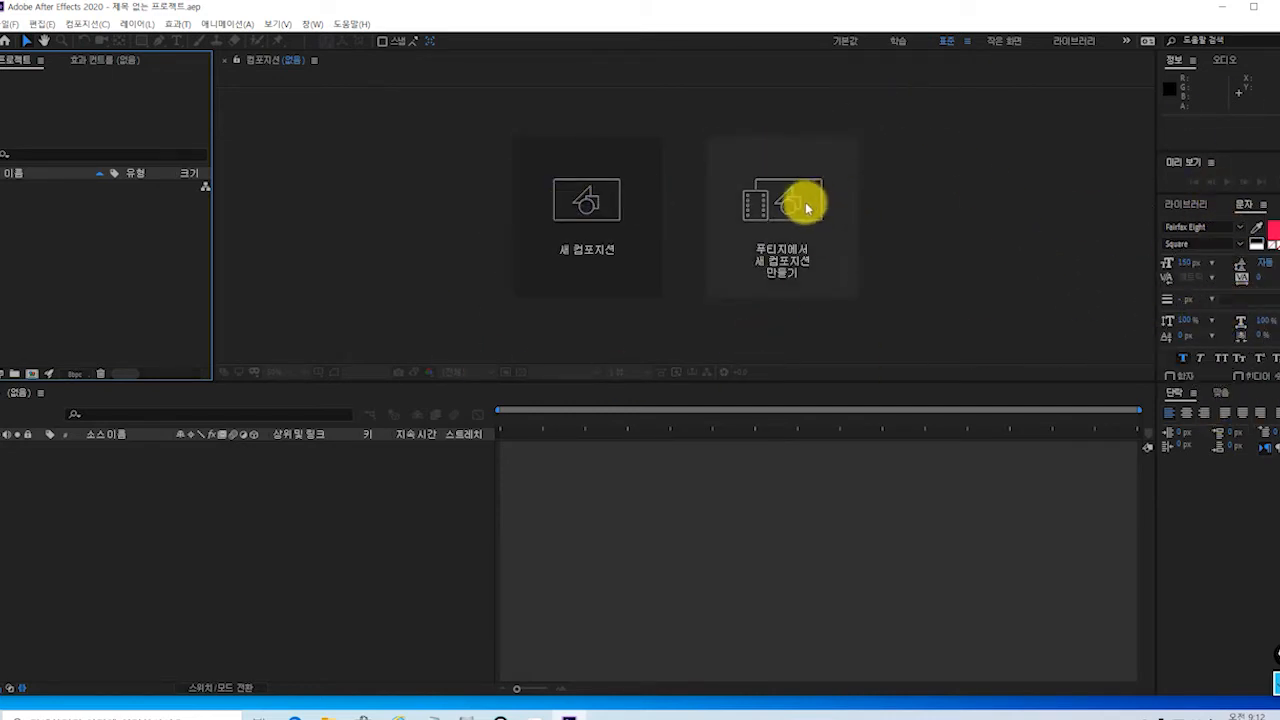
- Start a new composition and keep HDV/HDTV 720 29.97 as its preset
left_click(588, 216)
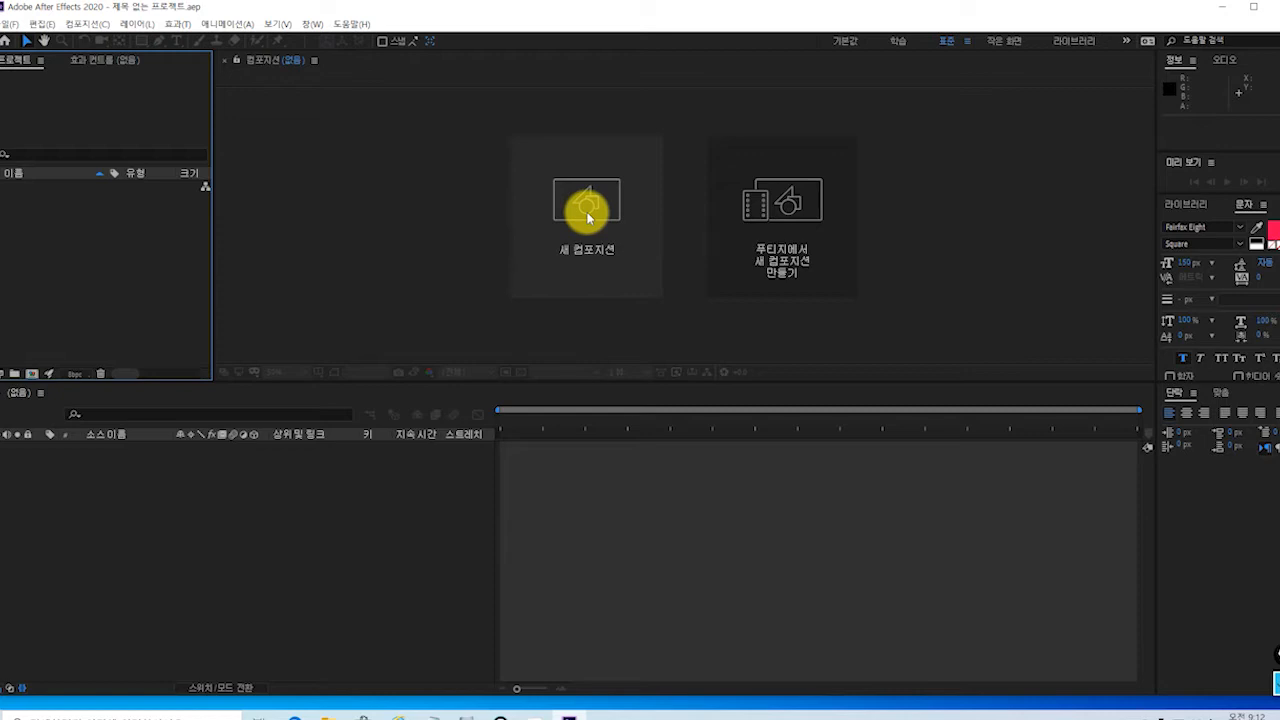
left_click(588, 216)
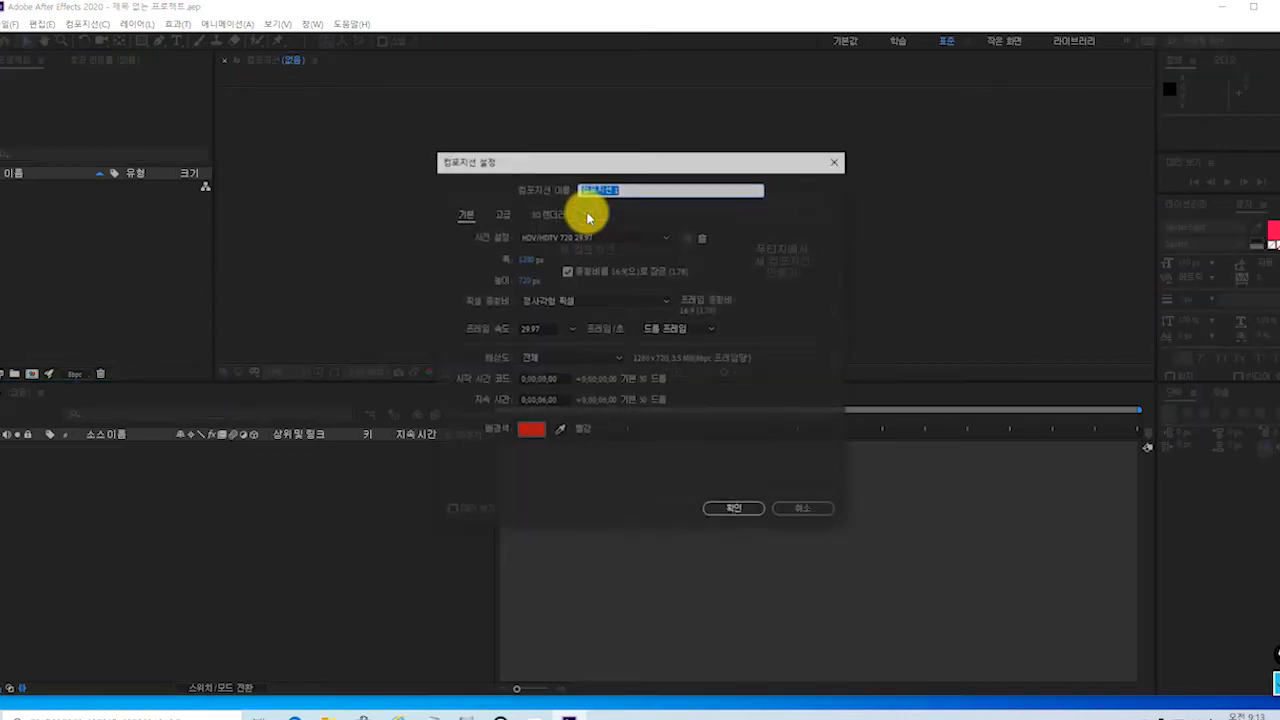
left_click_drag(660, 157, 640, 93)
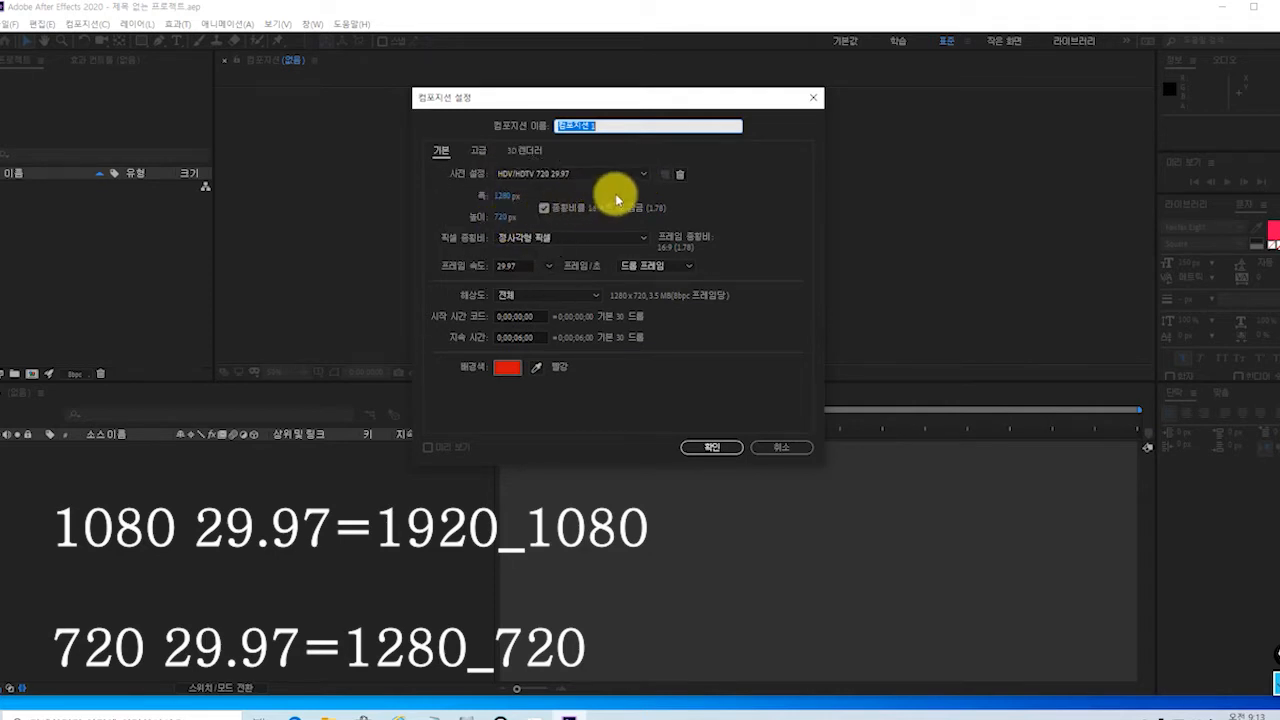
left_click(643, 175)
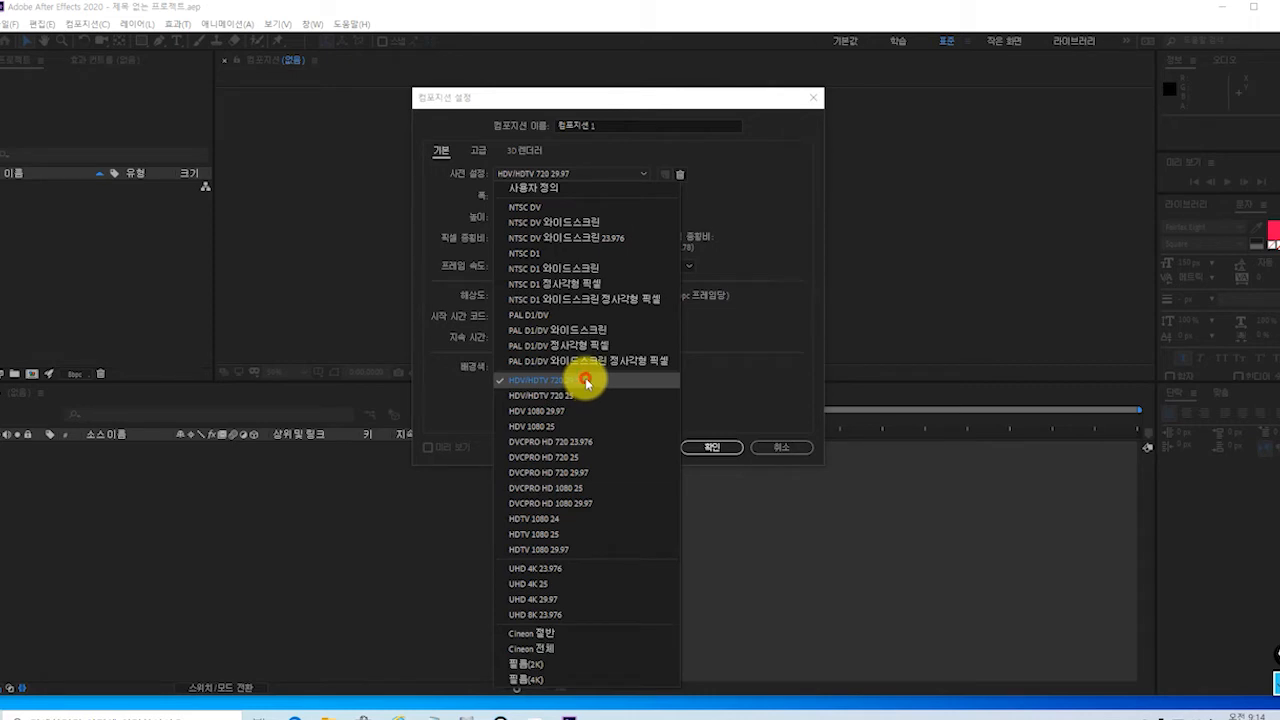
left_click(586, 381)
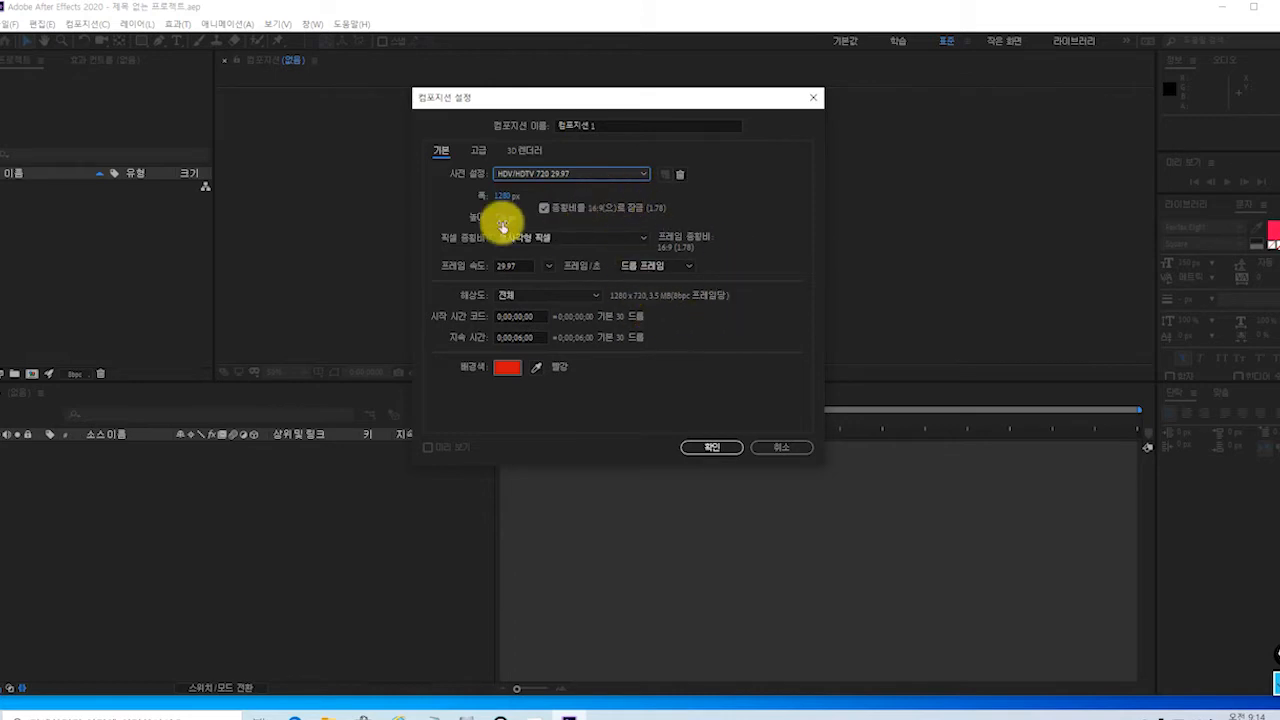
- Set the composition's duration to 0;00;10;00 and create it with the red background
left_click(507, 338)
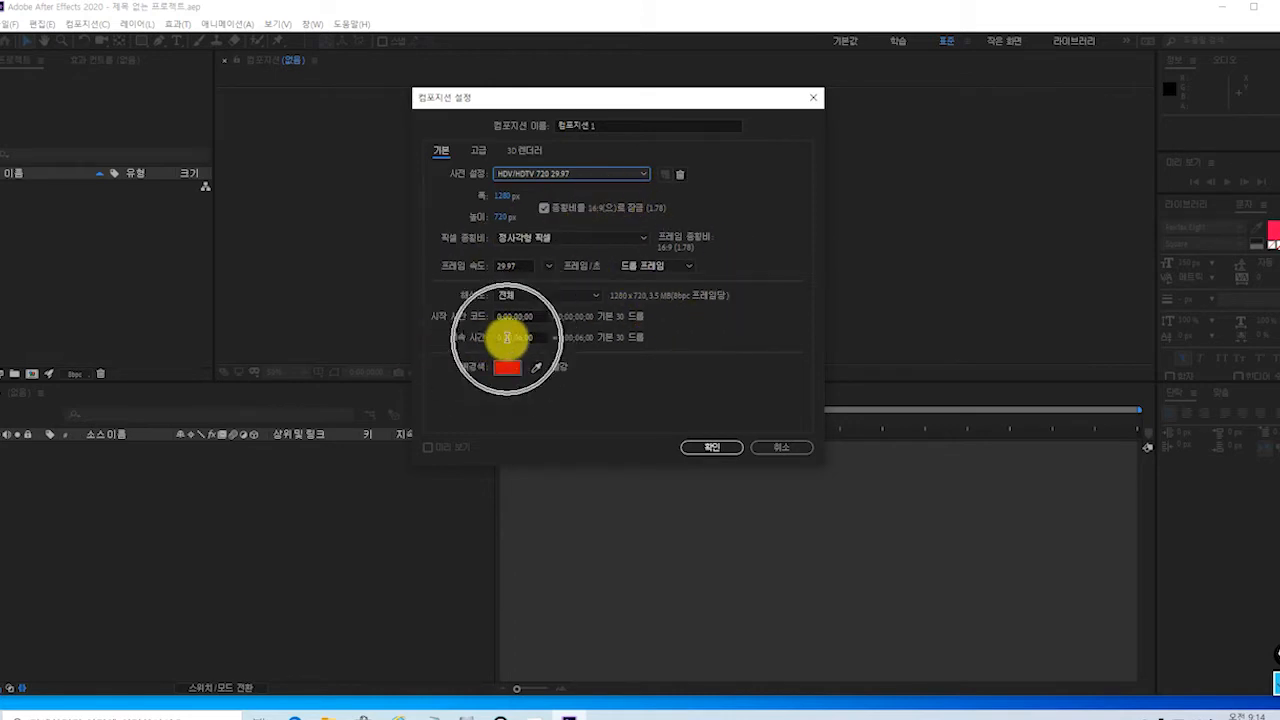
left_click(515, 349)
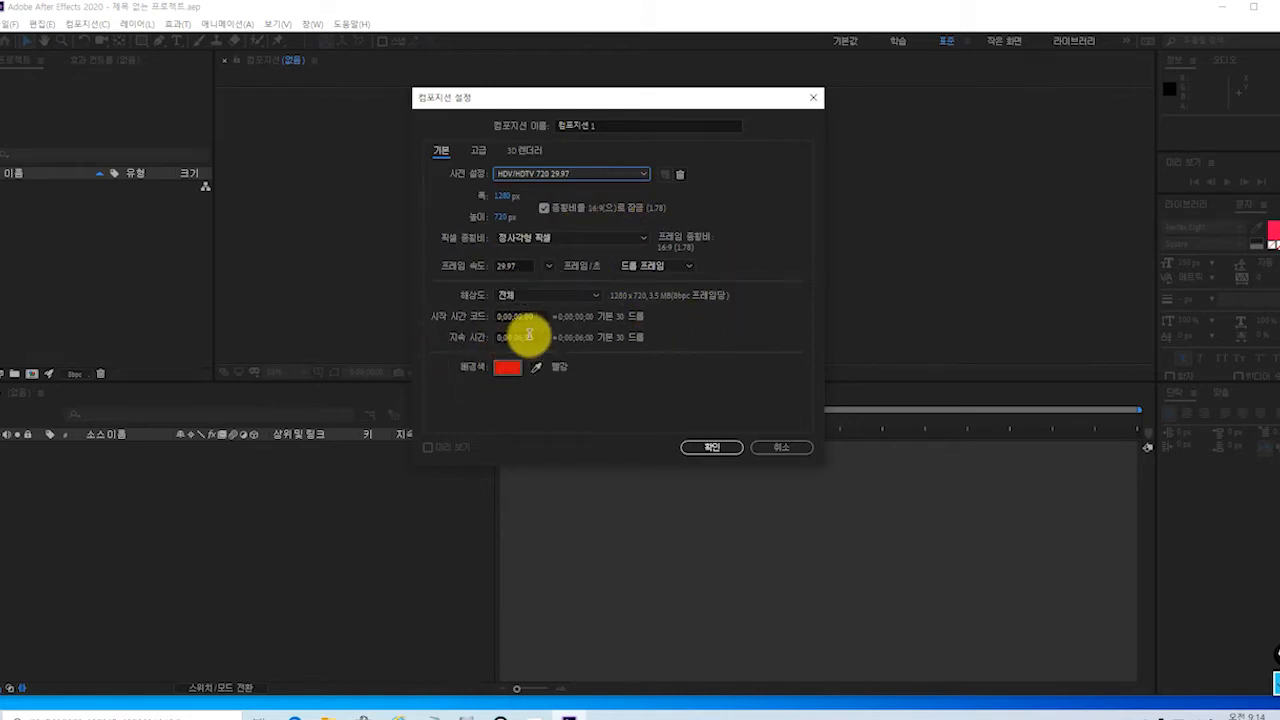
left_click(518, 345)
left_click(515, 337)
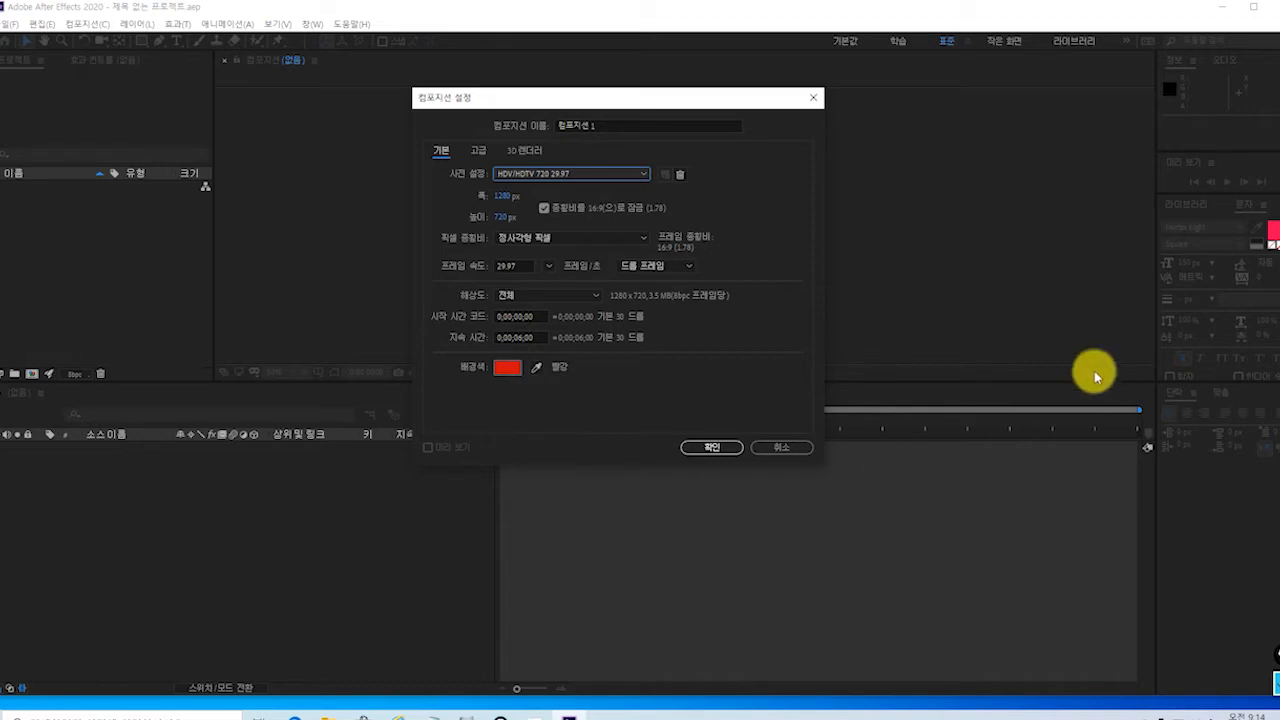
left_click(520, 346)
left_click(518, 338)
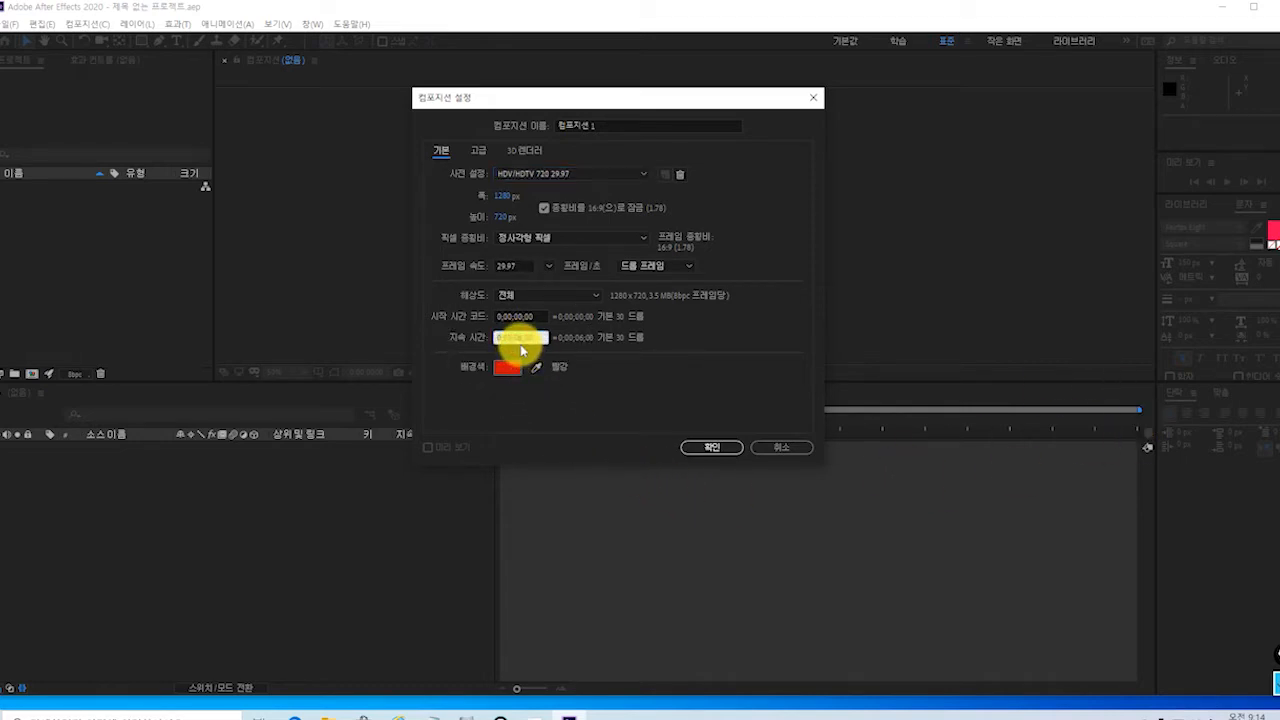
left_click(521, 338)
key("BackSpace")
type("1")
left_click(505, 368)
left_click(711, 447)
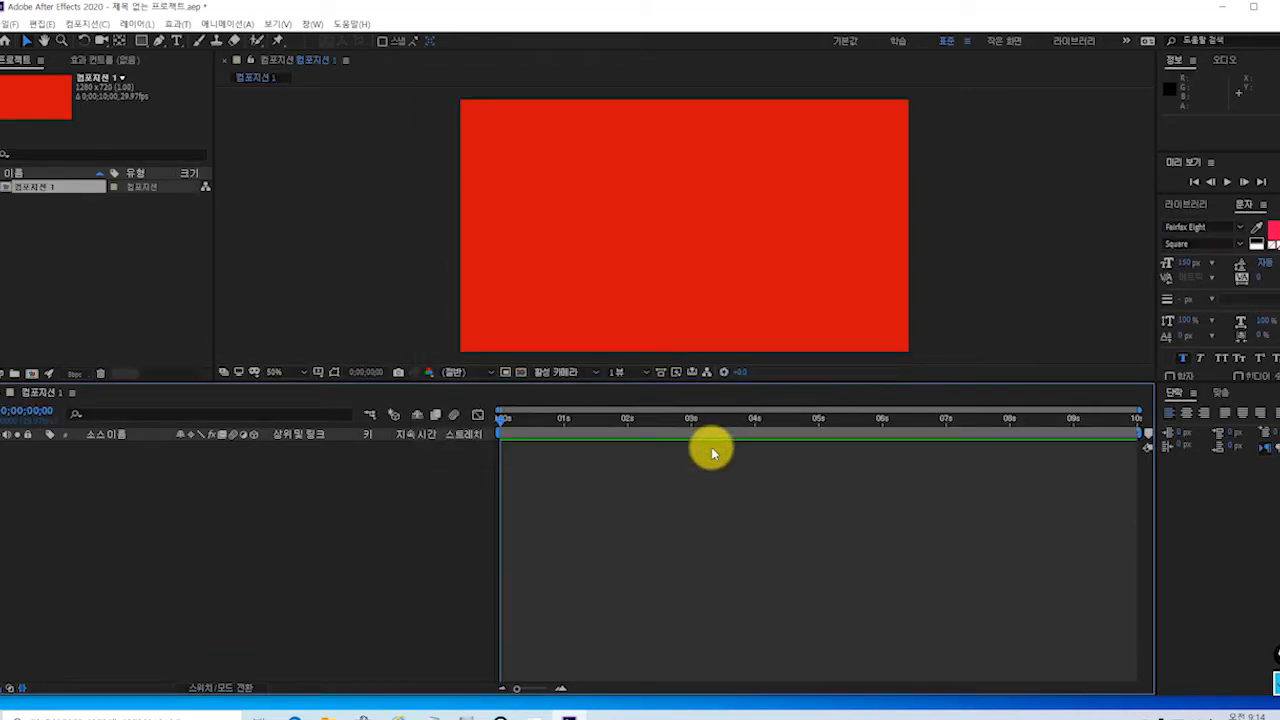
left_click(855, 510)
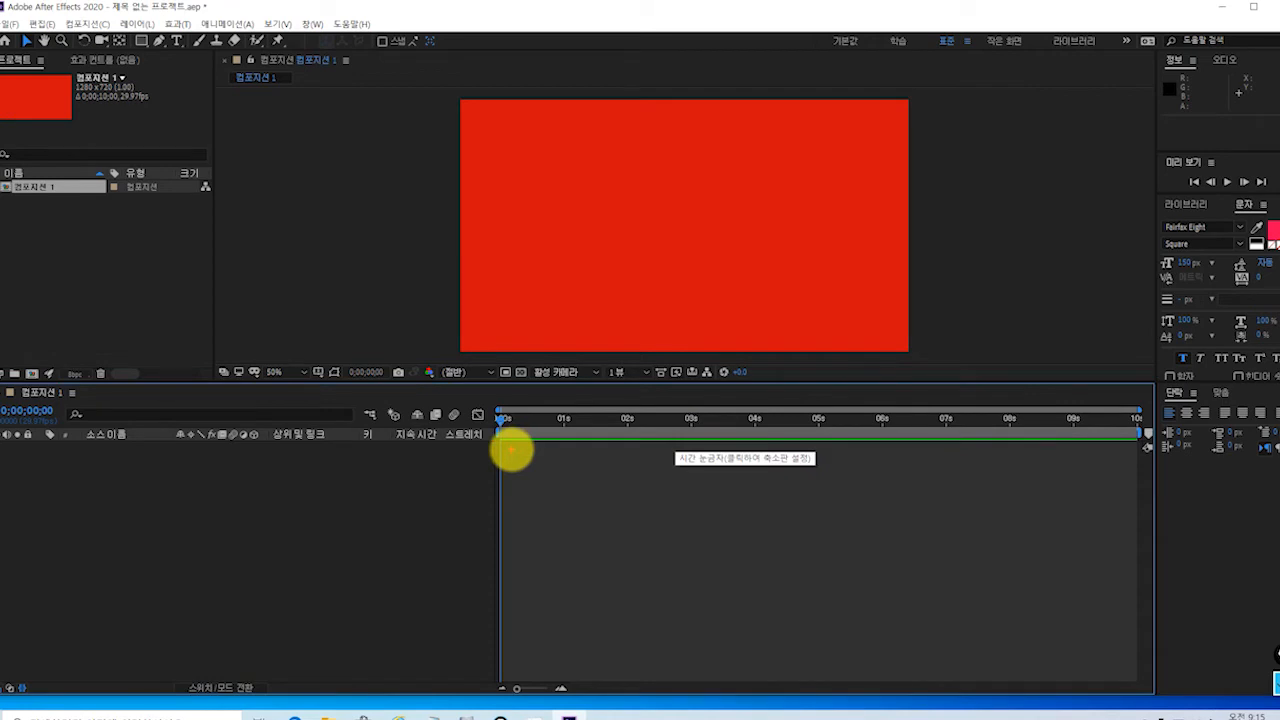
left_click_drag(511, 449, 1143, 452)
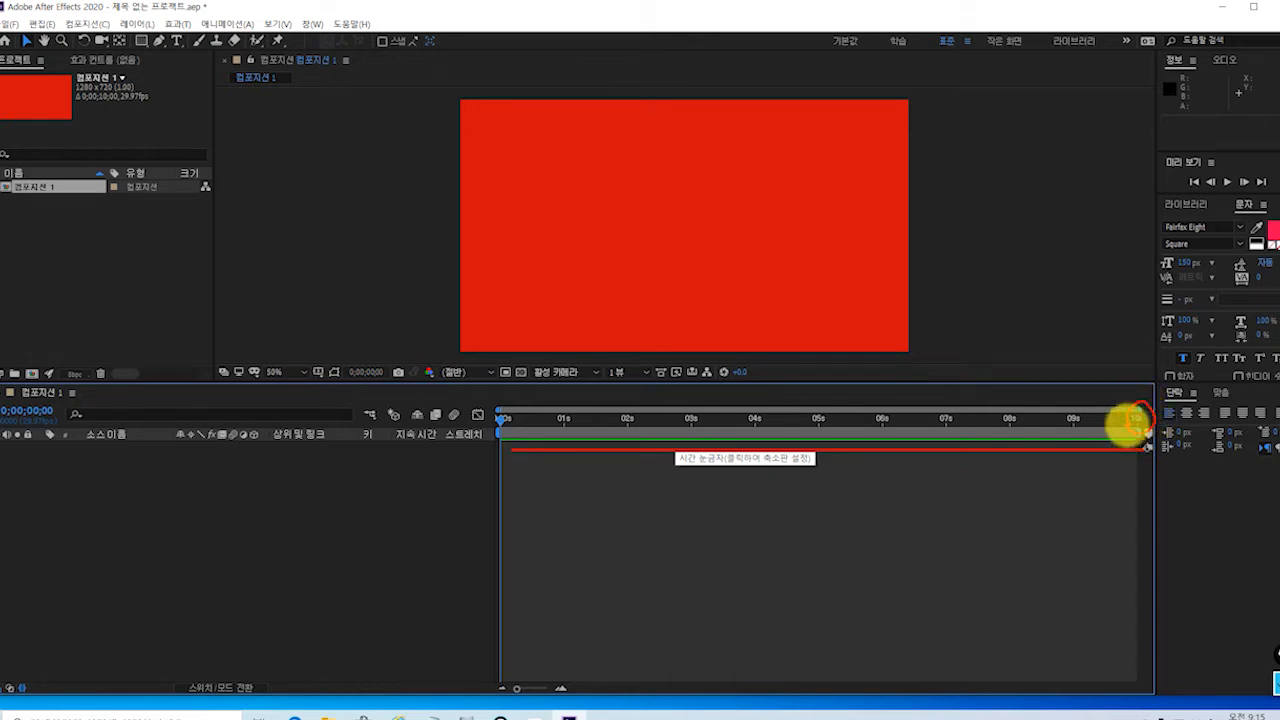
left_click(1135, 421)
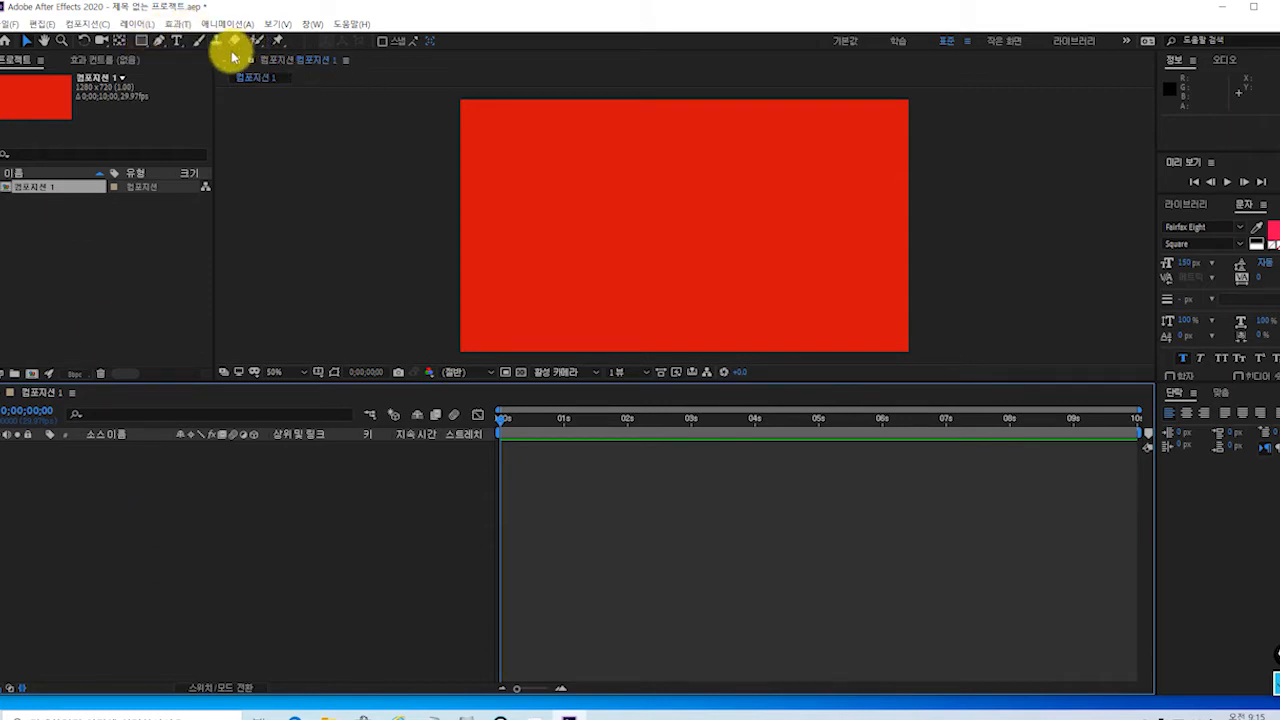
left_click(634, 372)
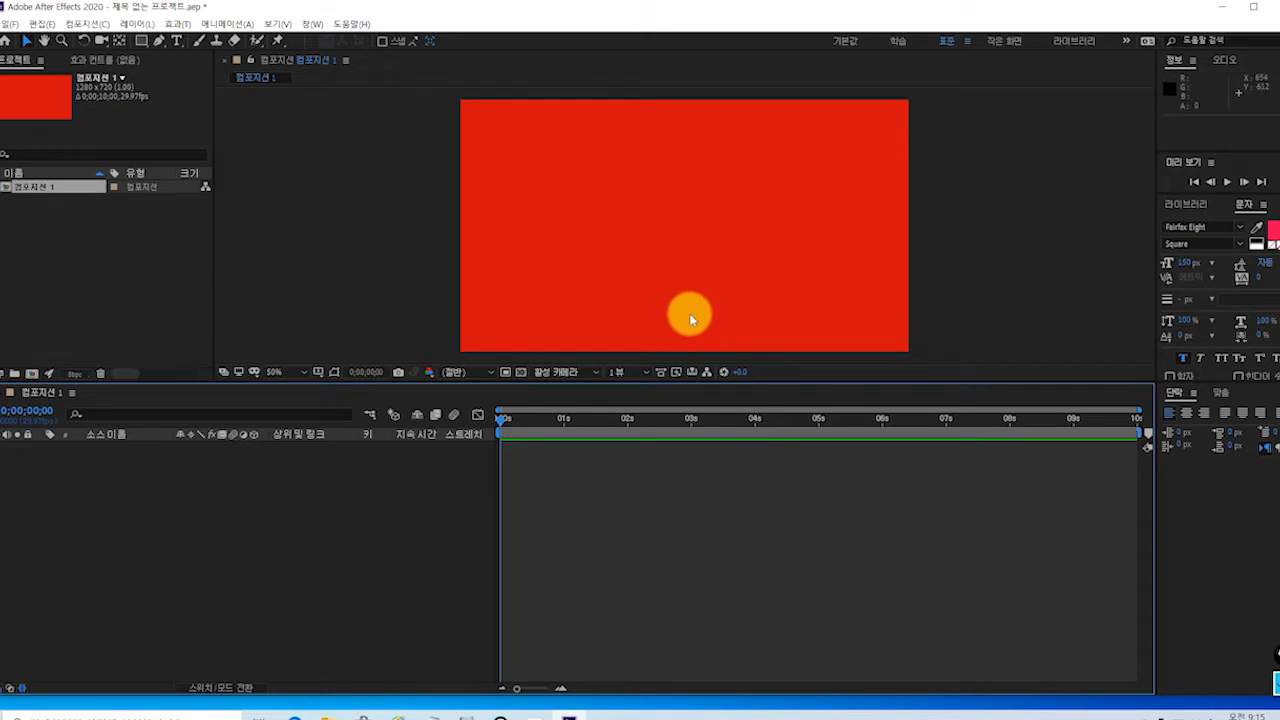
left_click(658, 262)
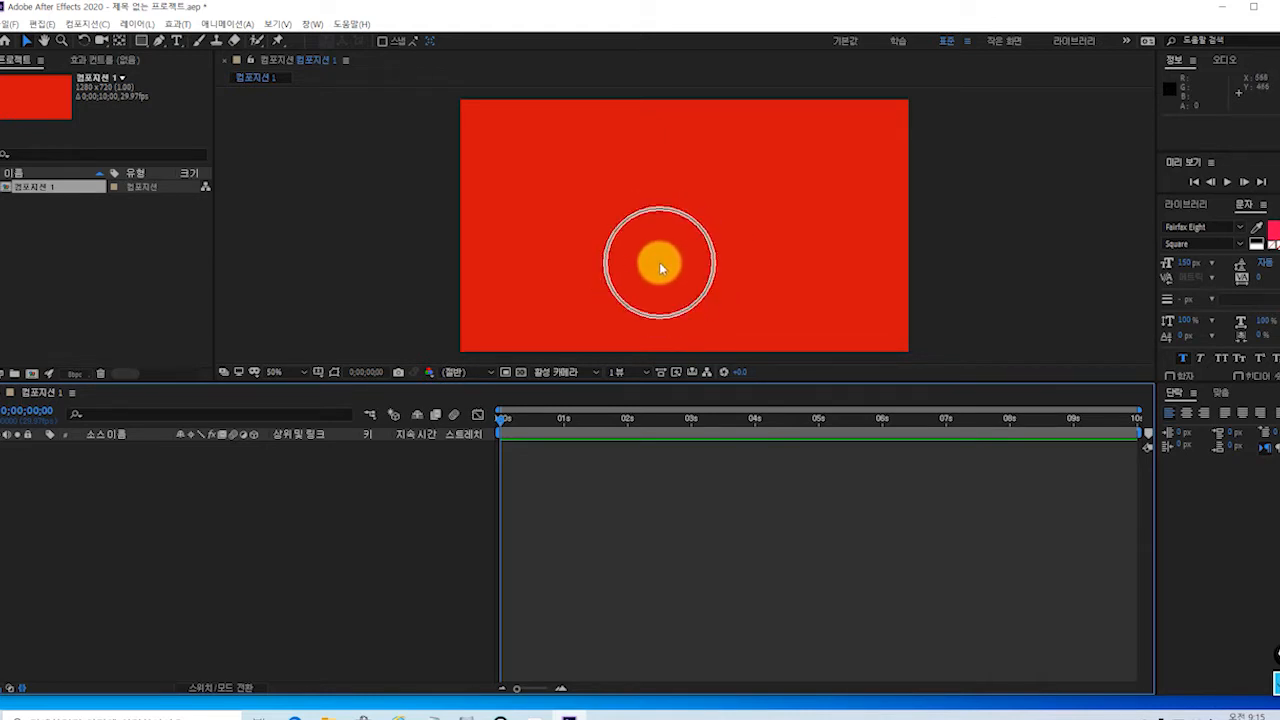
left_click(656, 263)
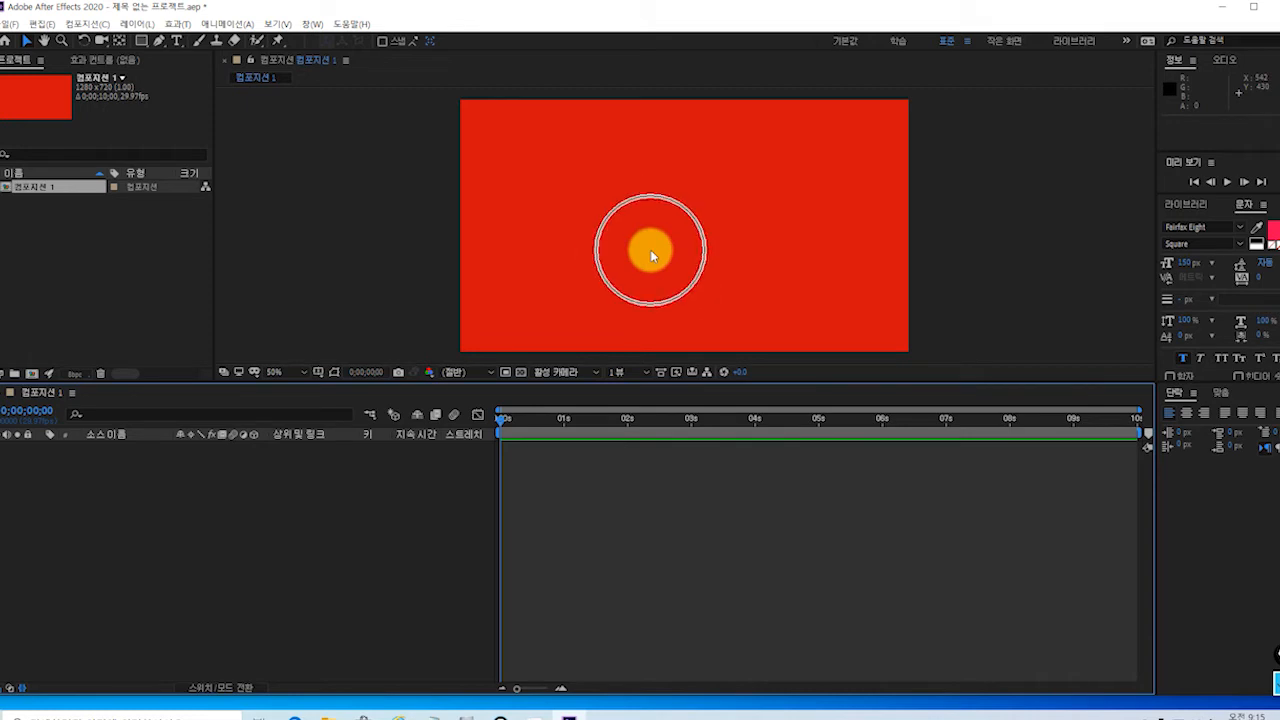
- Change the composition viewer's layout to two side-by-side views
left_click(629, 380)
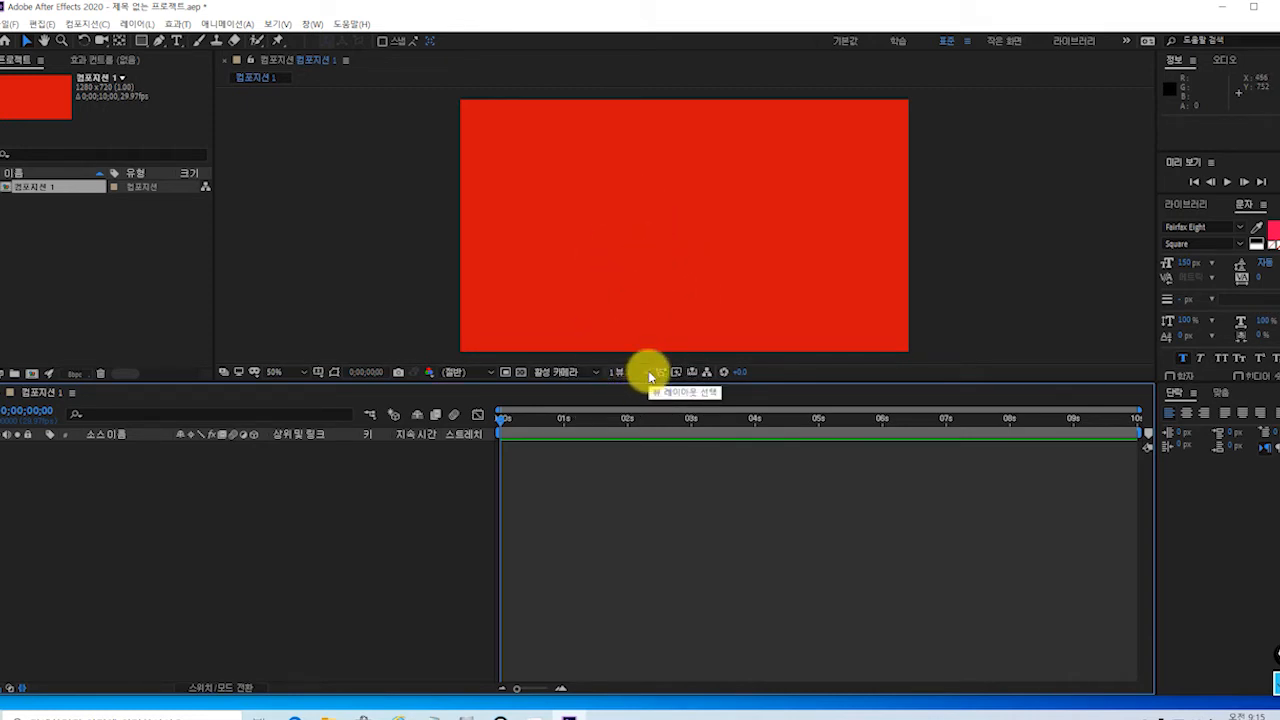
left_click(649, 376)
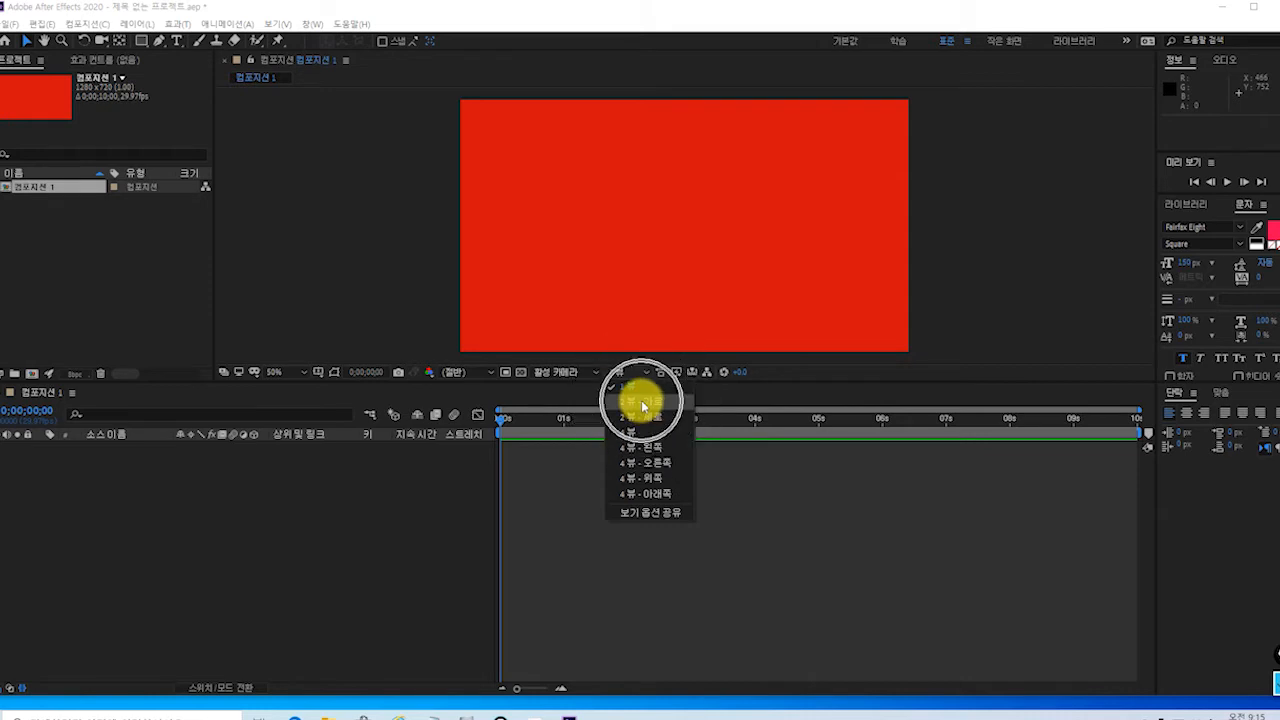
left_click(637, 403)
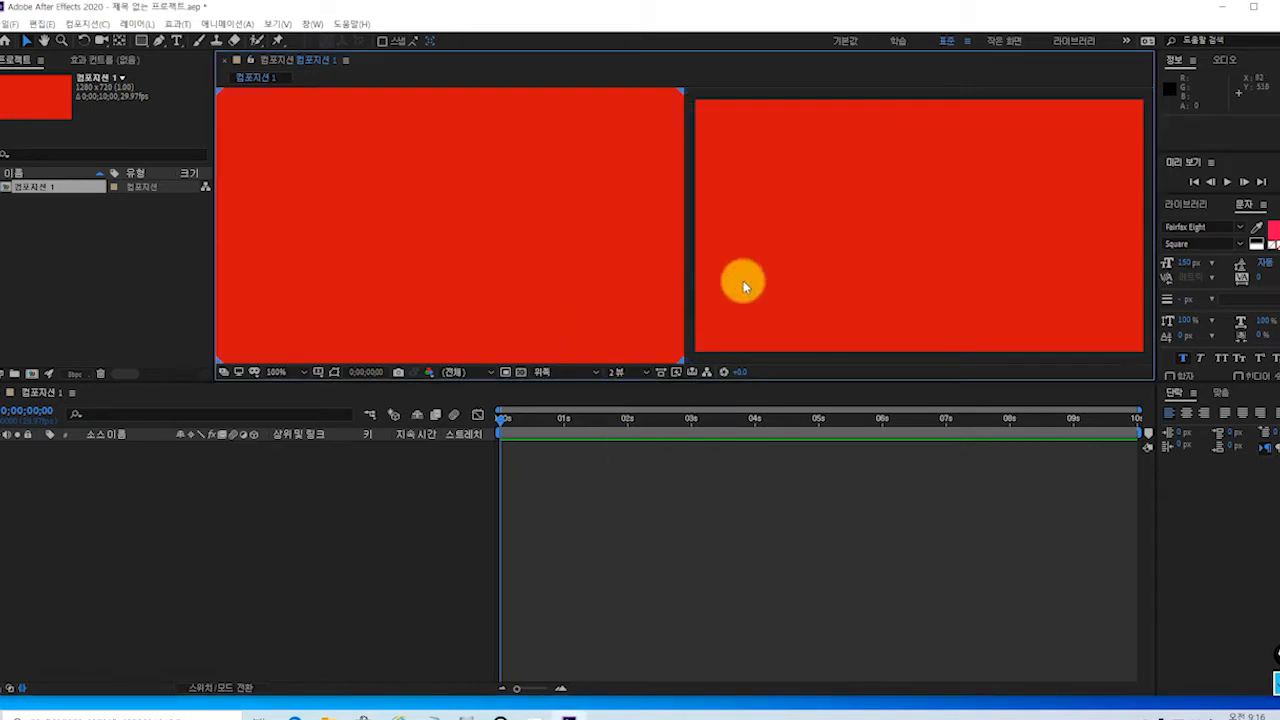
- Activate the two composition views in turn to compare which 3D view each one uses
left_click(543, 259)
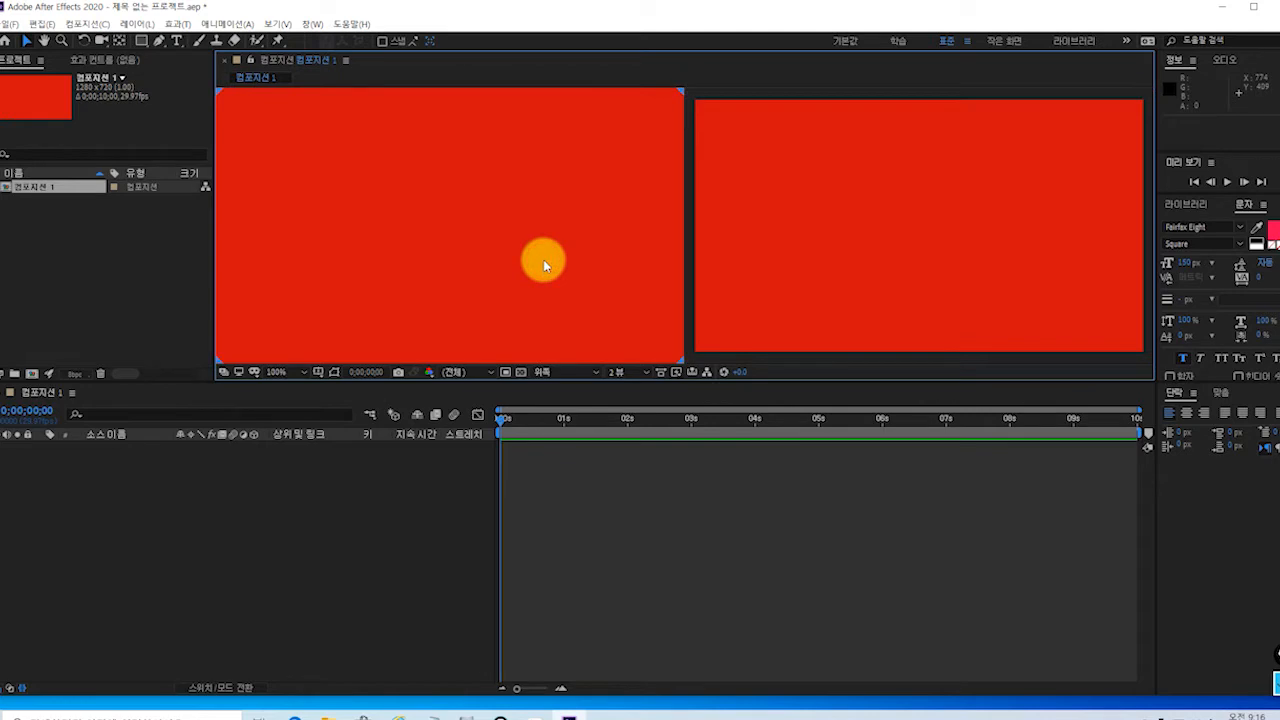
left_click(962, 197)
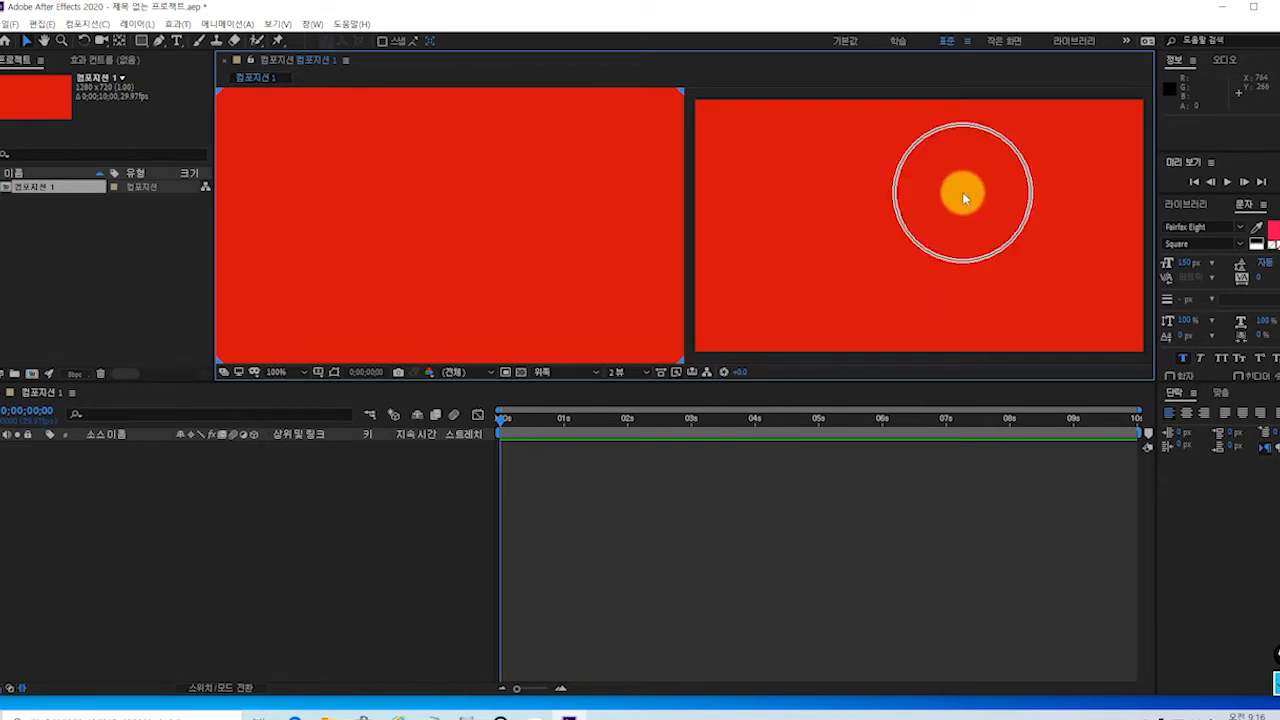
left_click(548, 375)
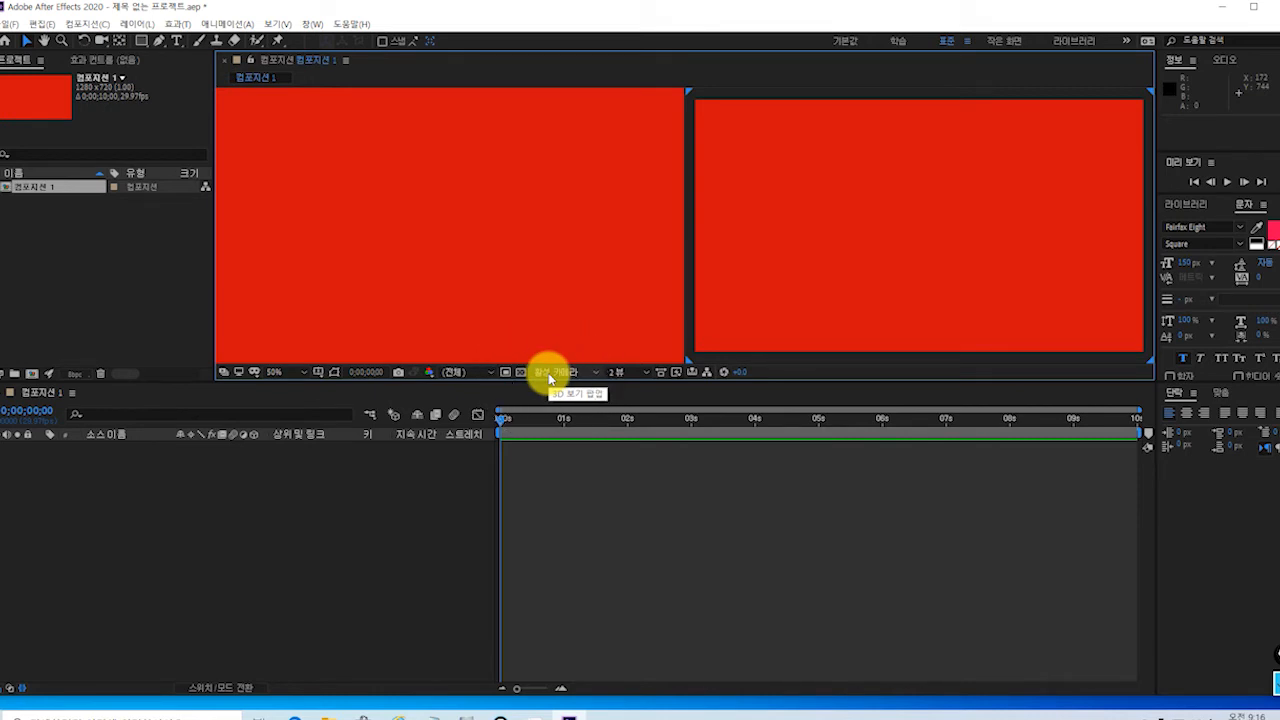
left_click(489, 216)
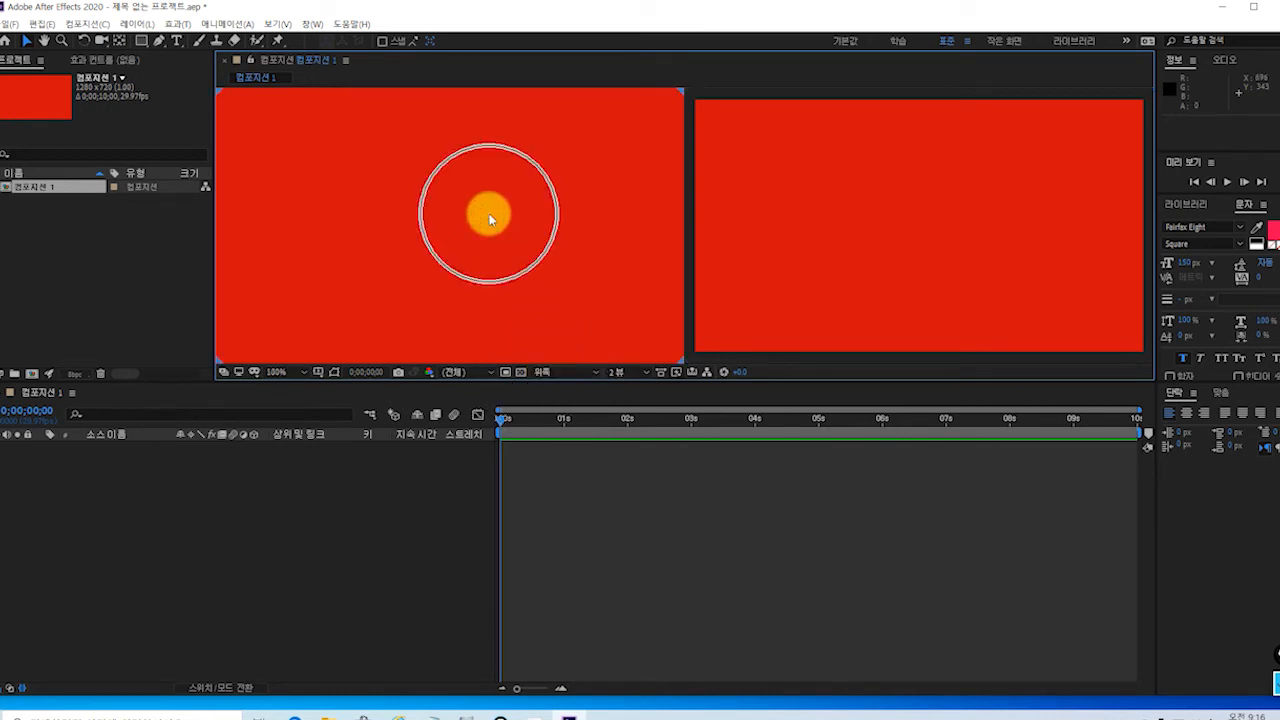
left_click(543, 376)
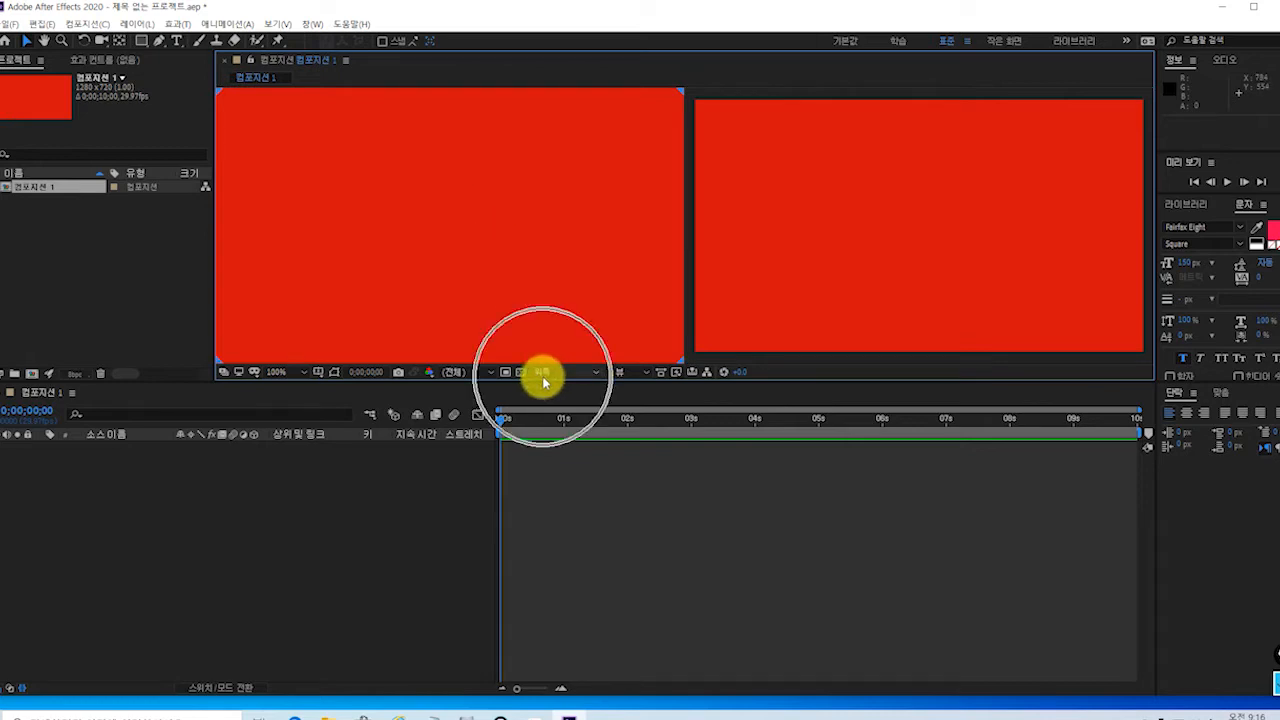
left_click(543, 378)
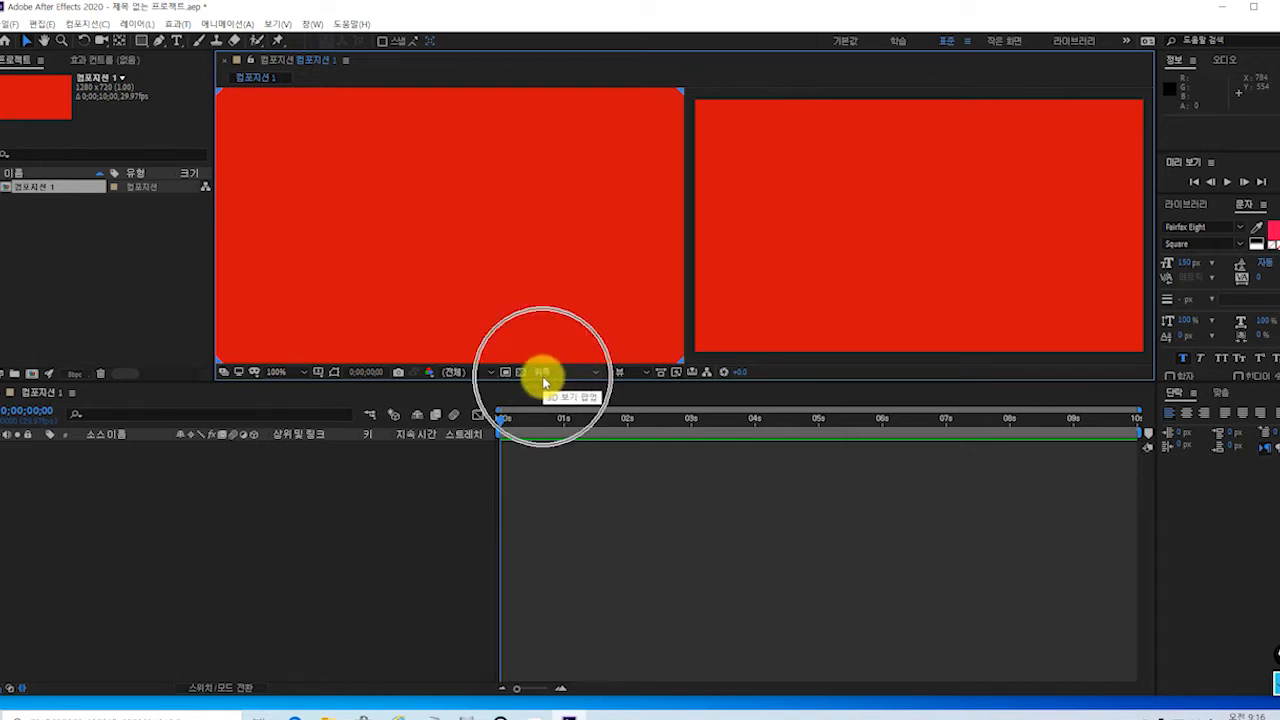
left_click(544, 379)
left_click(544, 379)
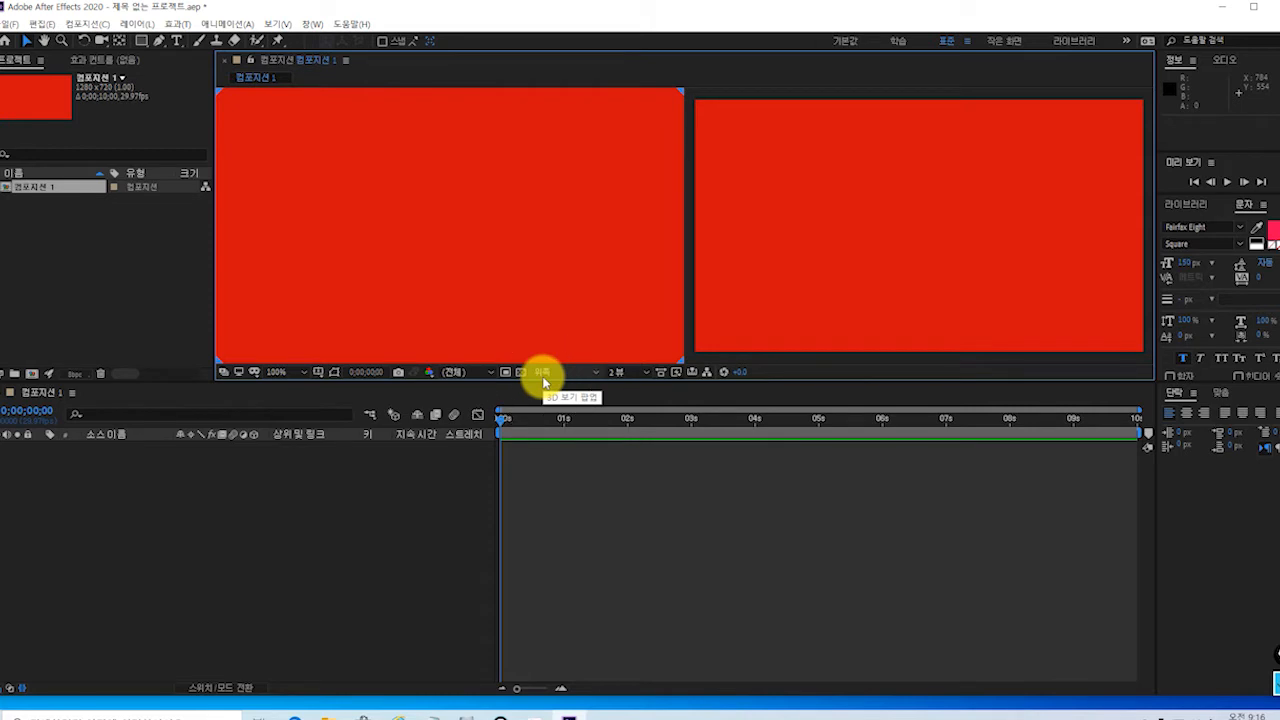
left_click(544, 378)
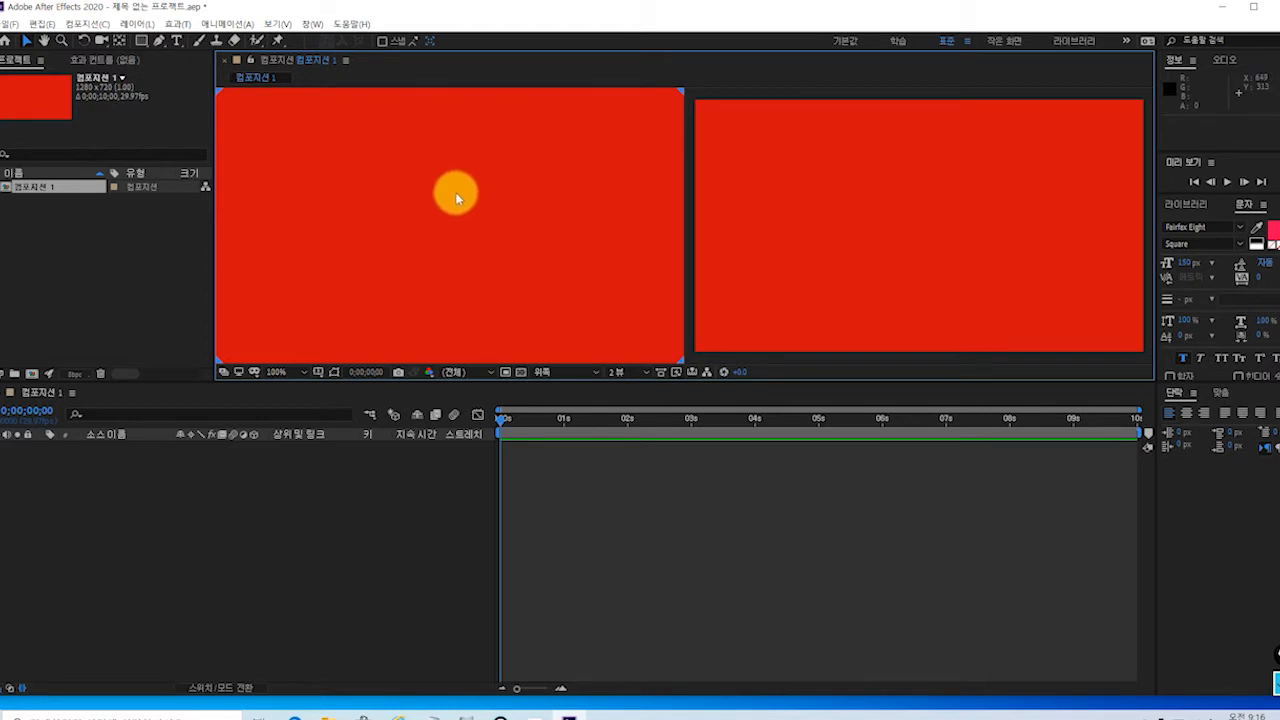
- Zoom the first of the two composition views in and out, leaving it at 25% magnification
key("comma")
key("comma")
key("comma")
key("comma")
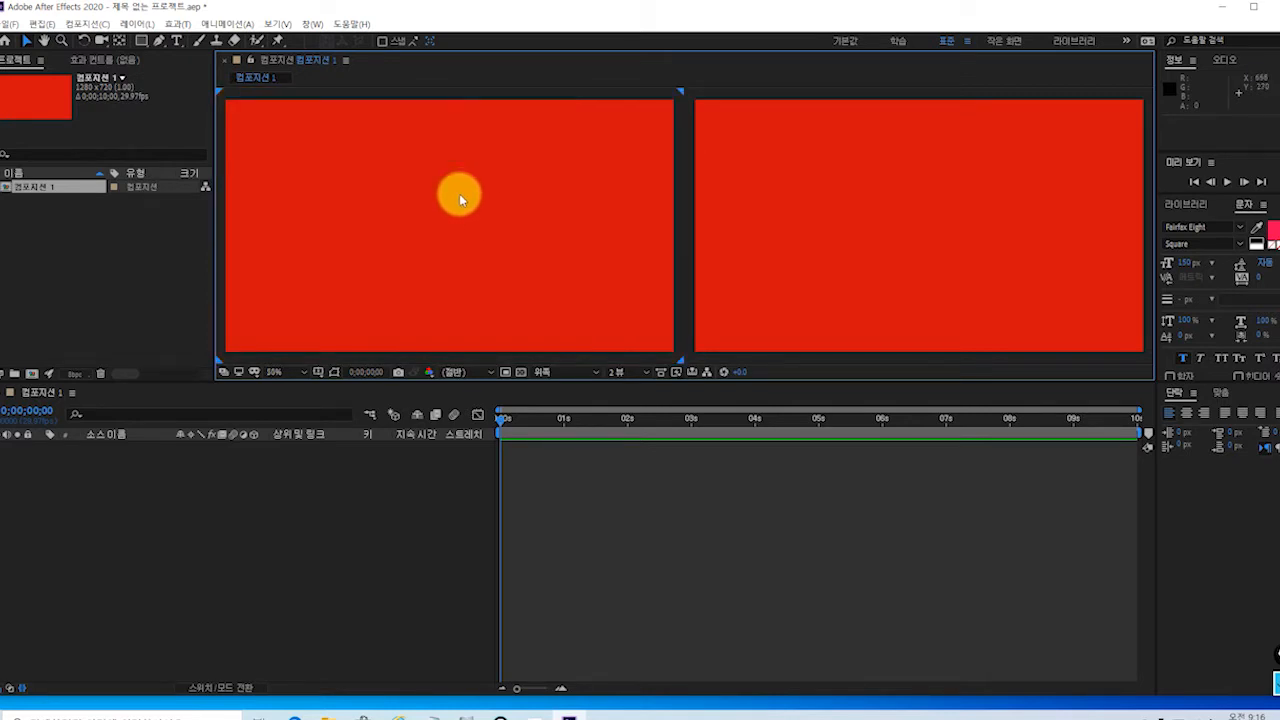
key("period")
key("period")
key("comma")
key("period")
key("comma")
key("period")
key("comma")
key("period")
key("comma")
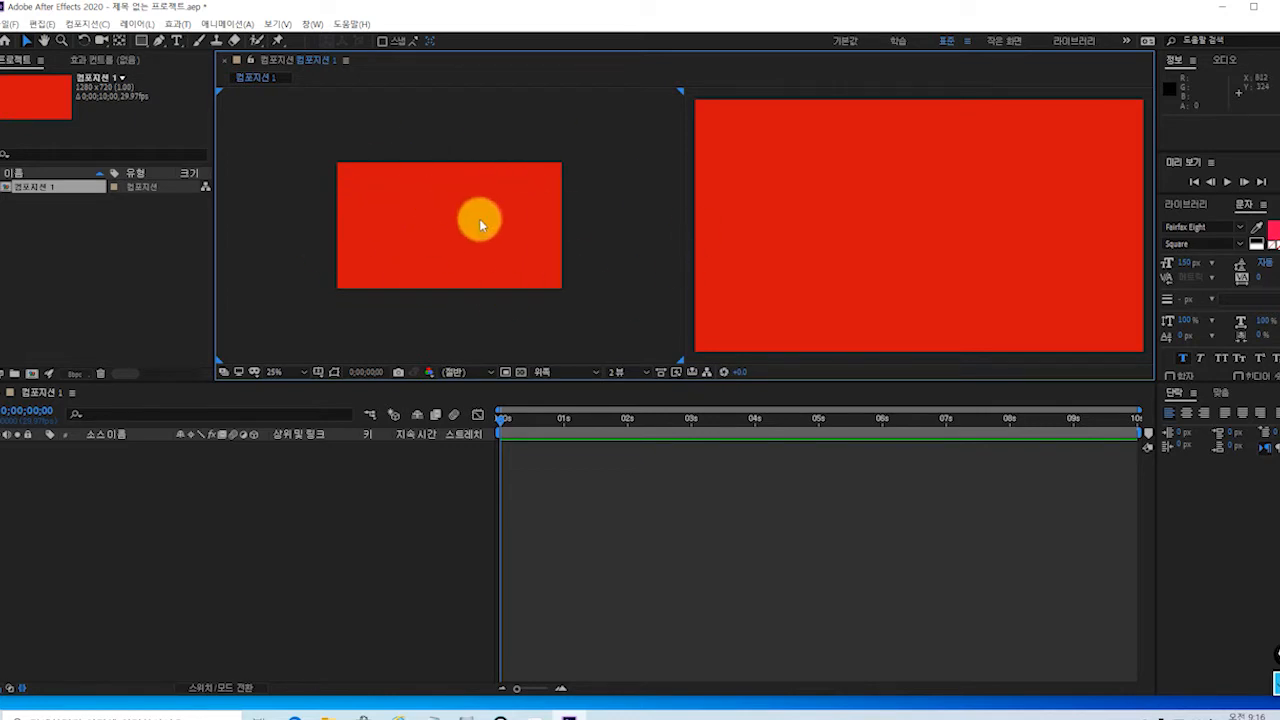
- Activate the second composition view and check which 3D view it uses
left_click(869, 247)
left_click(869, 243)
left_click(563, 378)
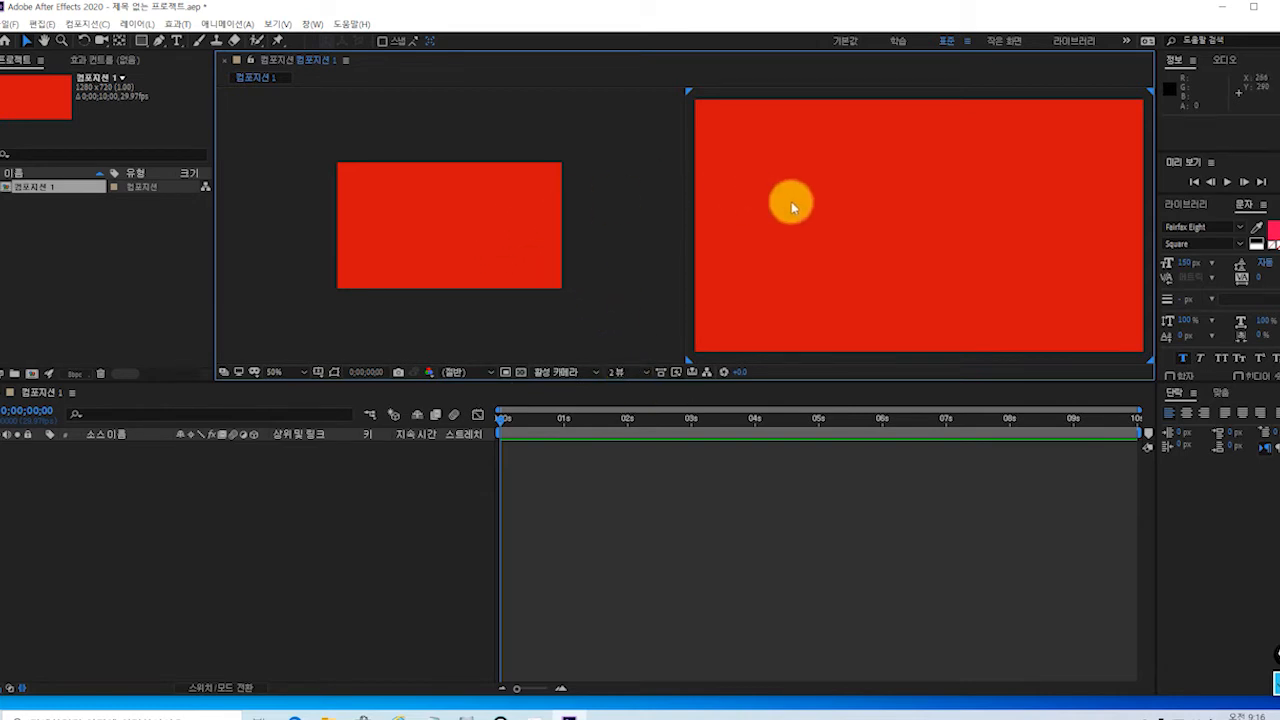
- Set the 3D view of the first composition view to Custom View 1 (사용자 정의 보기 1)
left_click(453, 222)
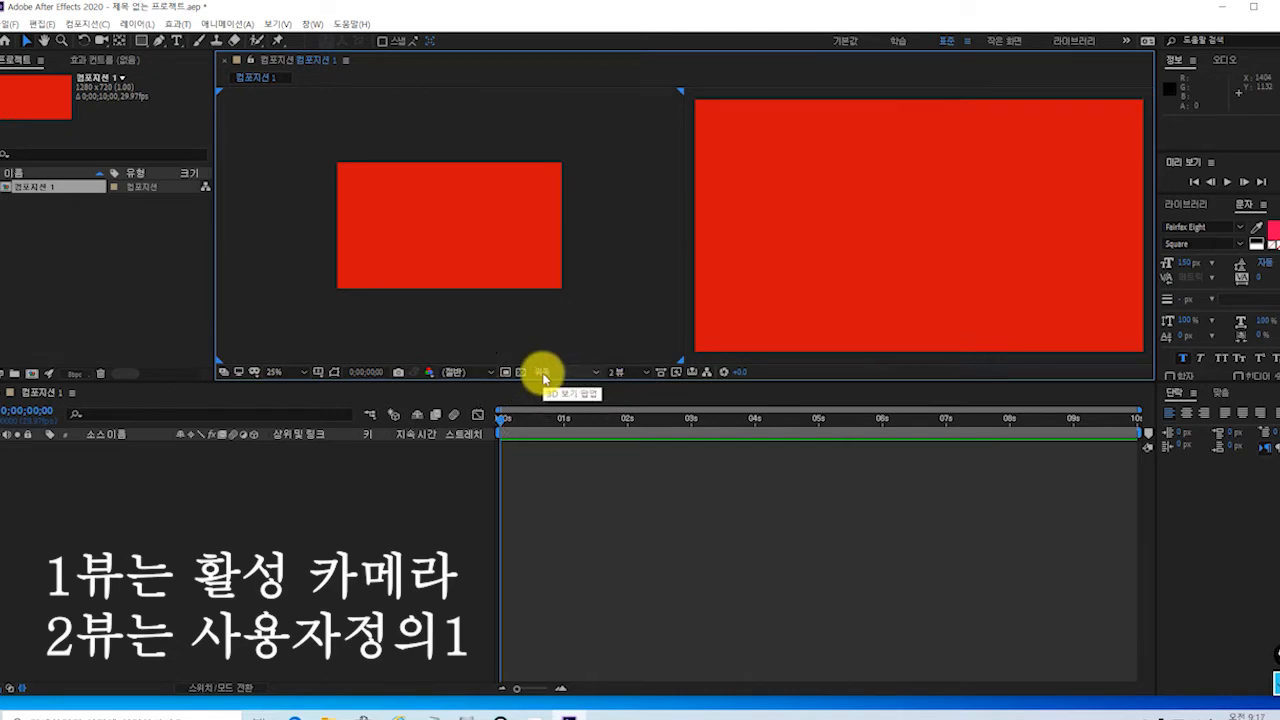
left_click(596, 373)
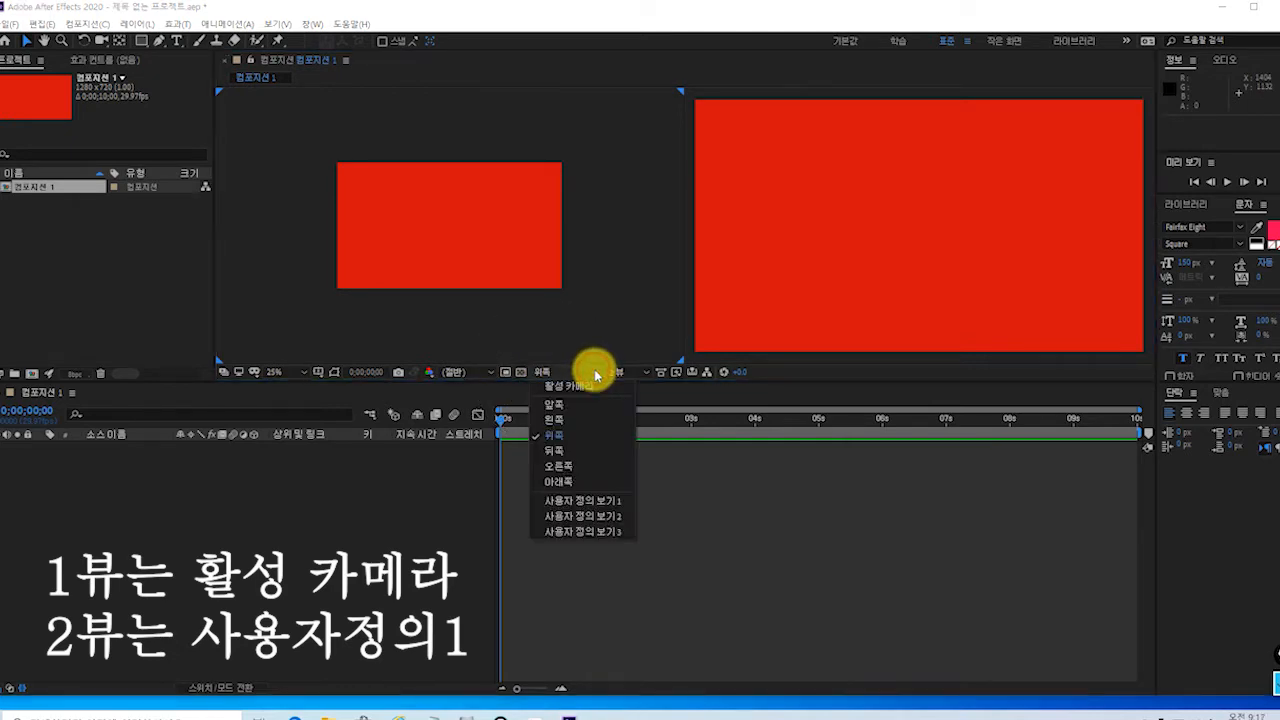
left_click(567, 503)
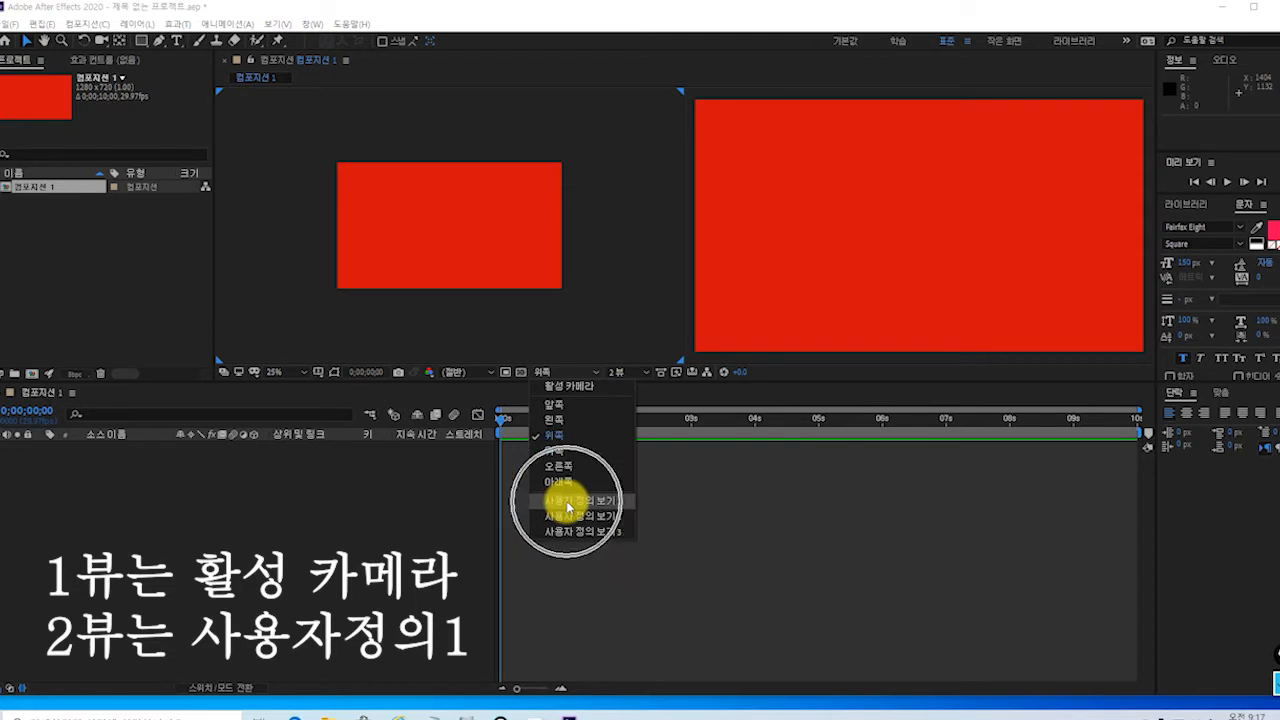
left_click(567, 503)
- Activate both composition views in turn and compare their 3D view settings, finishing on the first view
left_click(400, 217)
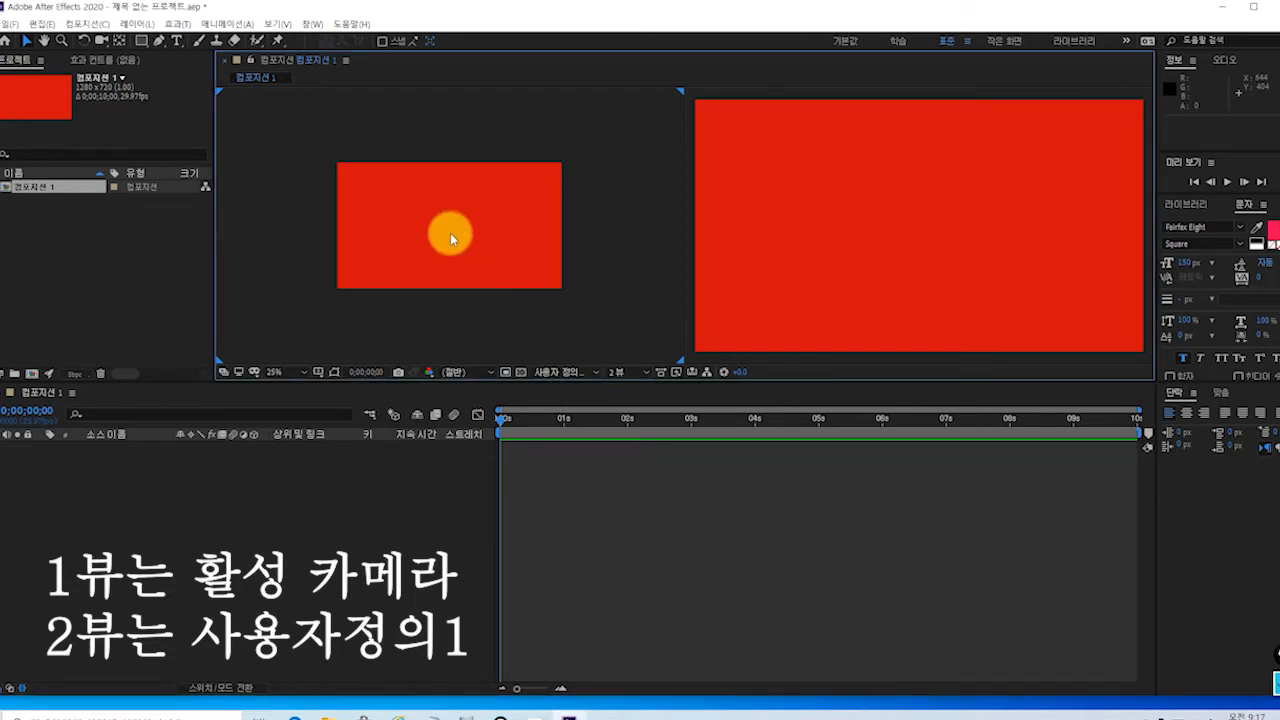
left_click(875, 243)
left_click(522, 228)
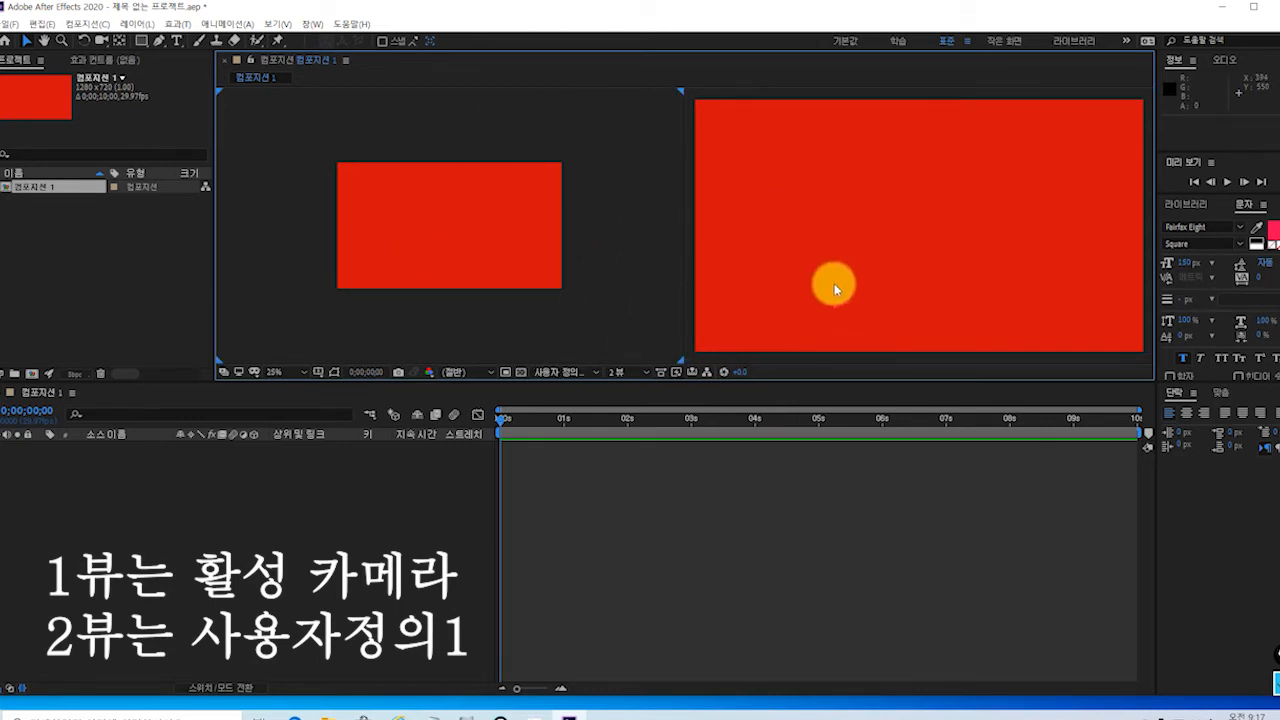
left_click(877, 224)
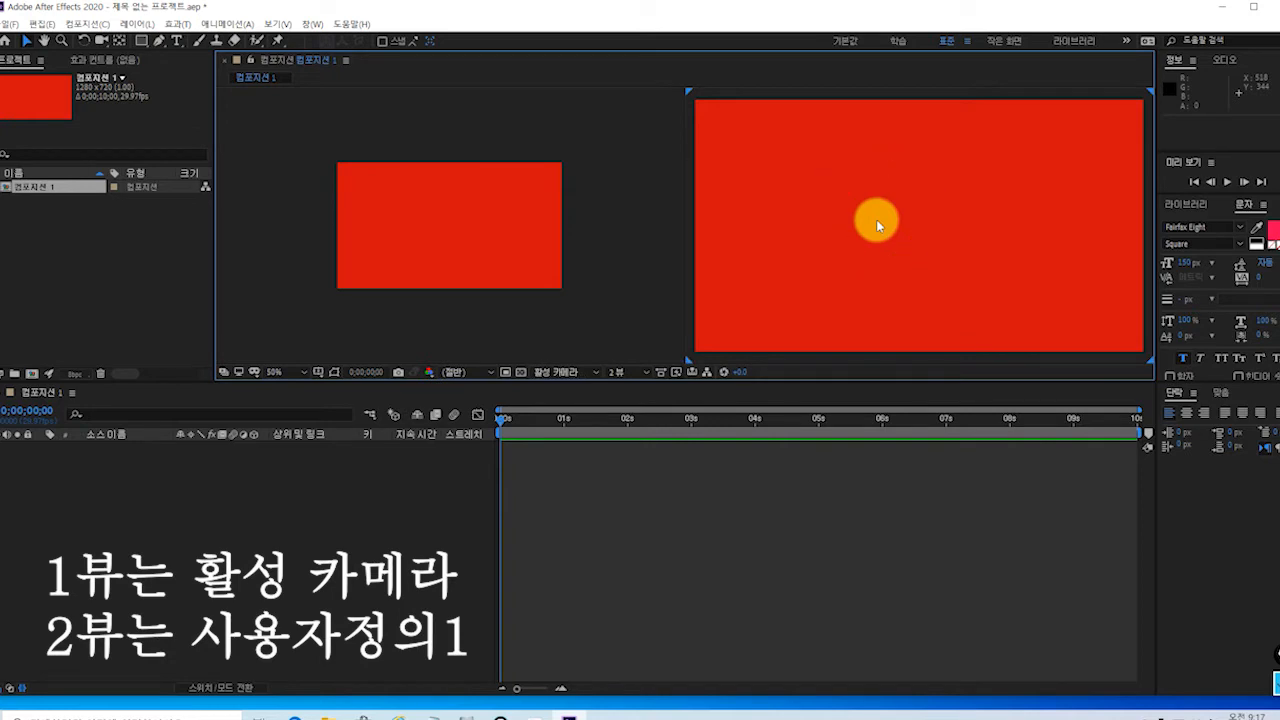
left_click(563, 374)
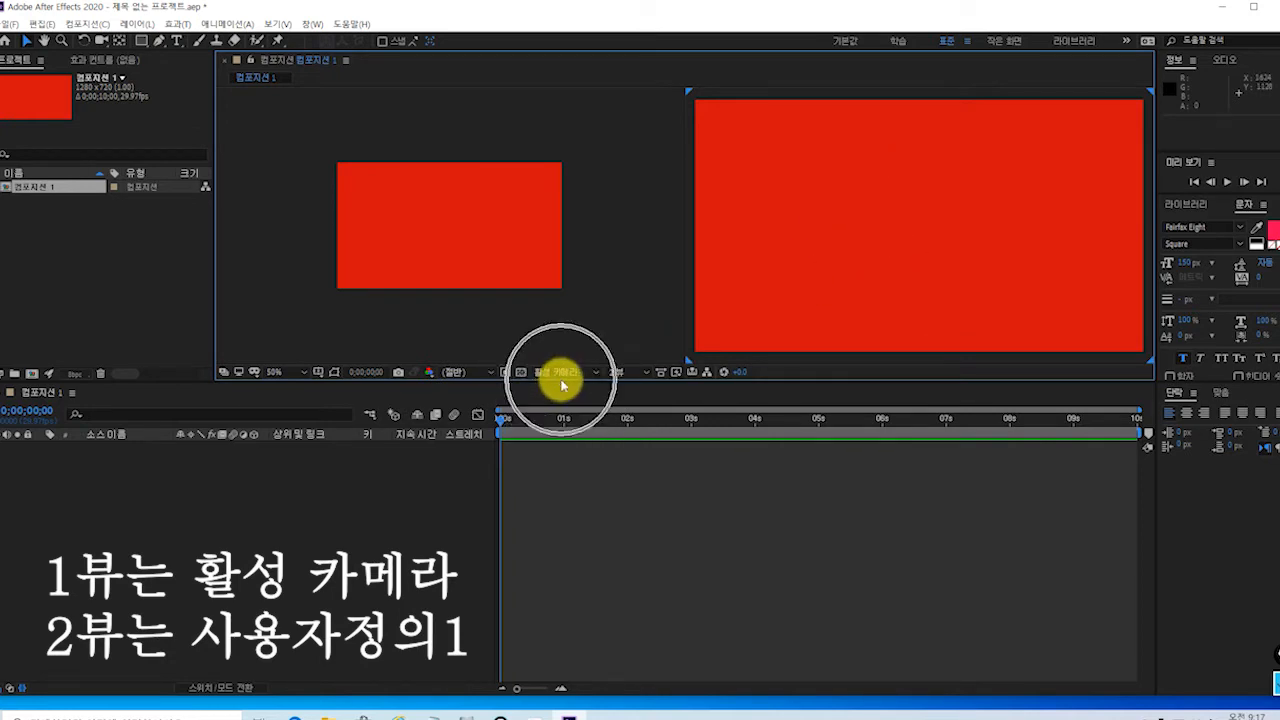
left_click(471, 216)
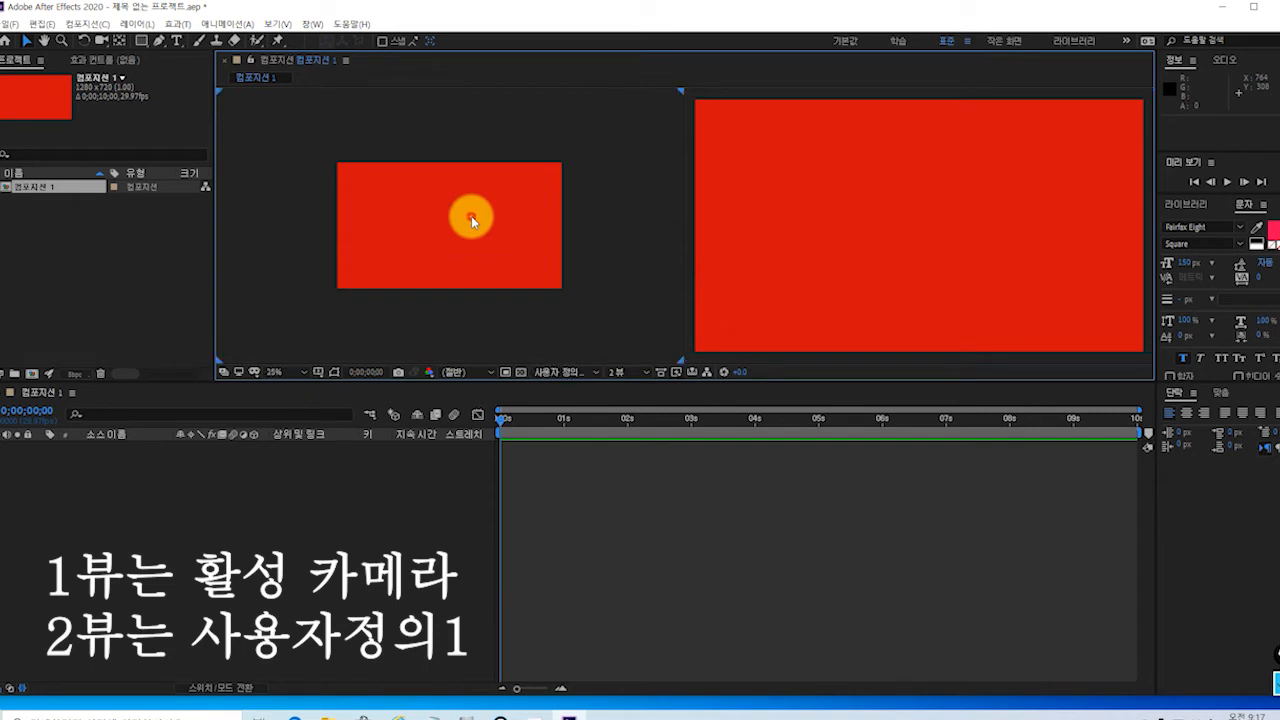
left_click(571, 380)
left_click(571, 380)
left_click(571, 380)
left_click(571, 380)
left_click(571, 380)
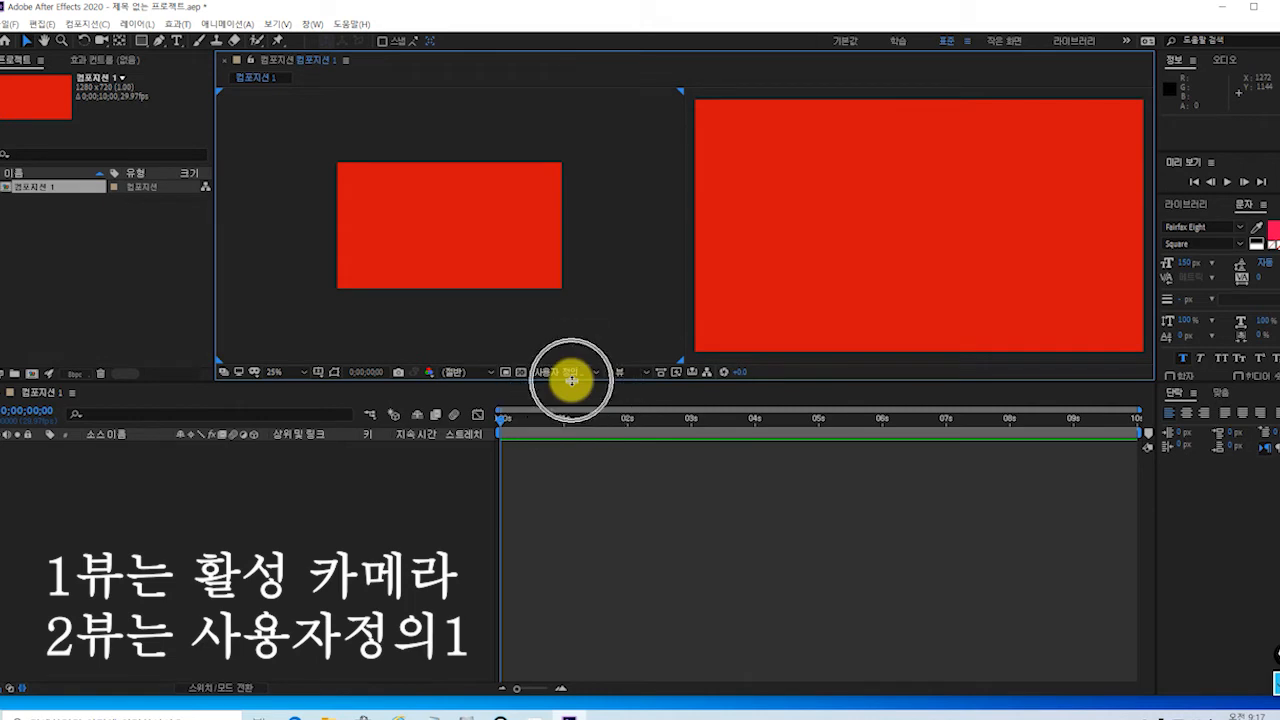
- Change the composition viewer's layout back to a single view
left_click(651, 375)
left_click(628, 388)
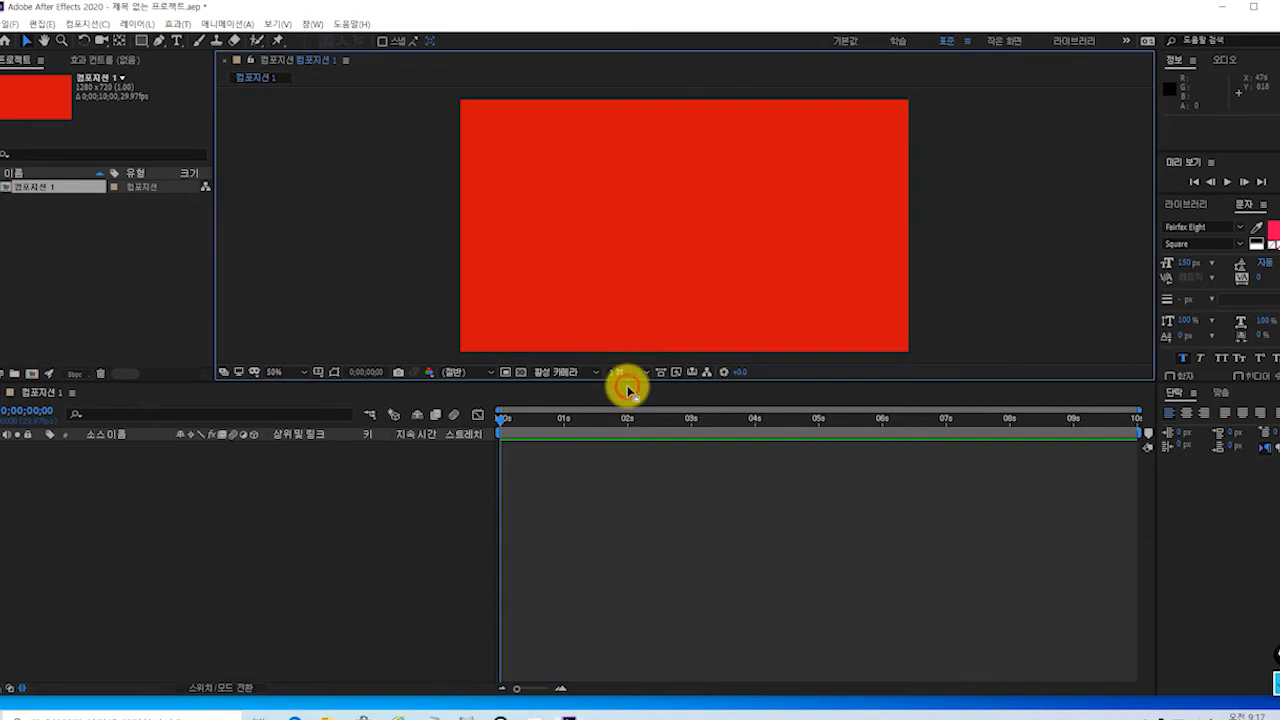
left_click(621, 264)
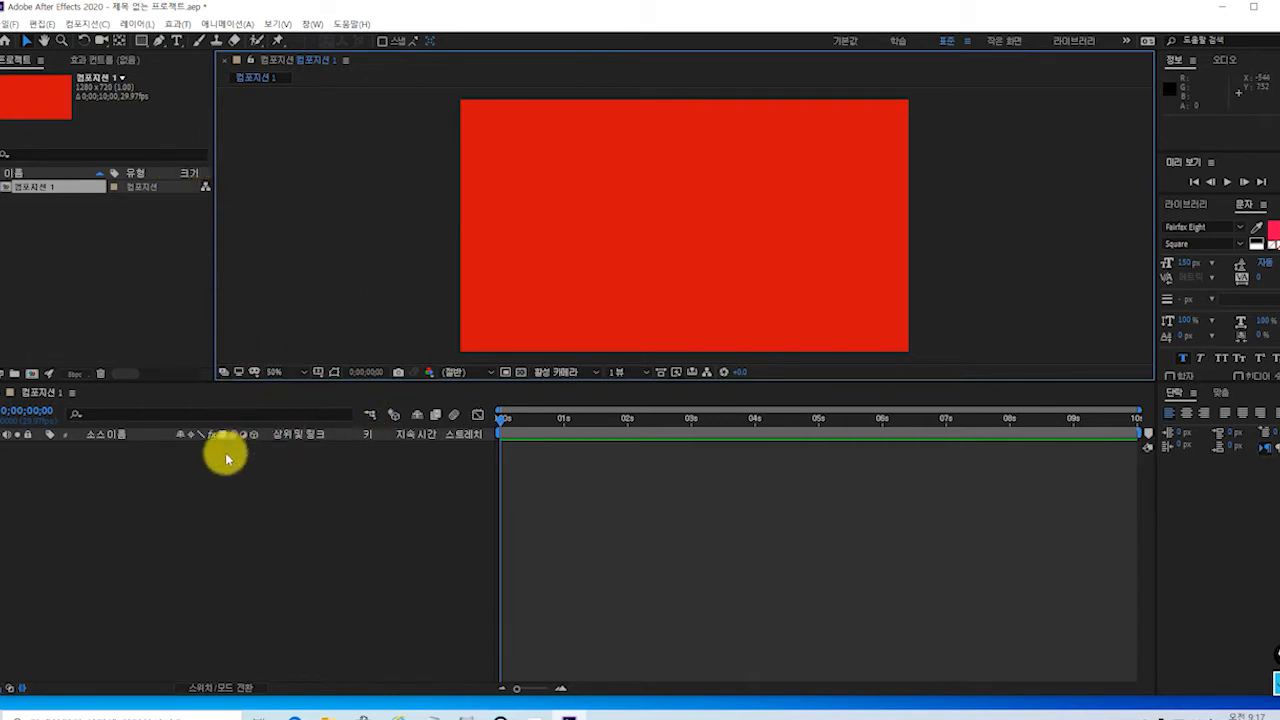
- Review the settings of composition 컴포지션 1 and close them without making changes
left_click(86, 24)
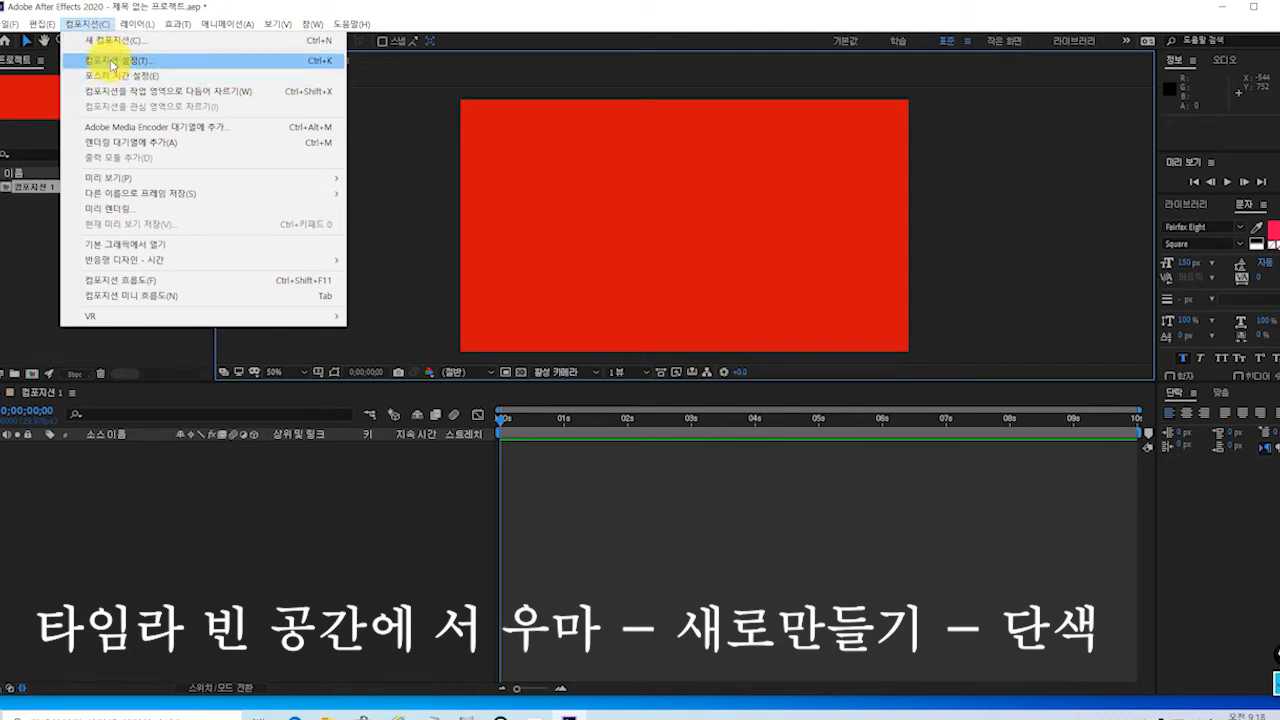
left_click(111, 62)
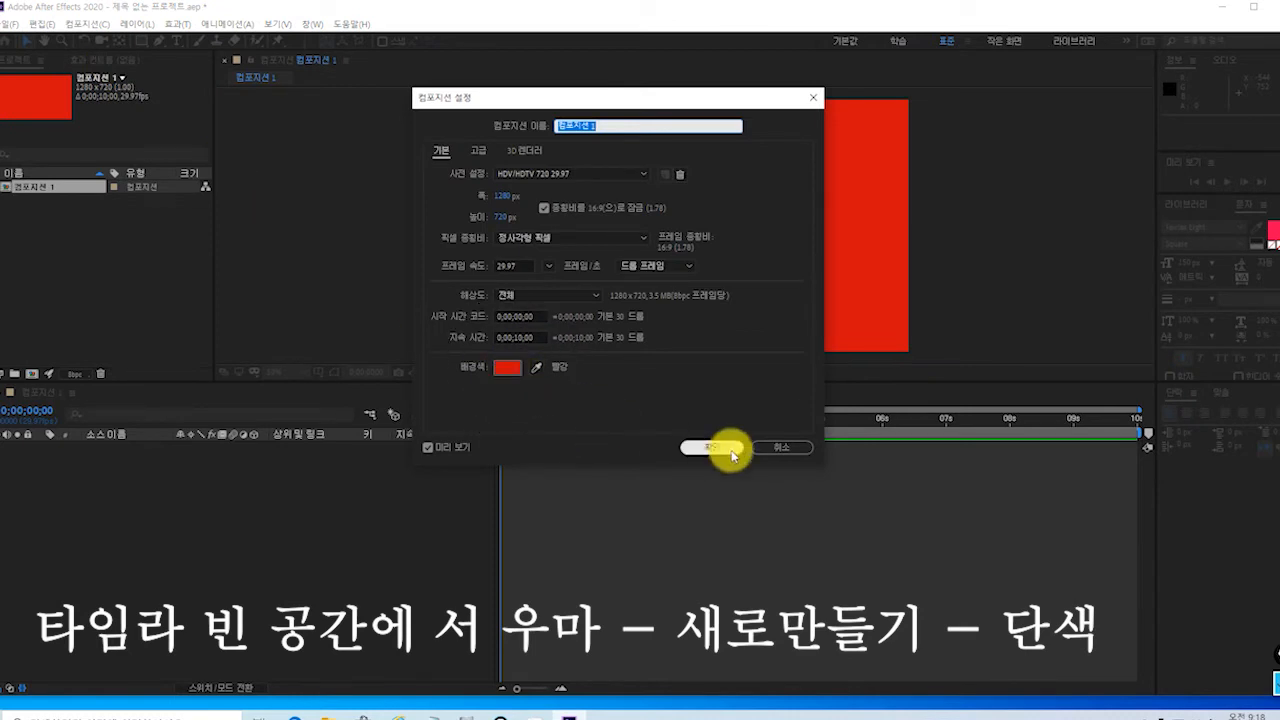
left_click(781, 447)
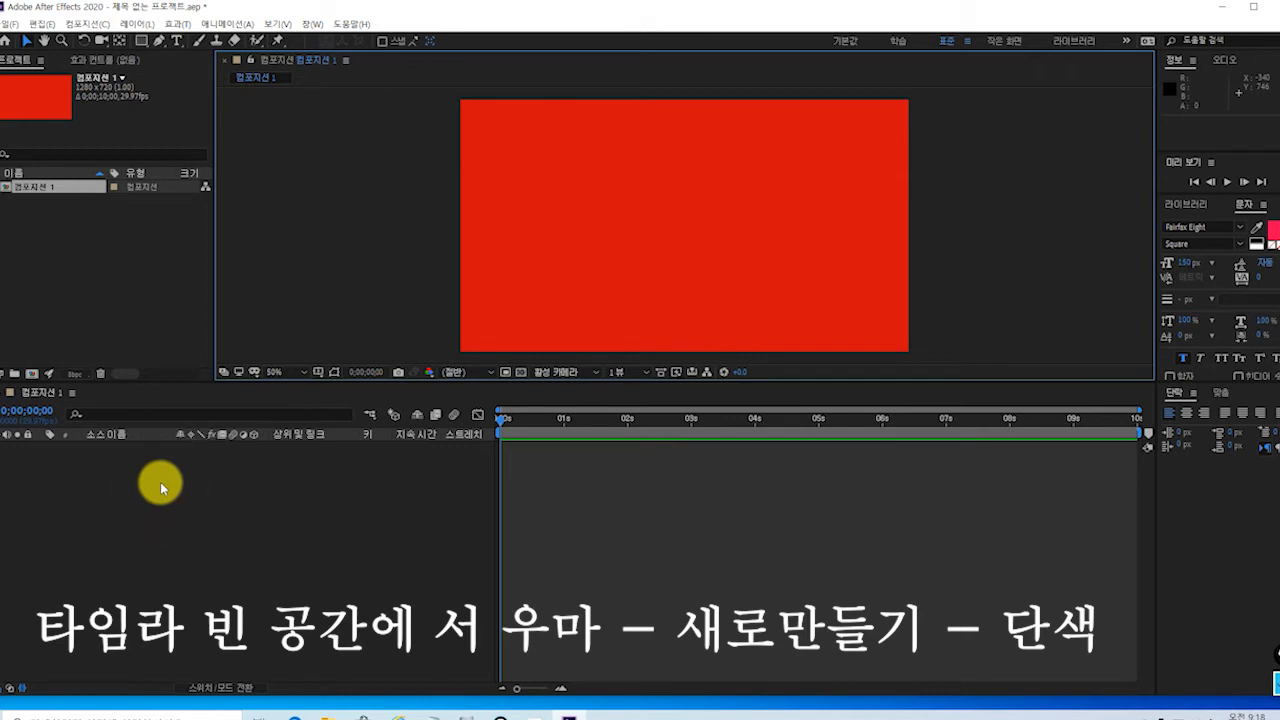
- Create a new black solid layer of 1280 x 720 px in the timeline, keeping the default name 검정 단색 1
right_click(157, 487)
mouse_move(244, 490)
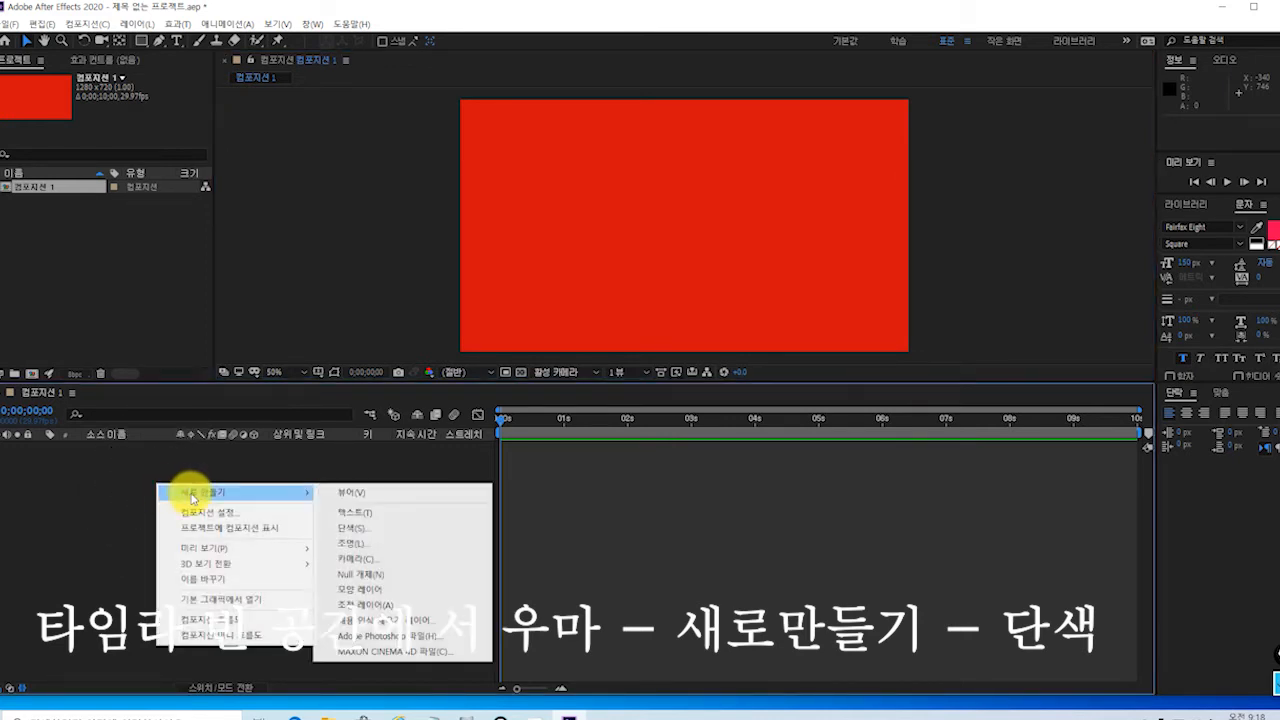
left_click(368, 536)
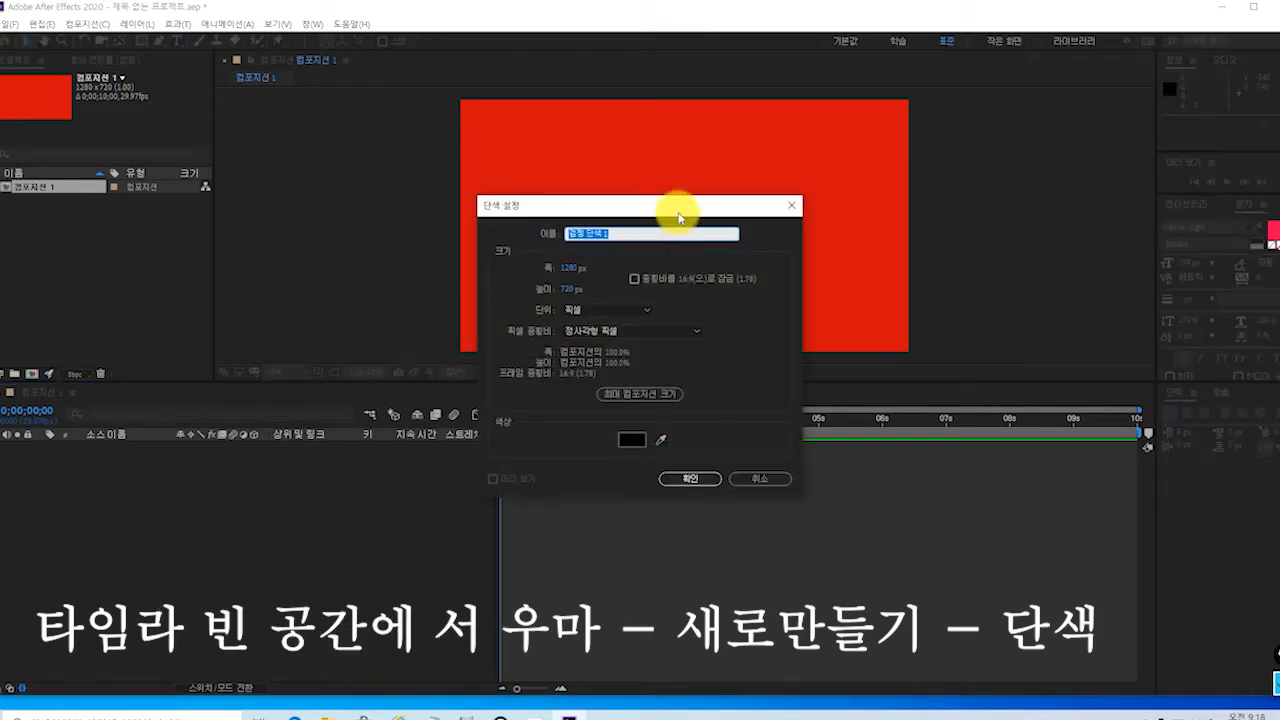
left_click_drag(666, 204, 530, 155)
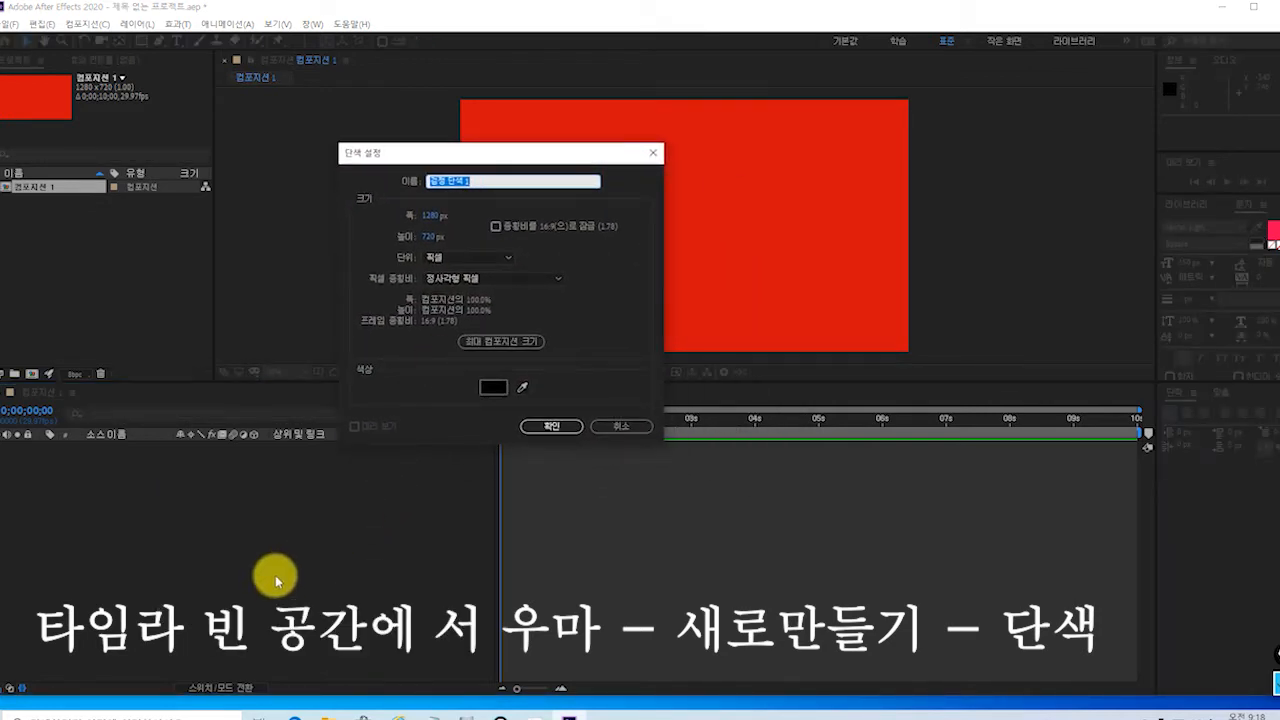
left_click(528, 427)
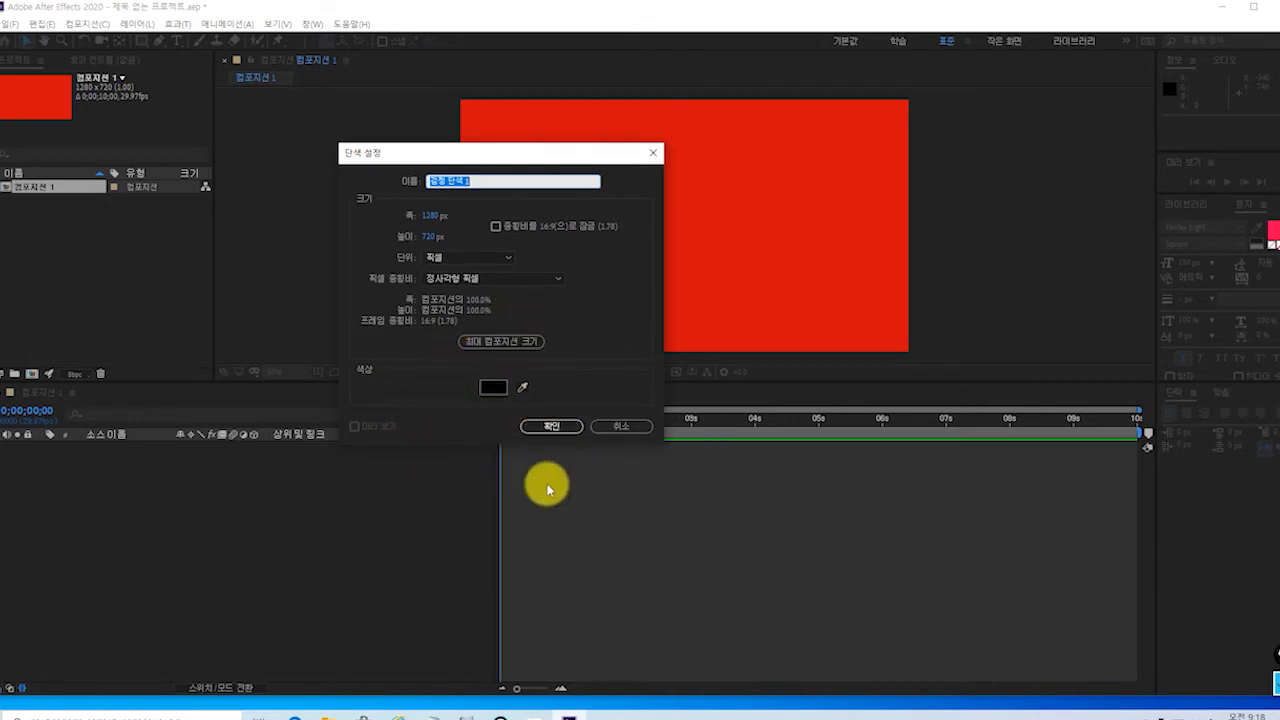
left_click(548, 427)
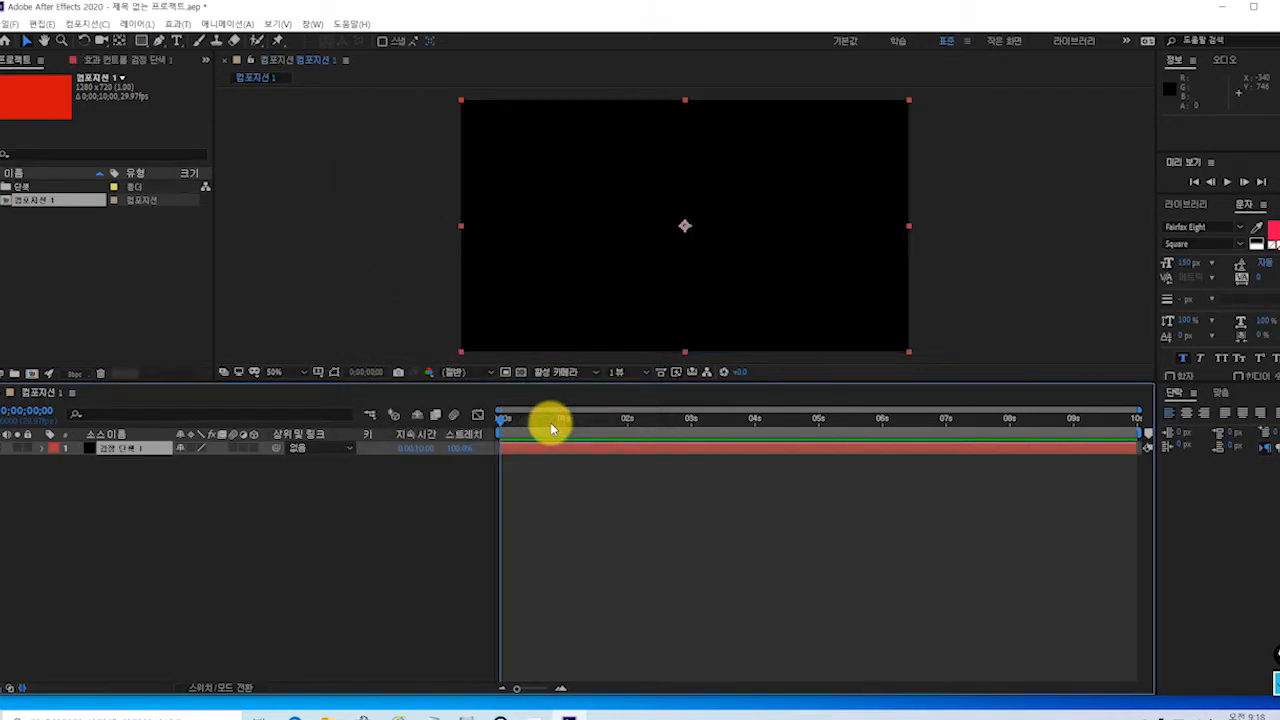
- Select and deselect the black solid layer to examine how its selection handles appear in the composition viewer
left_click(129, 448)
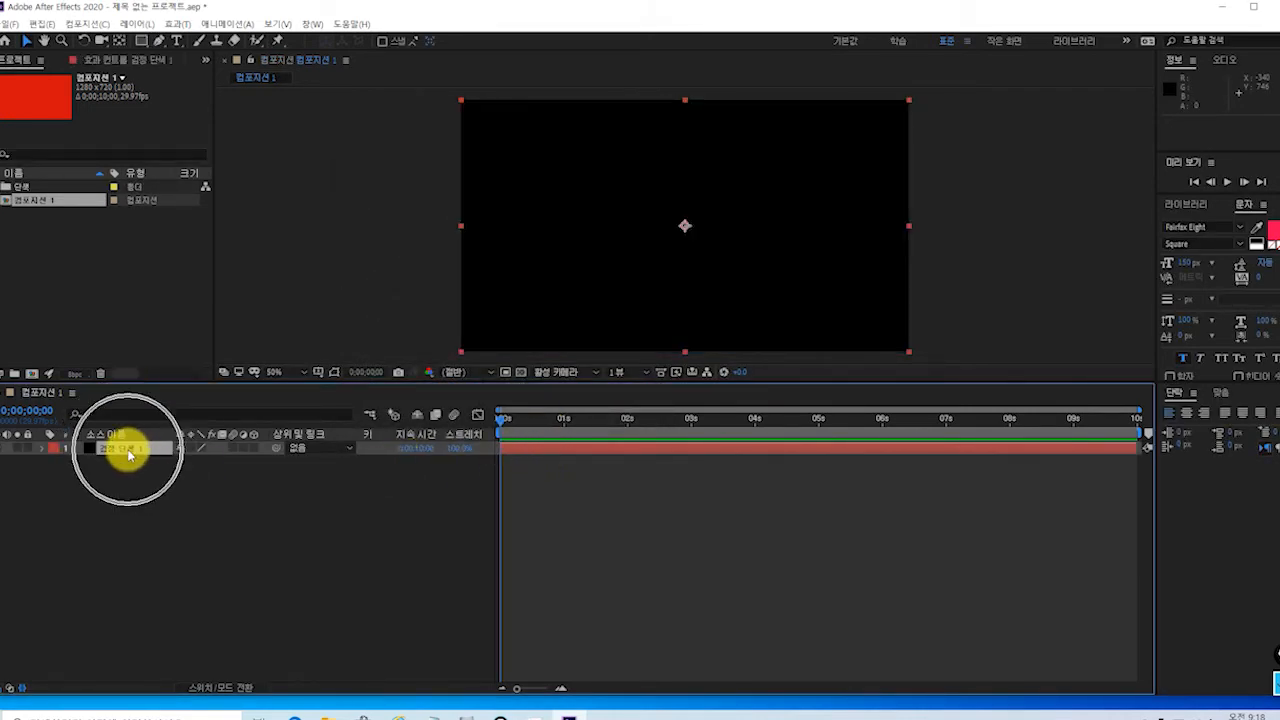
left_click(126, 449)
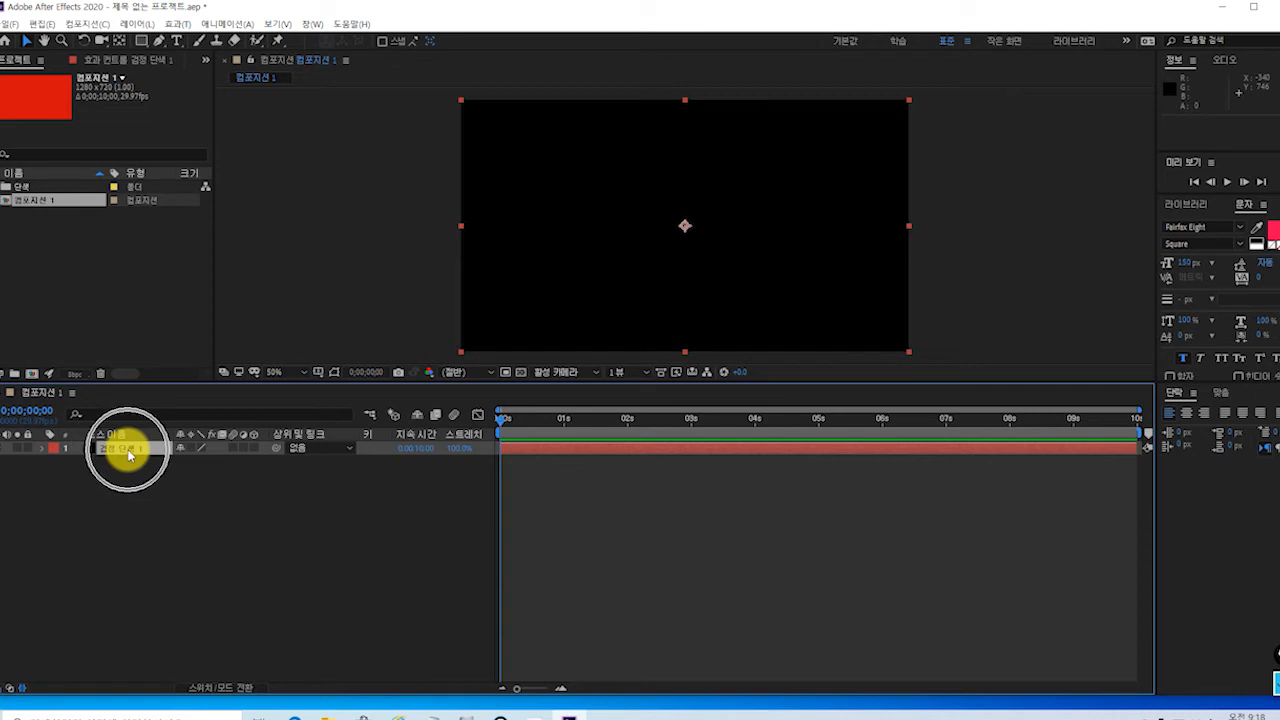
left_click(730, 275)
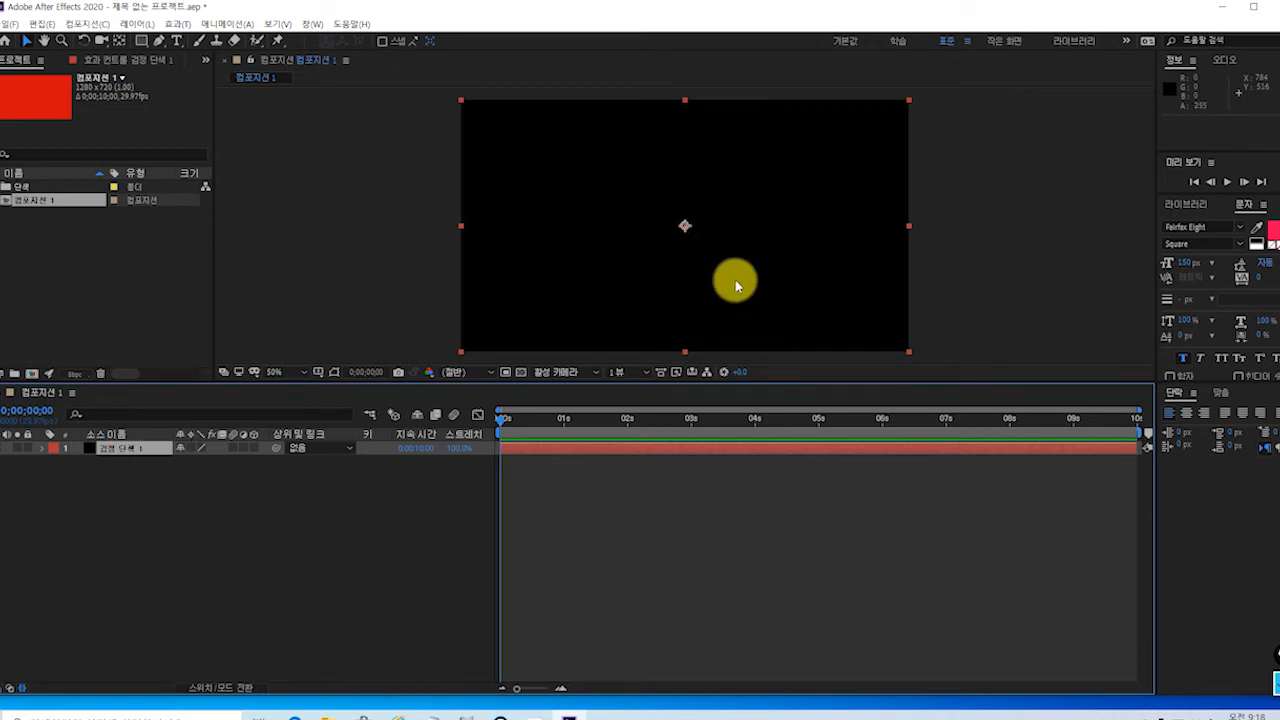
left_click(388, 527)
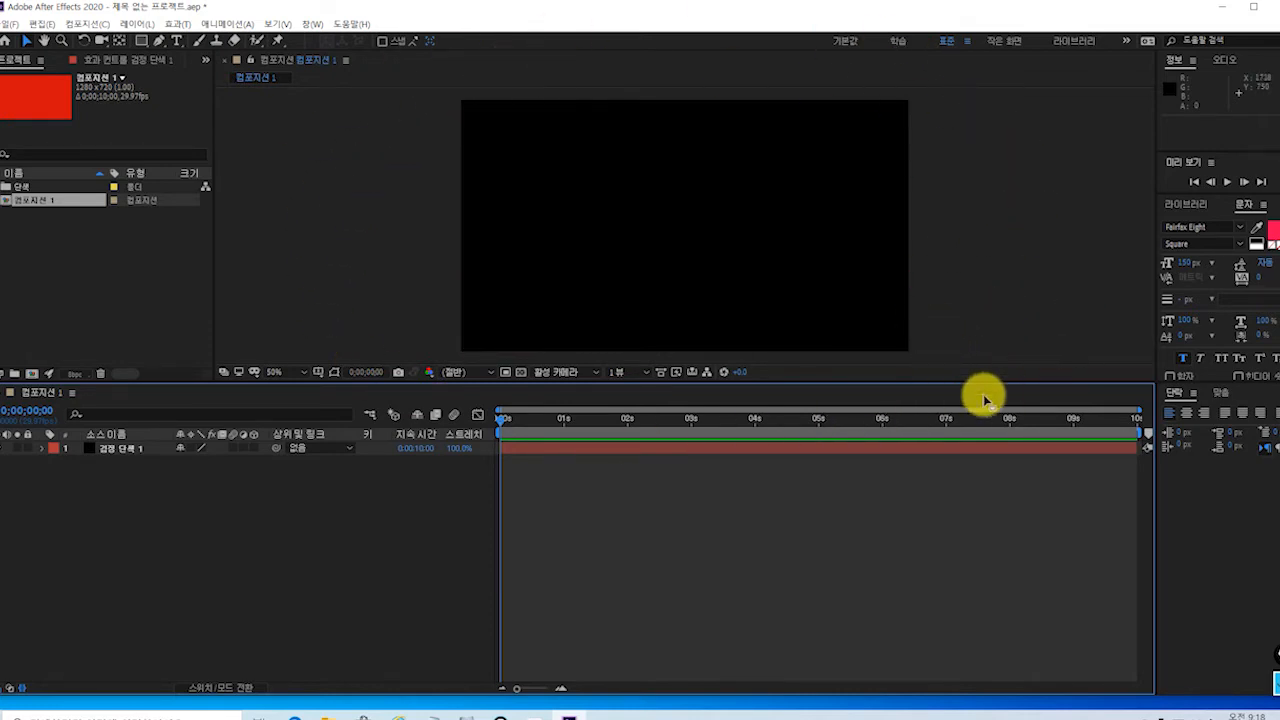
left_click(140, 452)
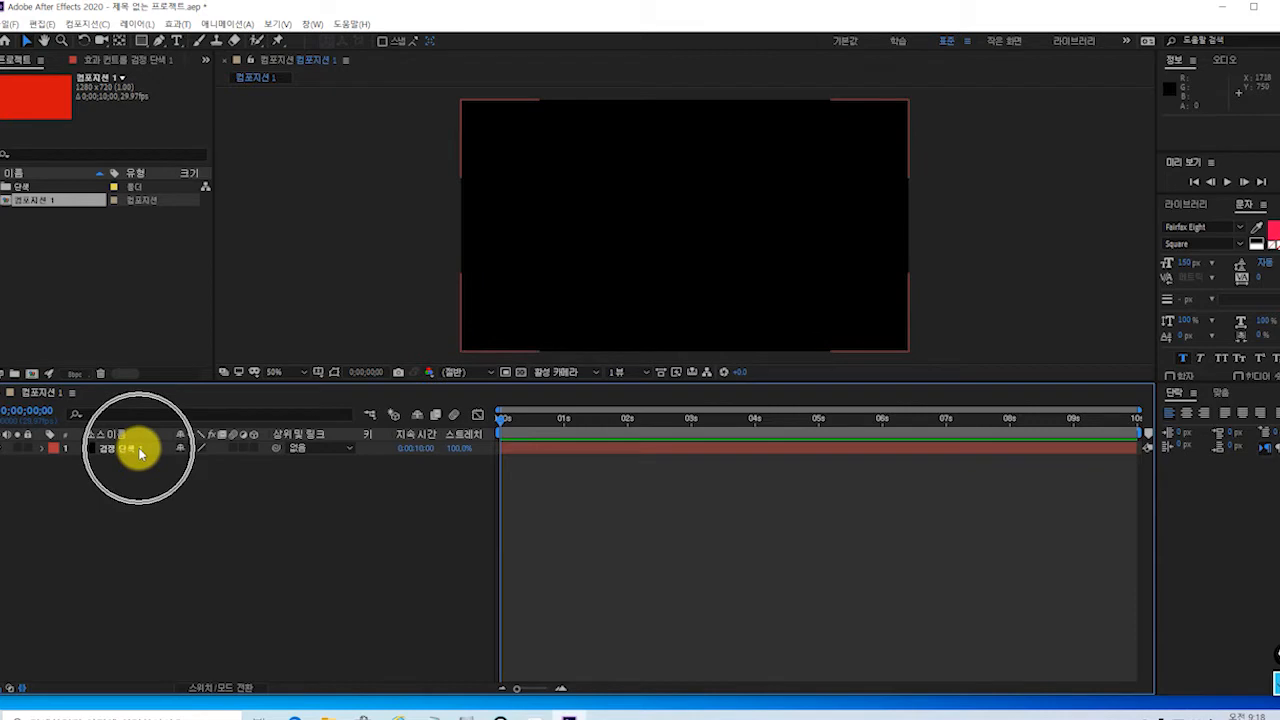
left_click(140, 452)
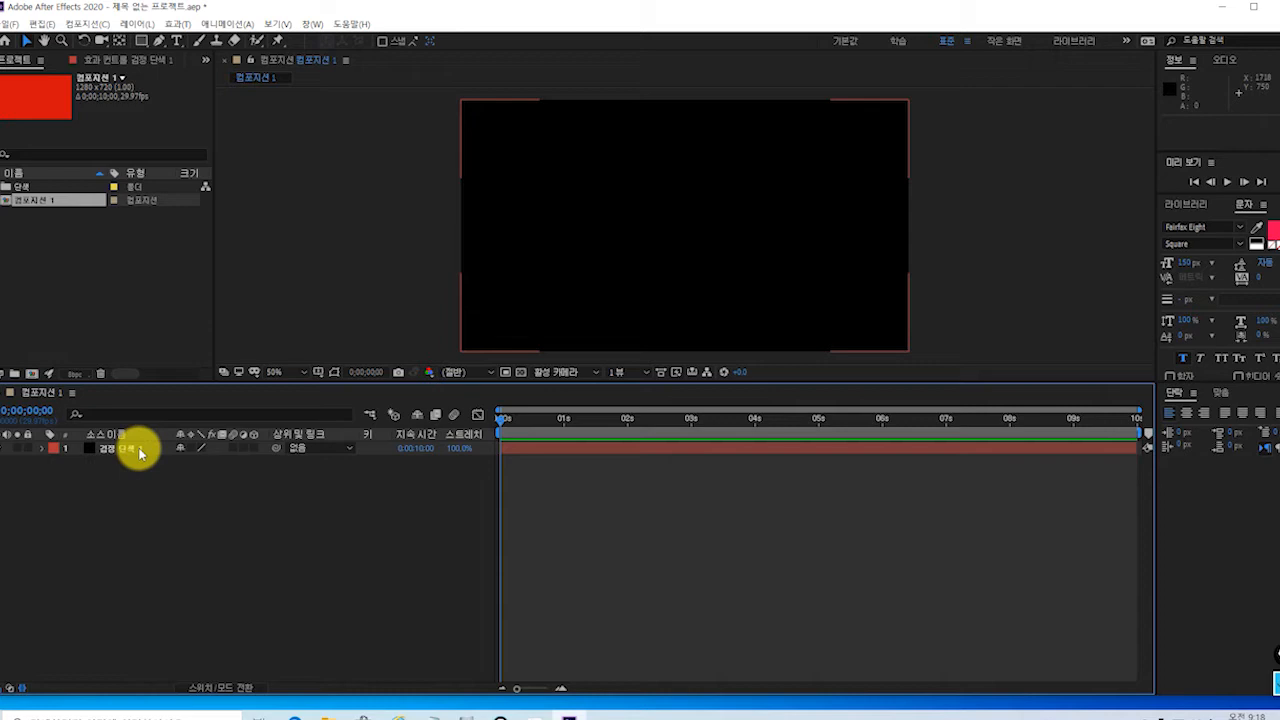
left_click(140, 452)
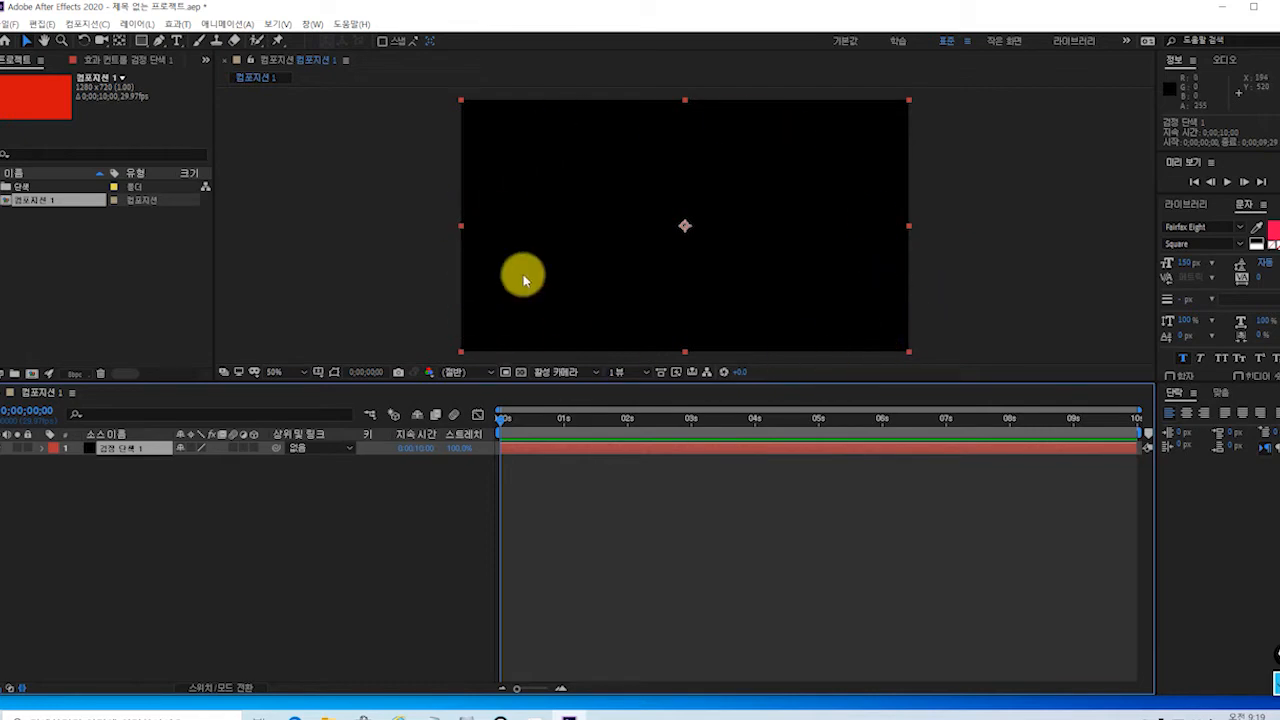
left_click(351, 203)
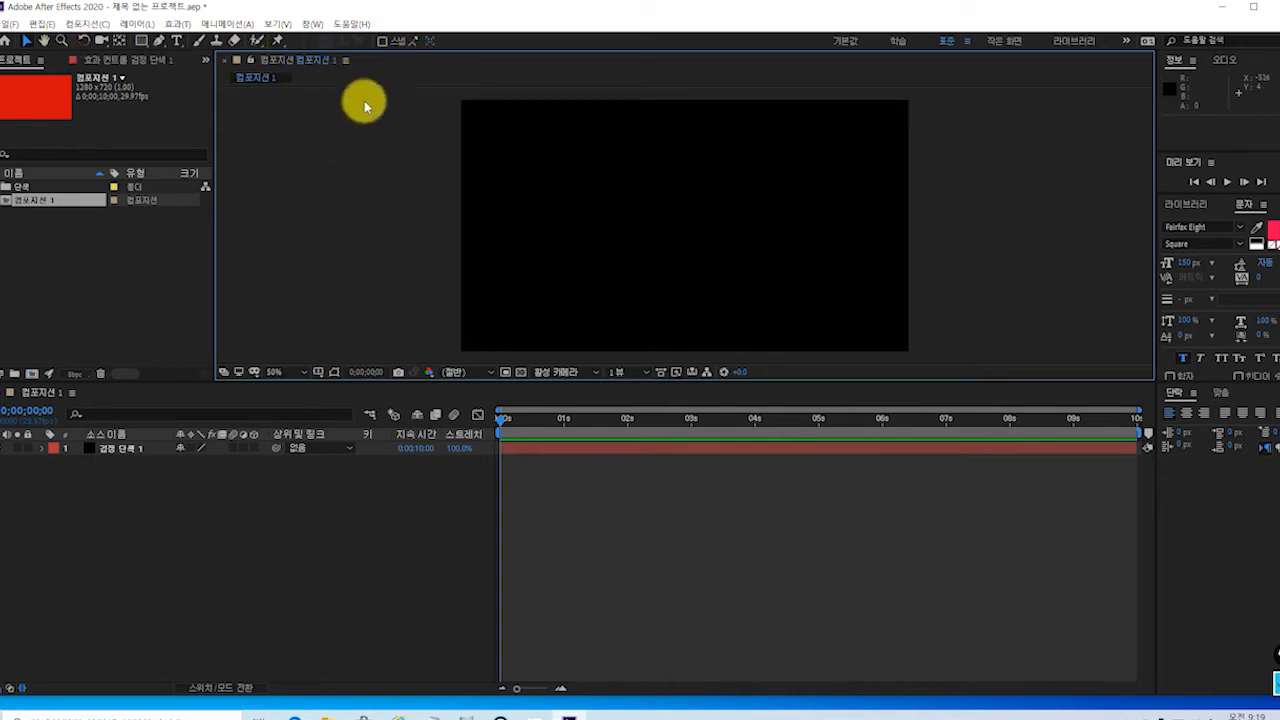
- Activate the Selection tool
left_click(25, 43)
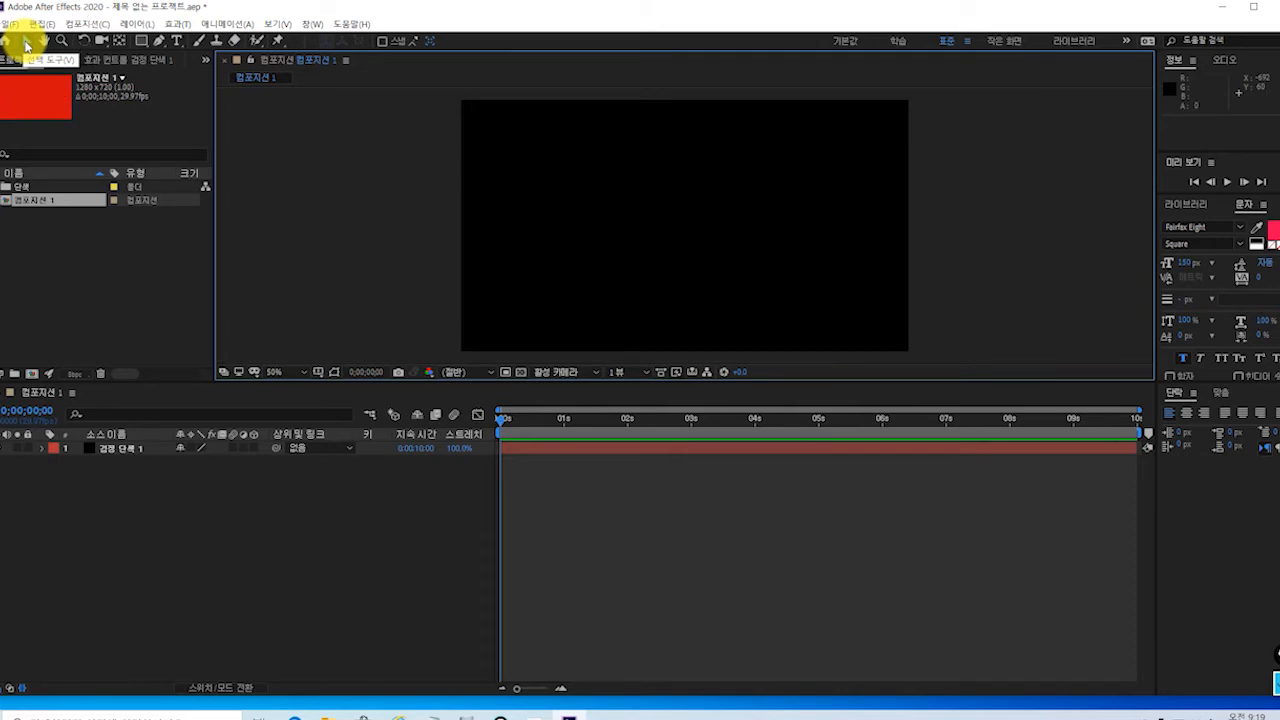
left_click(25, 43)
left_click(25, 43)
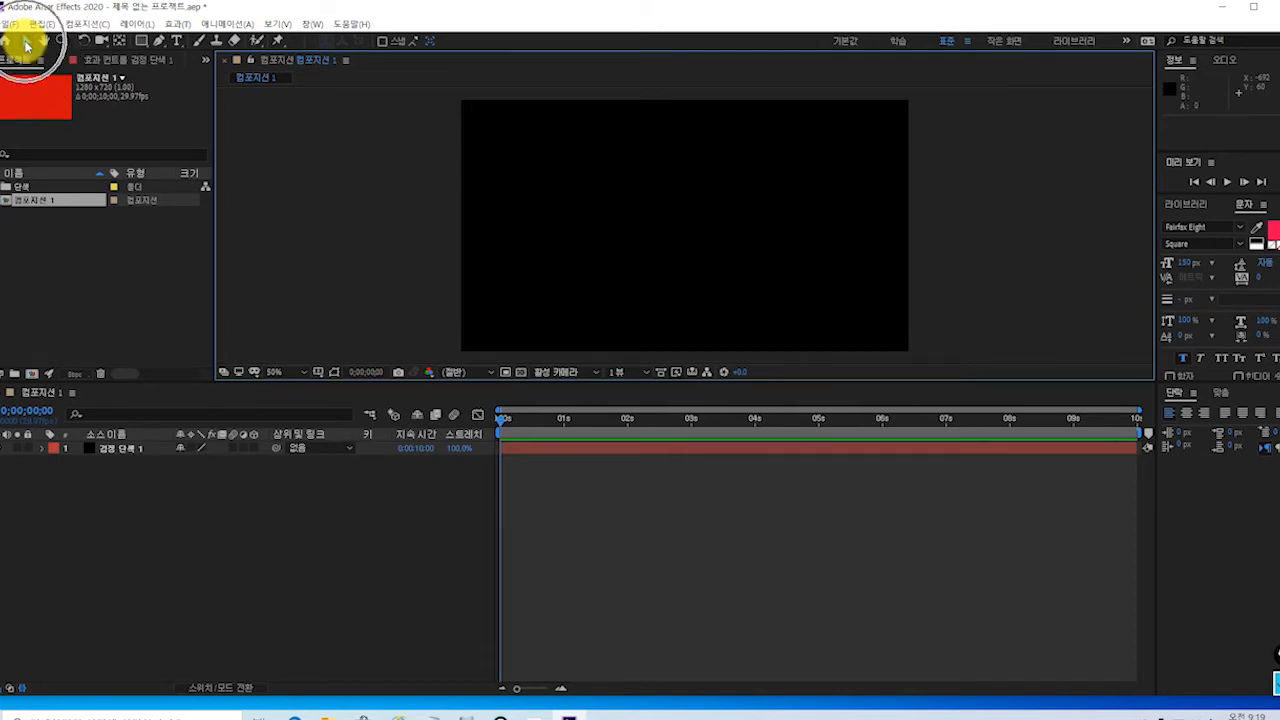
- Look over the Selection, Pan Behind (Anchor Point), Rectangle, Pen and Type tools and their variants, and return to the Selection tool
left_click(25, 43)
left_click(25, 43)
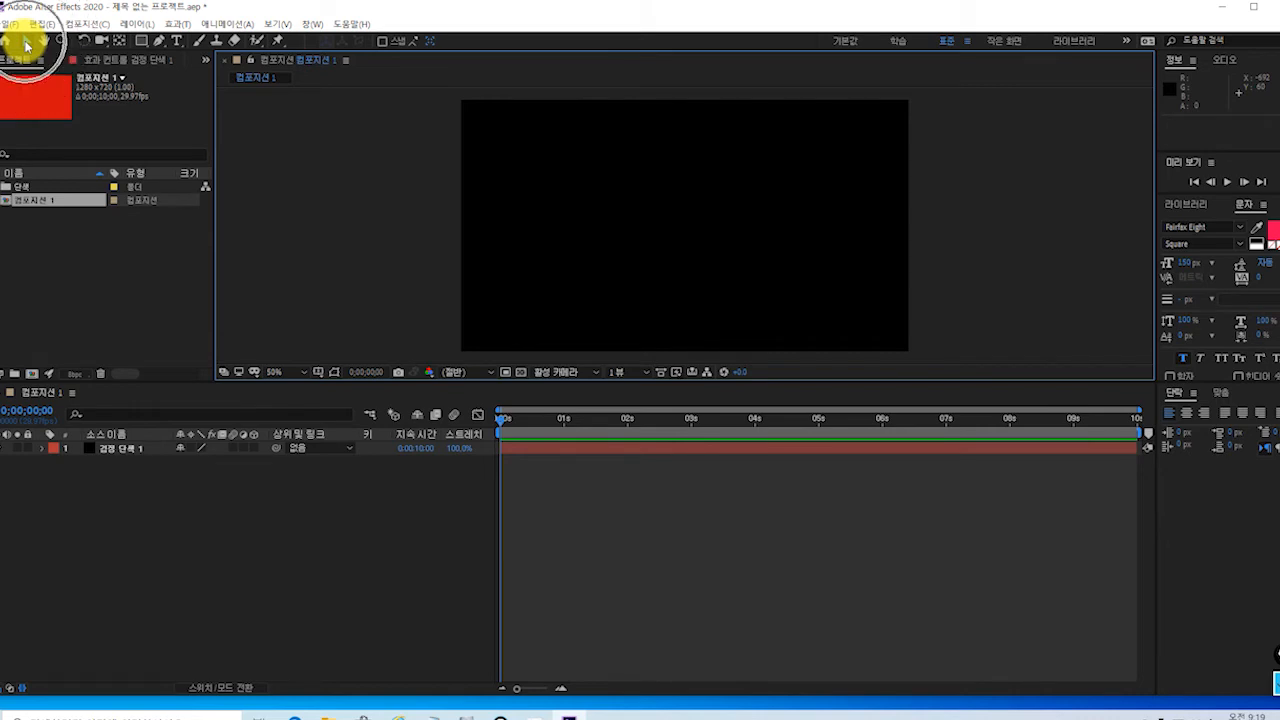
left_click(120, 44)
left_click(120, 44)
left_click(120, 44)
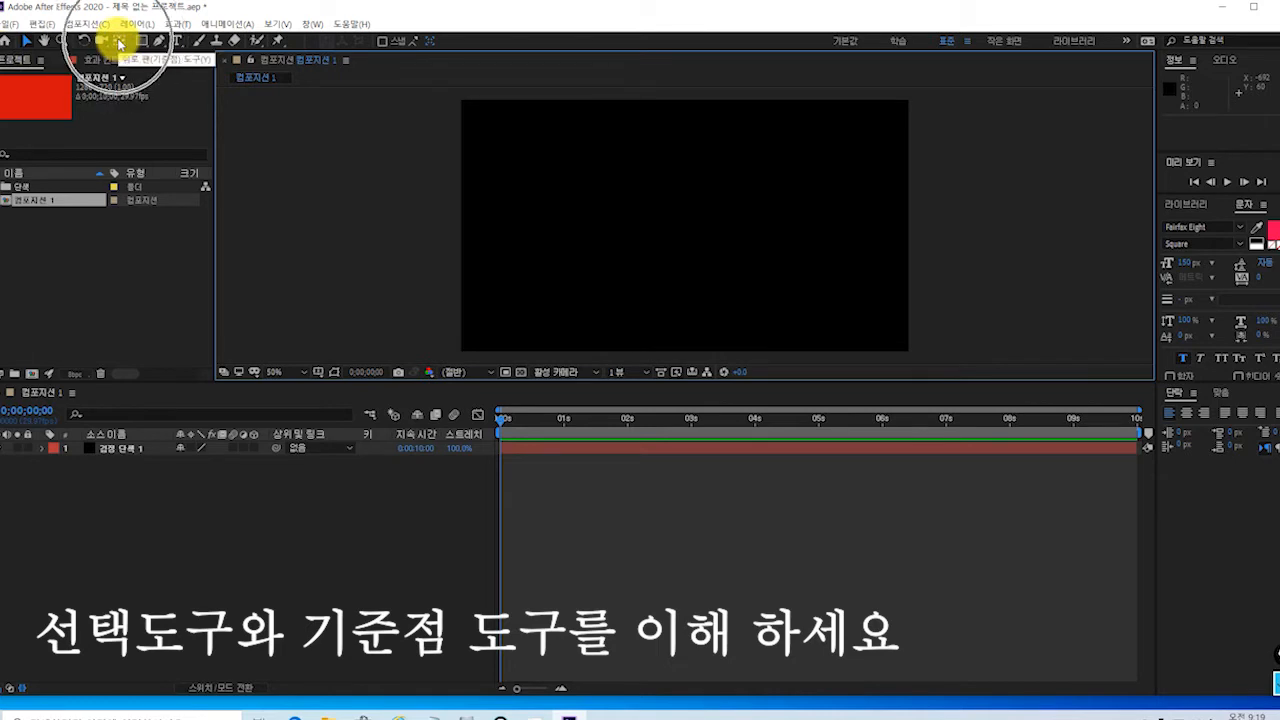
left_click(120, 44)
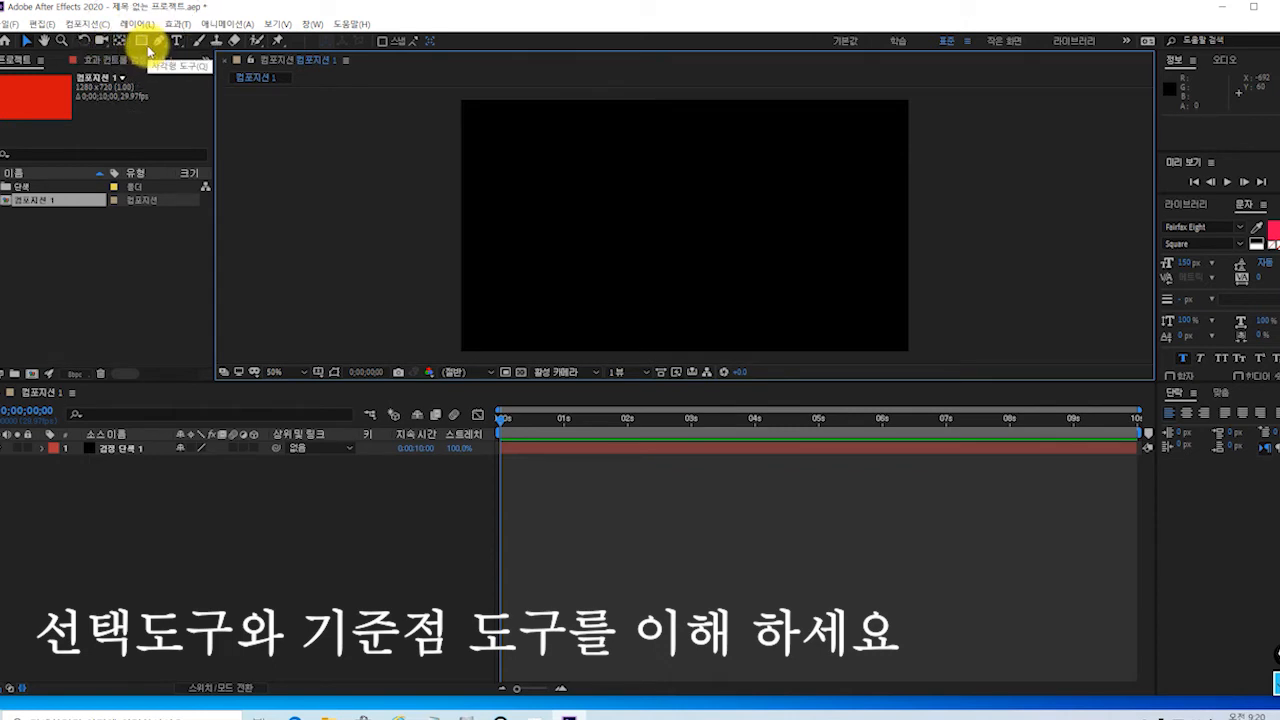
left_click(147, 47)
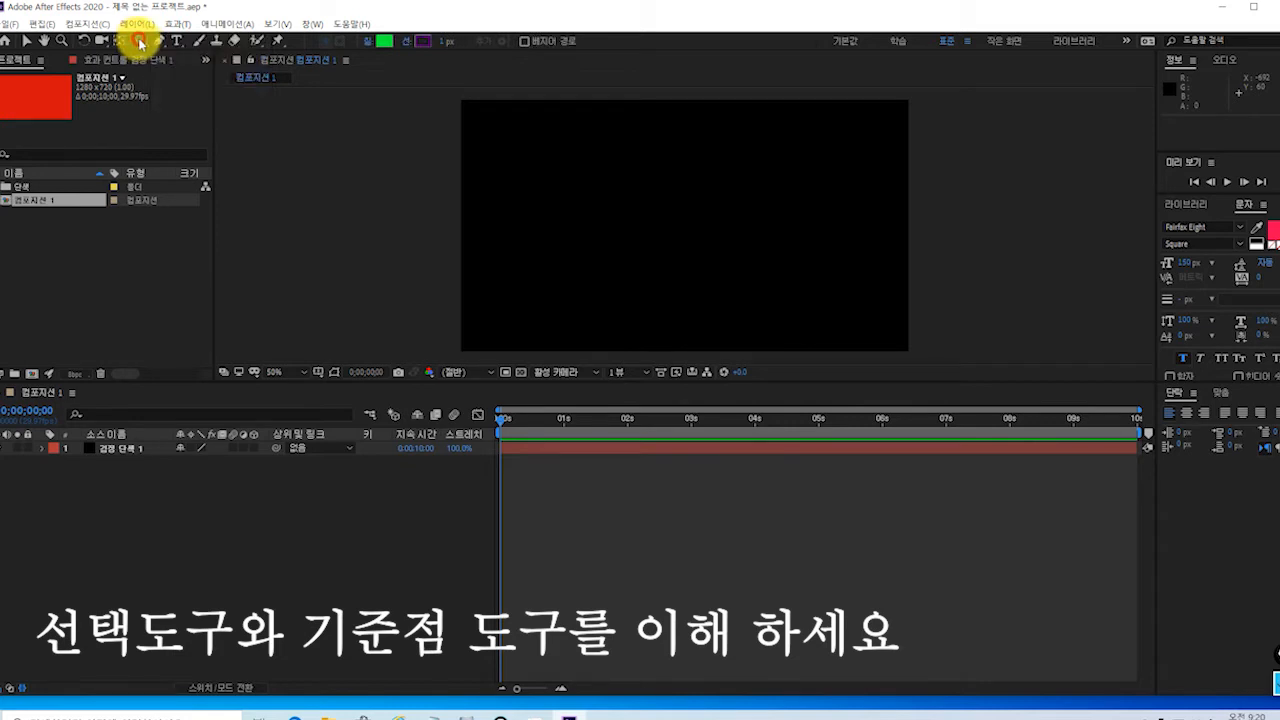
left_click(140, 45)
left_click(162, 47)
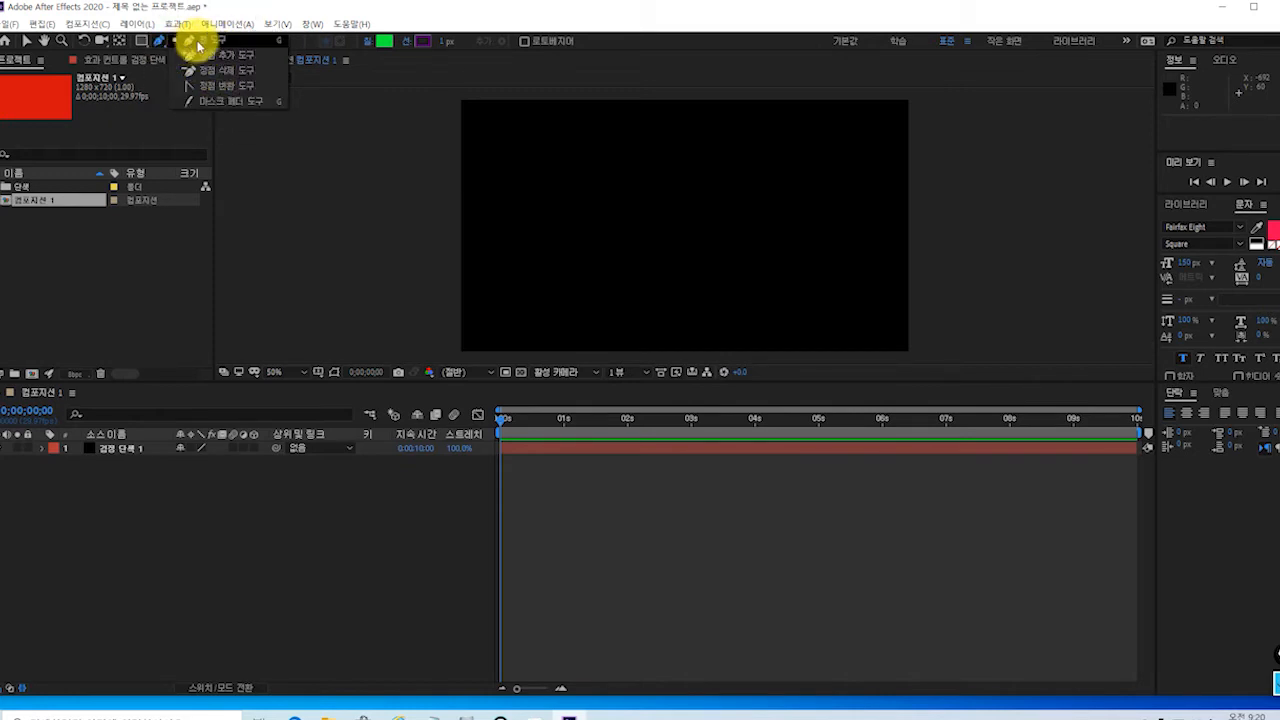
left_click(198, 46)
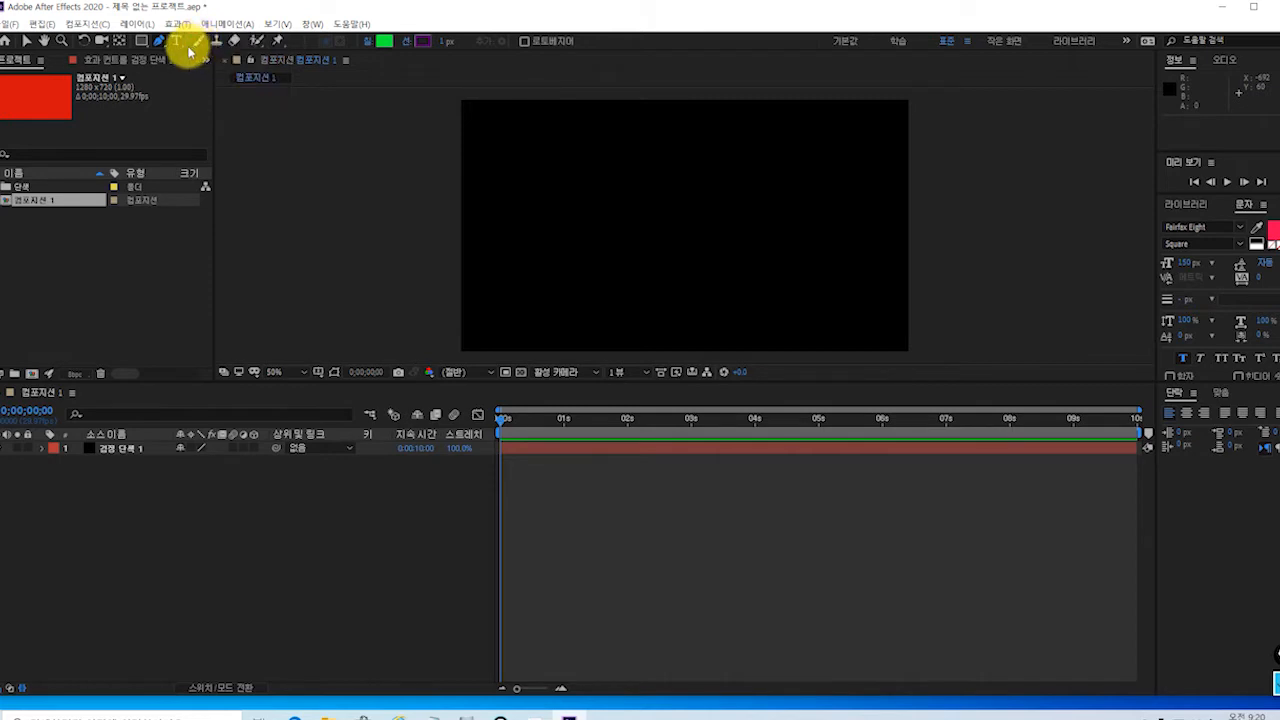
left_click(179, 46)
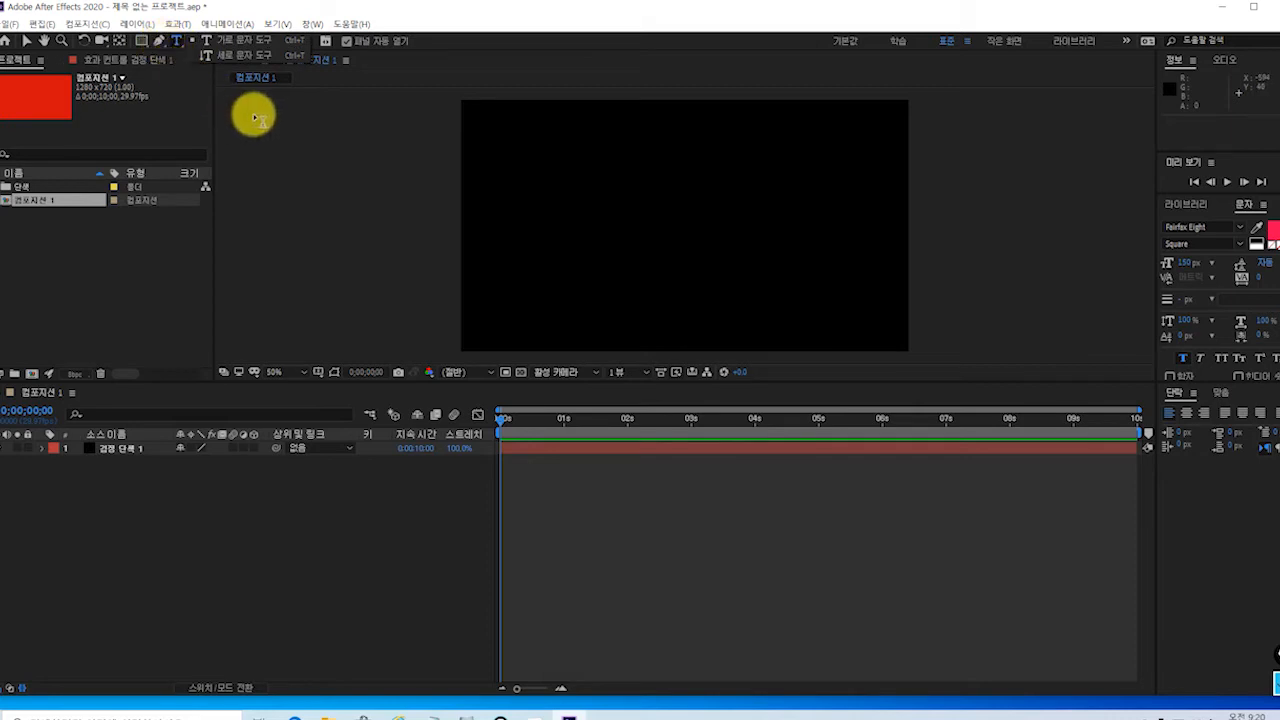
left_click(26, 42)
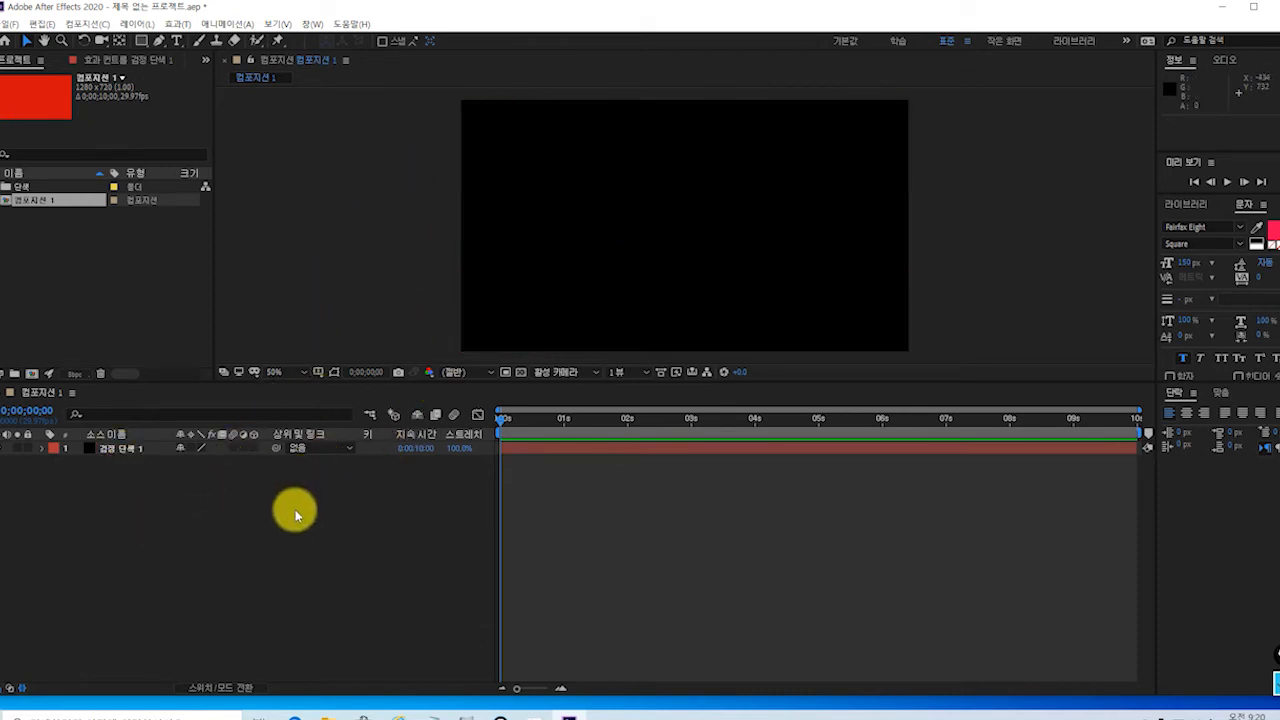
- Draw a green circle about 170 px in diameter on a new shape layer, just above and left of the composition's centre
left_click(120, 507)
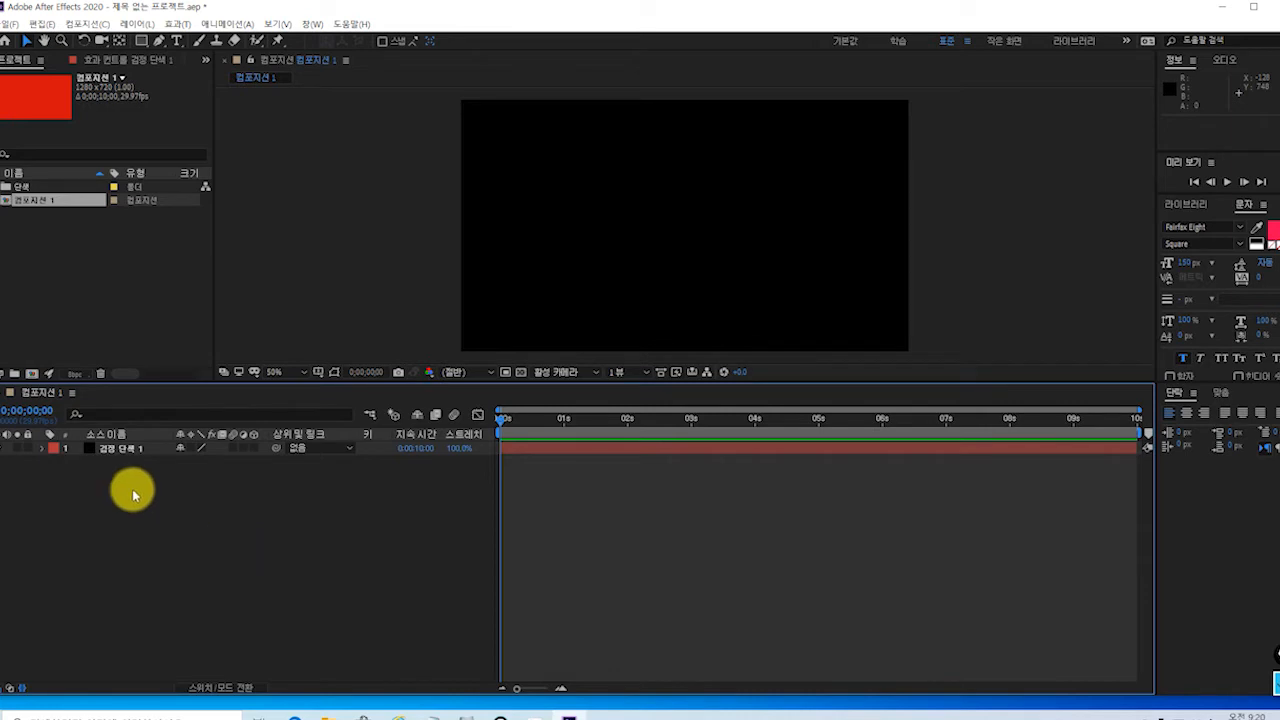
left_click_drag(145, 45, 173, 70)
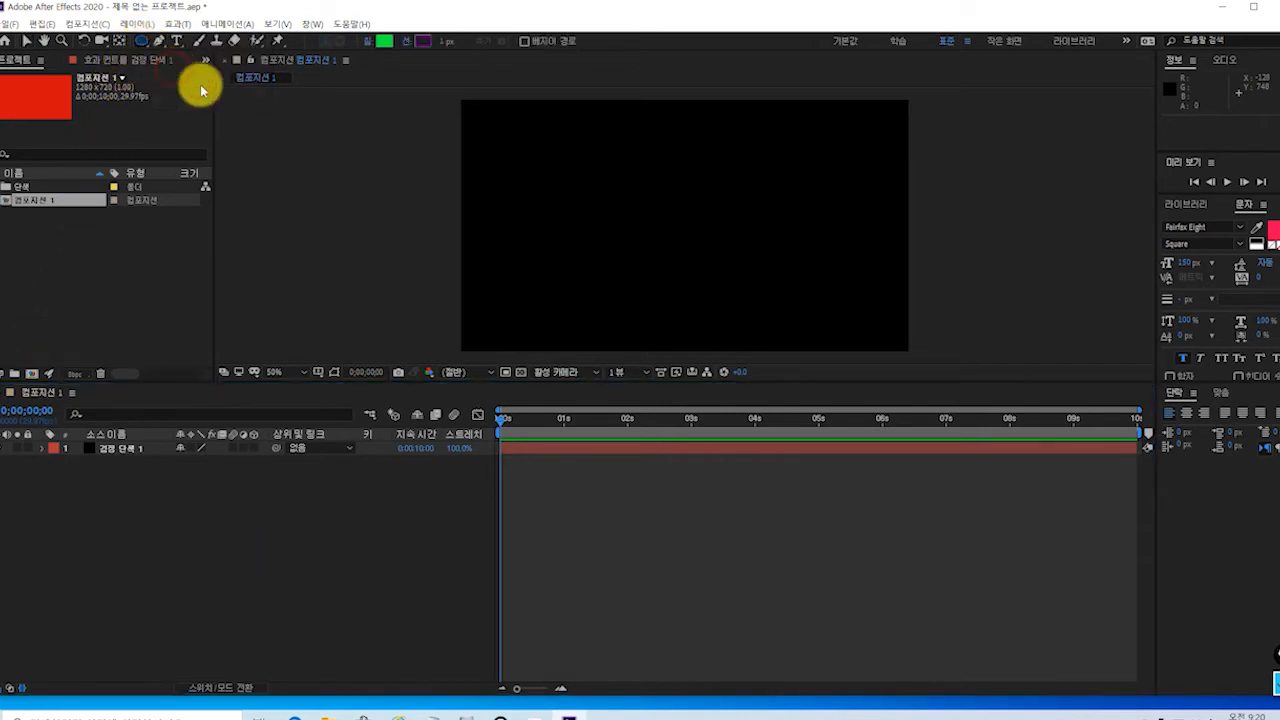
left_click(609, 176)
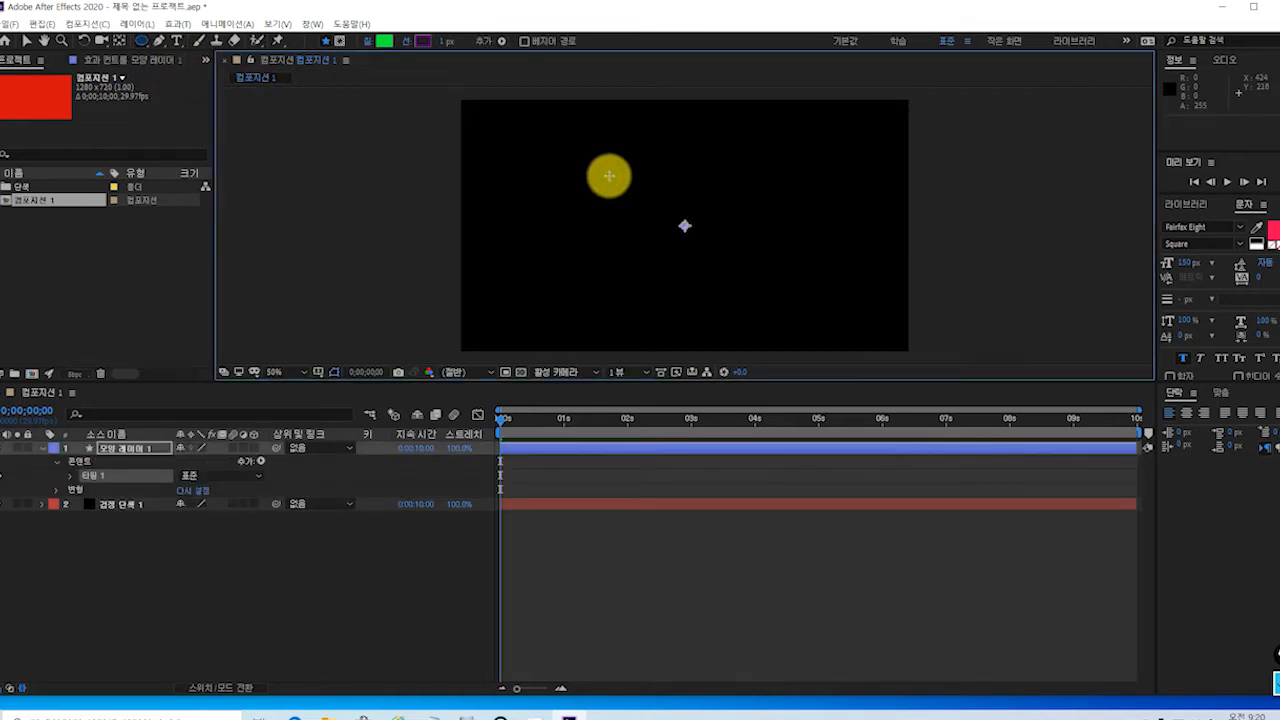
left_click_drag(609, 176, 667, 235)
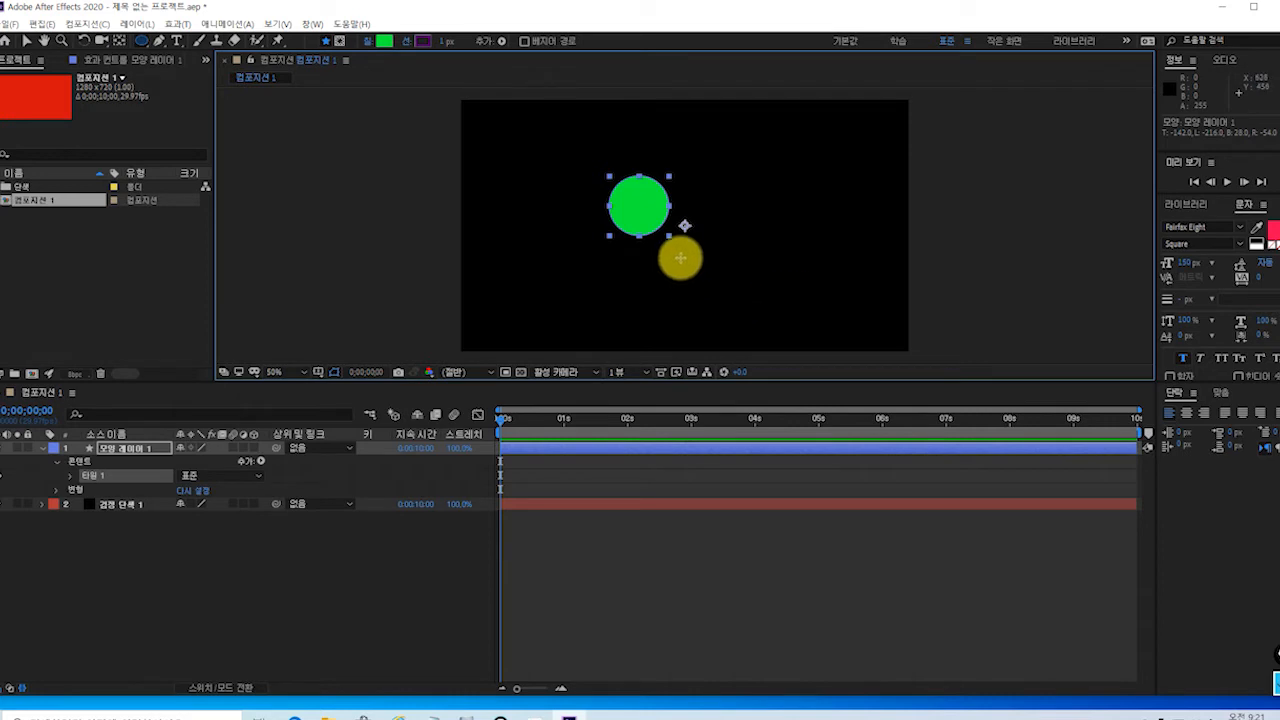
- Move the shape layer's anchor point to the exact centre of the green circle with the Pan Behind (Anchor Point) tool
left_click(686, 232)
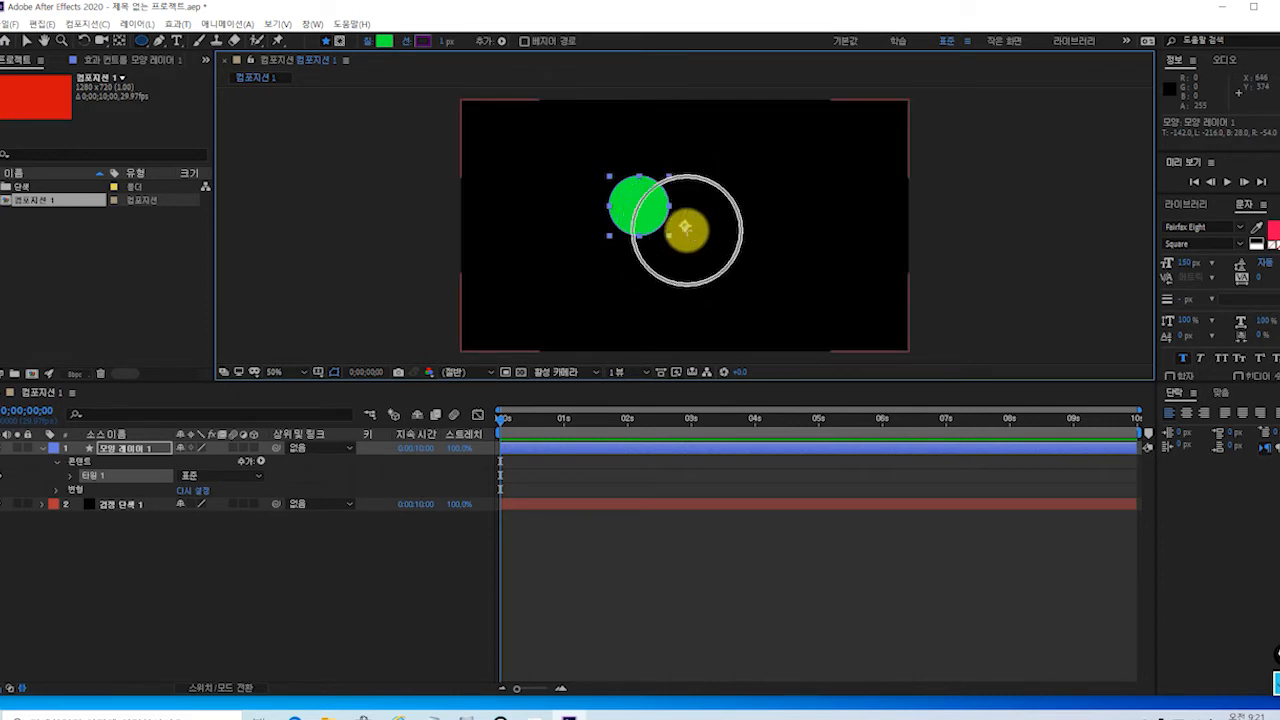
left_click(686, 229)
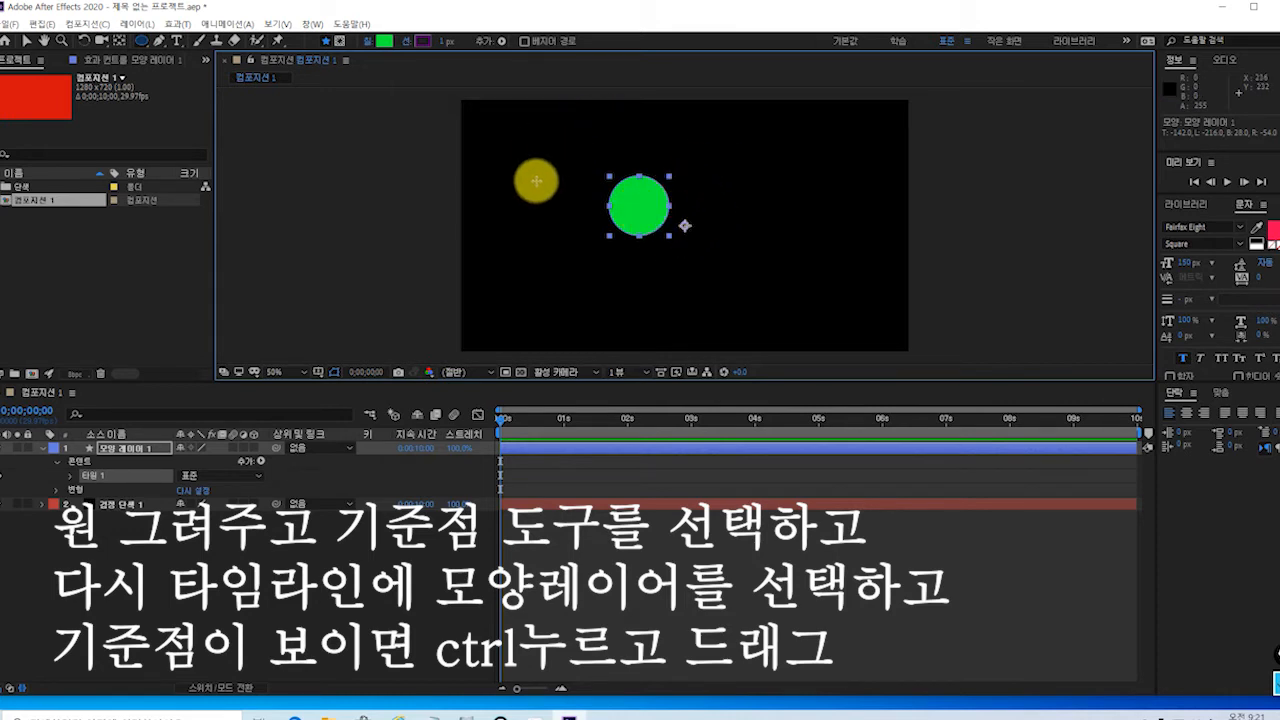
left_click(119, 43)
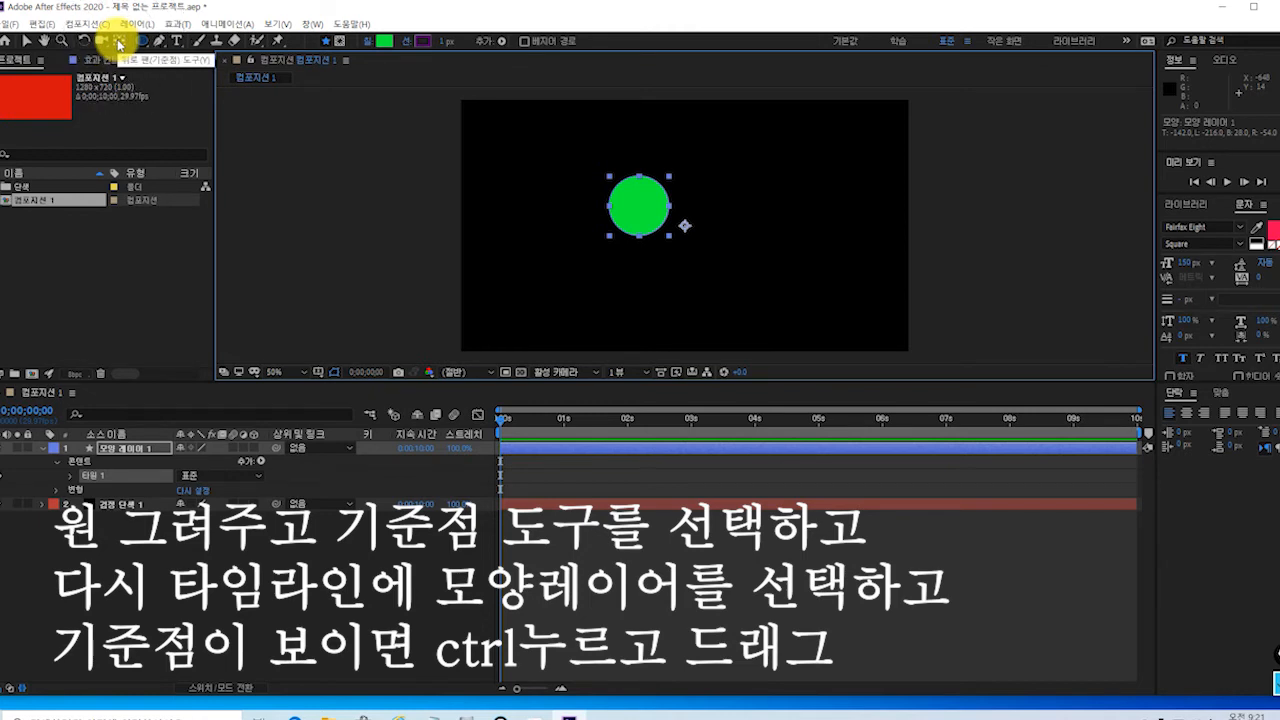
left_click(119, 43)
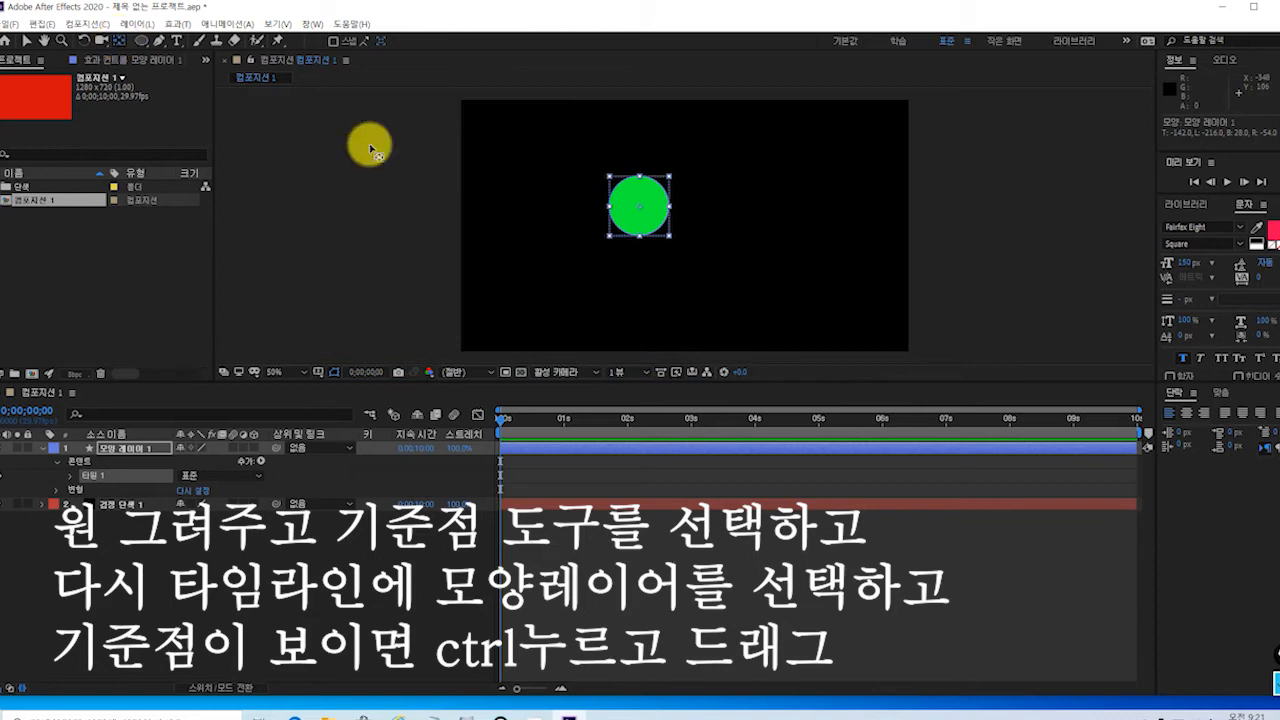
left_click(745, 237)
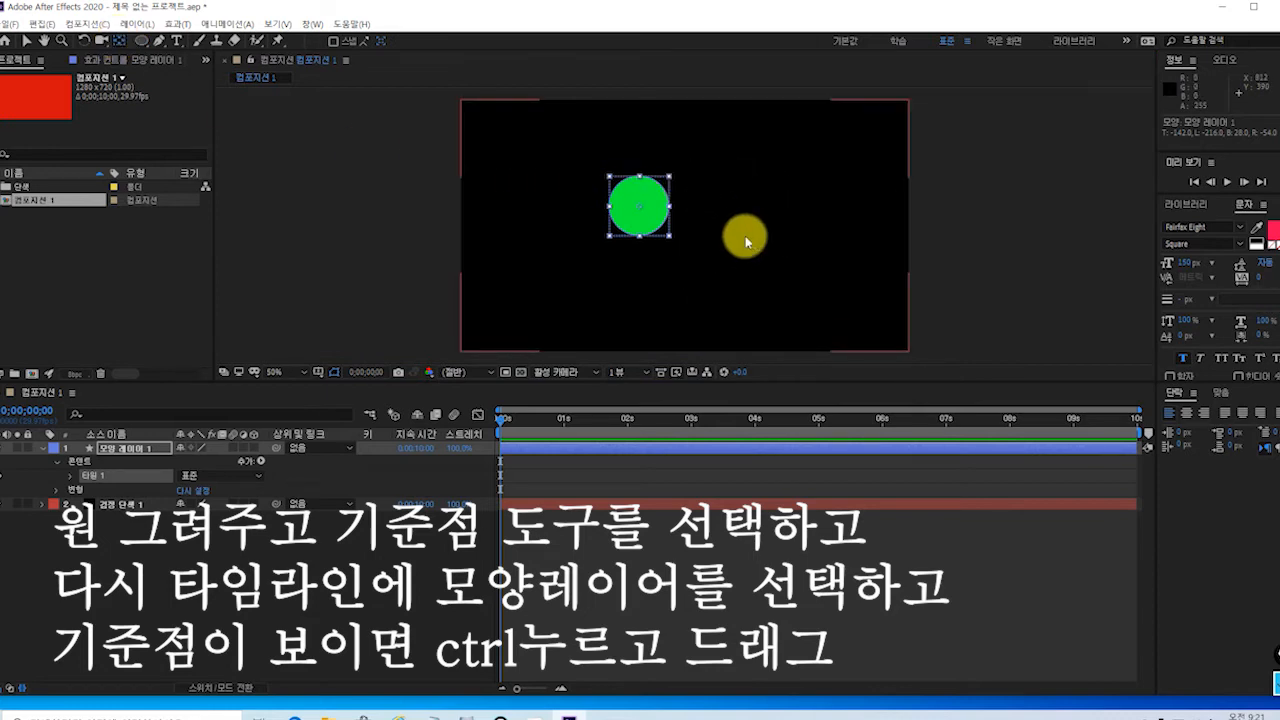
left_click(120, 447)
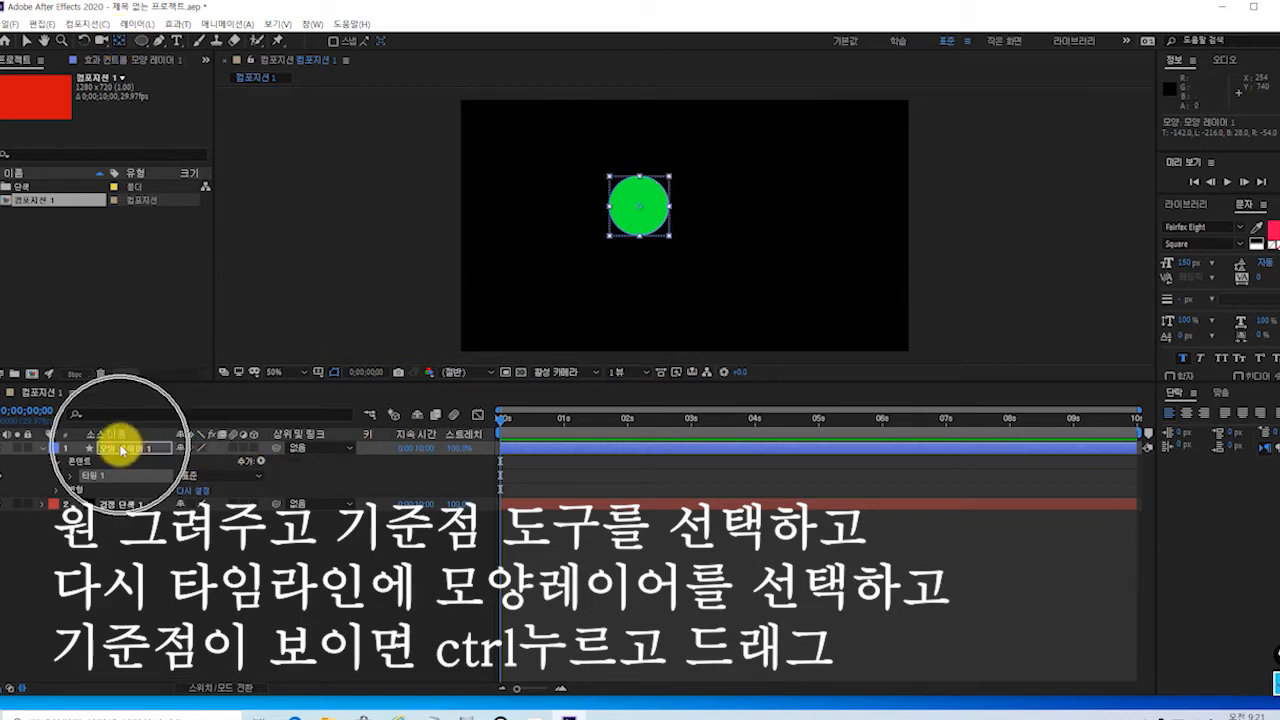
left_click(116, 505)
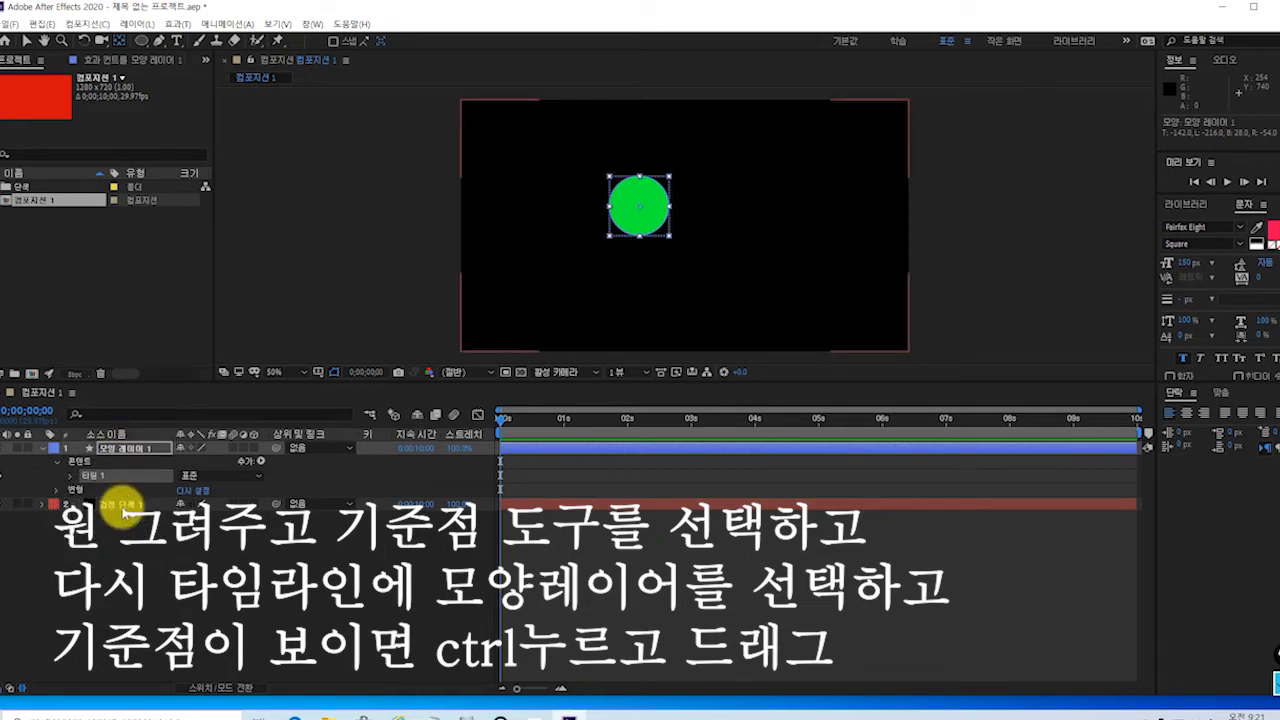
left_click(132, 448)
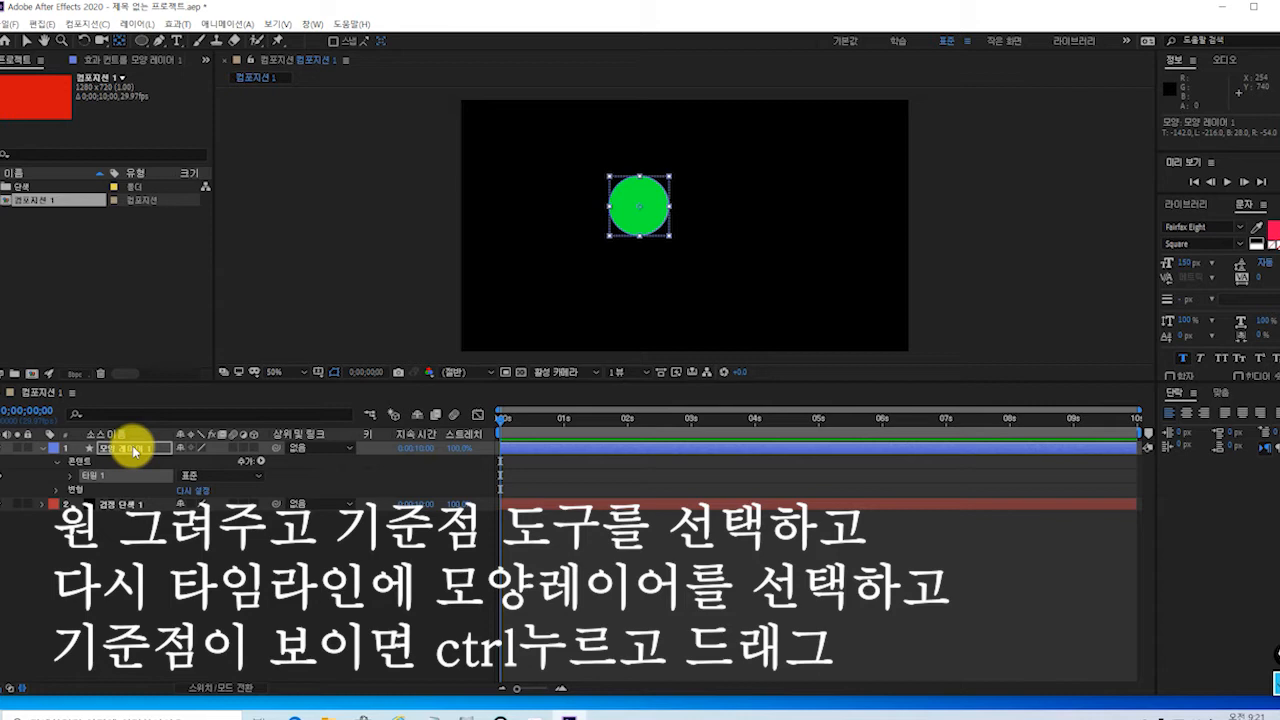
left_click(133, 450)
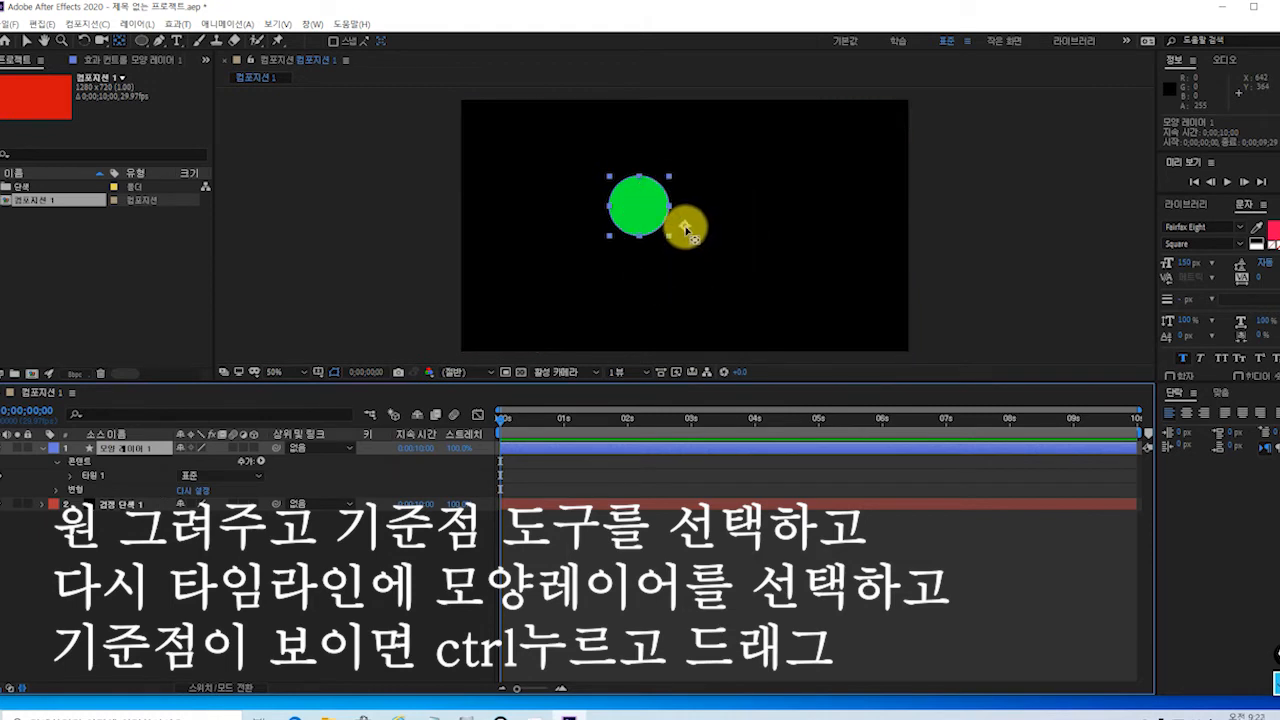
left_click_drag(685, 230, 650, 215)
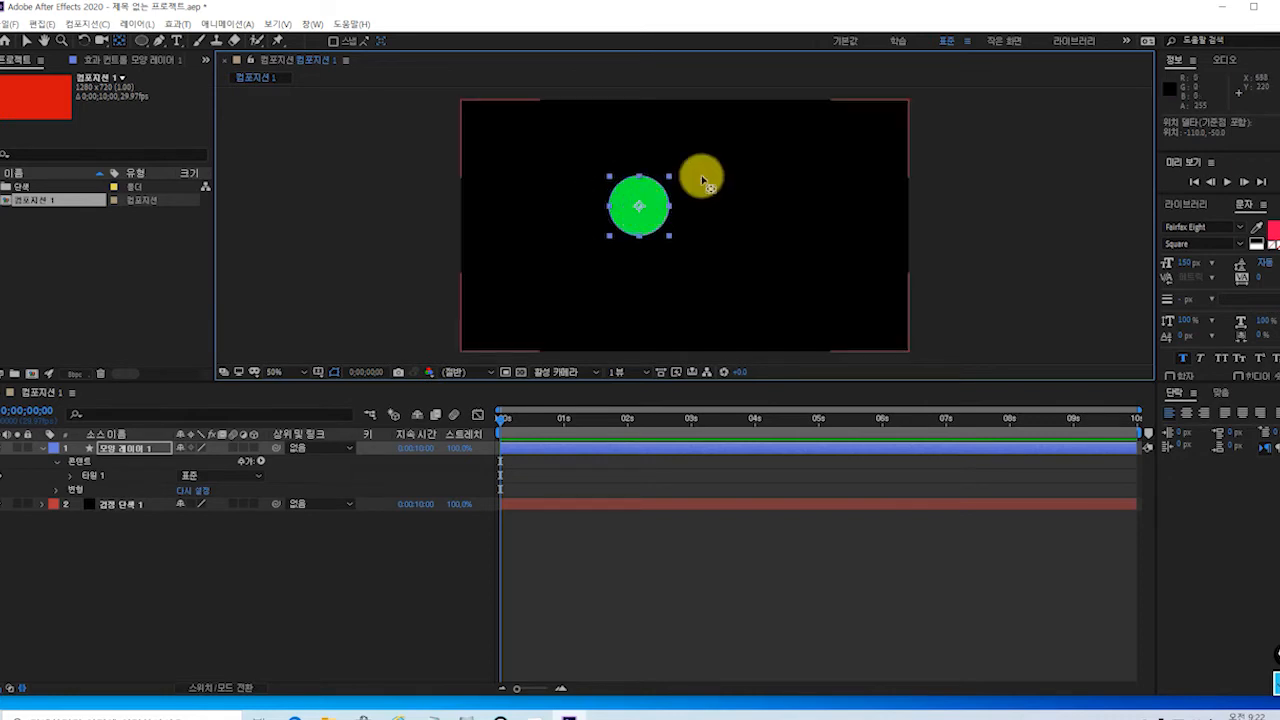
- Move the green circle up near the composition's upper edge, to about position 579, 151, using the Selection tool
left_click(27, 46)
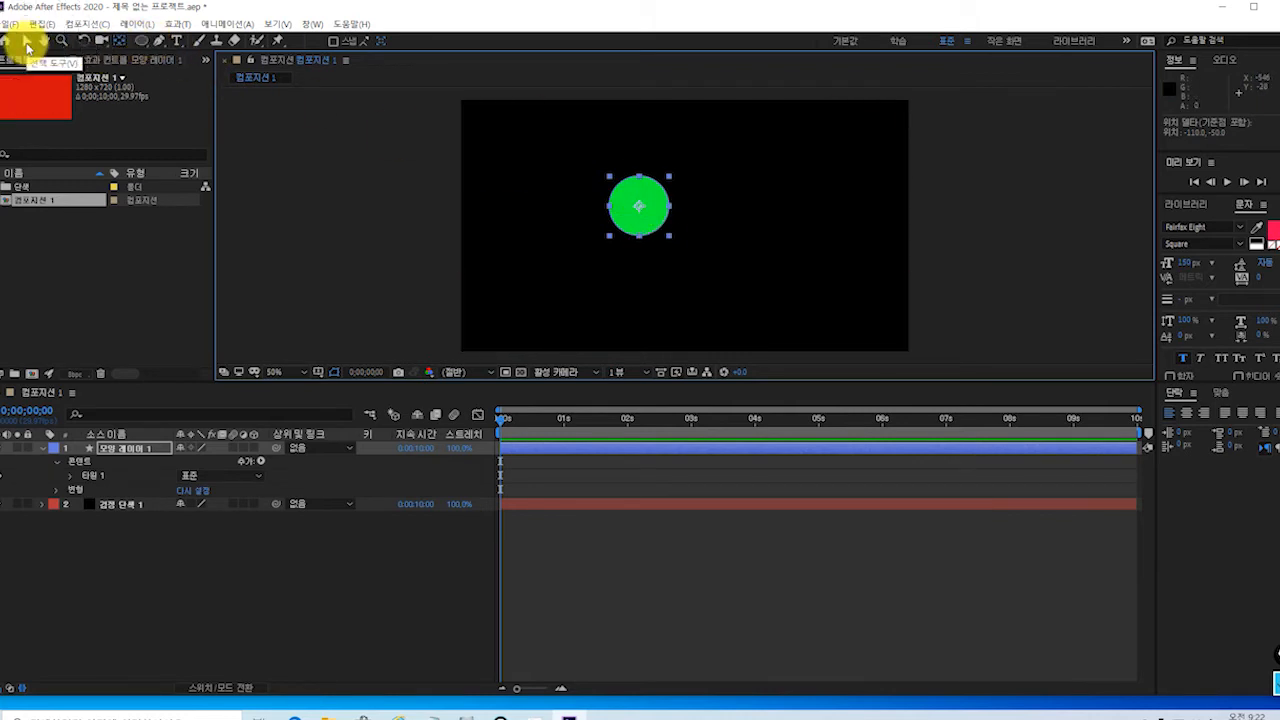
left_click(651, 190)
left_click_drag(651, 190, 676, 139)
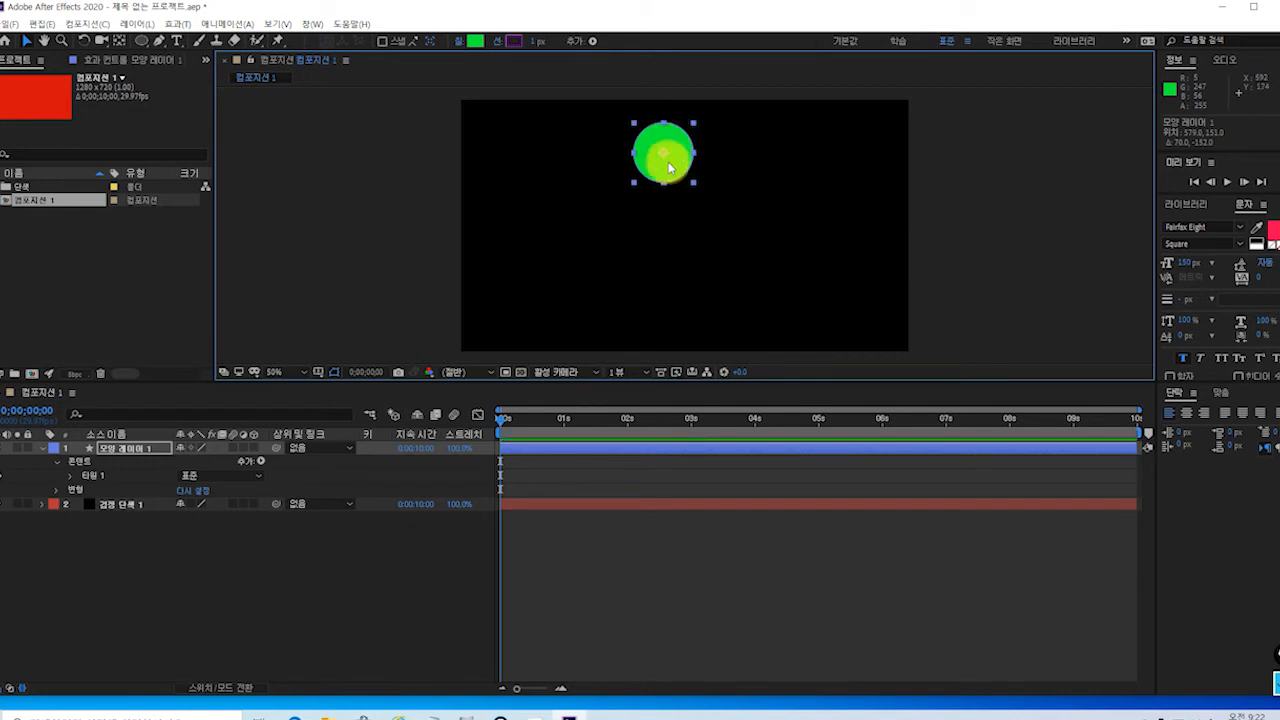
left_click(674, 172)
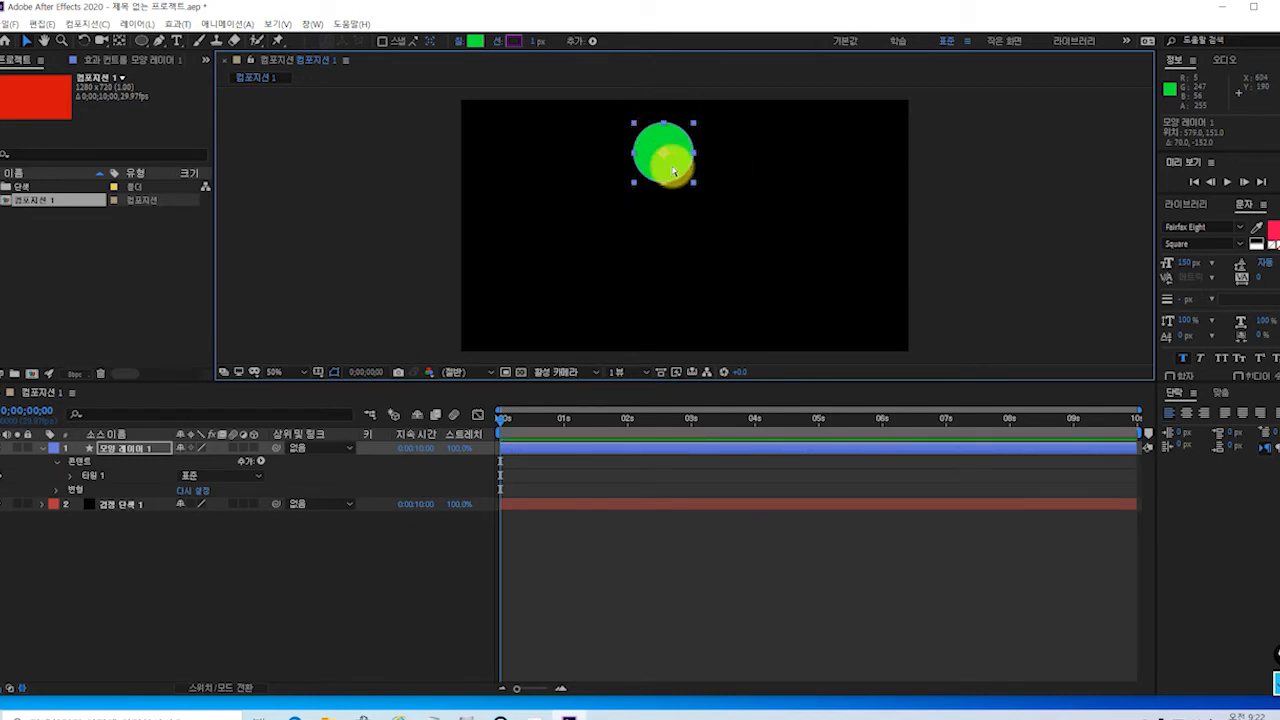
left_click(674, 172)
left_click(456, 52)
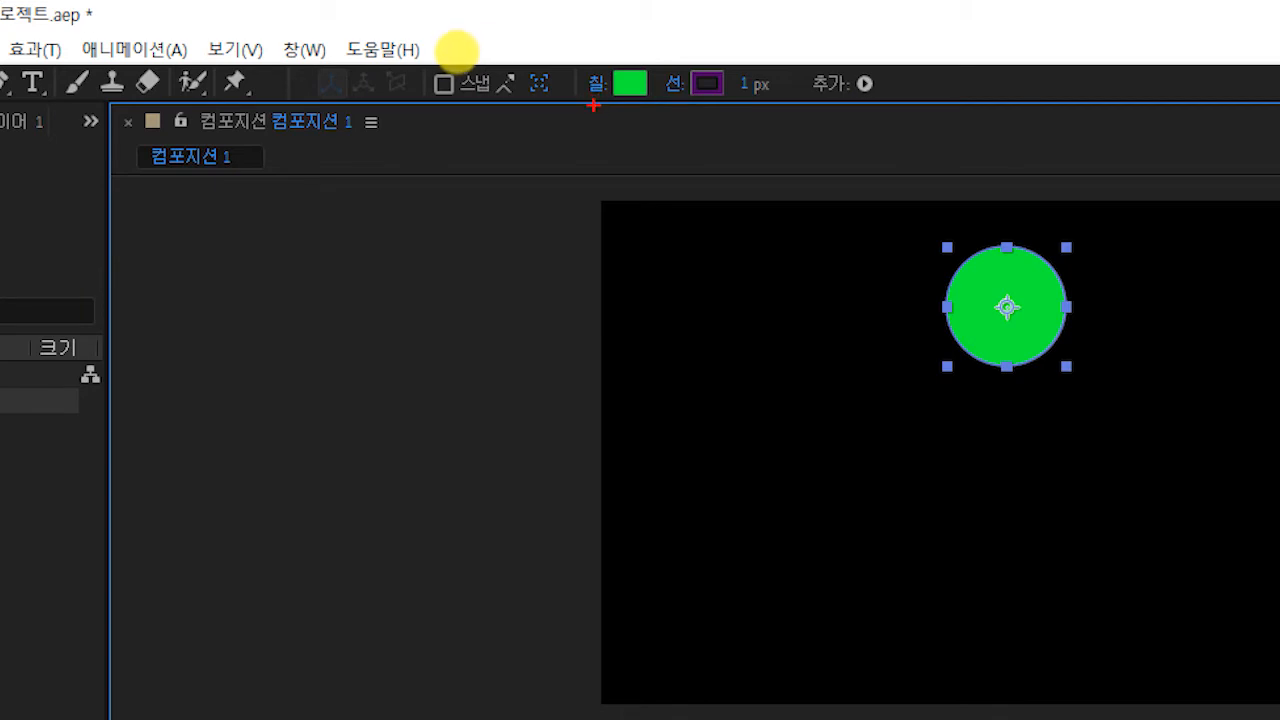
left_click_drag(593, 101, 594, 157)
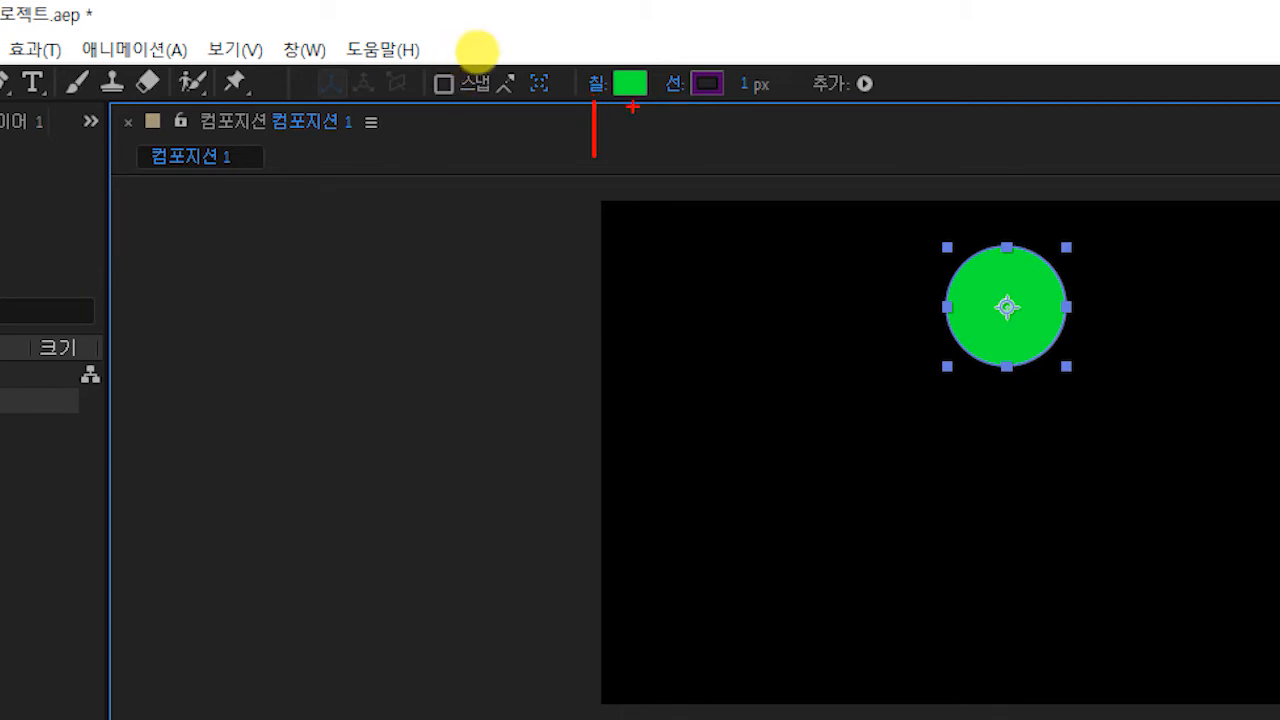
left_click_drag(636, 104, 636, 163)
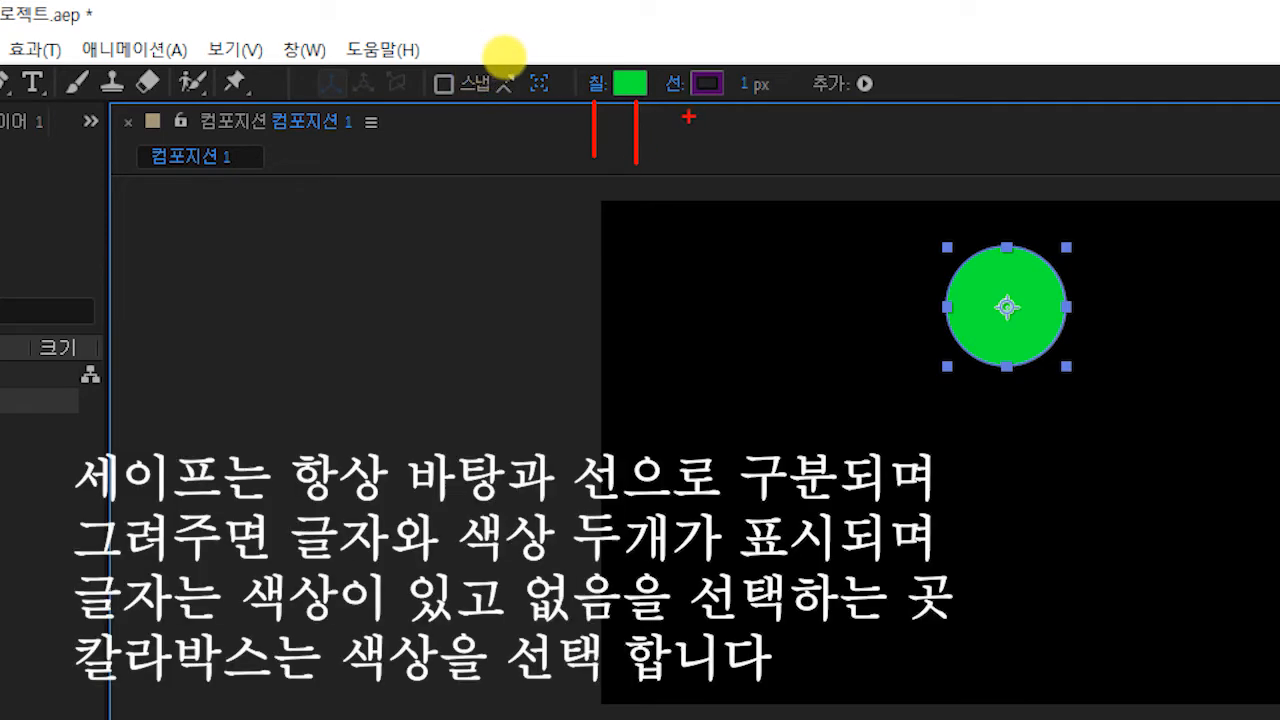
mouse_move(662, 110)
left_mouse_down()
mouse_move(688, 38)
mouse_move(705, 37)
mouse_move(741, 95)
mouse_move(726, 124)
mouse_move(686, 132)
mouse_move(664, 99)
left_mouse_up()
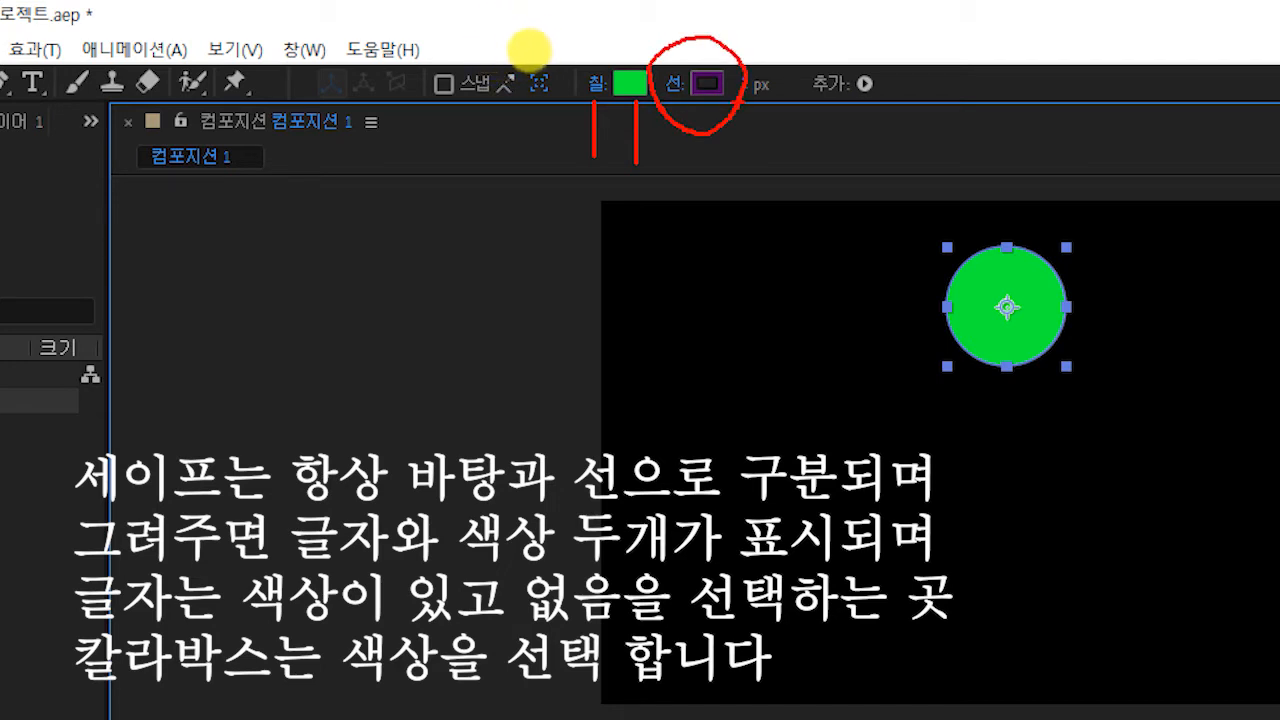
left_click(524, 69)
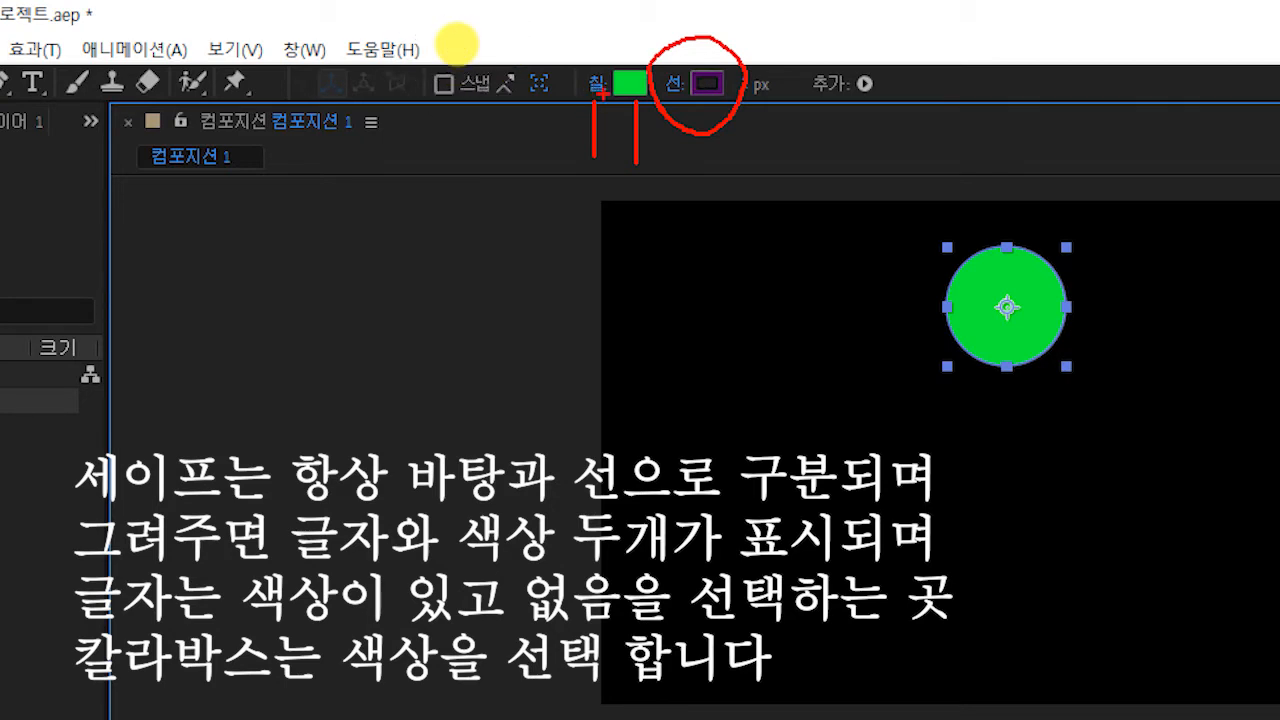
left_click(457, 44)
left_click(458, 46)
left_click(476, 42)
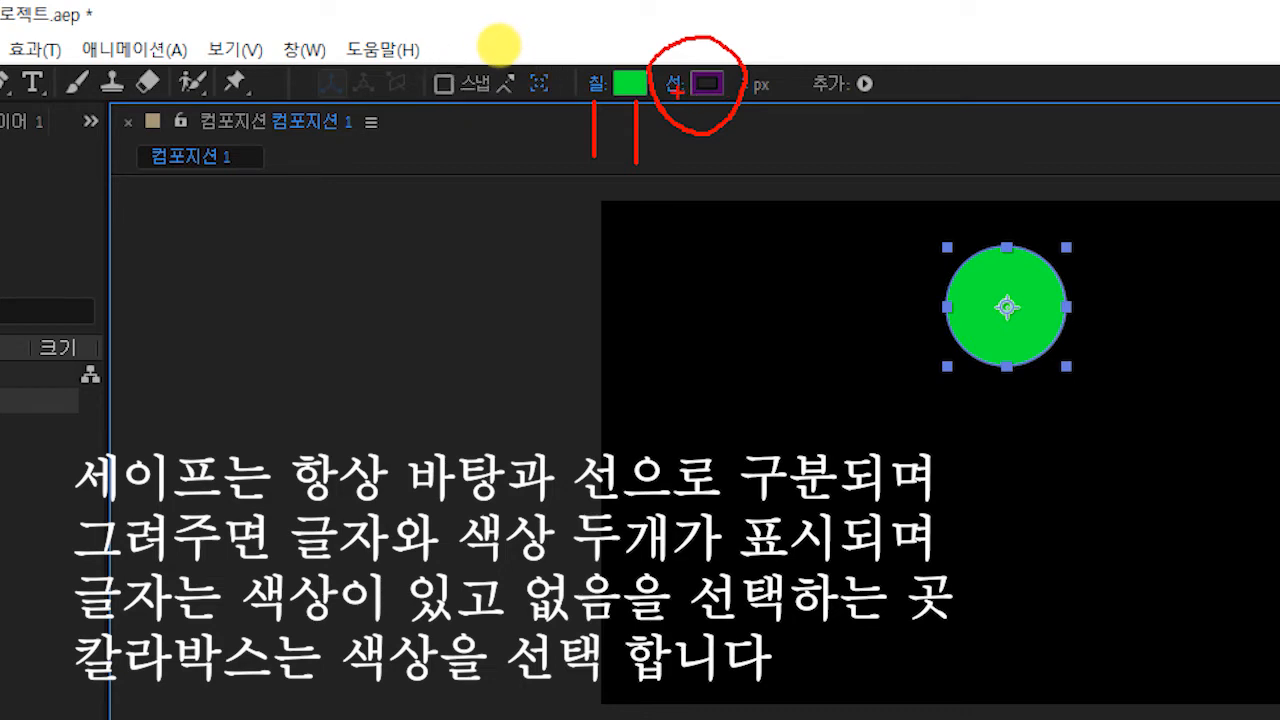
mouse_move(676, 100)
left_mouse_down()
mouse_move(690, 187)
mouse_move(677, 218)
left_mouse_up()
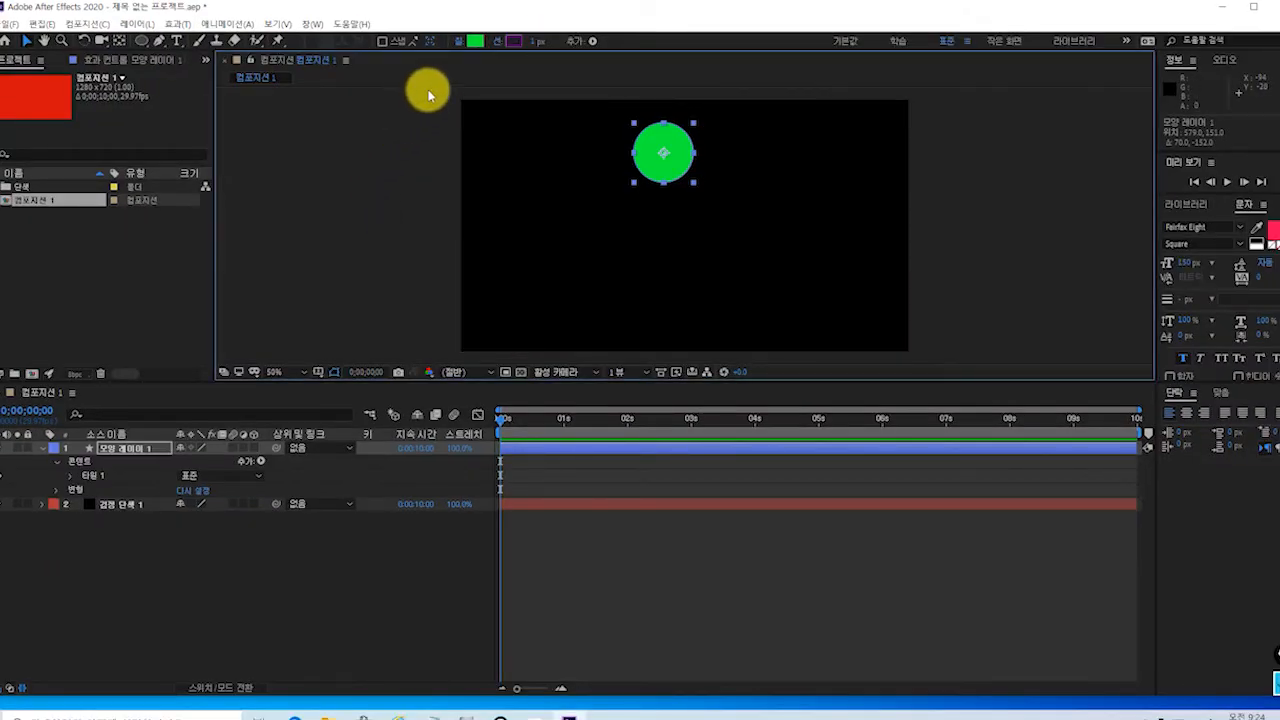
- Switch the circle's fill type to None and back to Solid Color in the fill options
left_click(459, 48)
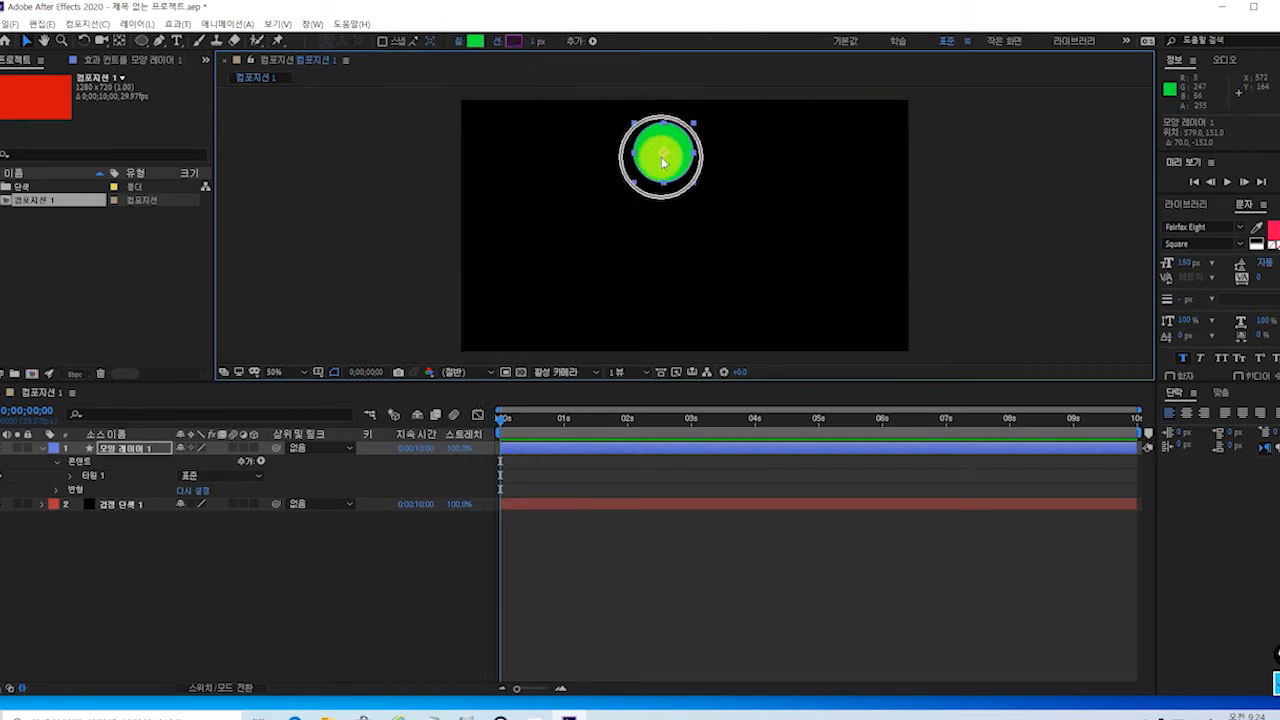
left_click(458, 49)
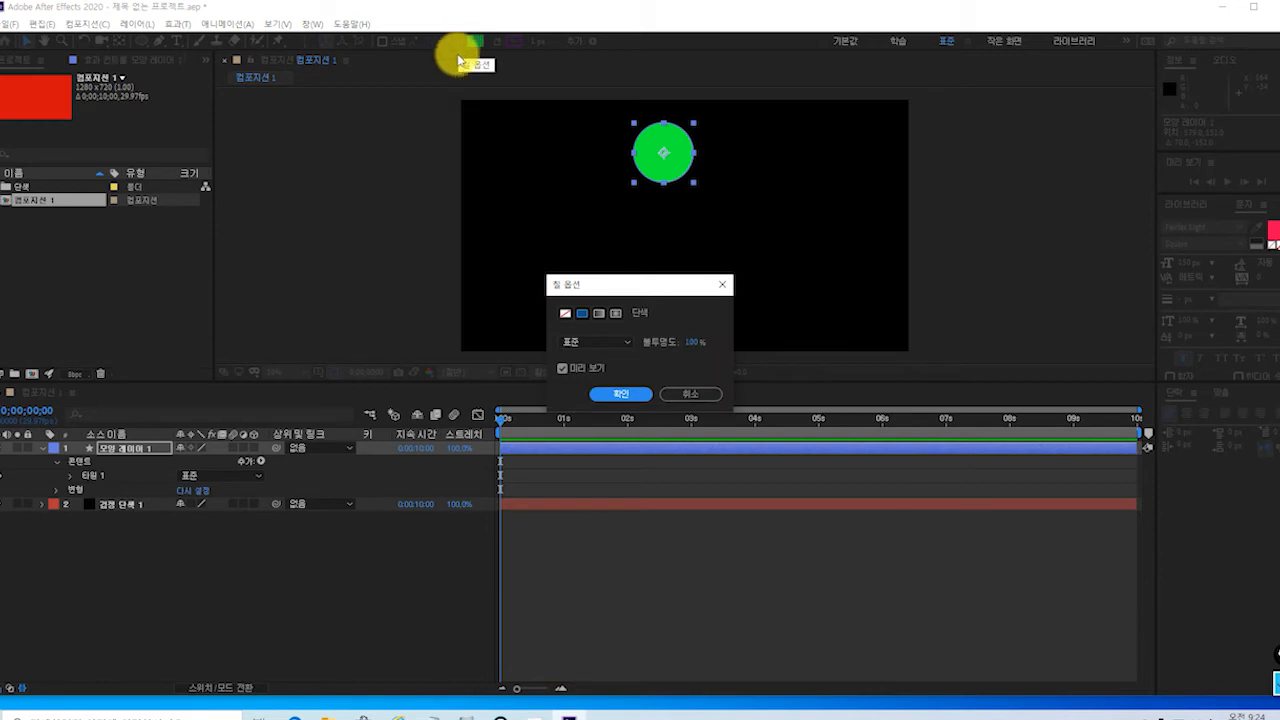
left_click(565, 314)
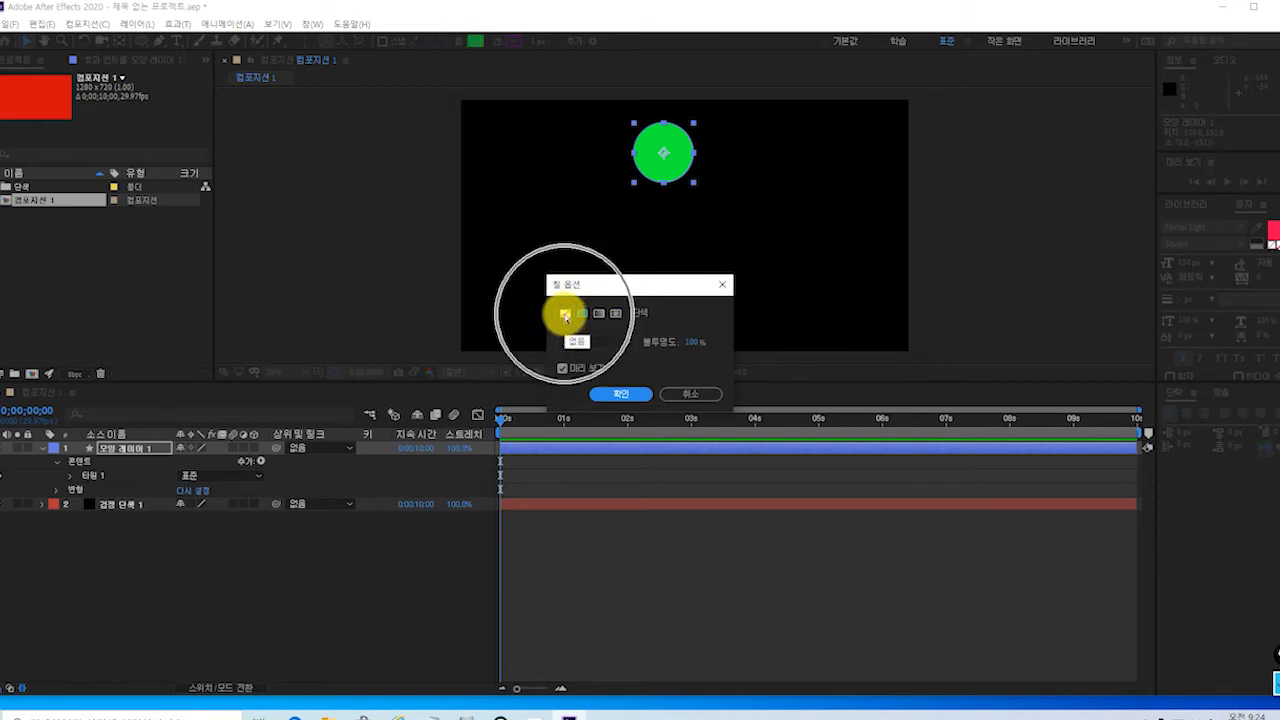
left_click(565, 314)
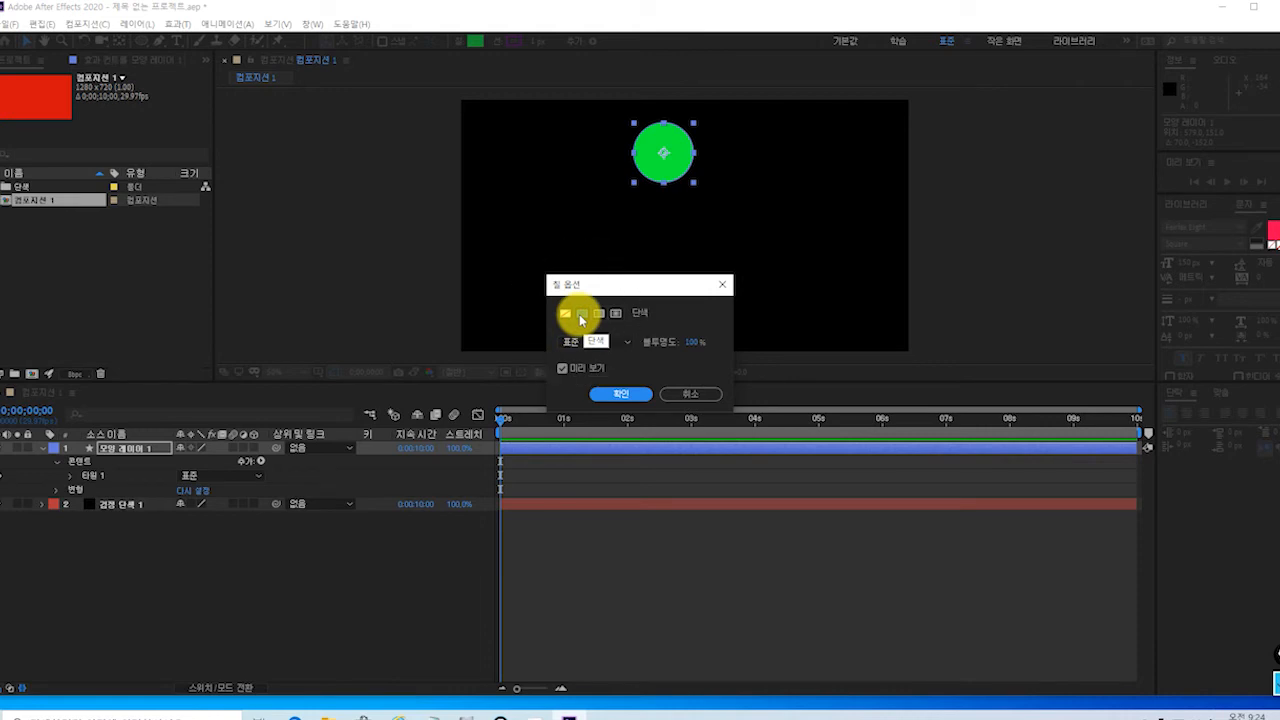
left_click(597, 318)
left_click(565, 315)
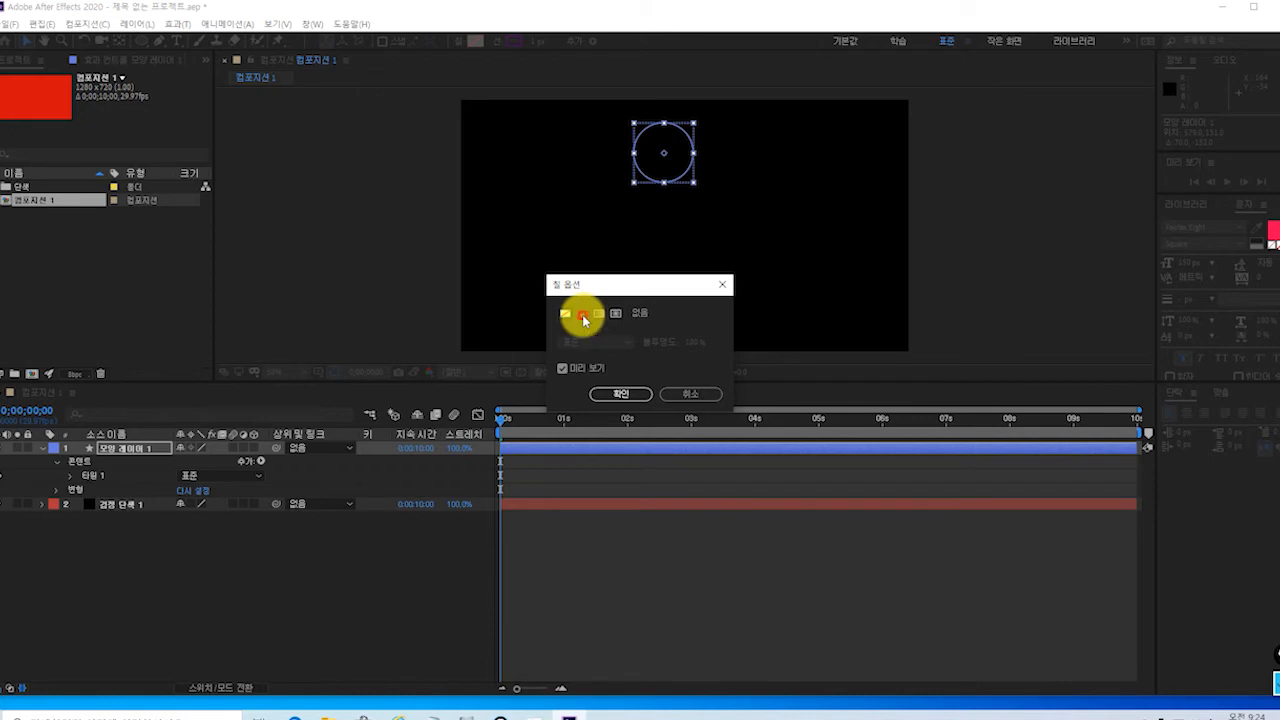
left_click(583, 315)
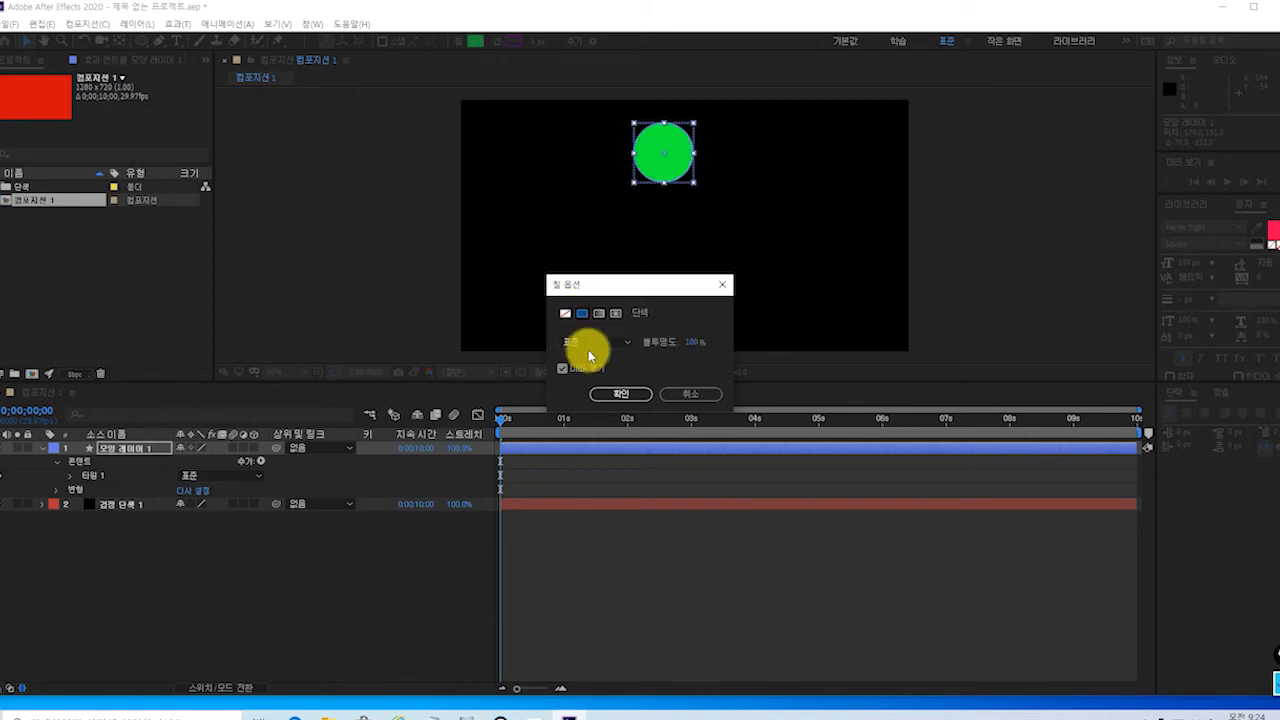
left_click(619, 394)
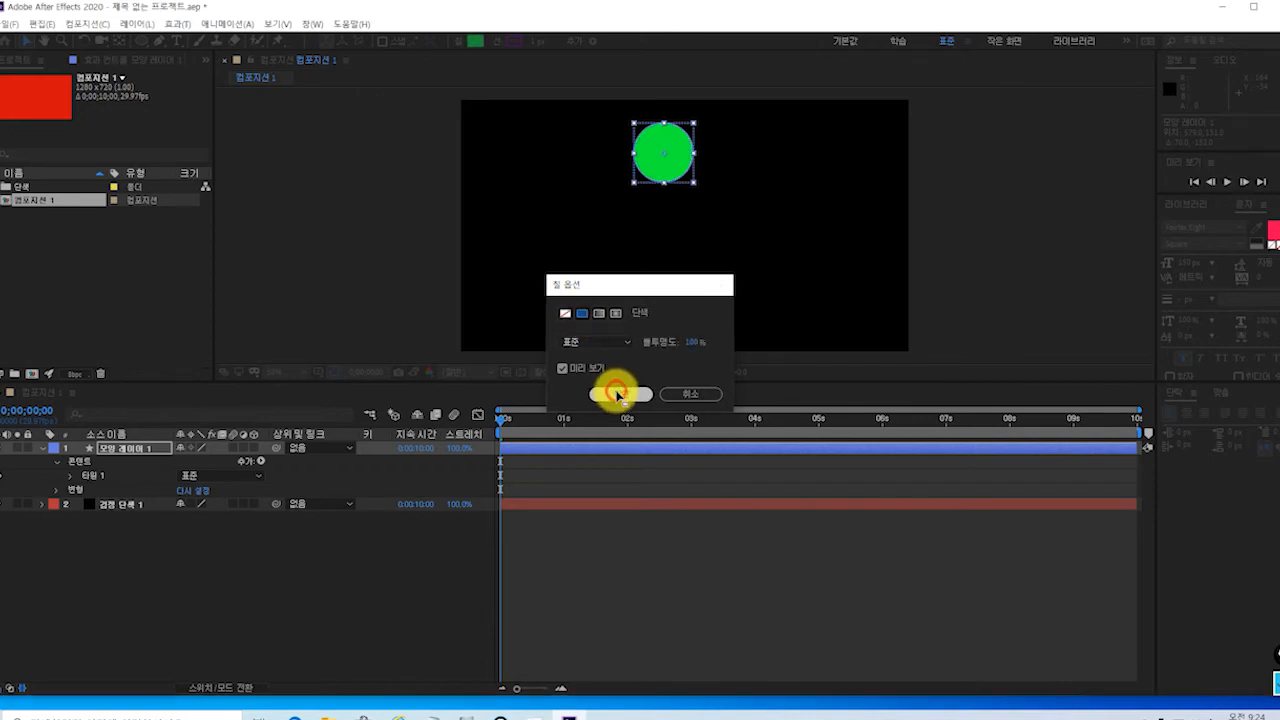
left_click(619, 394)
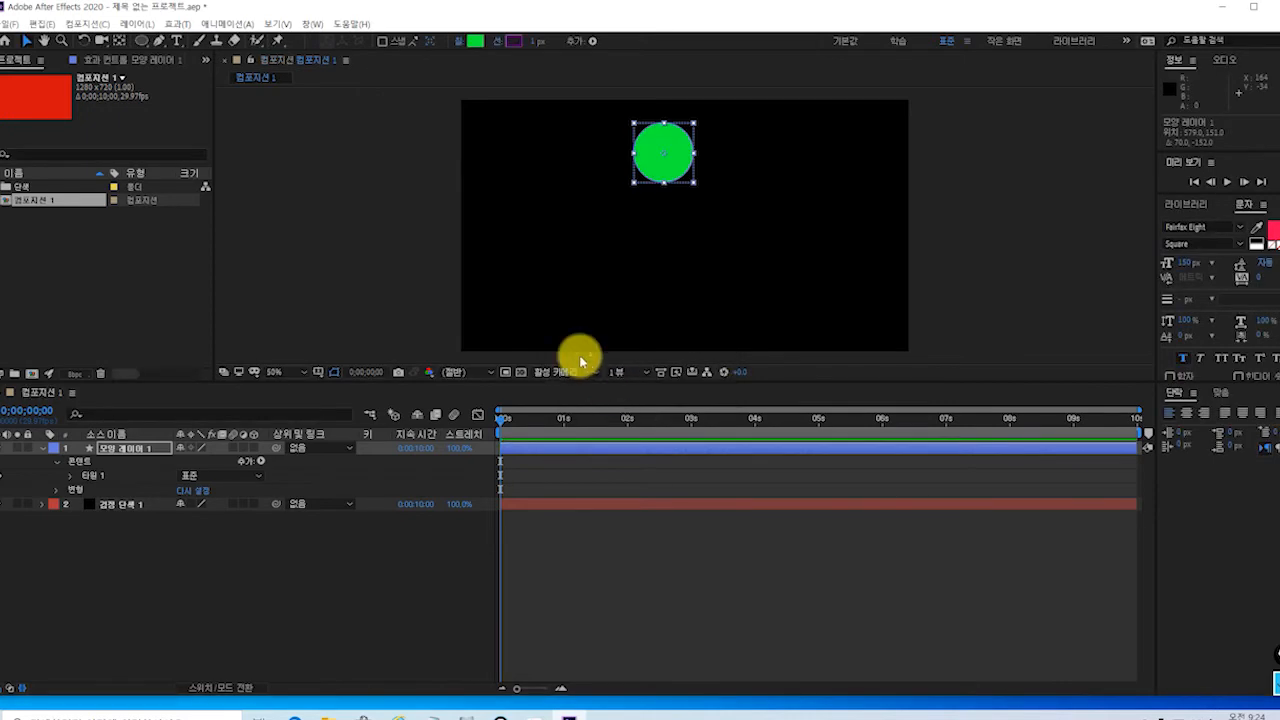
- Change the circle's fill colour from green to pinkish red, F70560
left_click(476, 44)
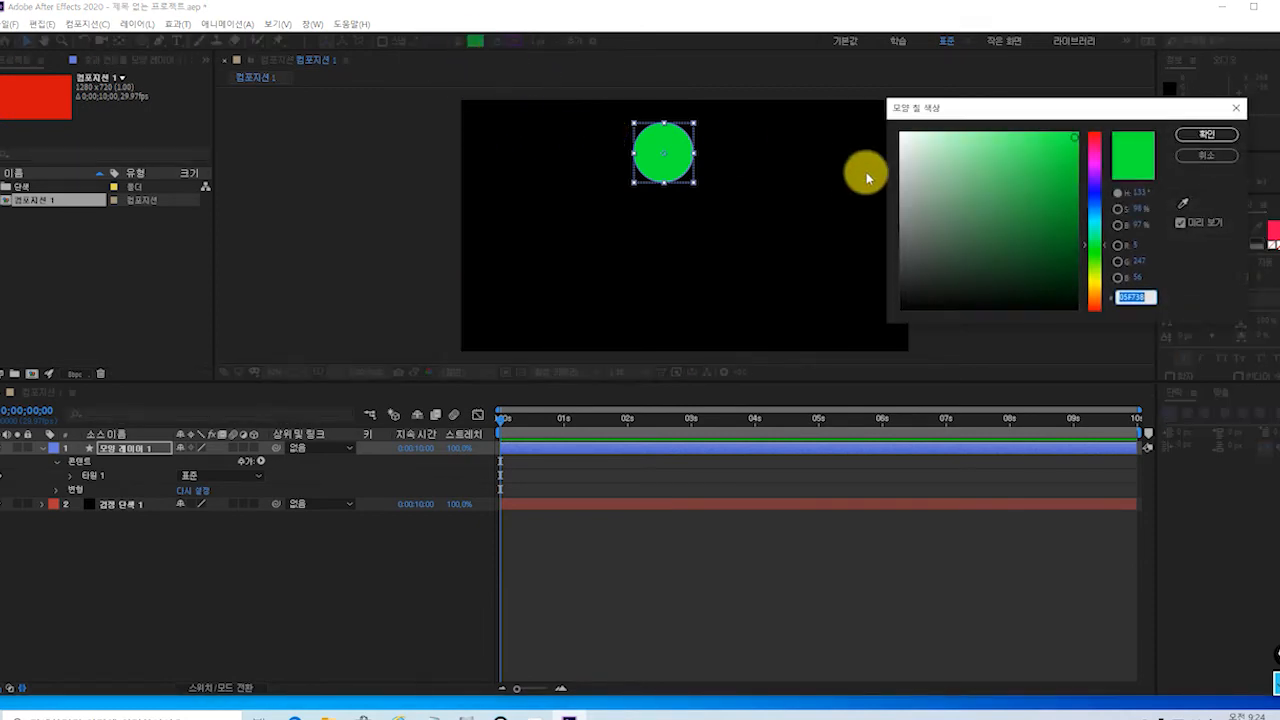
left_click(1094, 140)
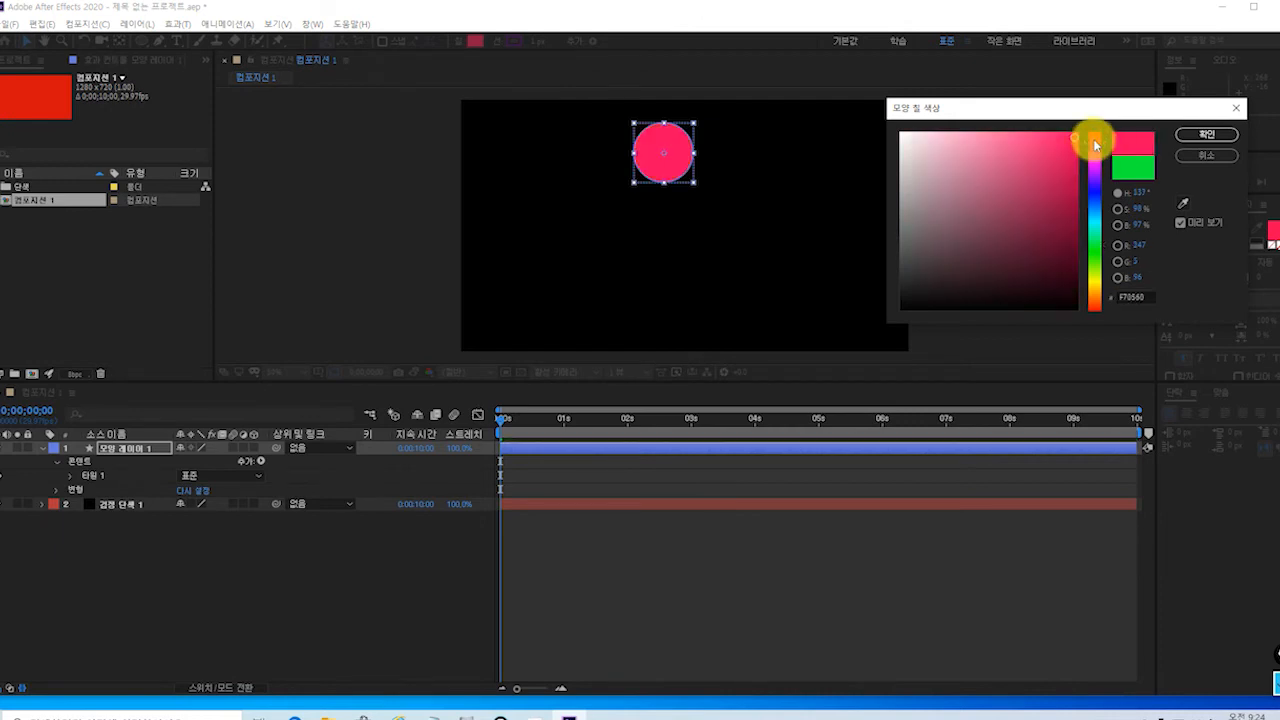
left_click(1208, 135)
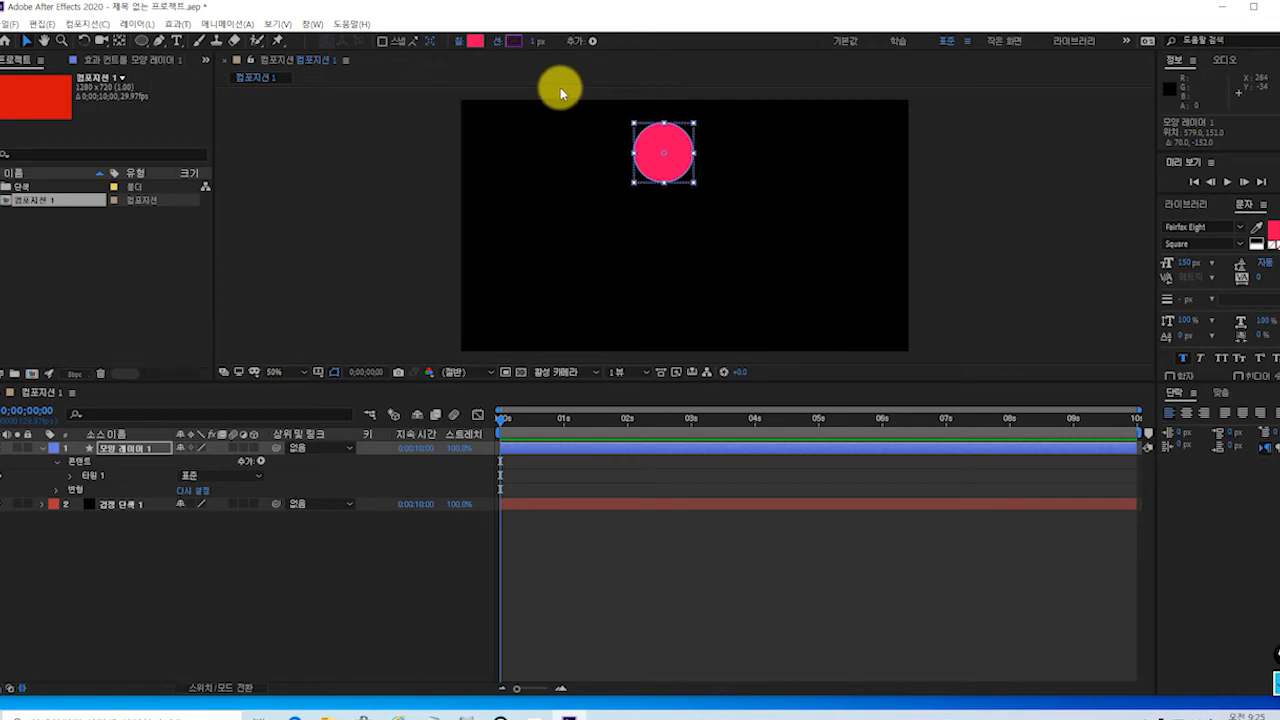
- Switch the circle's stroke type to None and back to Solid Color in the stroke options
left_click(498, 48)
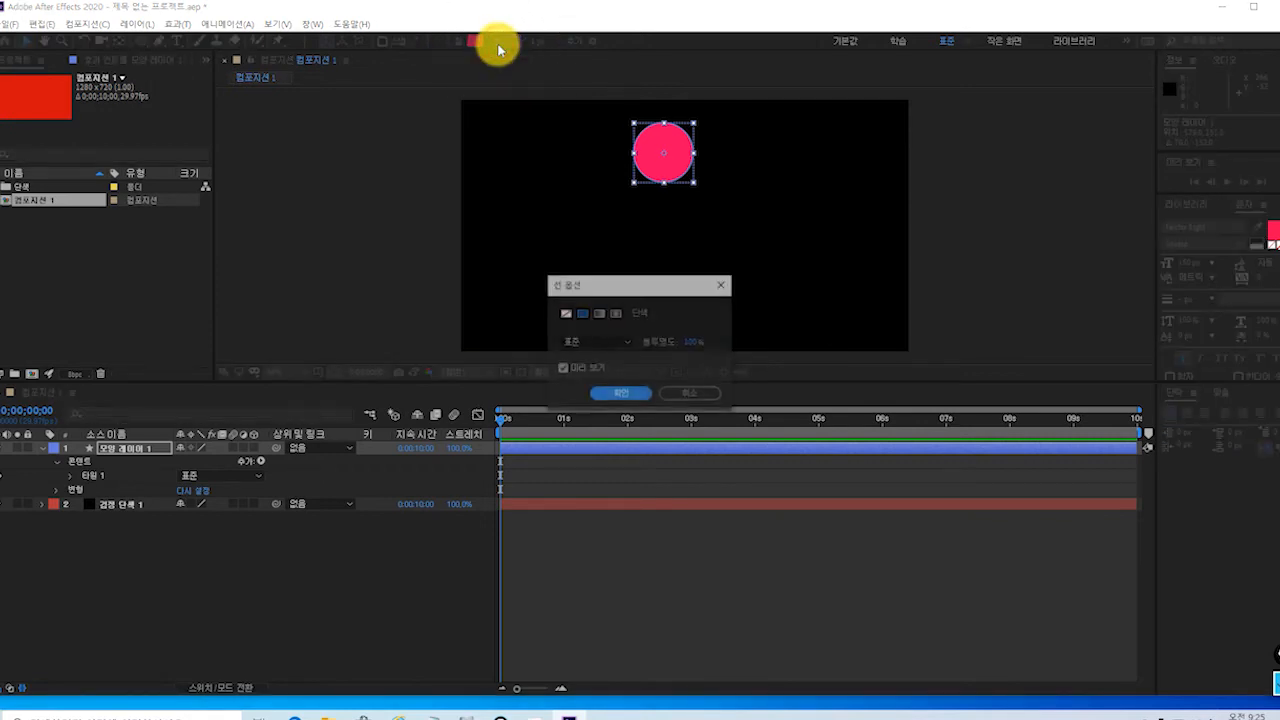
left_click(565, 315)
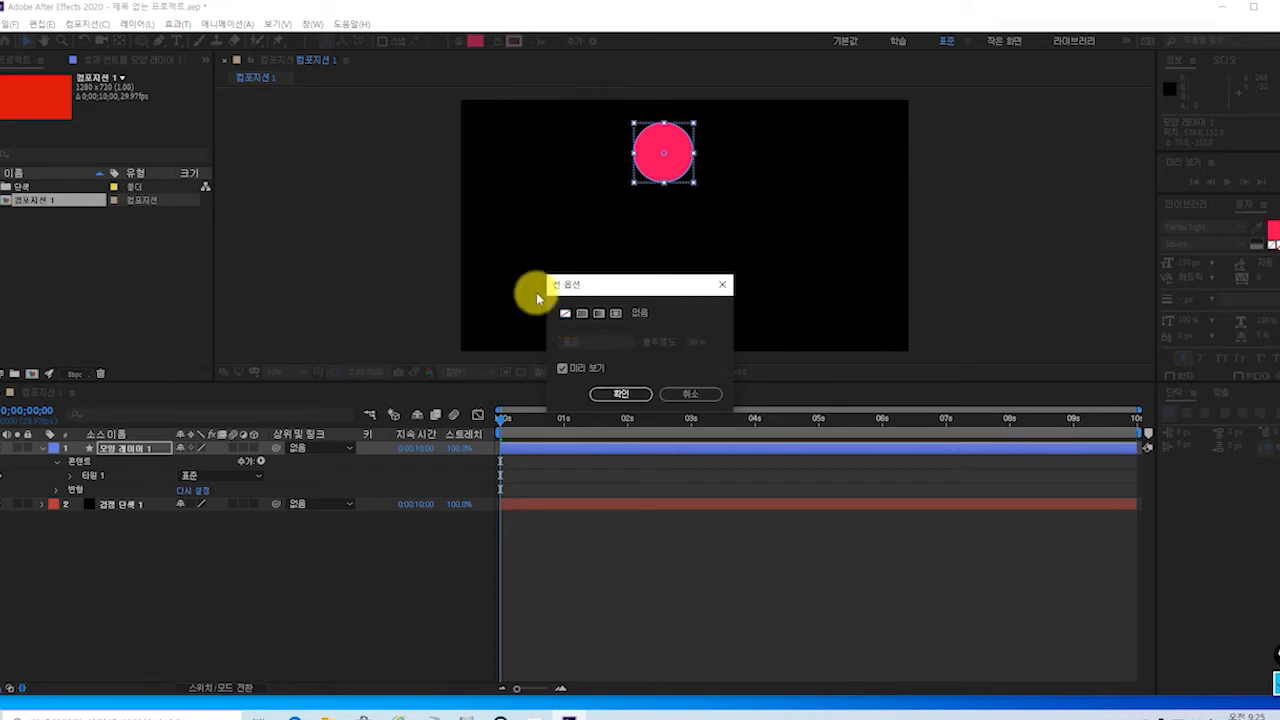
left_click(584, 316)
left_click(619, 395)
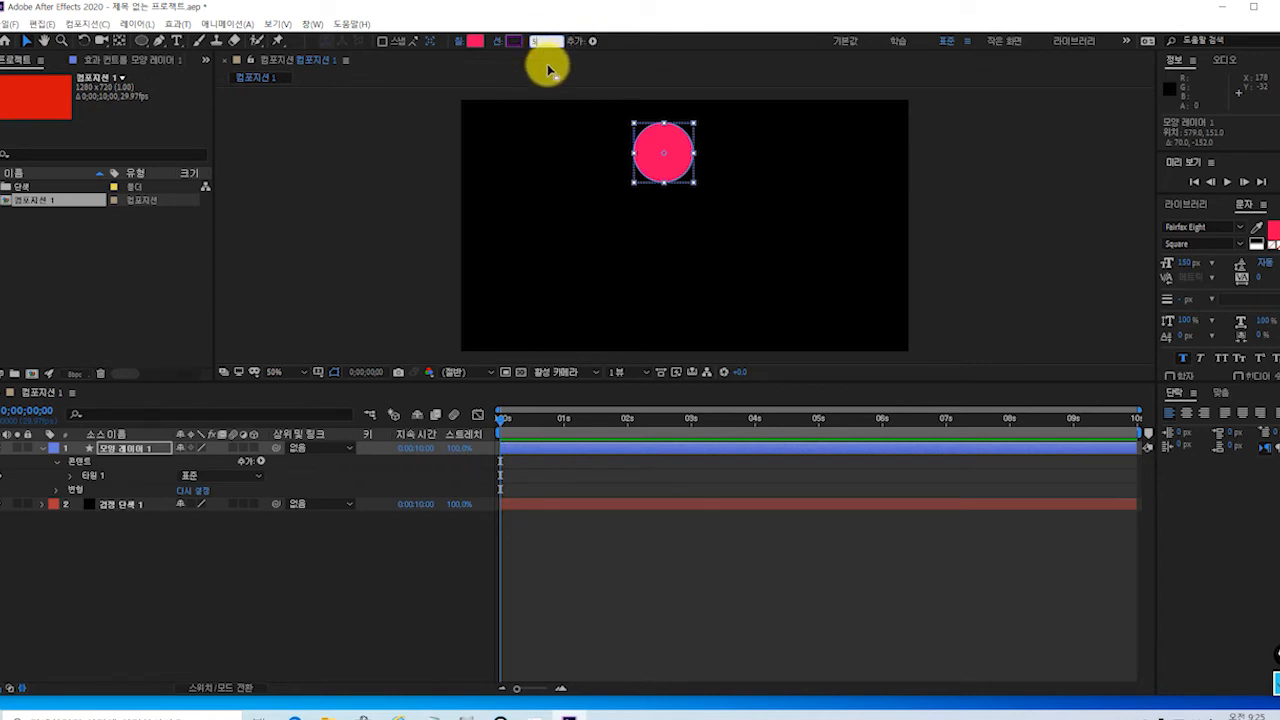
- Set the circle's stroke width to 5 px and its stroke colour to bright green
type("9")
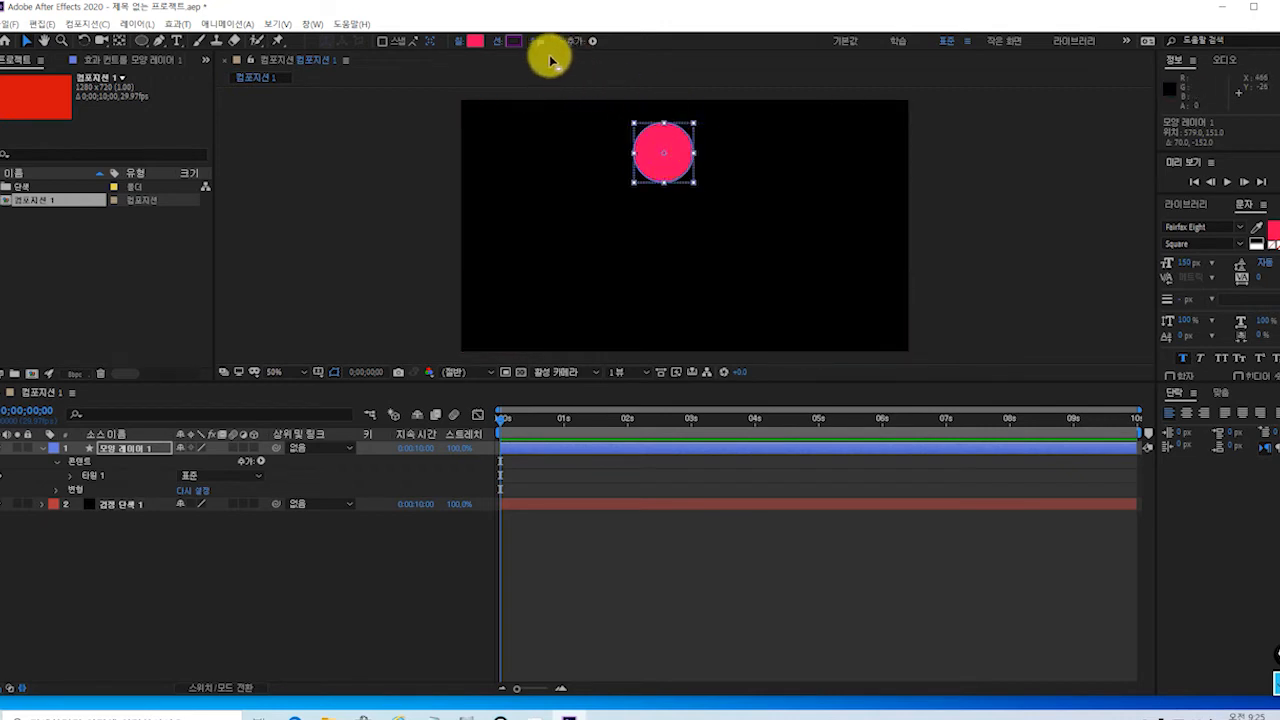
left_click(515, 42)
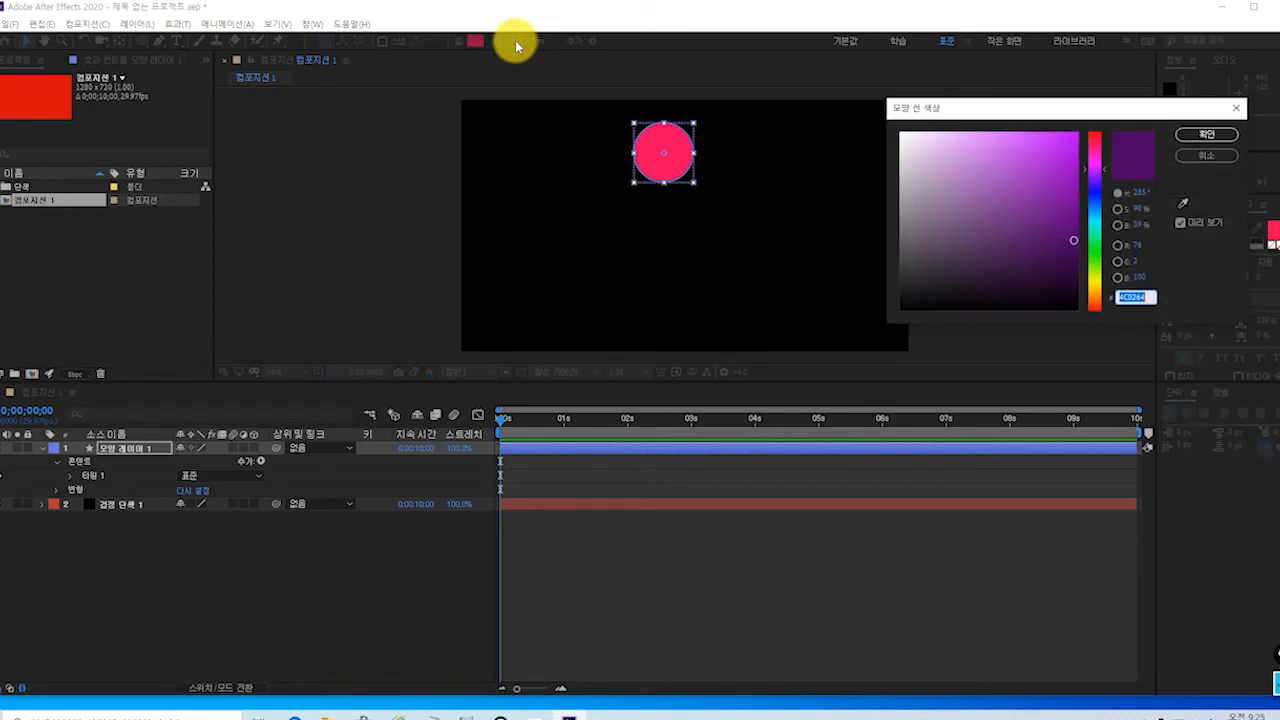
left_click(1097, 263)
left_click(1074, 146)
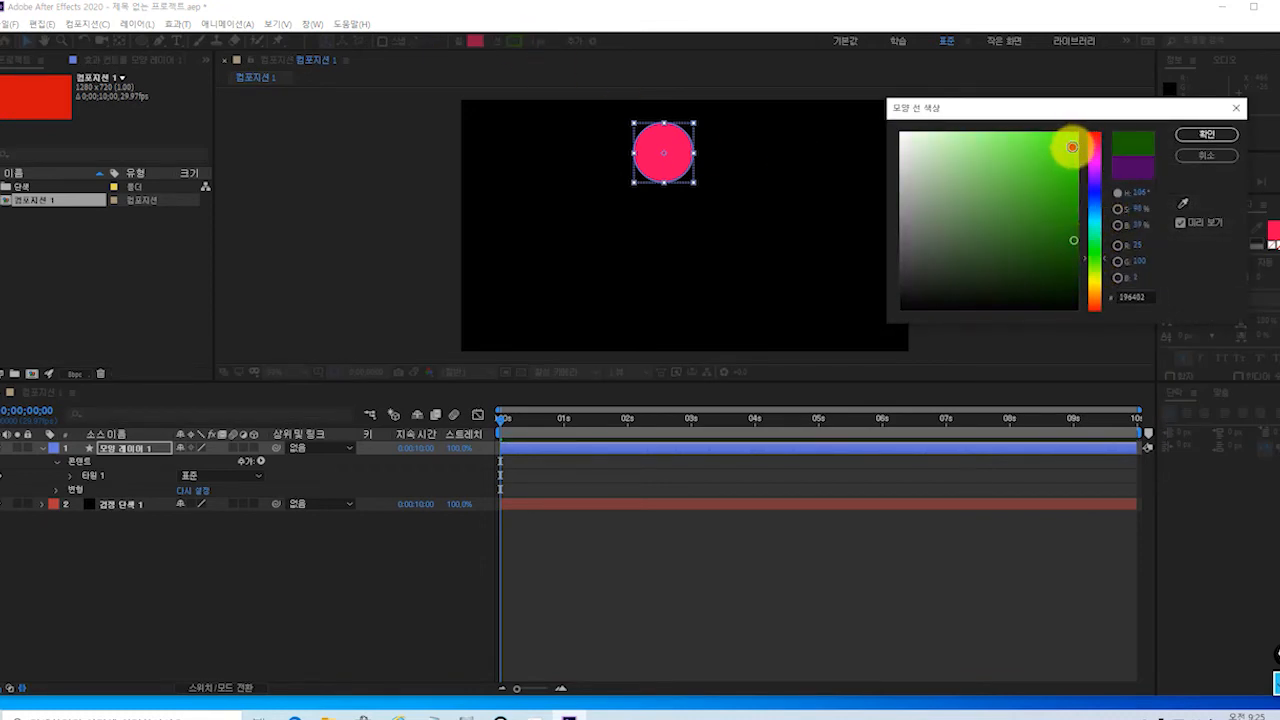
left_click(1182, 142)
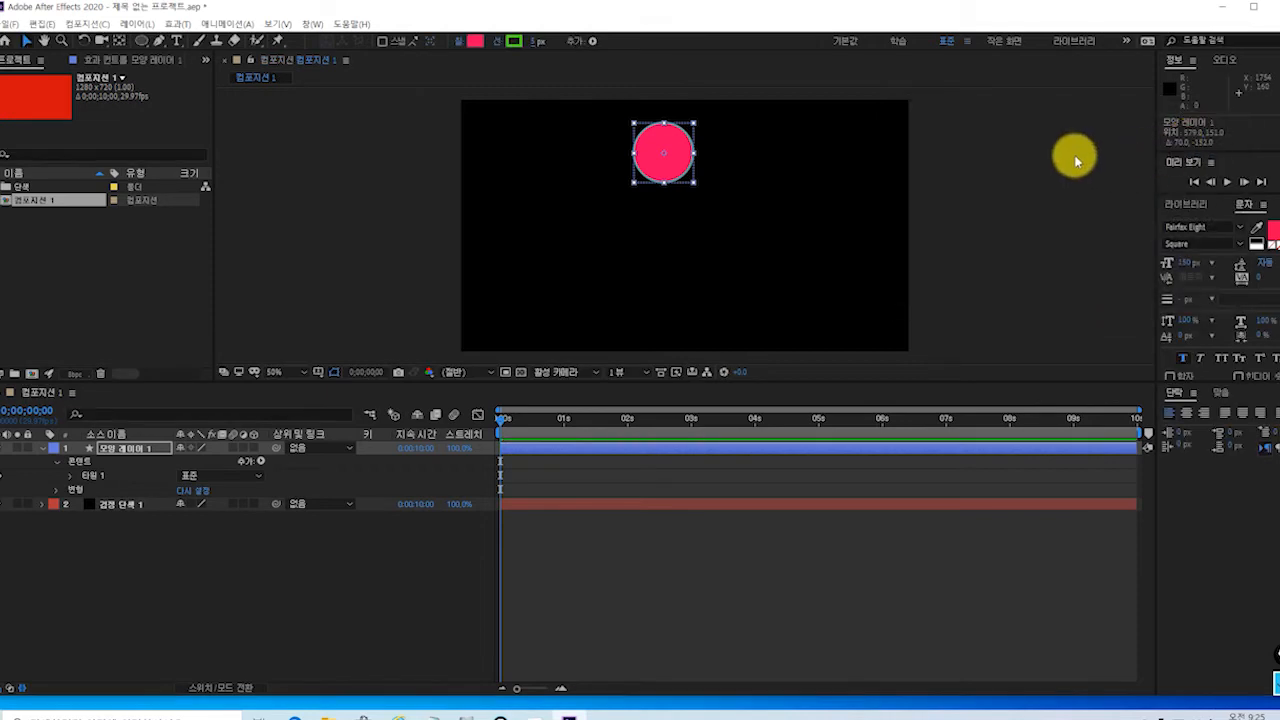
- Select the ellipse inside the shape layer with the Selection tool and move it into the composition's upper-left corner
left_click(25, 43)
left_click(646, 163)
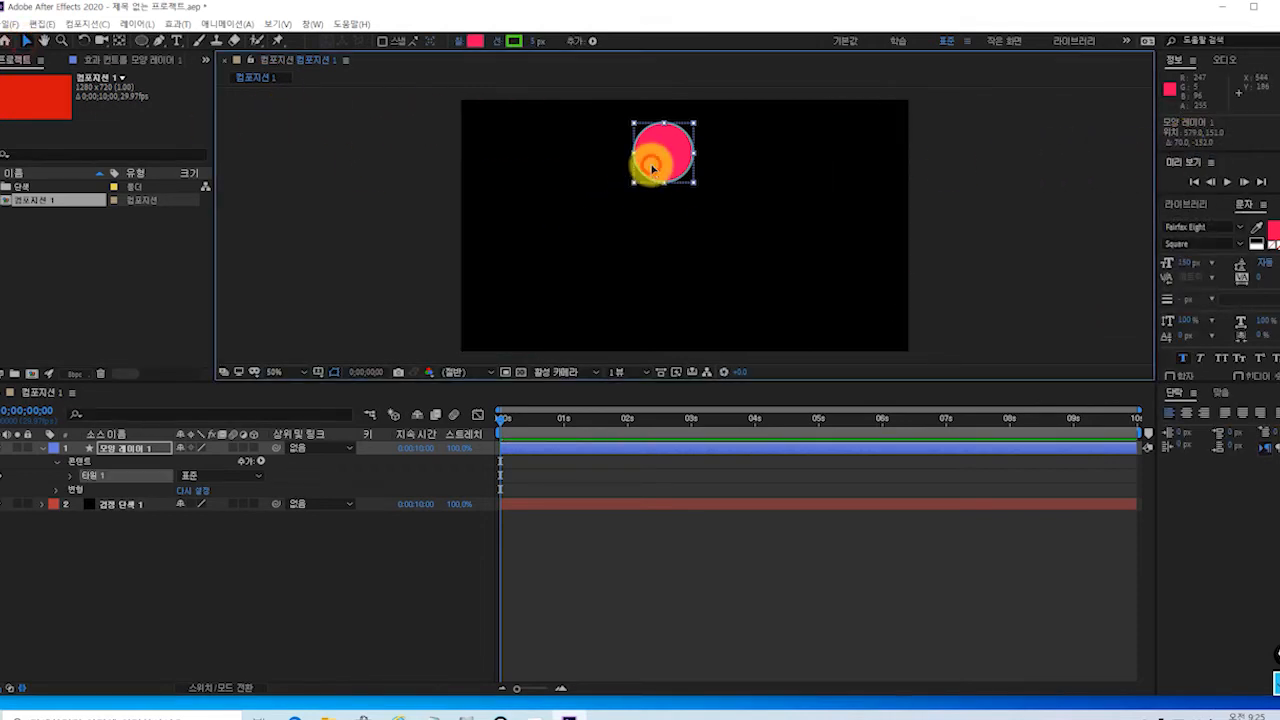
left_click(650, 143)
left_click_drag(662, 167, 517, 157)
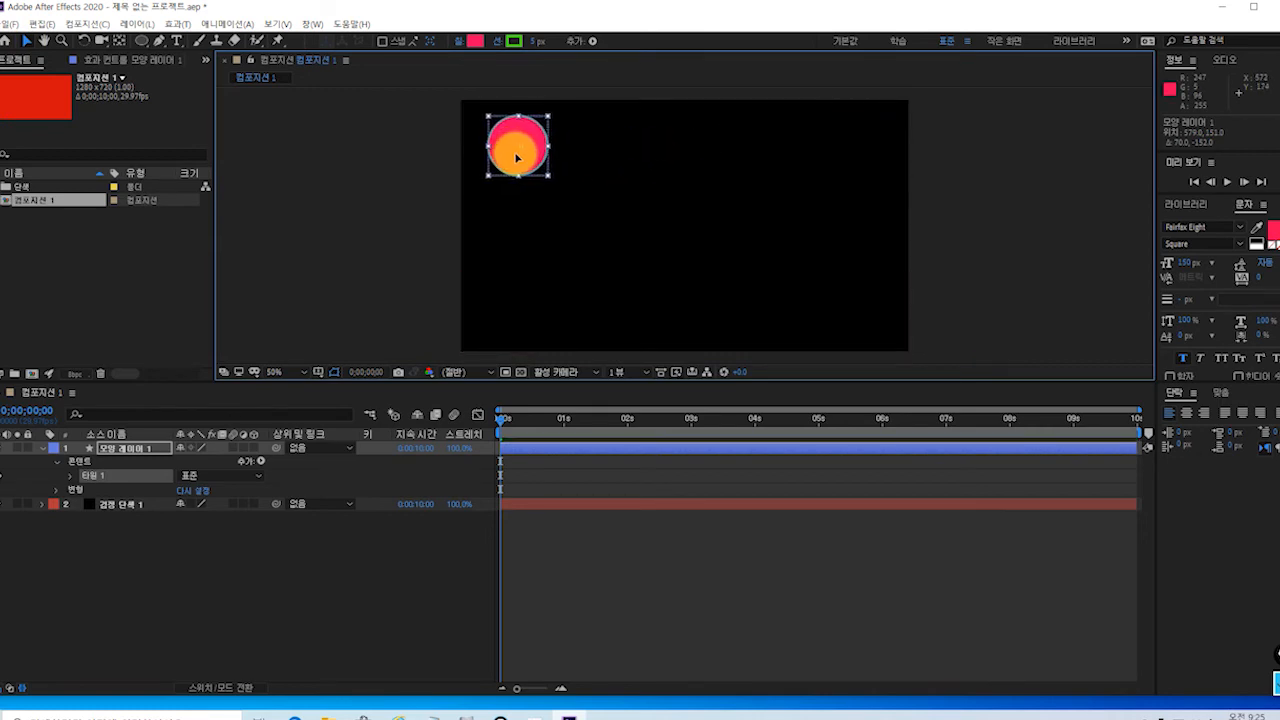
key("ctrl")
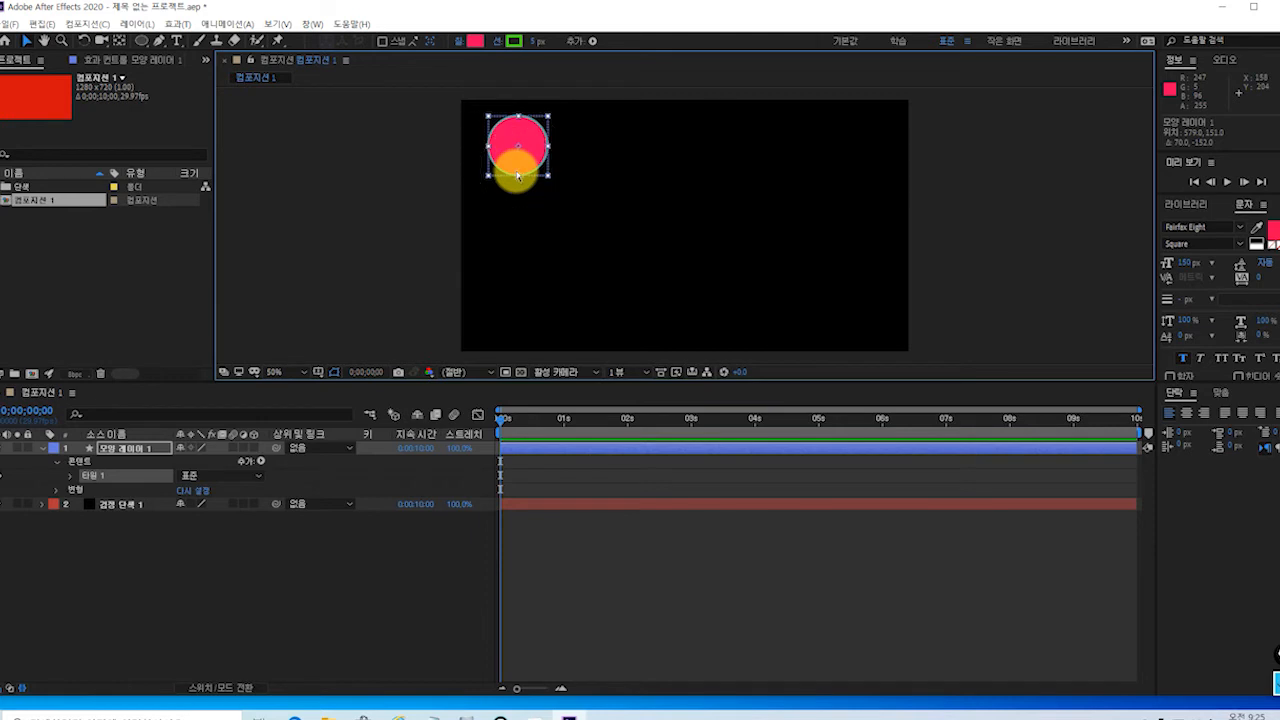
mouse_move(517, 167)
left_mouse_down()
mouse_move(651, 163)
mouse_move(506, 178)
mouse_move(516, 165)
left_mouse_up()
key("ctrl")
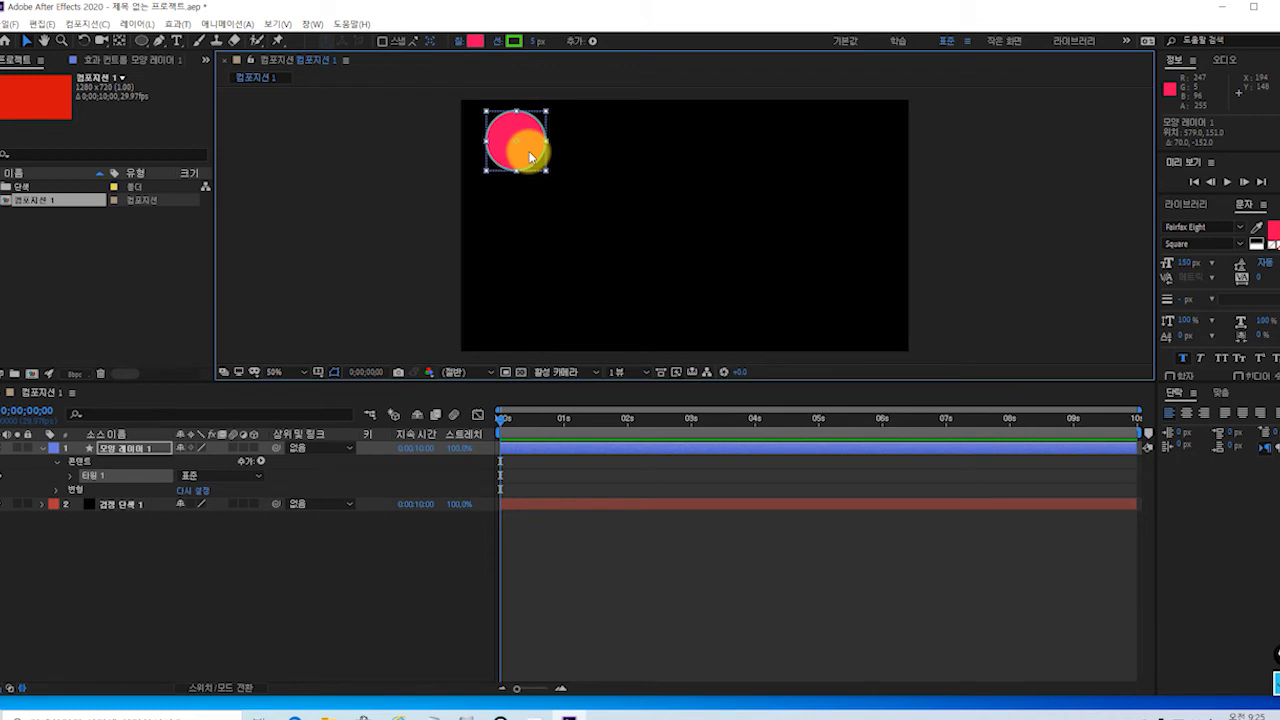
- Hide the shape layer, collapse its properties and make the layer visible again
left_click(160, 449)
left_click(7, 447)
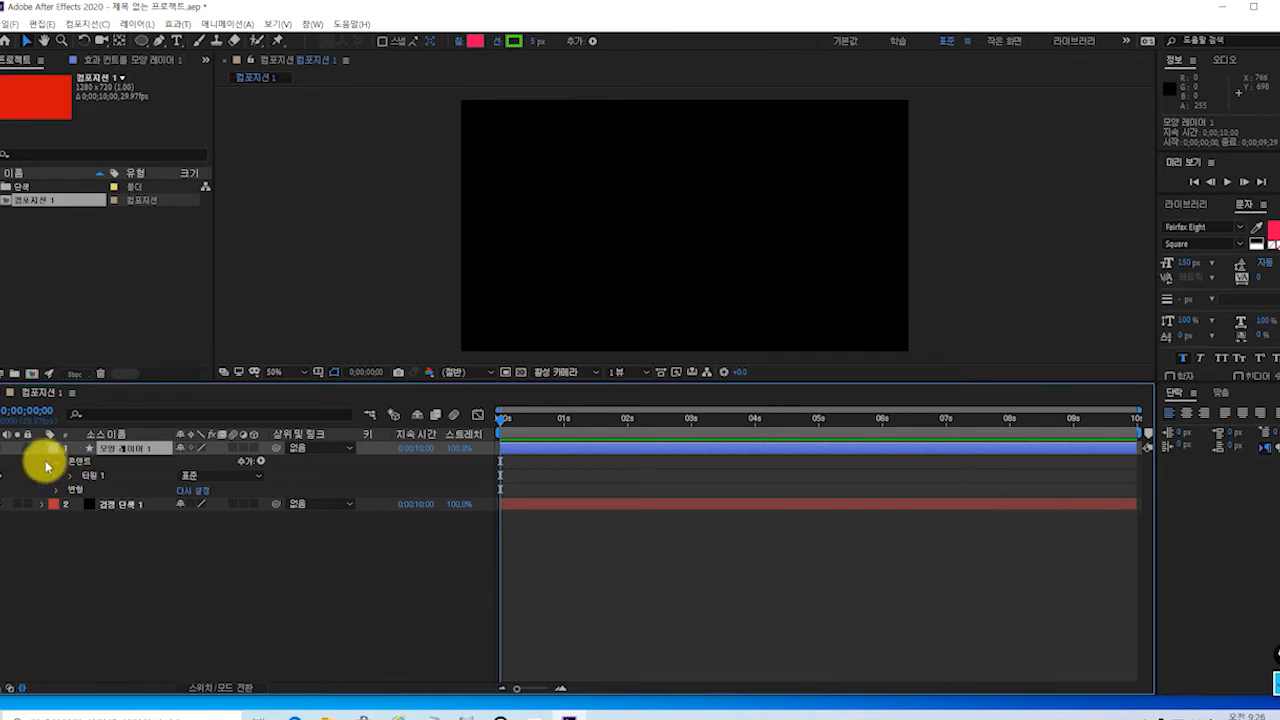
left_click(42, 449)
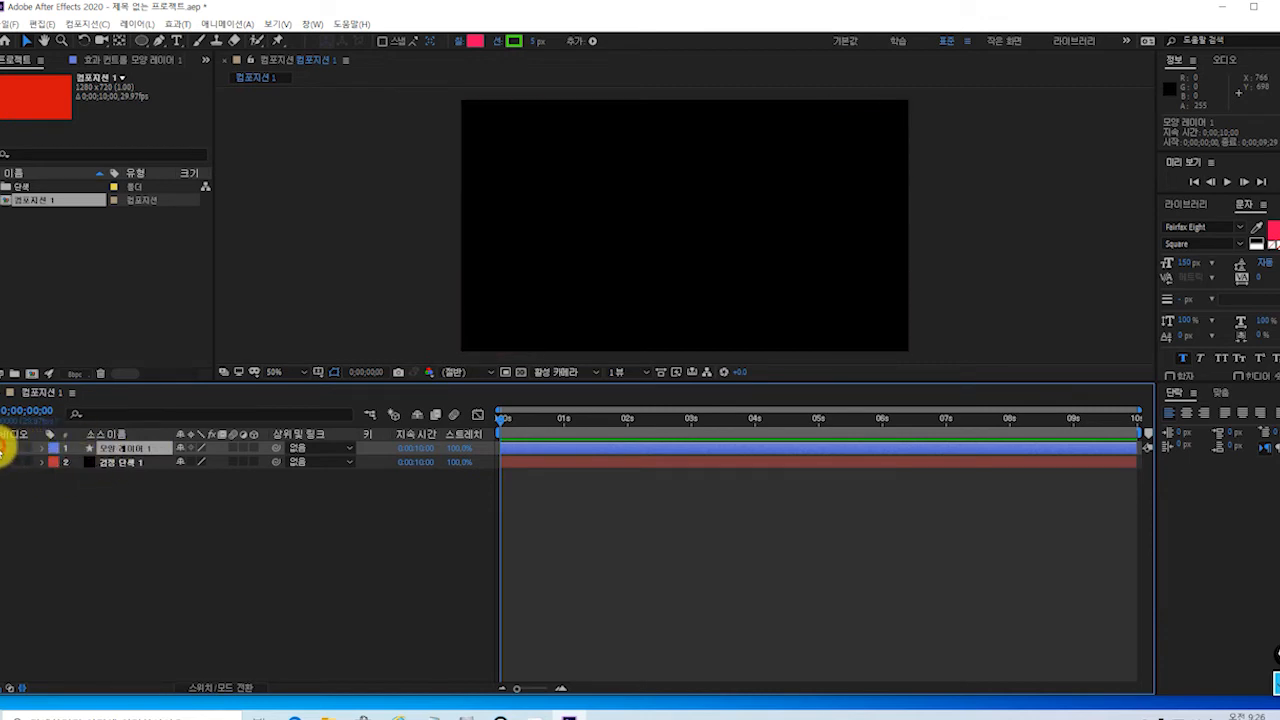
left_click(7, 448)
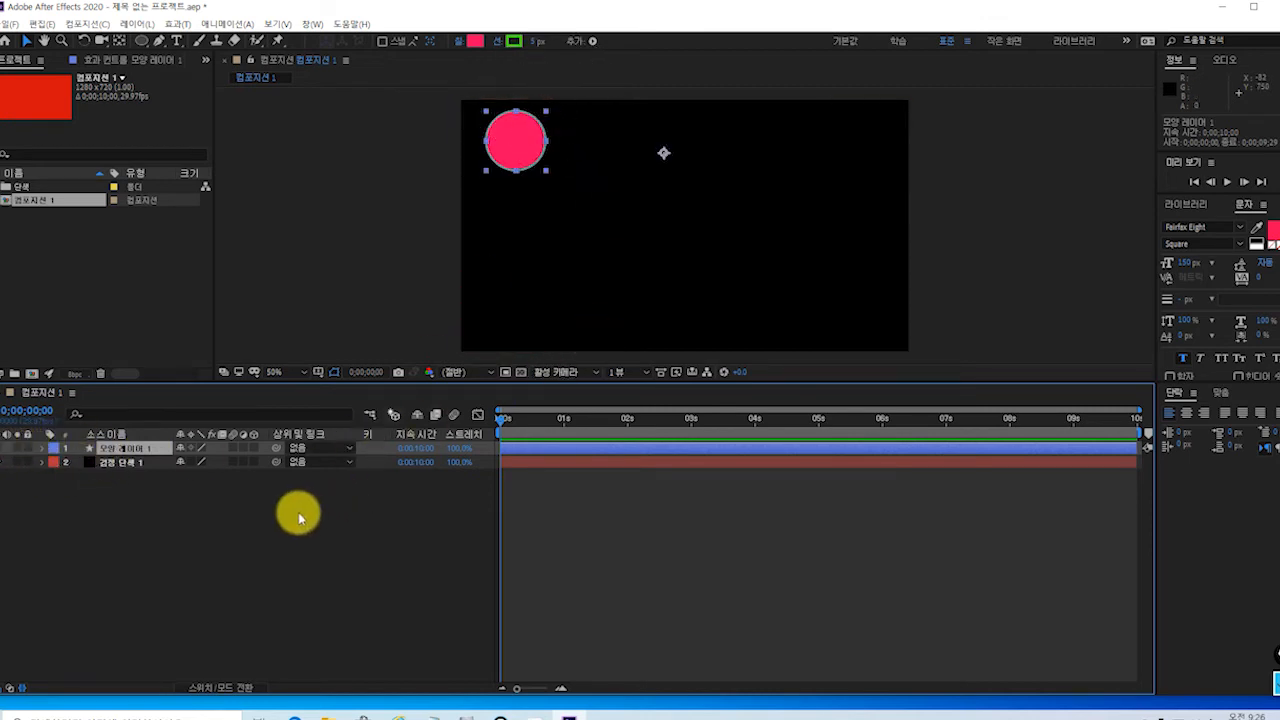
- Expand the shape layer's ellipse contents and Transform group to examine anchor point, position, scale, rotation and opacity
left_click(41, 449)
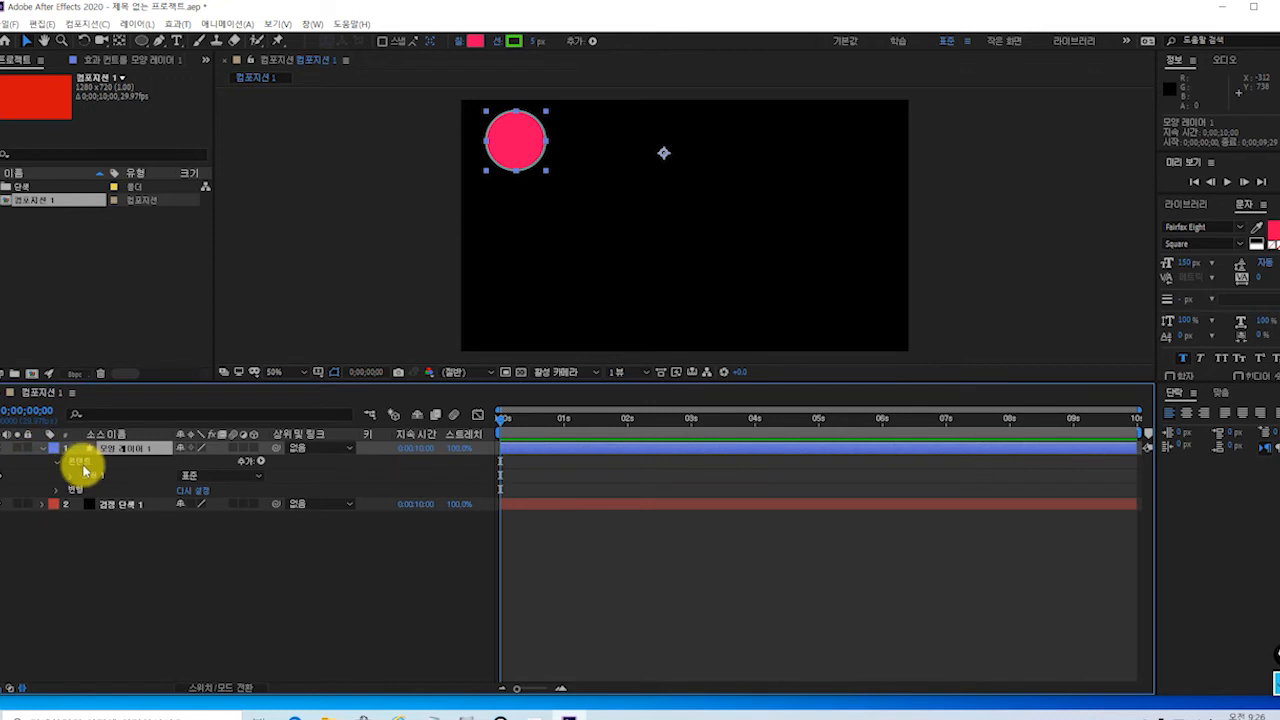
left_click(72, 487)
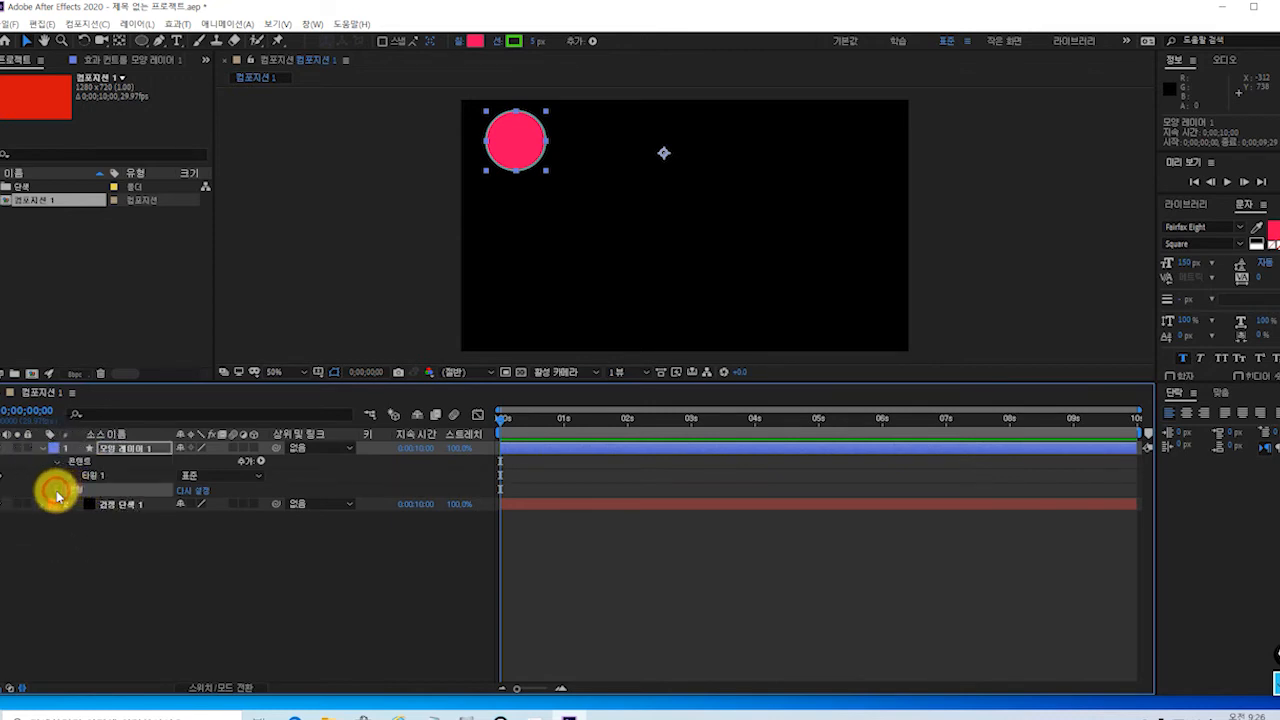
left_click(57, 492)
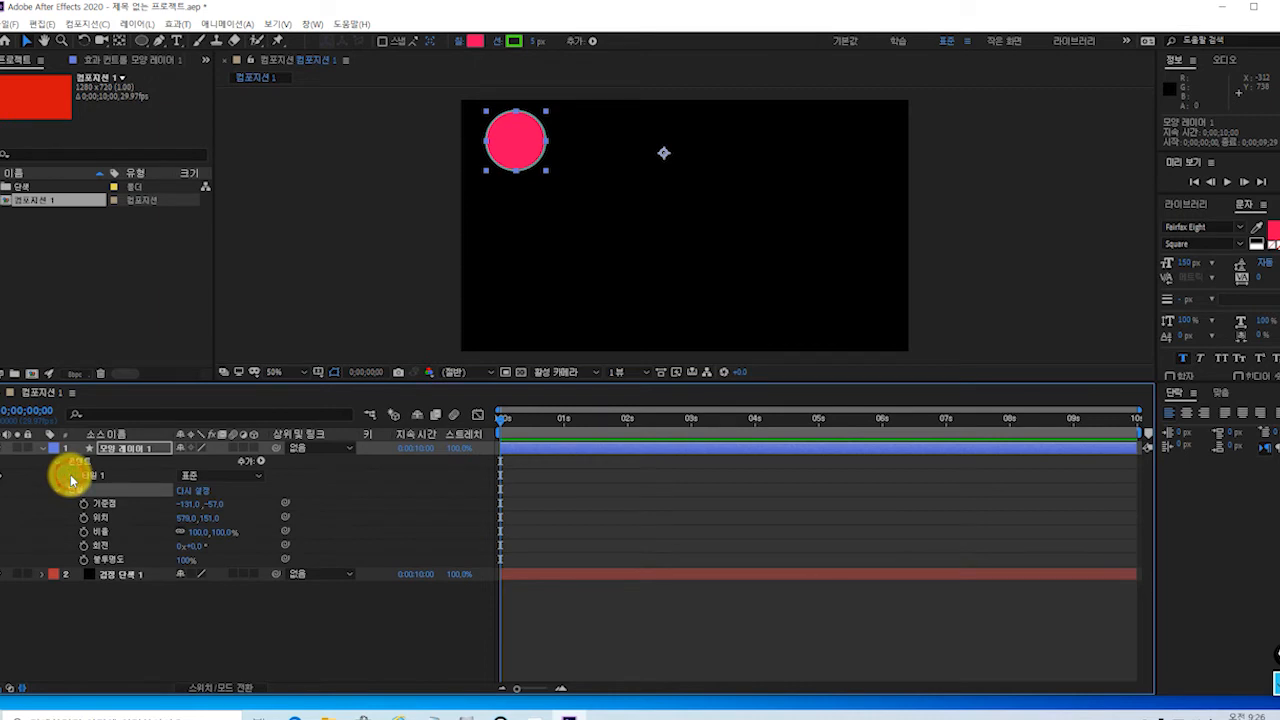
left_click(71, 477)
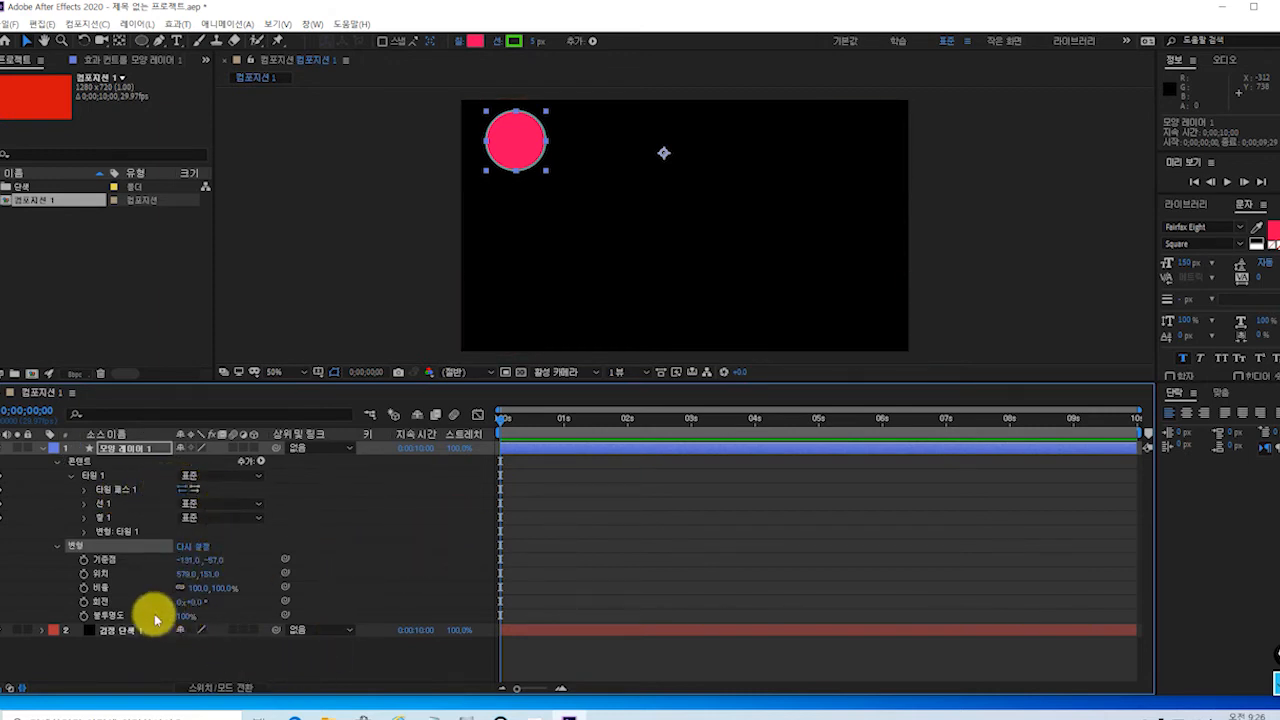
left_click(106, 568)
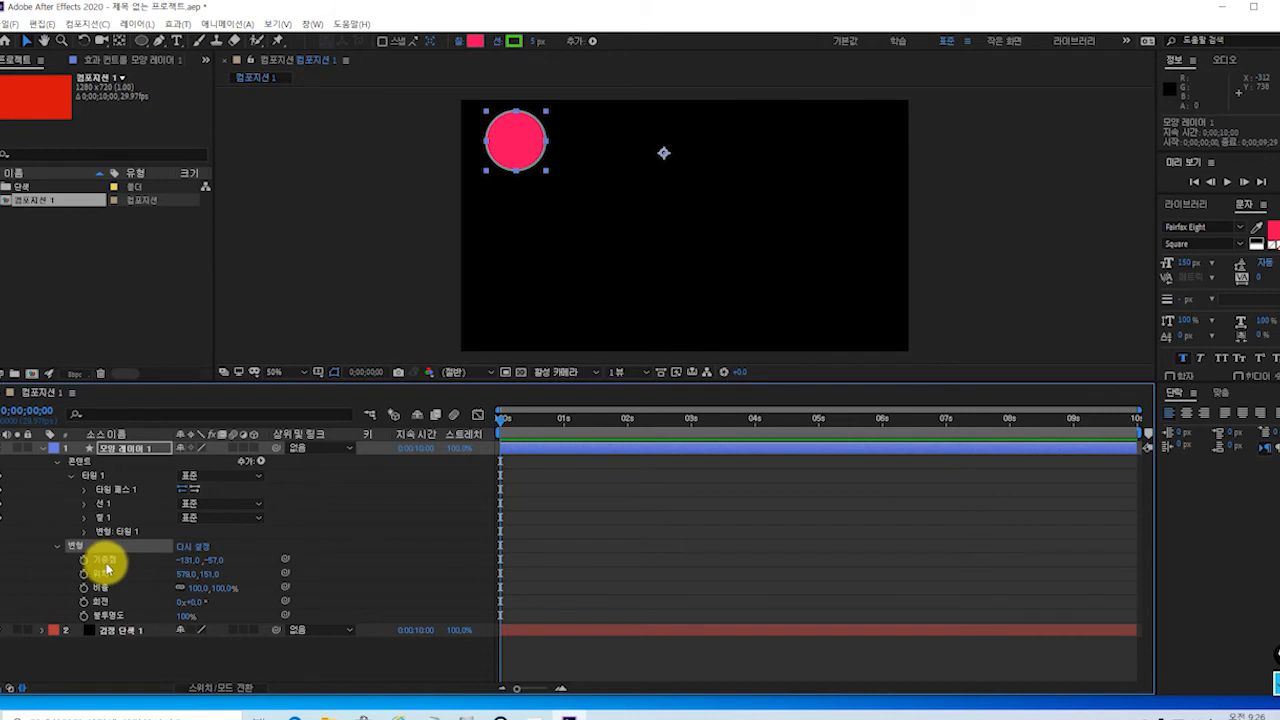
left_click(106, 578)
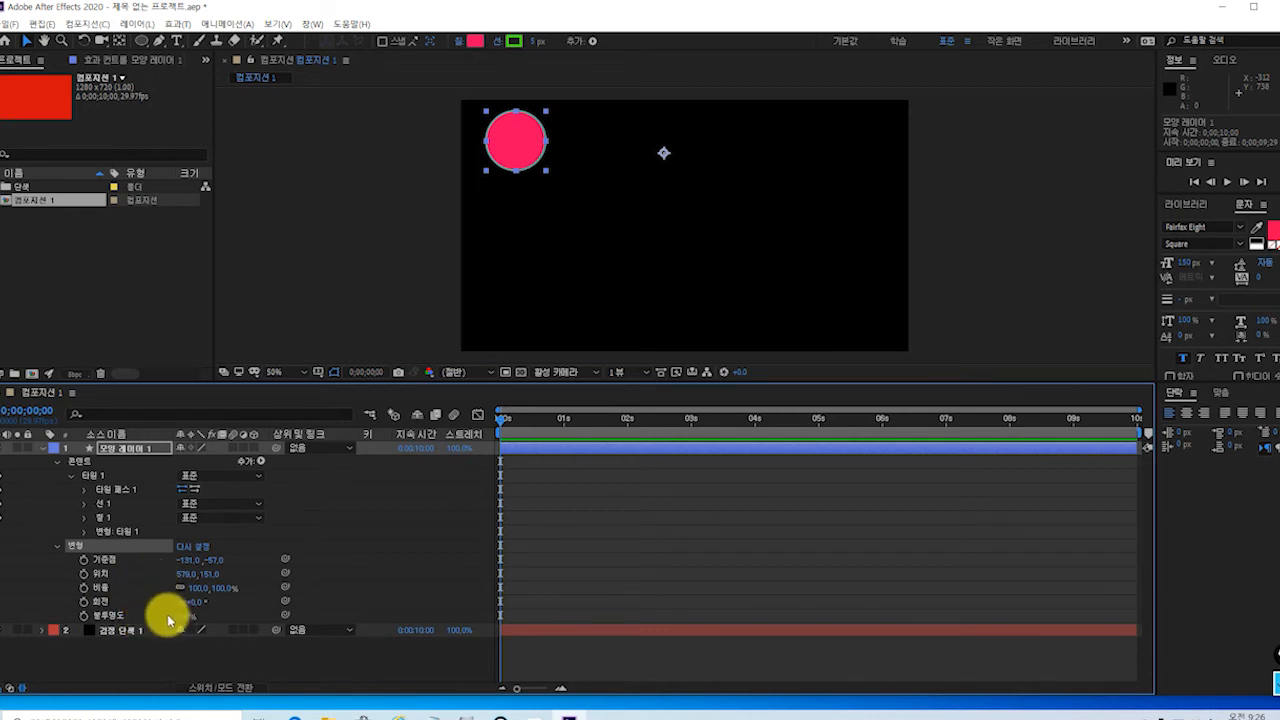
- Convert the shape layer to a 3D layer
left_click(256, 448)
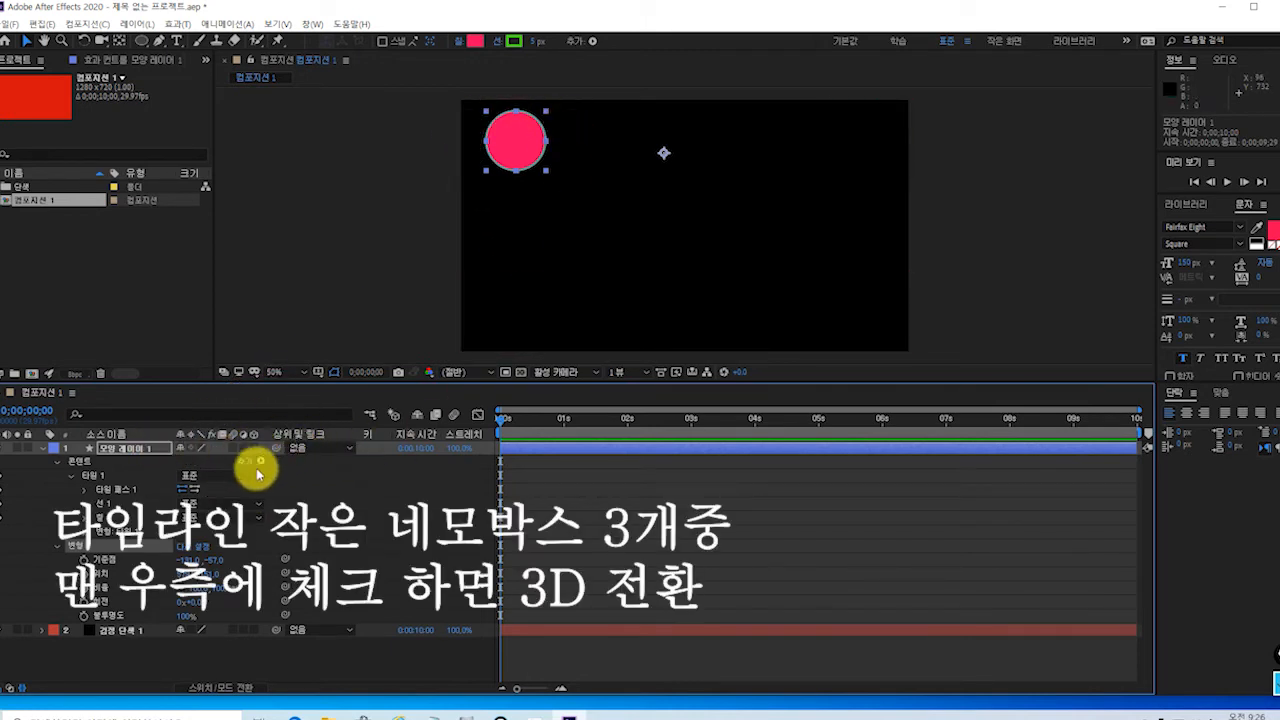
left_click(140, 450)
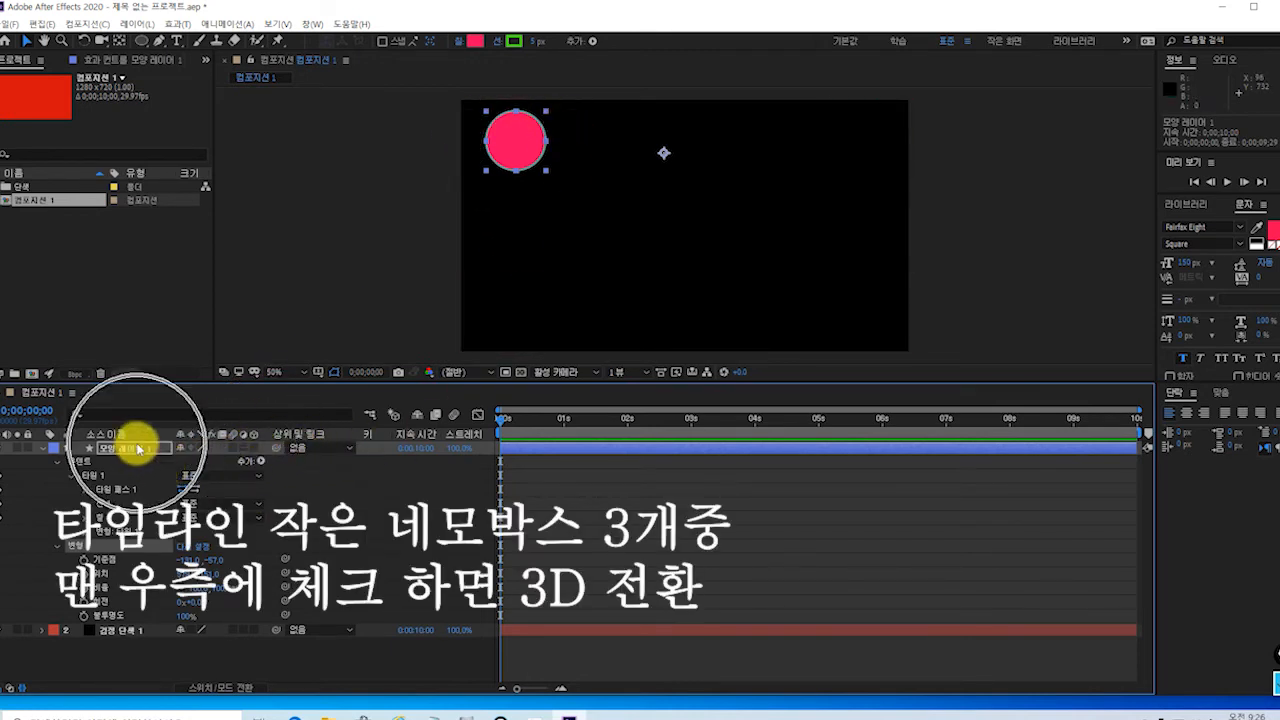
left_click(250, 450)
left_click(254, 451)
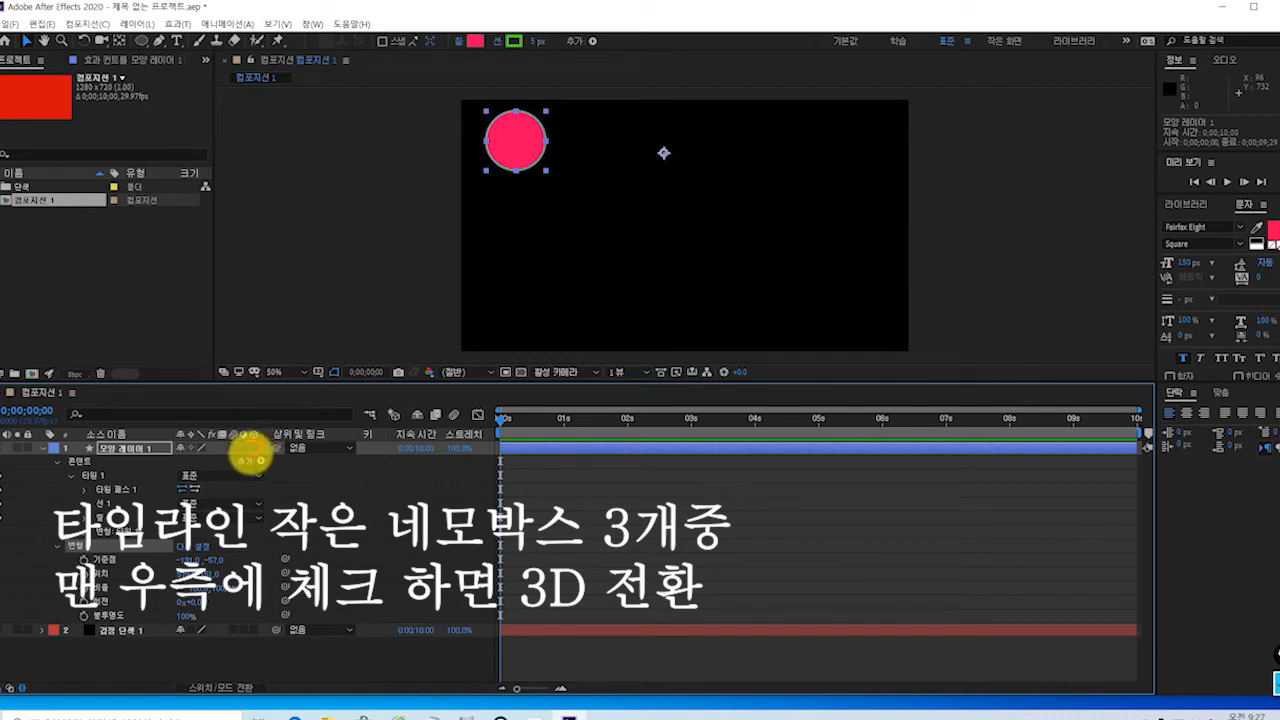
left_click(254, 452)
left_click(255, 452)
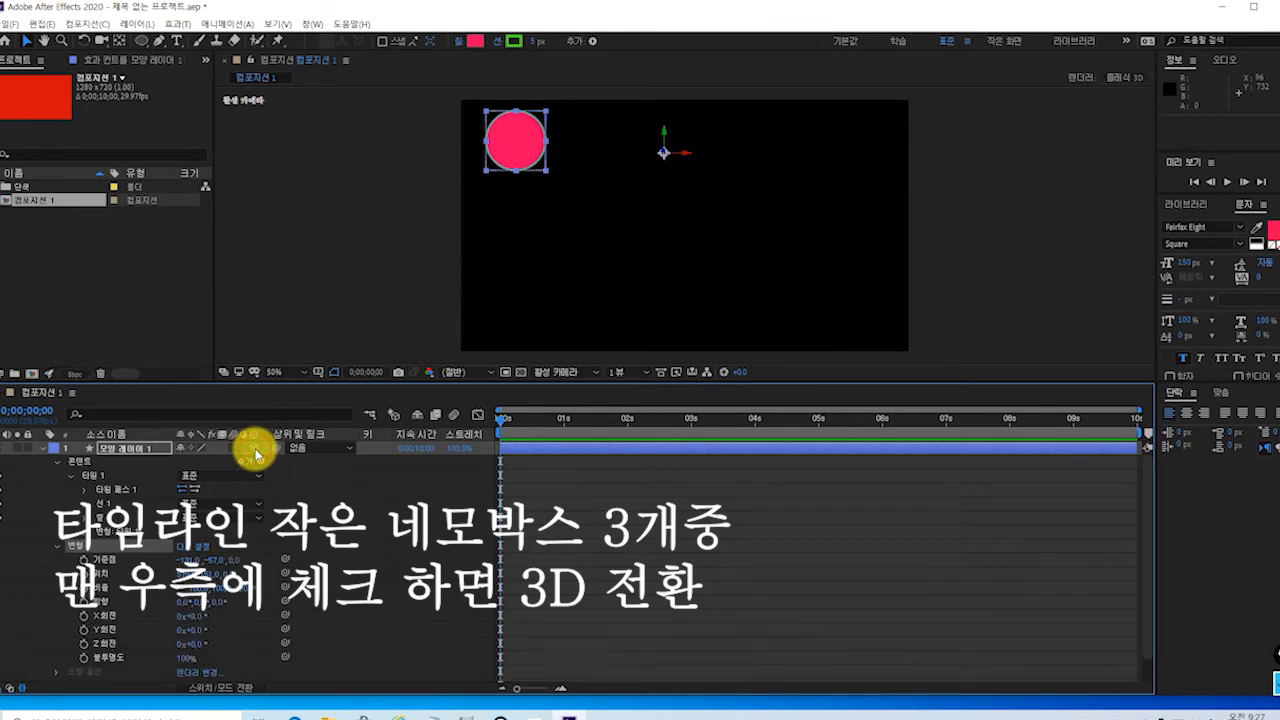
- Rotate the 3D shape layer slightly around its axes, with Y rotation at 2° and Z rotation at -1°
left_click(255, 453)
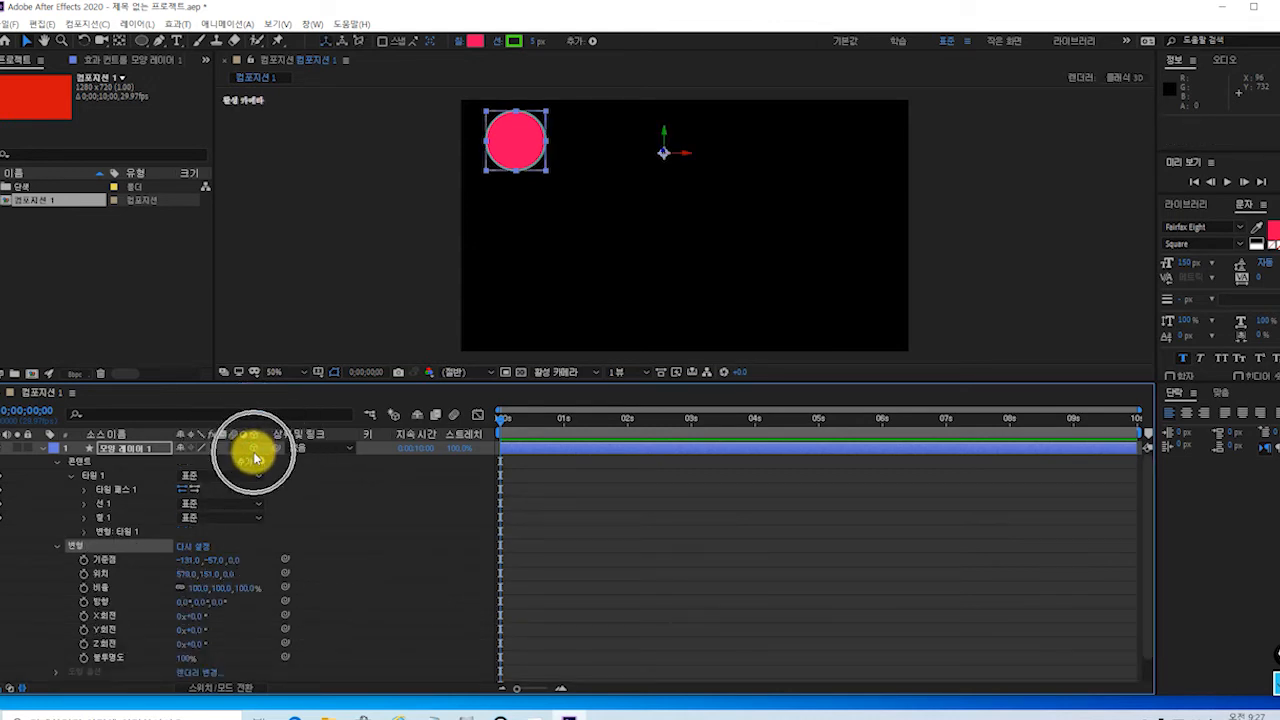
left_click(256, 456)
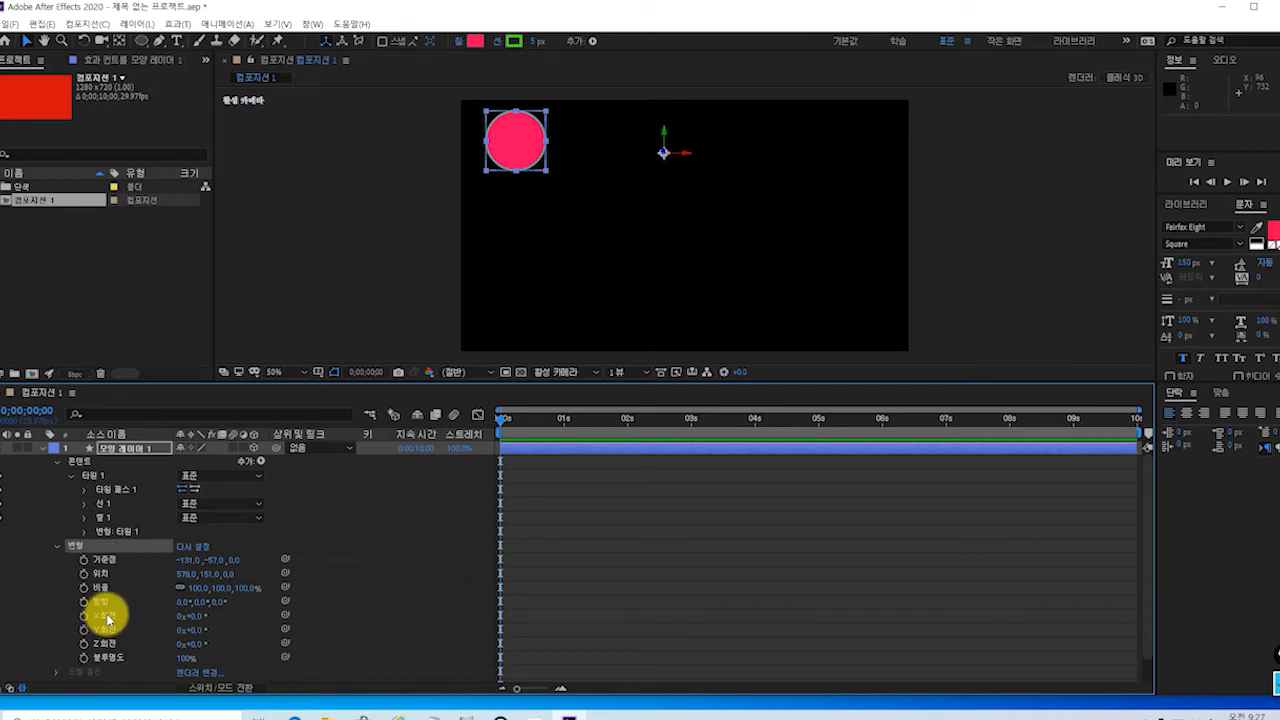
left_click(105, 632)
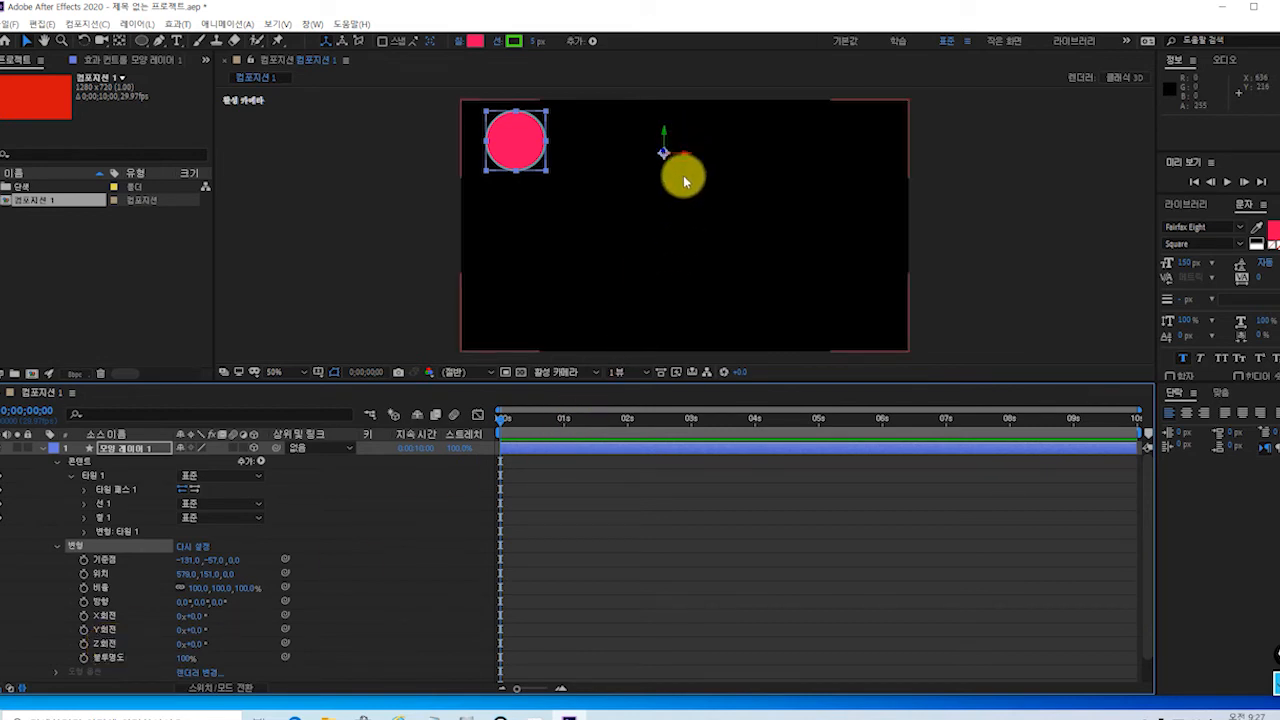
left_click(188, 646)
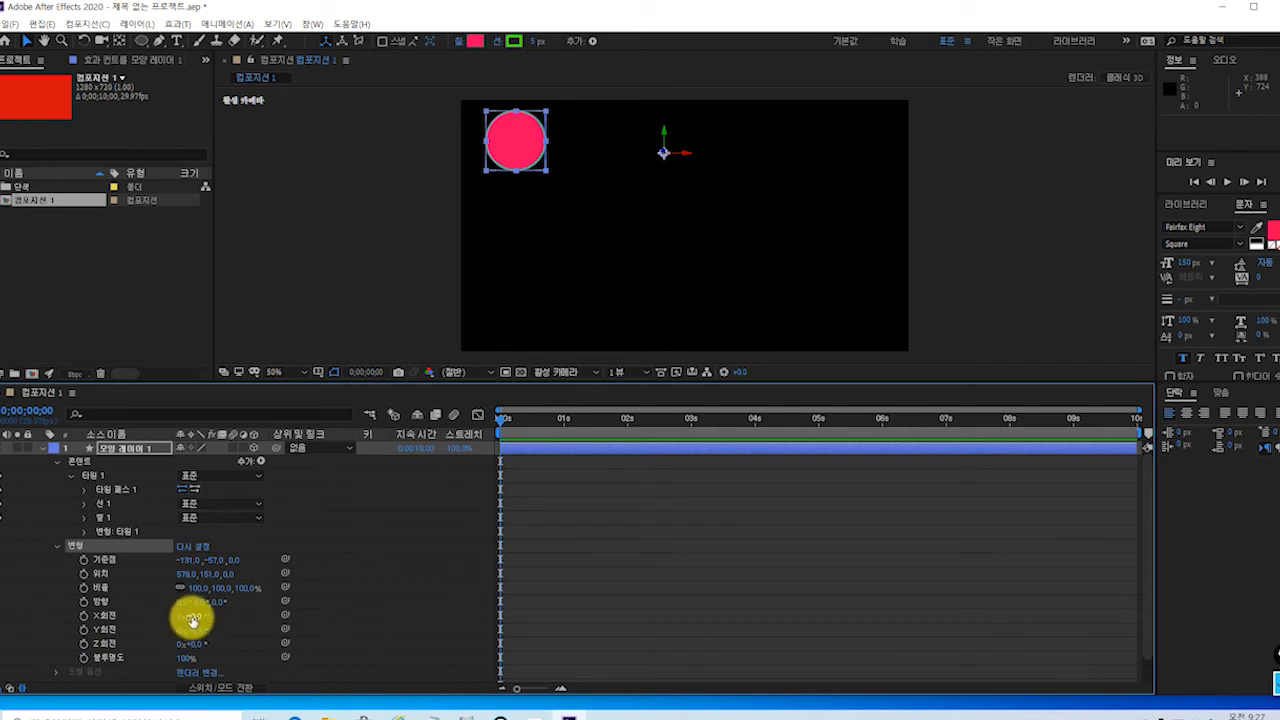
left_click_drag(191, 617, 214, 671)
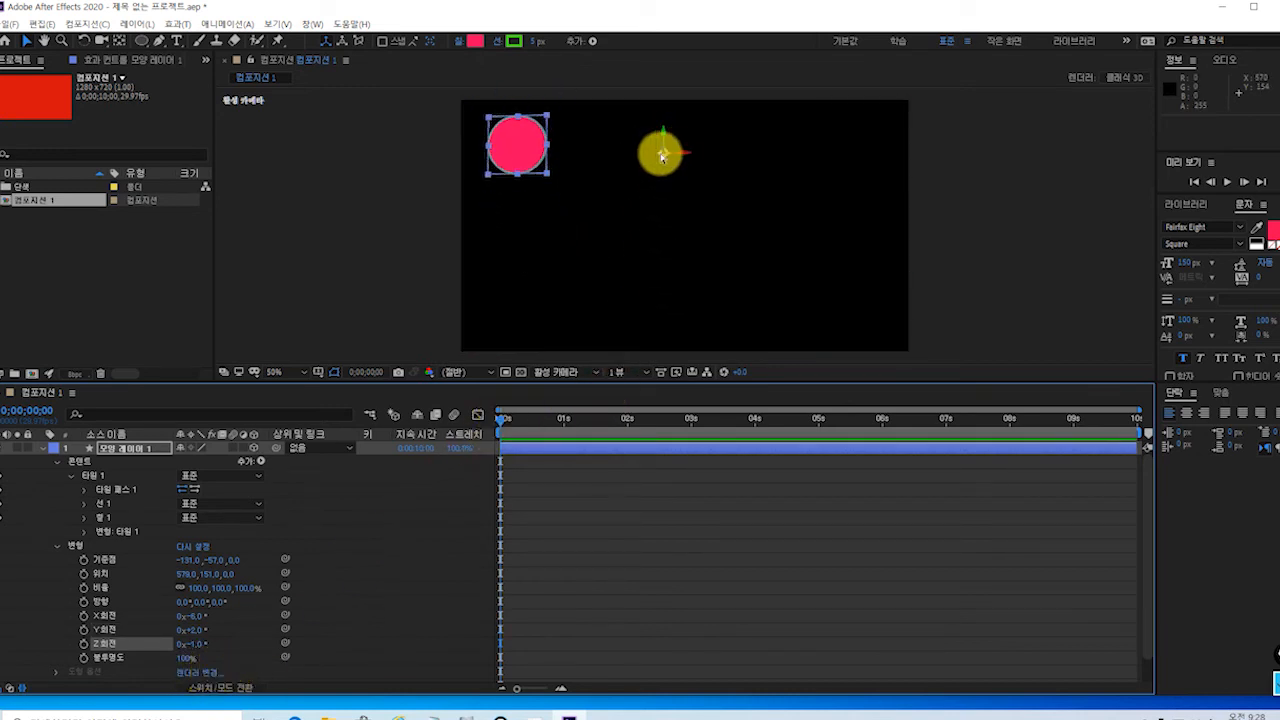
- Move the shape layer's anchor point into the circle with the Pan Behind tool and set X rotation to -20° and Z to 1°
left_click(666, 157)
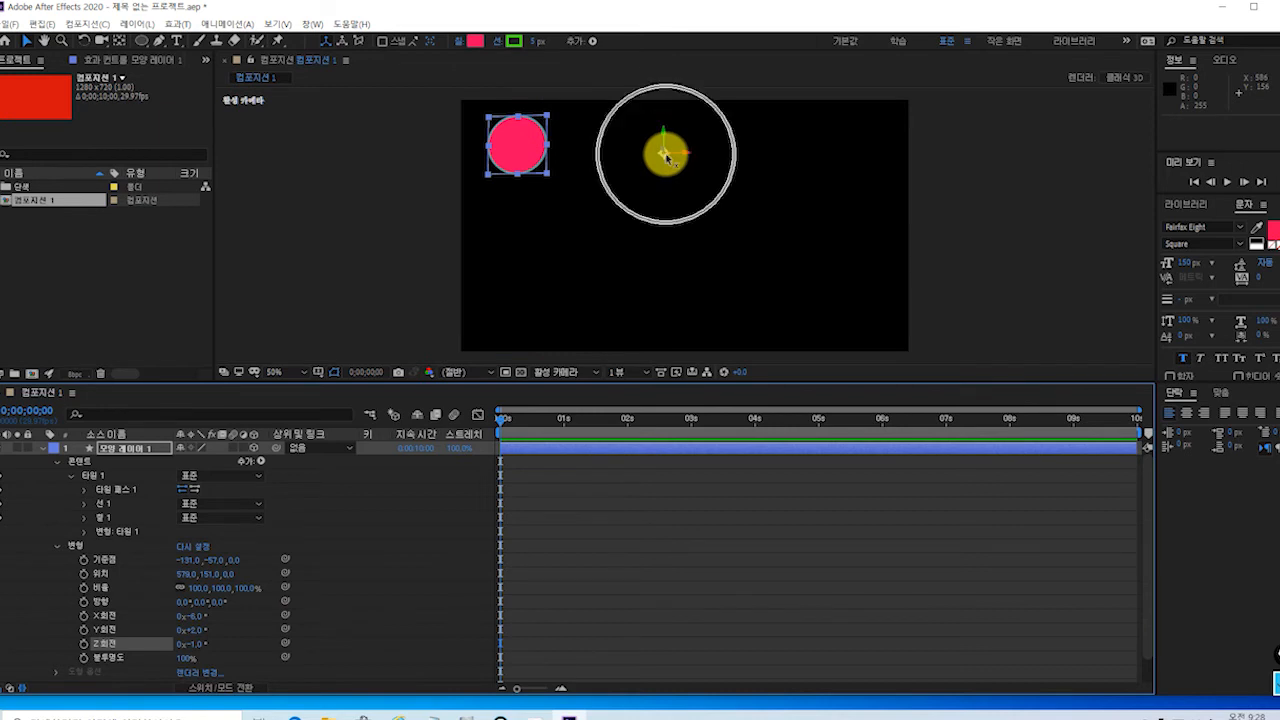
left_click(118, 42)
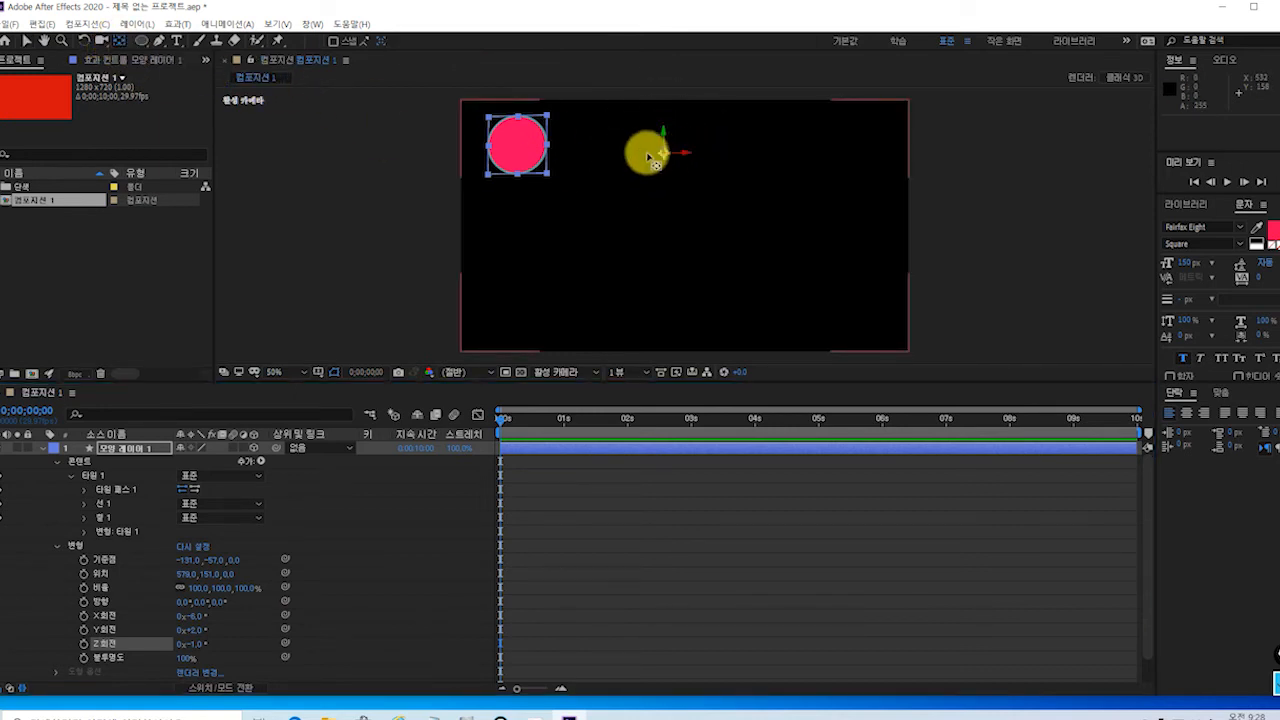
left_click_drag(660, 157, 516, 152)
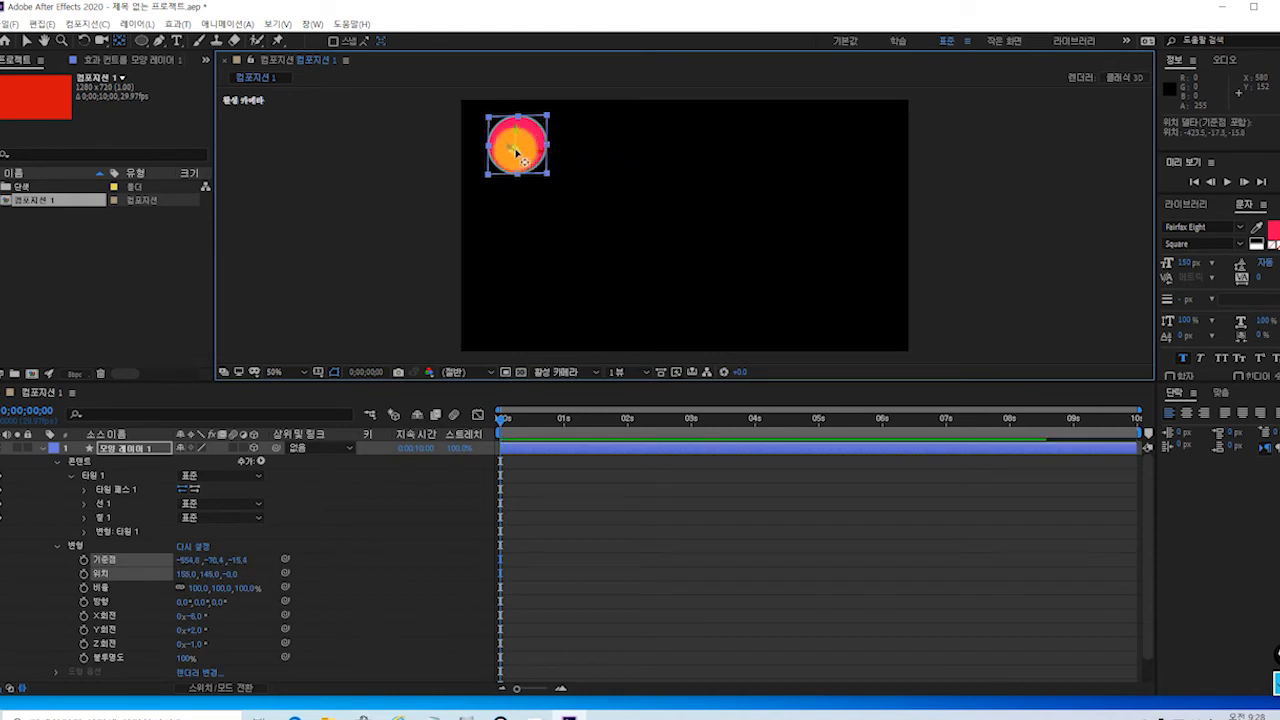
left_click_drag(525, 160, 528, 160)
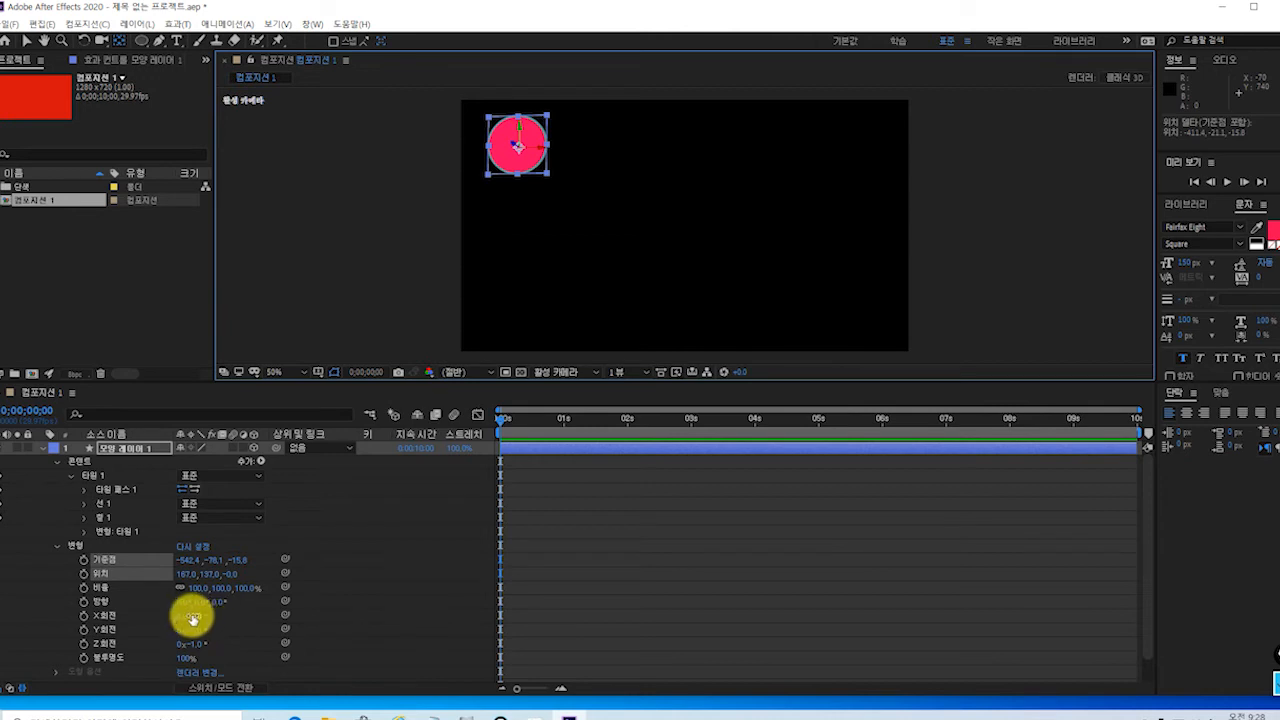
left_click_drag(205, 614, 189, 646)
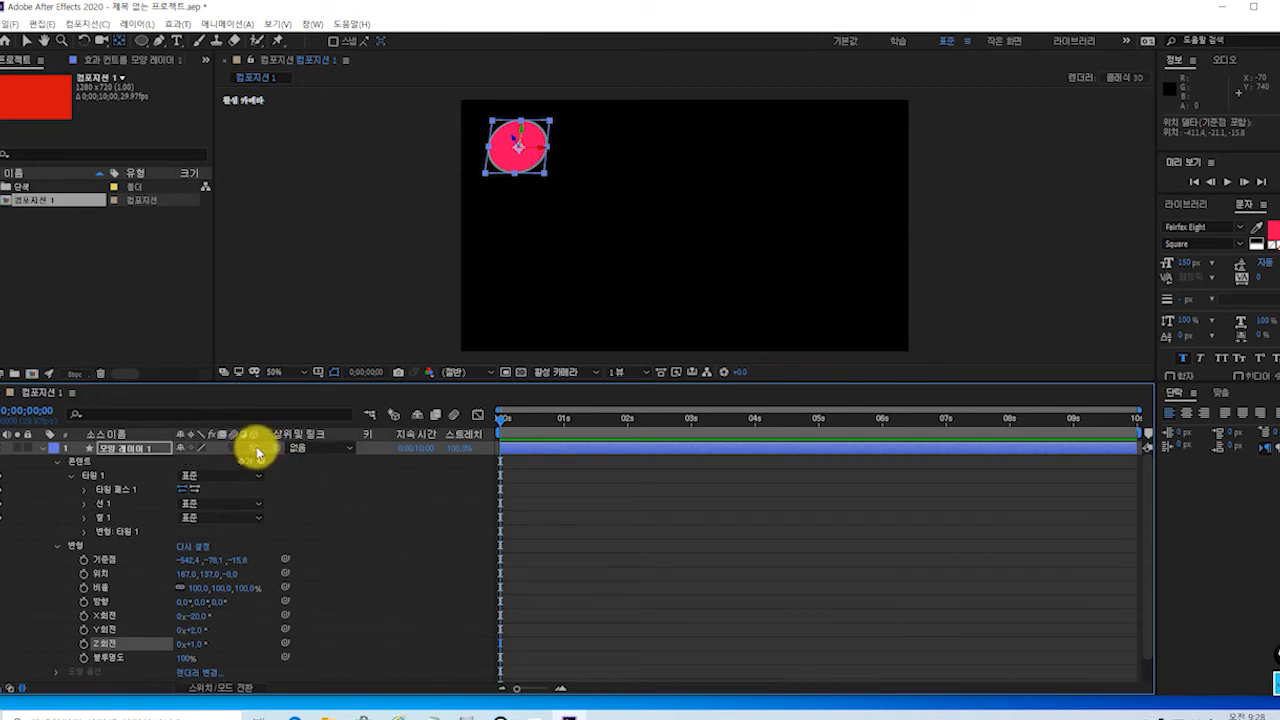
- Return the shape layer to 2D and place its anchor point at the center of the circle
left_click(255, 448)
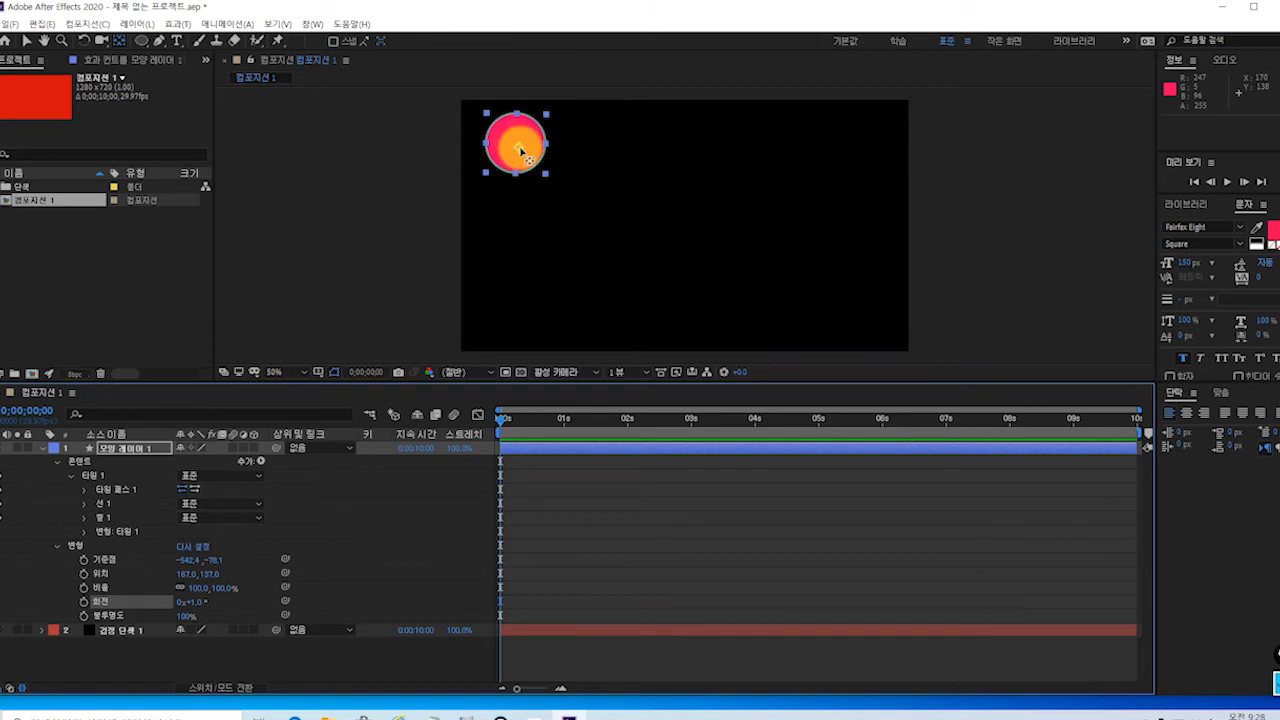
left_click_drag(520, 149, 515, 143)
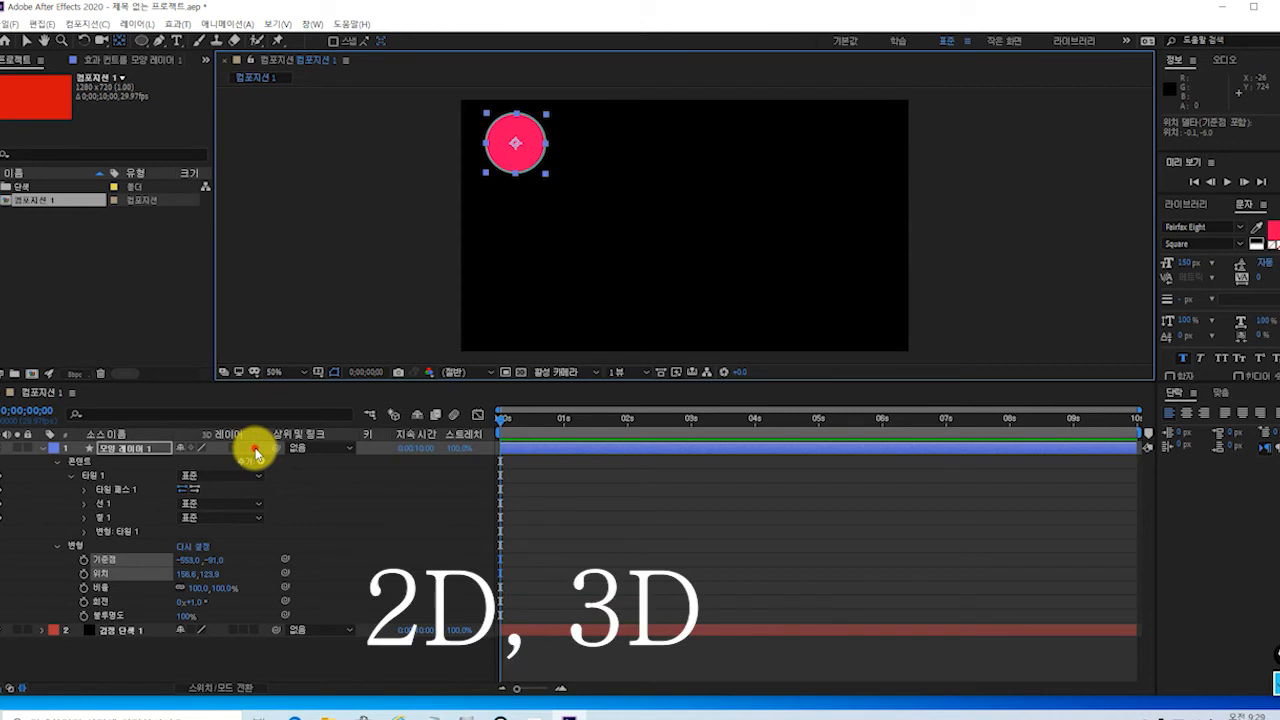
- Switch the shape layer between 3D and 2D to compare its Transform properties, leaving it as a 3D layer
left_click(256, 450)
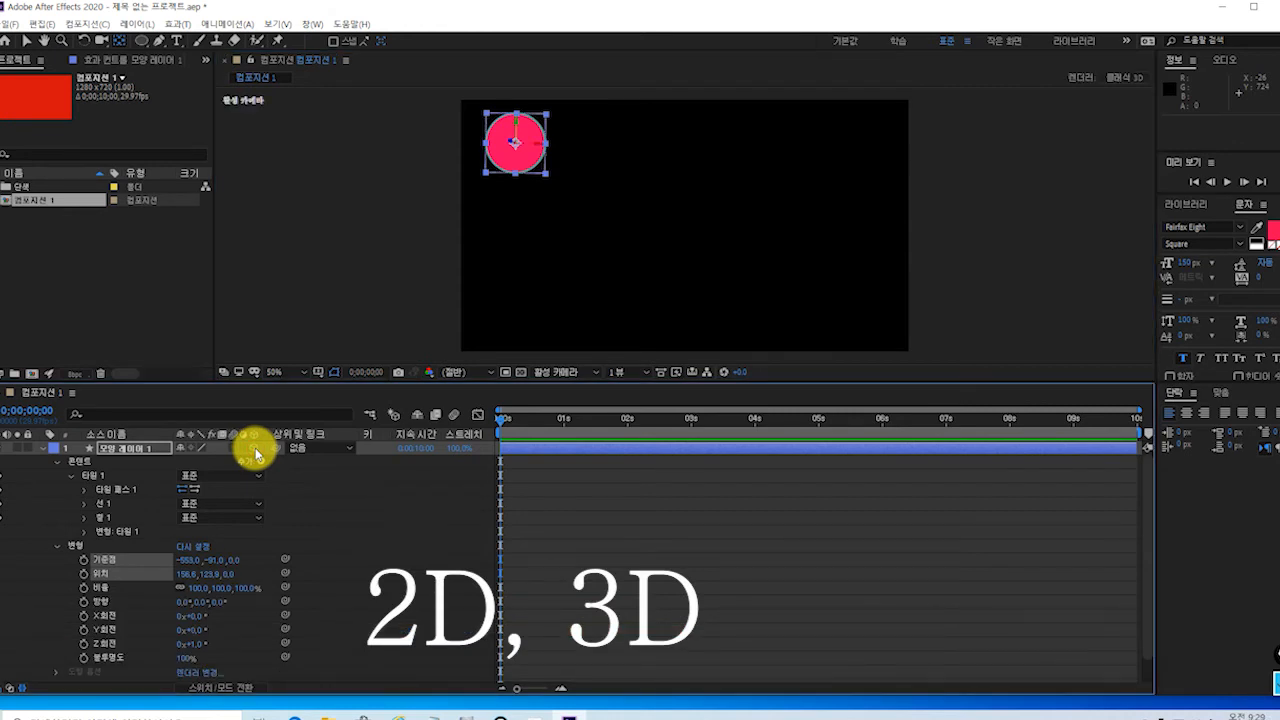
left_click(256, 450)
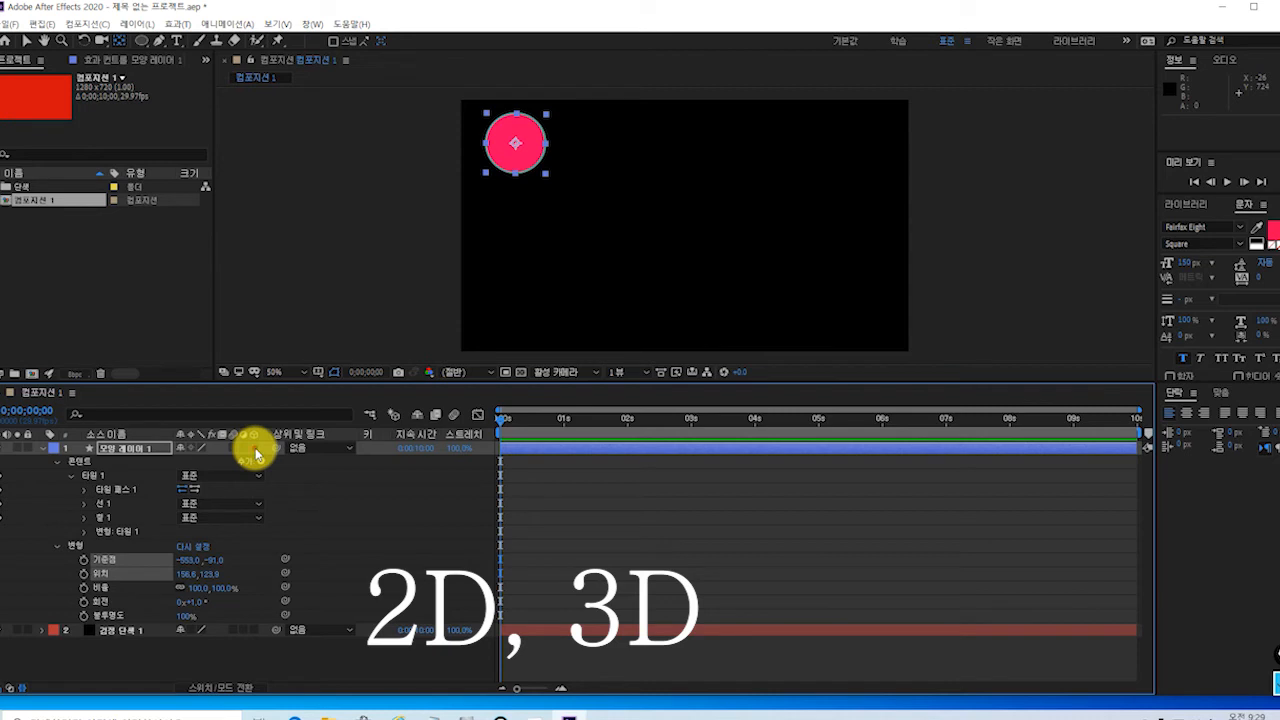
left_click(256, 450)
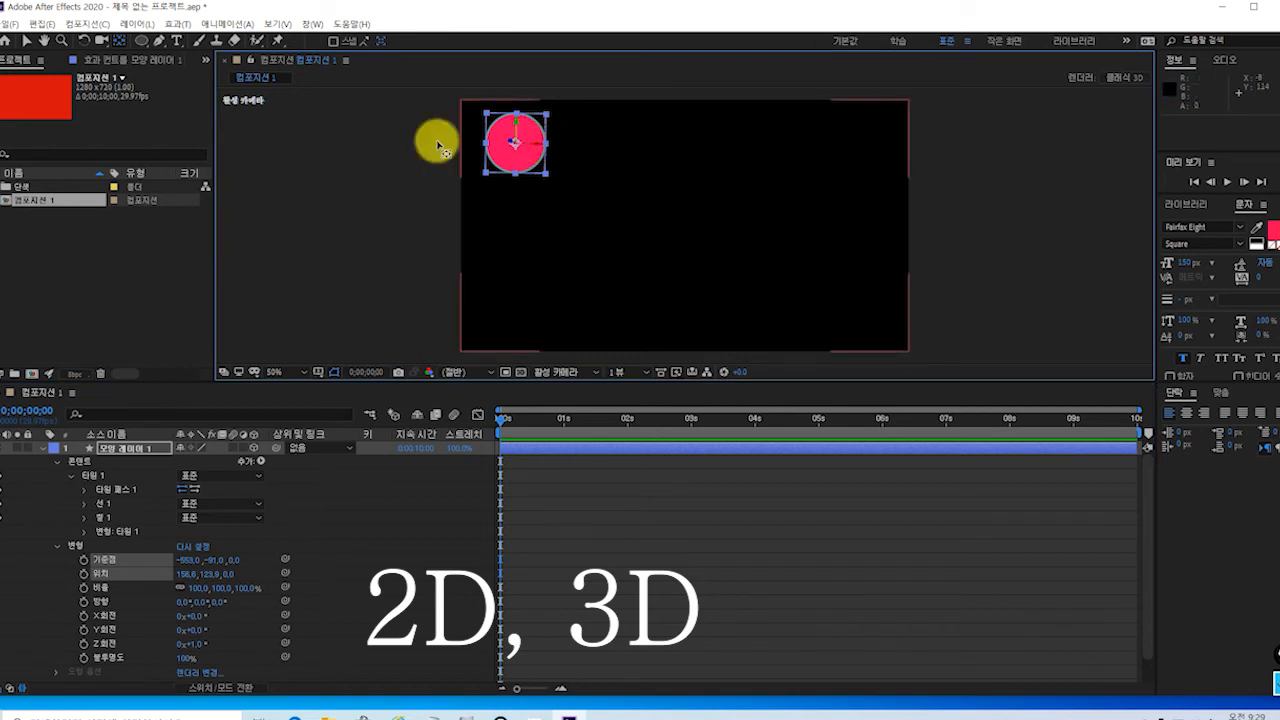
- Move the circle with the Selection tool to the upper middle of the composition, at about 675, 244
left_click(25, 42)
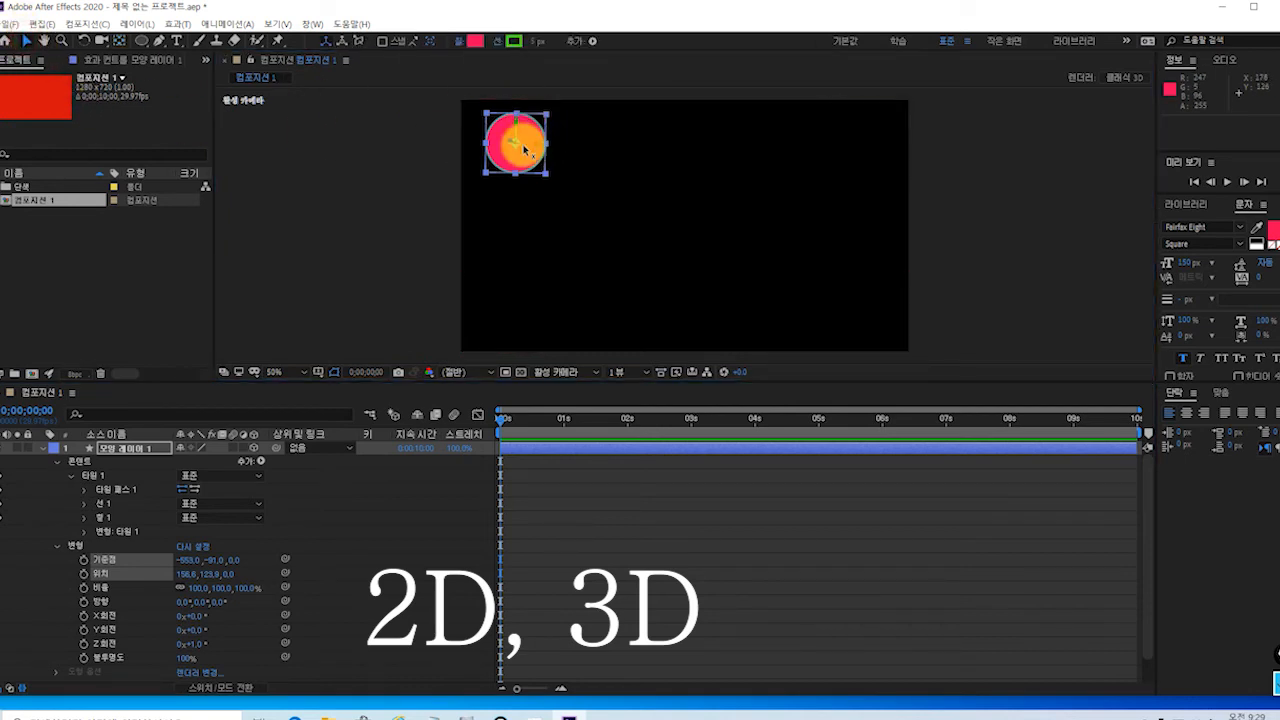
left_click_drag(531, 135, 702, 215)
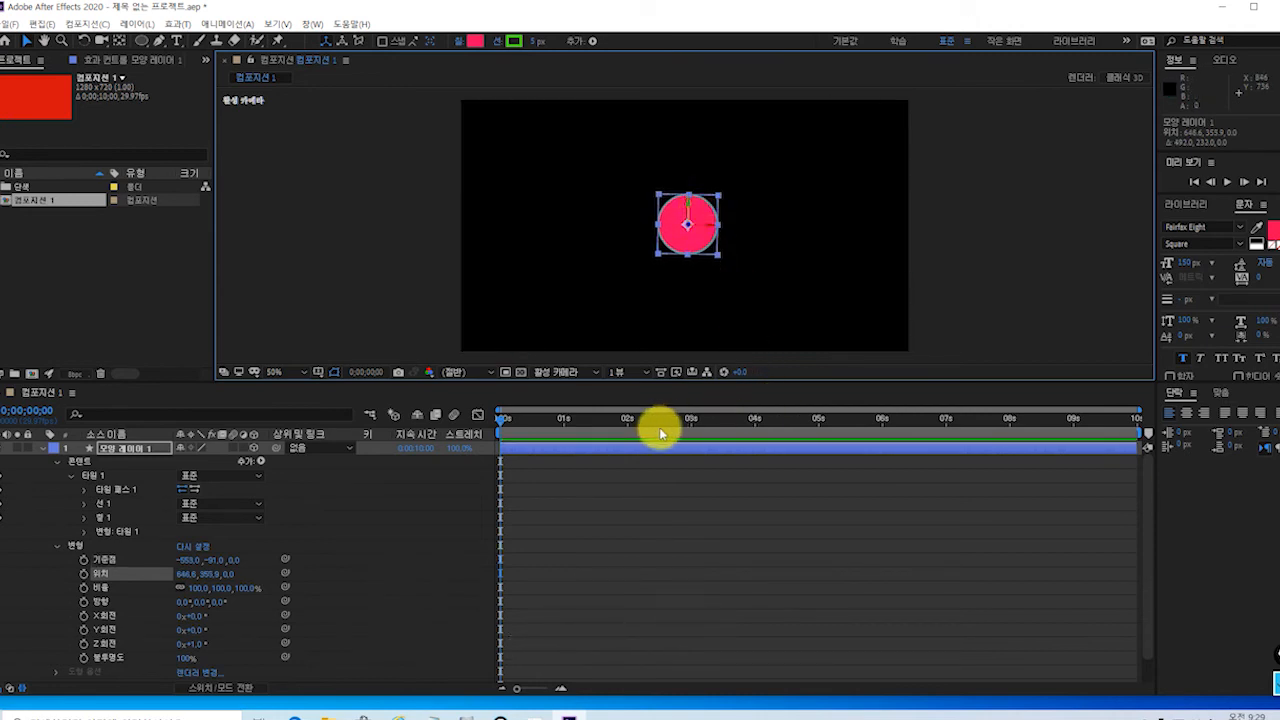
left_click_drag(706, 219, 716, 180)
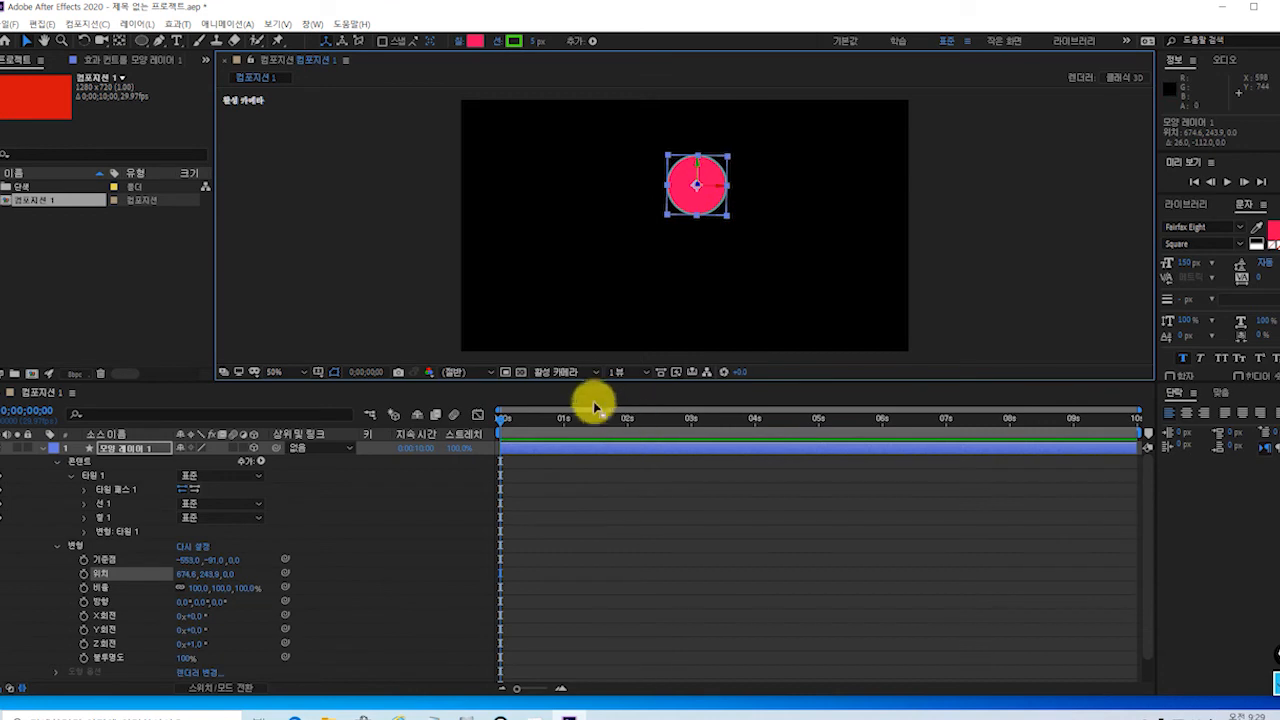
- Show the composition in two horizontal views and select the black solid behind the circle
left_click(650, 376)
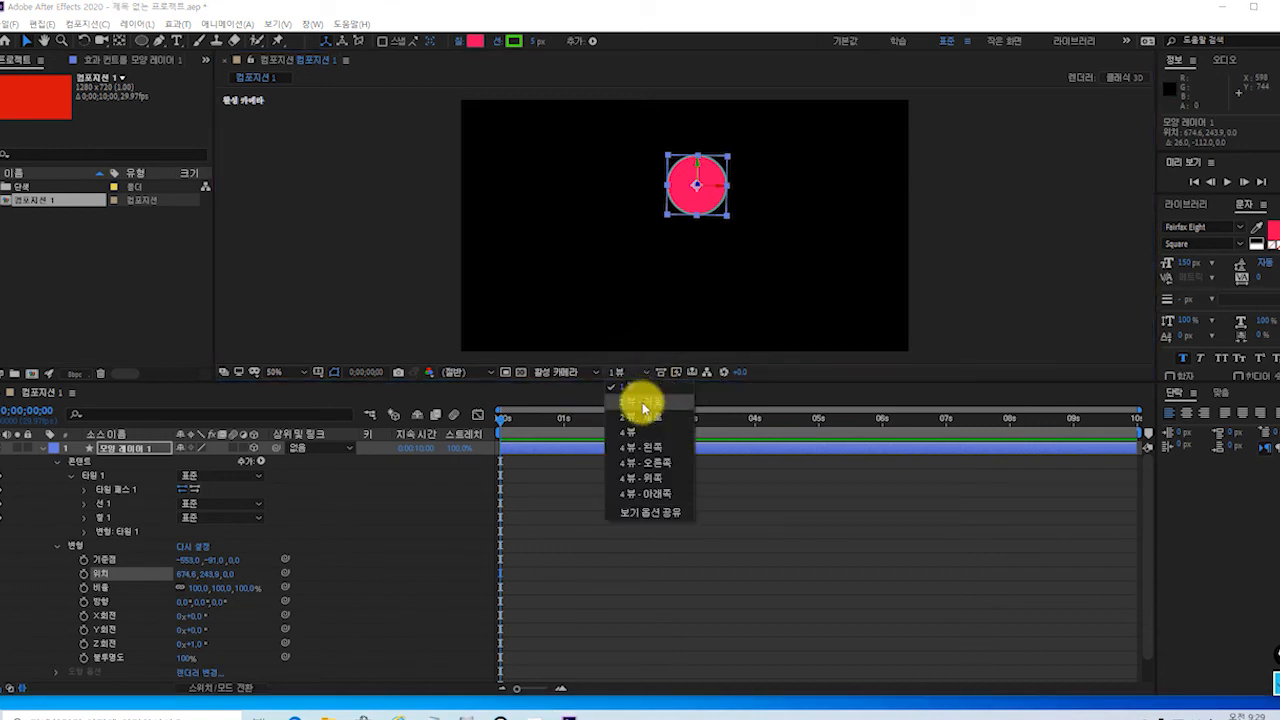
left_click(642, 402)
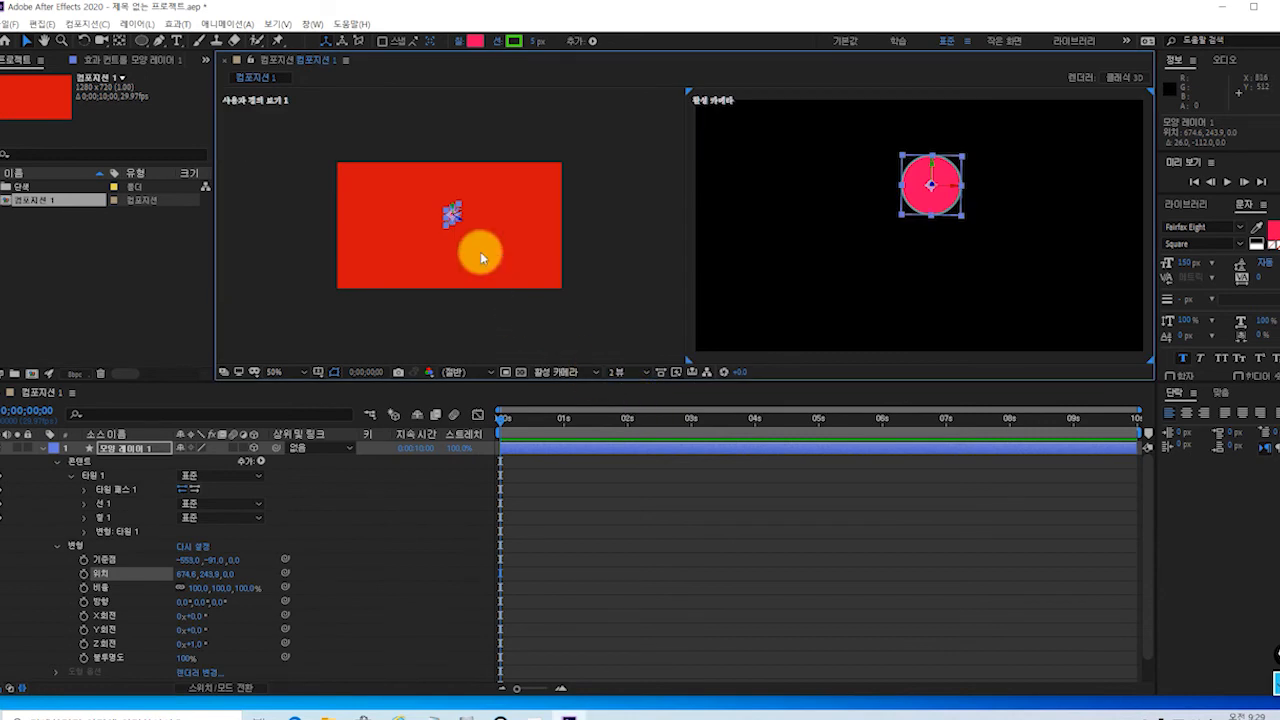
left_click(947, 287)
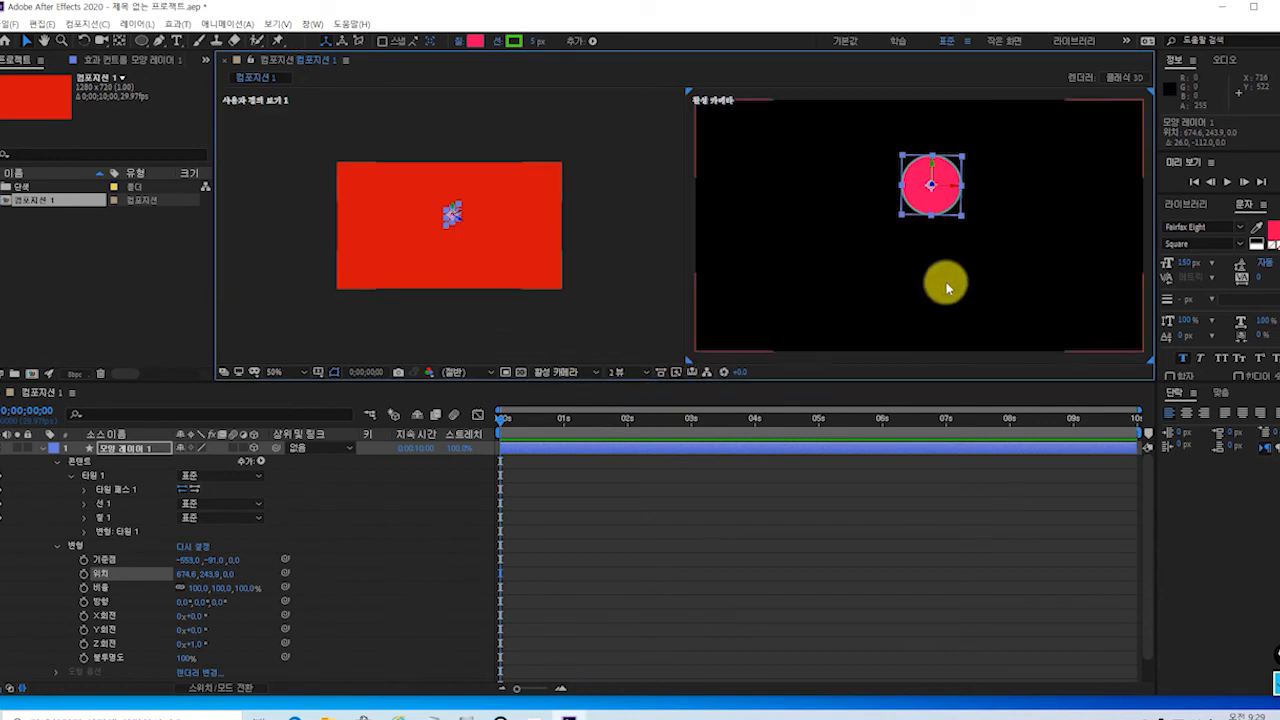
left_click(1007, 245)
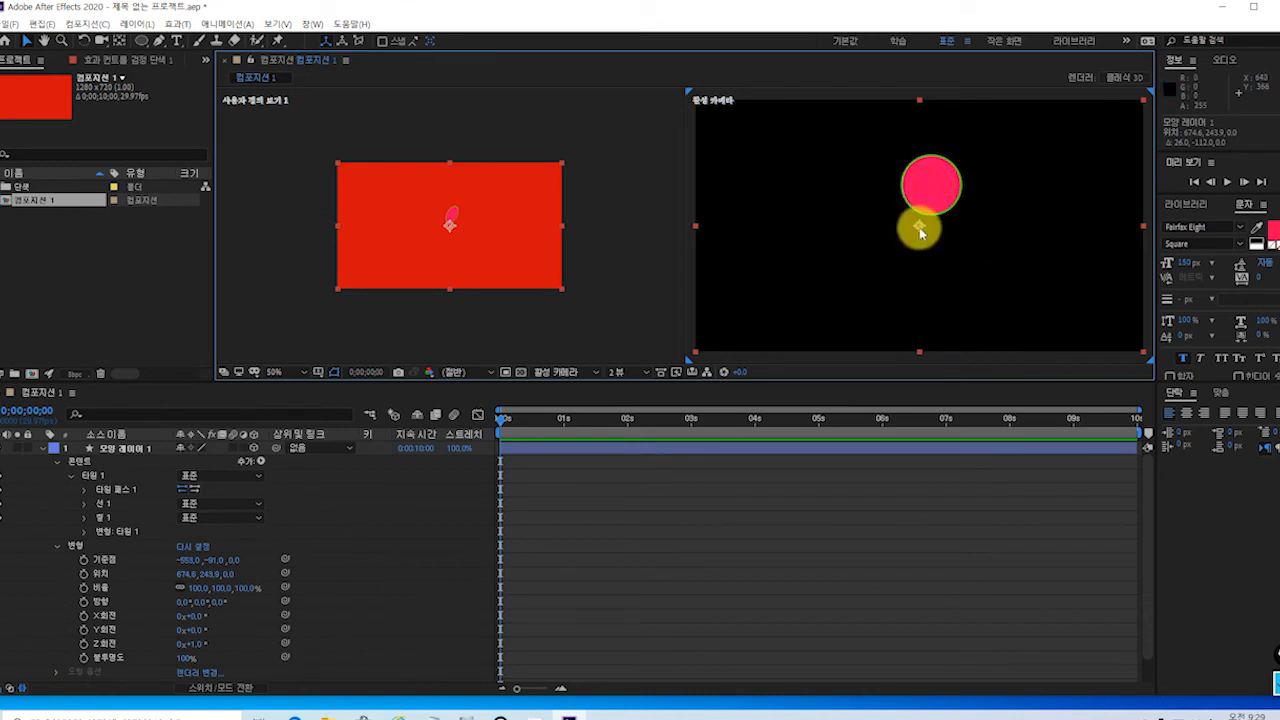
- Move the black solid's anchor point onto the circle with the Pan Behind tool, adjusting it in the custom view
left_click(118, 42)
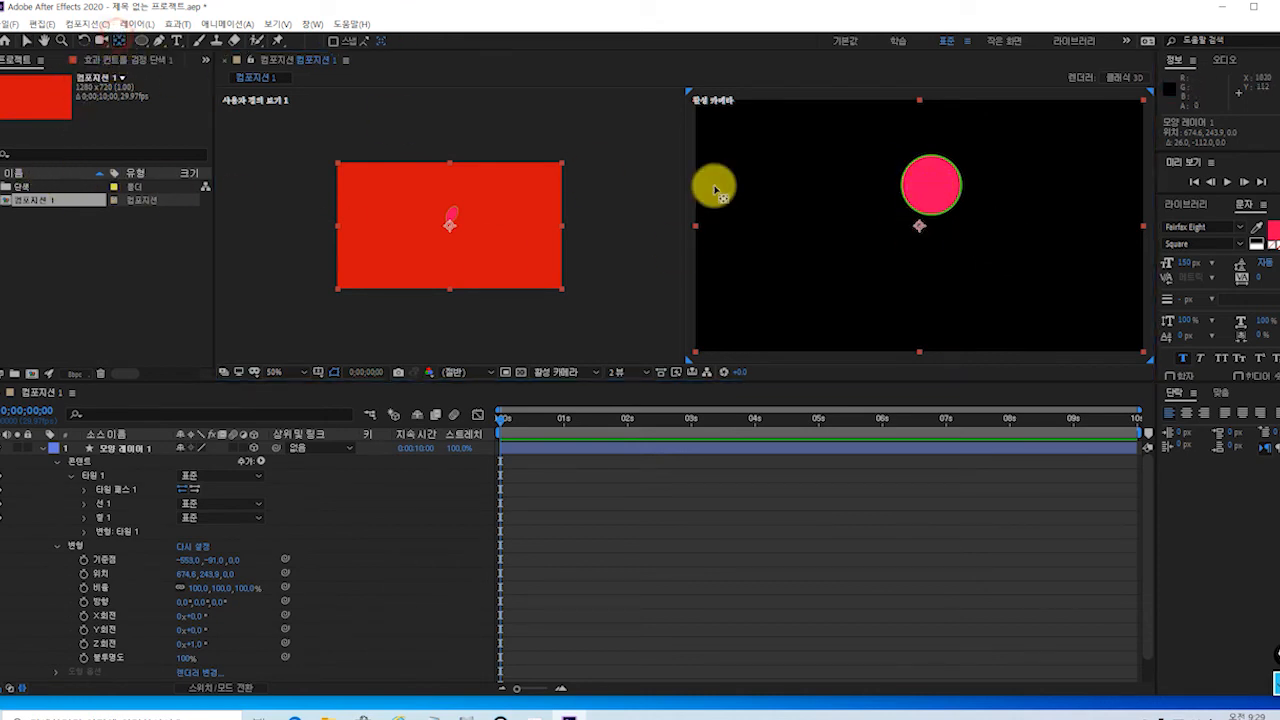
left_click_drag(919, 229, 940, 190)
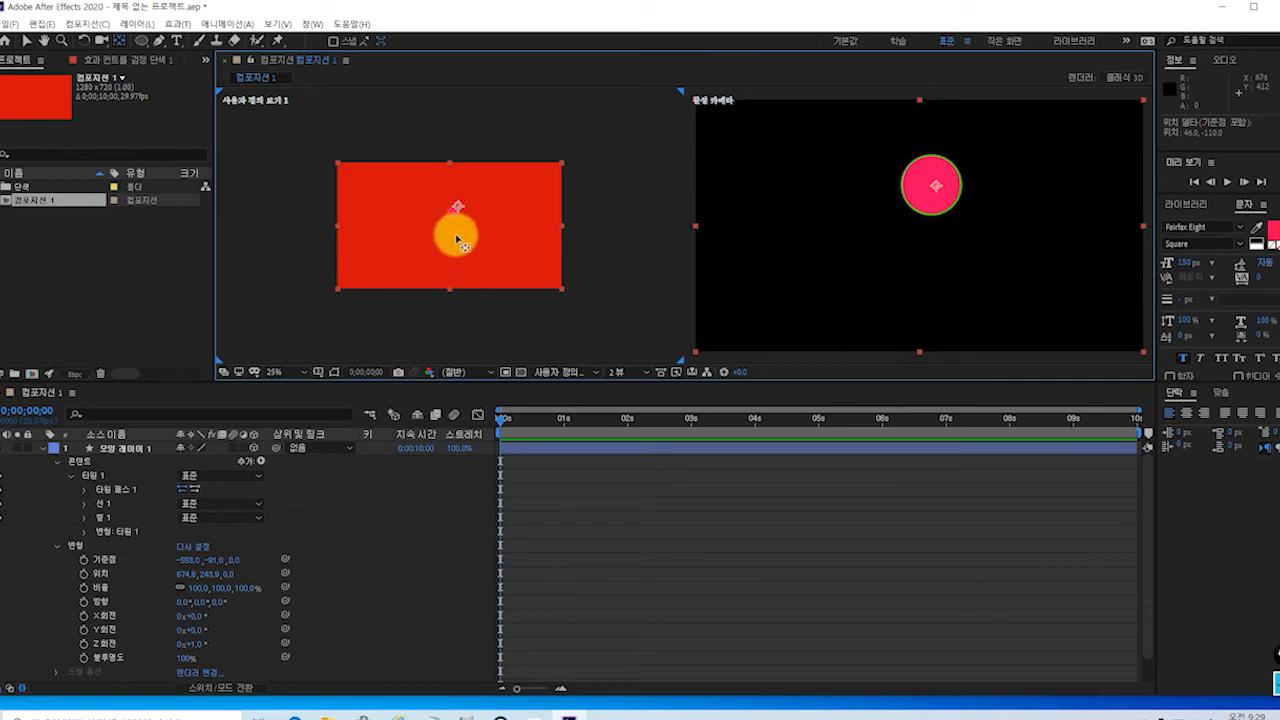
scroll(468, 238, "up", 4)
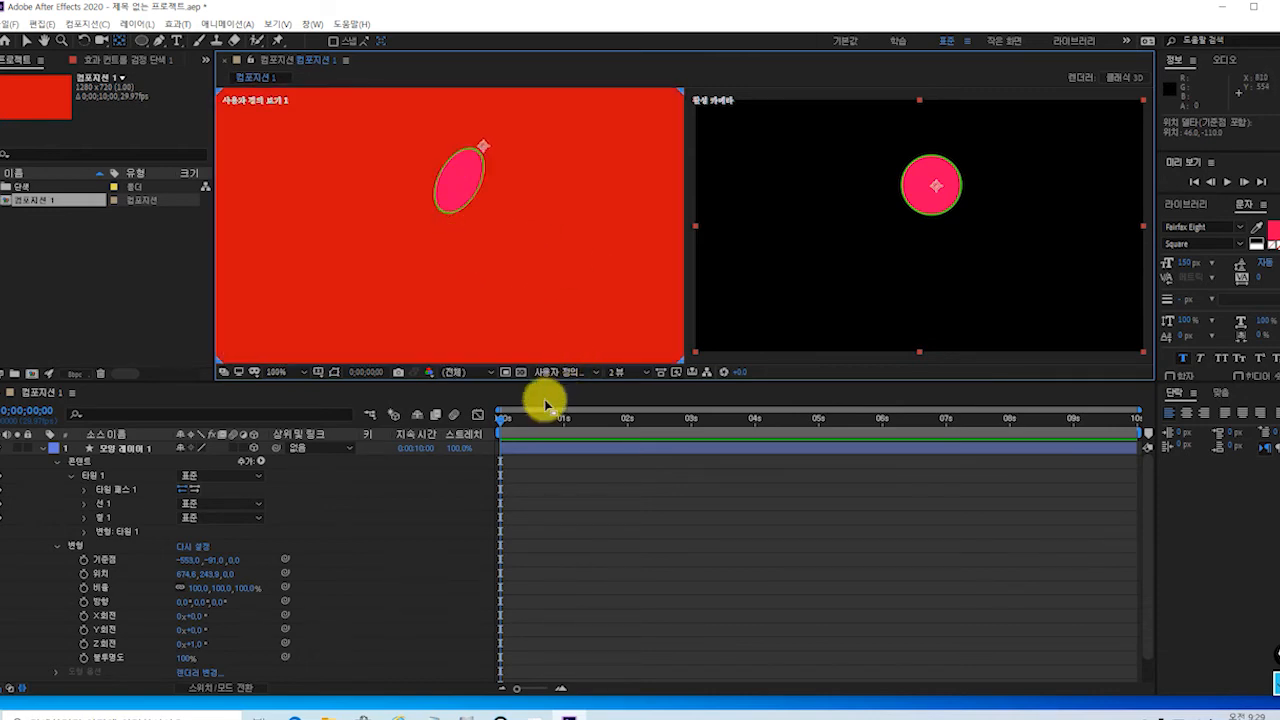
left_click(454, 178)
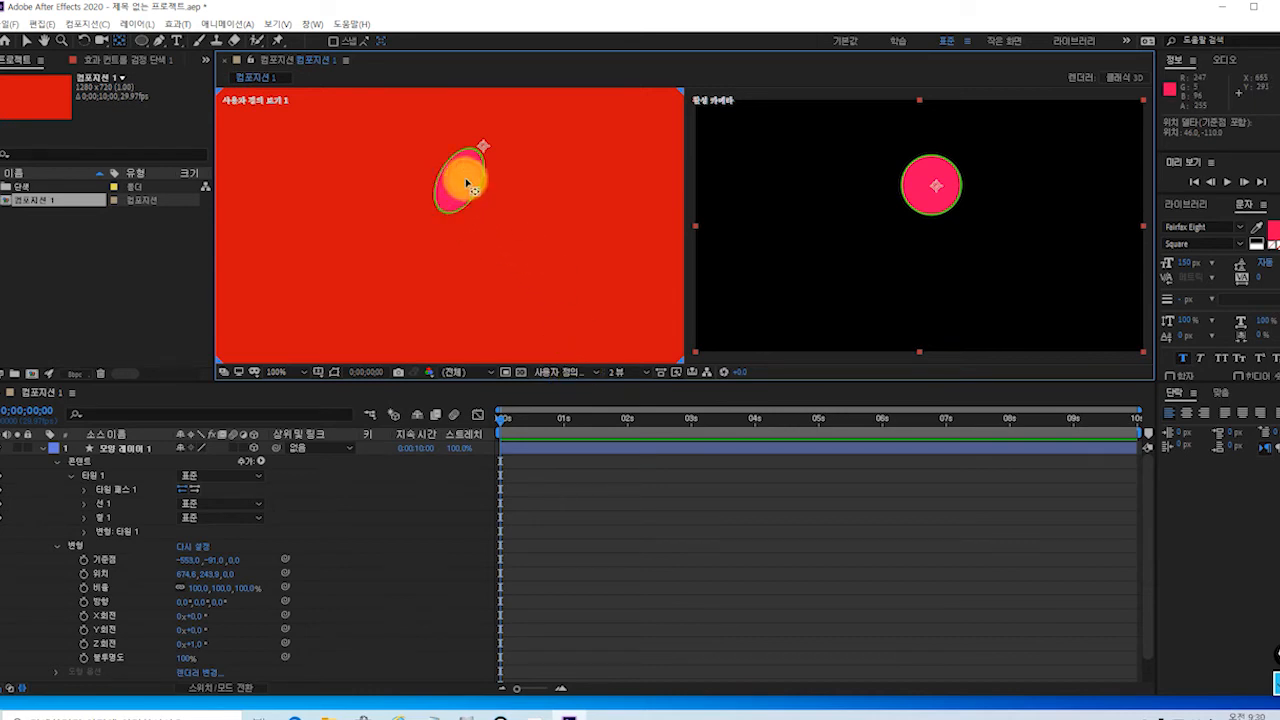
left_click_drag(484, 152, 460, 188)
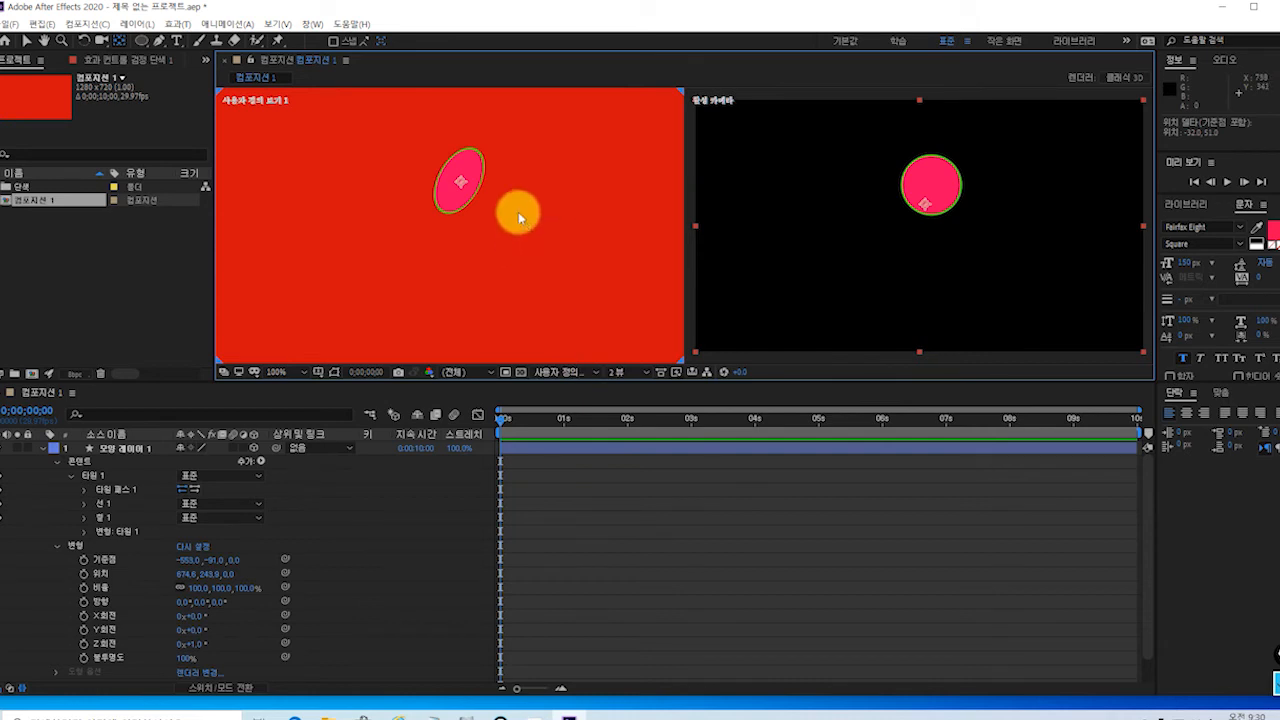
scroll(523, 210, "down", 2)
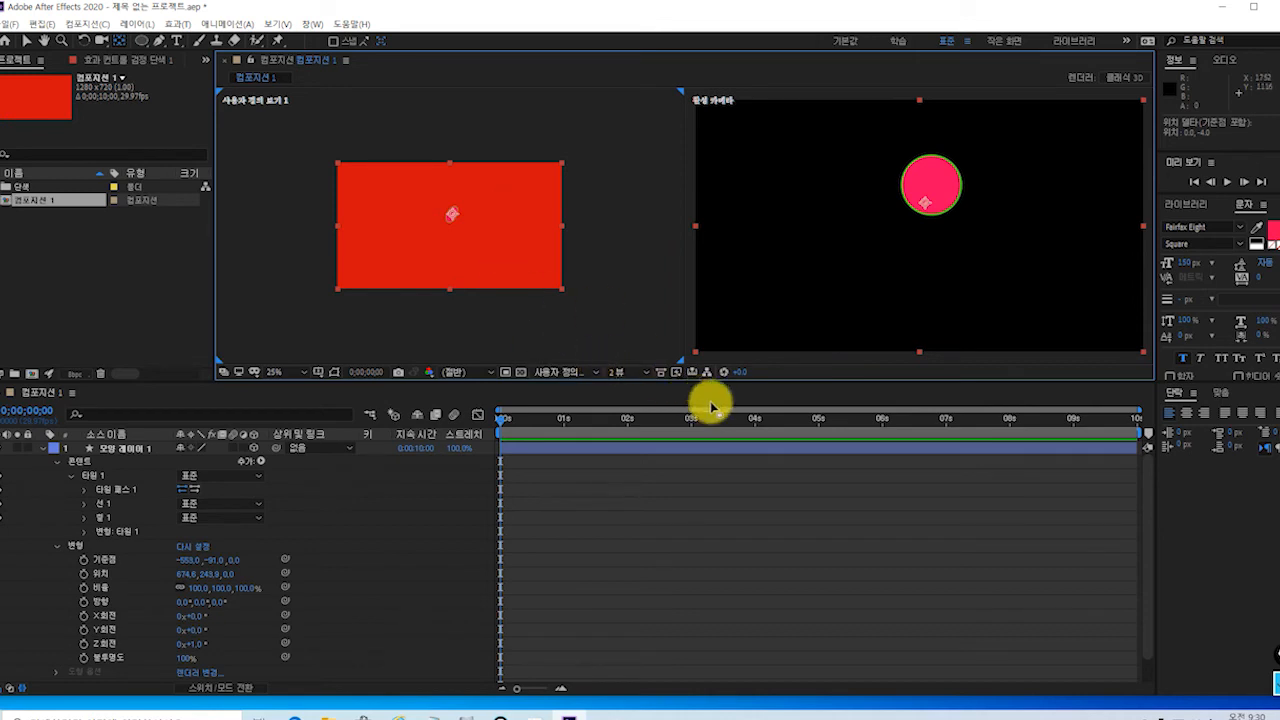
- Return to the single-view layout and move the black solid's anchor point to the circle's center
left_click(646, 372)
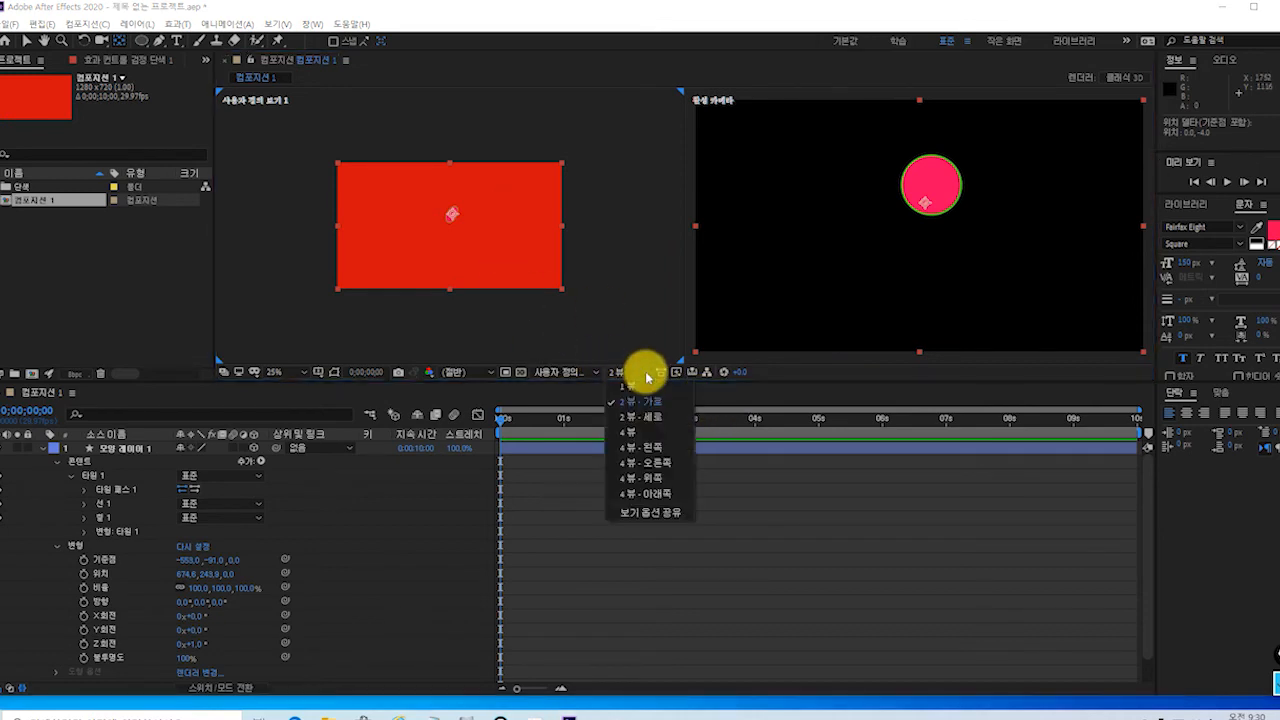
left_click(636, 393)
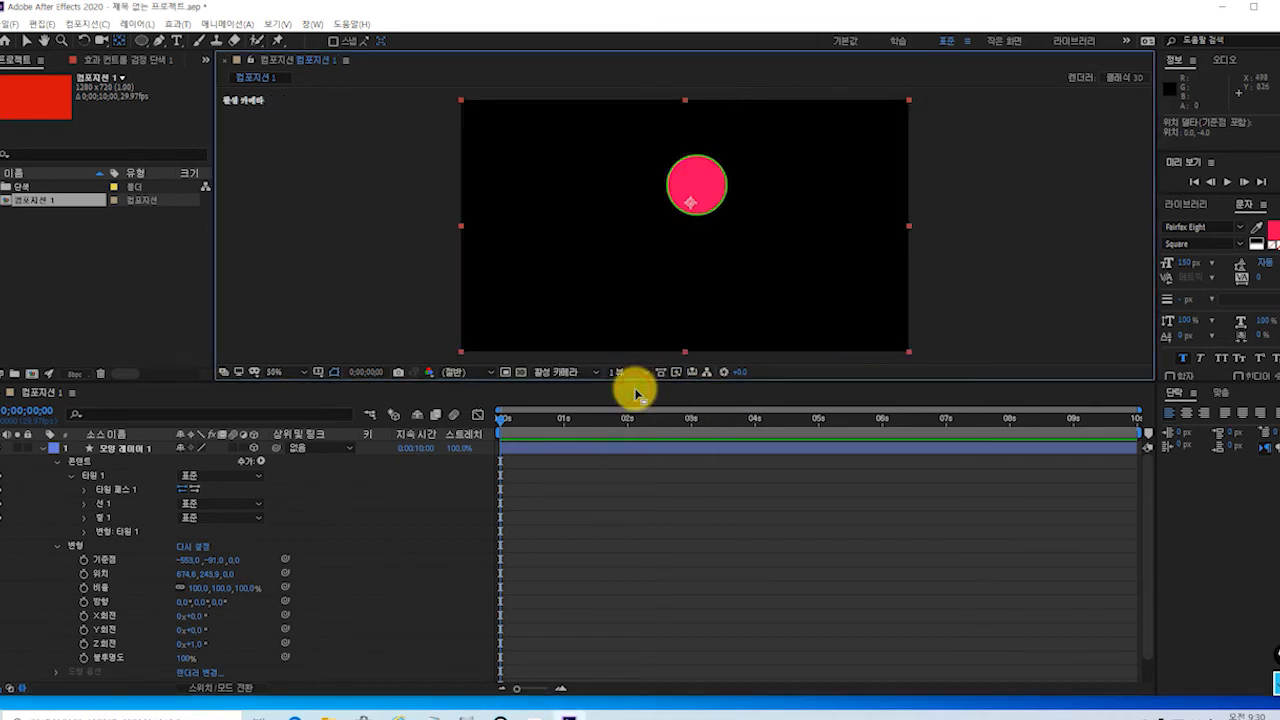
left_click(698, 203)
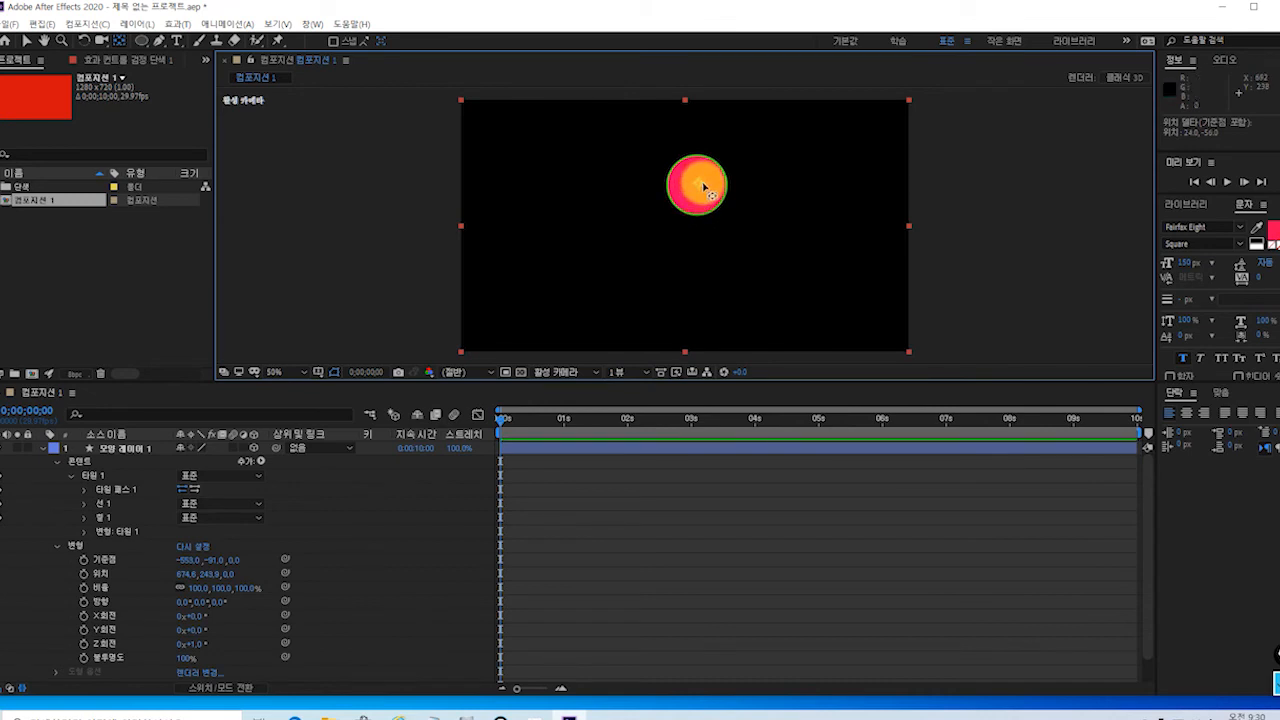
- Delete the shape layer containing the circle from the composition
left_click(135, 449)
key("Delete")
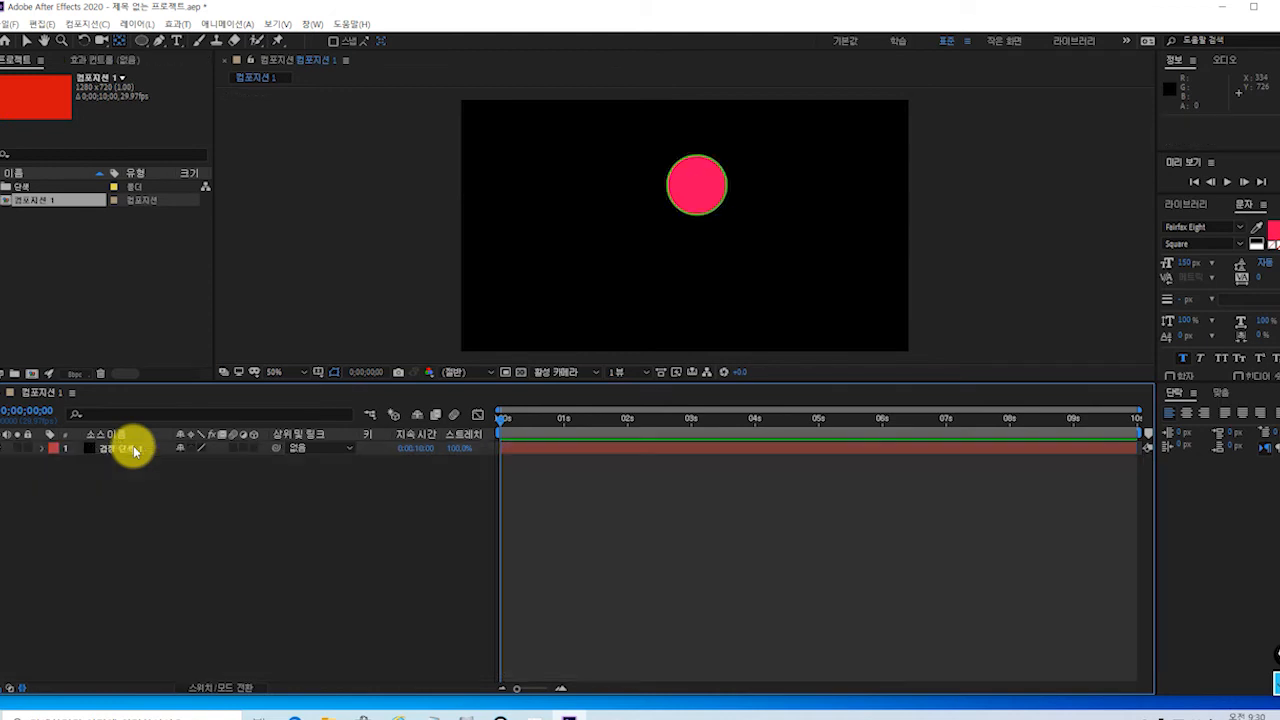
- With no layer selected, draw a circle about 170 px across as a new shape above and left of the frame's center with the Ellipse tool
left_click(135, 452)
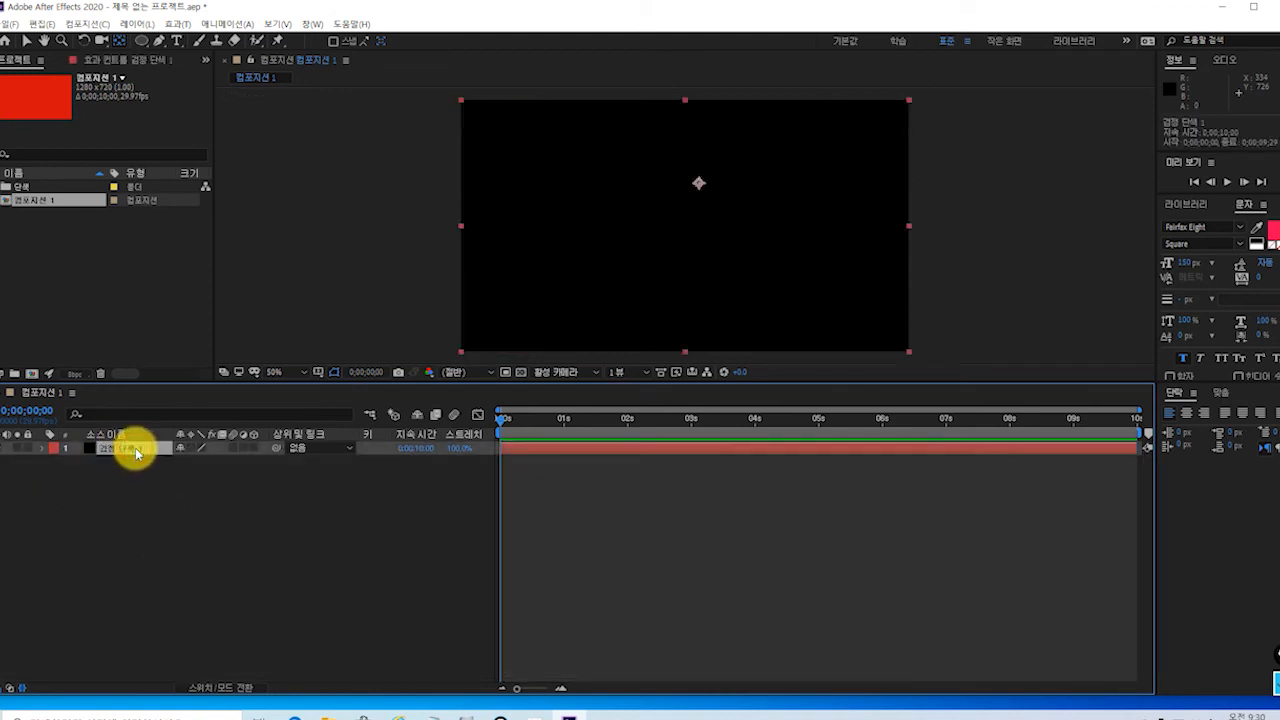
left_click(158, 512)
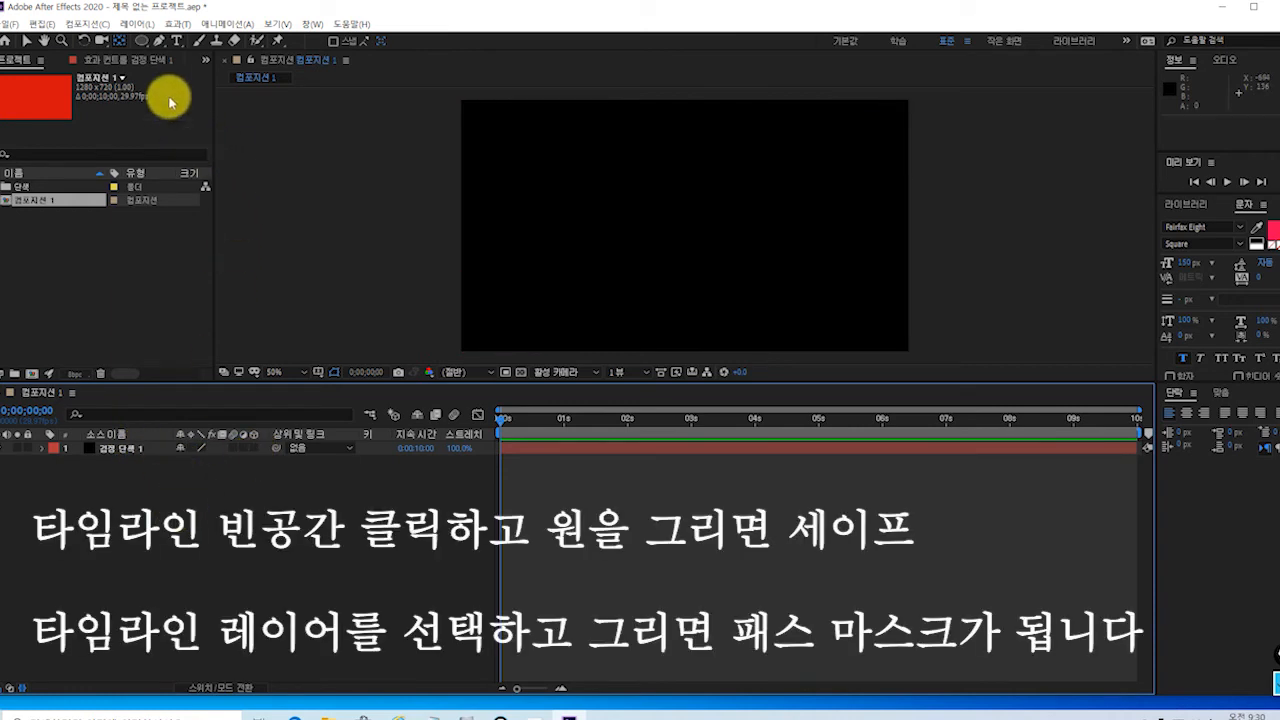
left_click(141, 40)
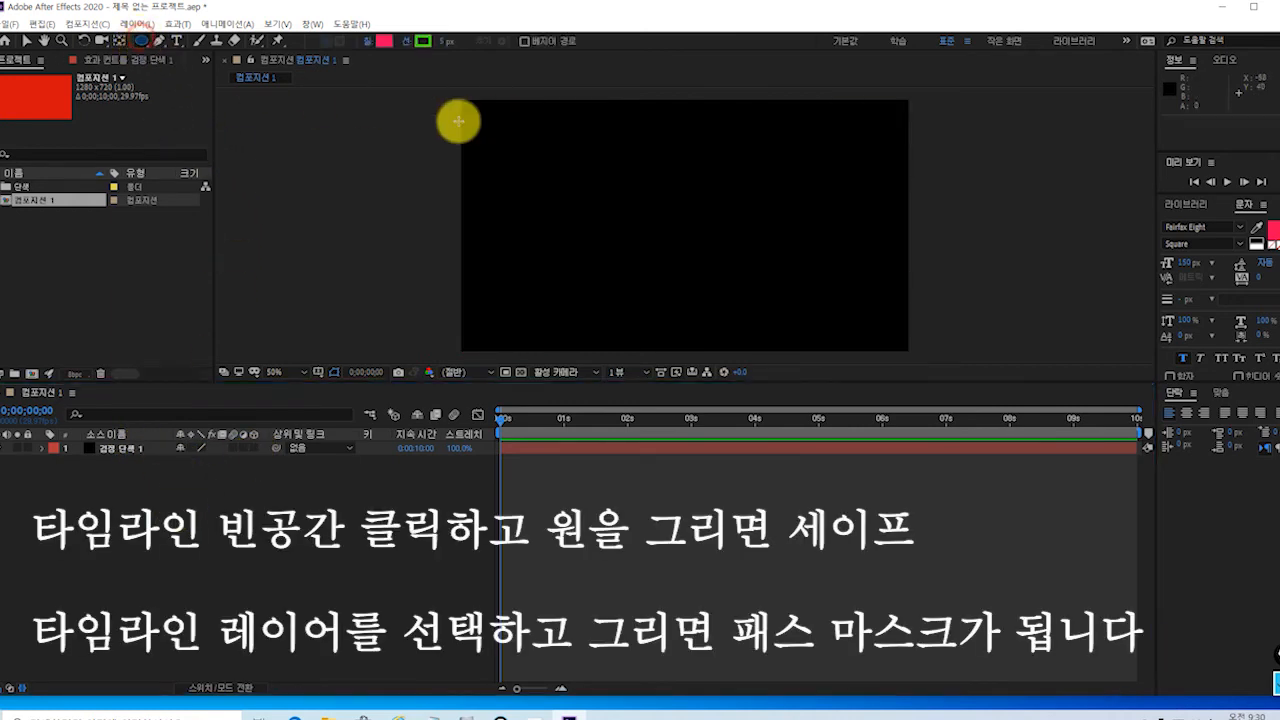
left_click_drag(591, 130, 651, 190)
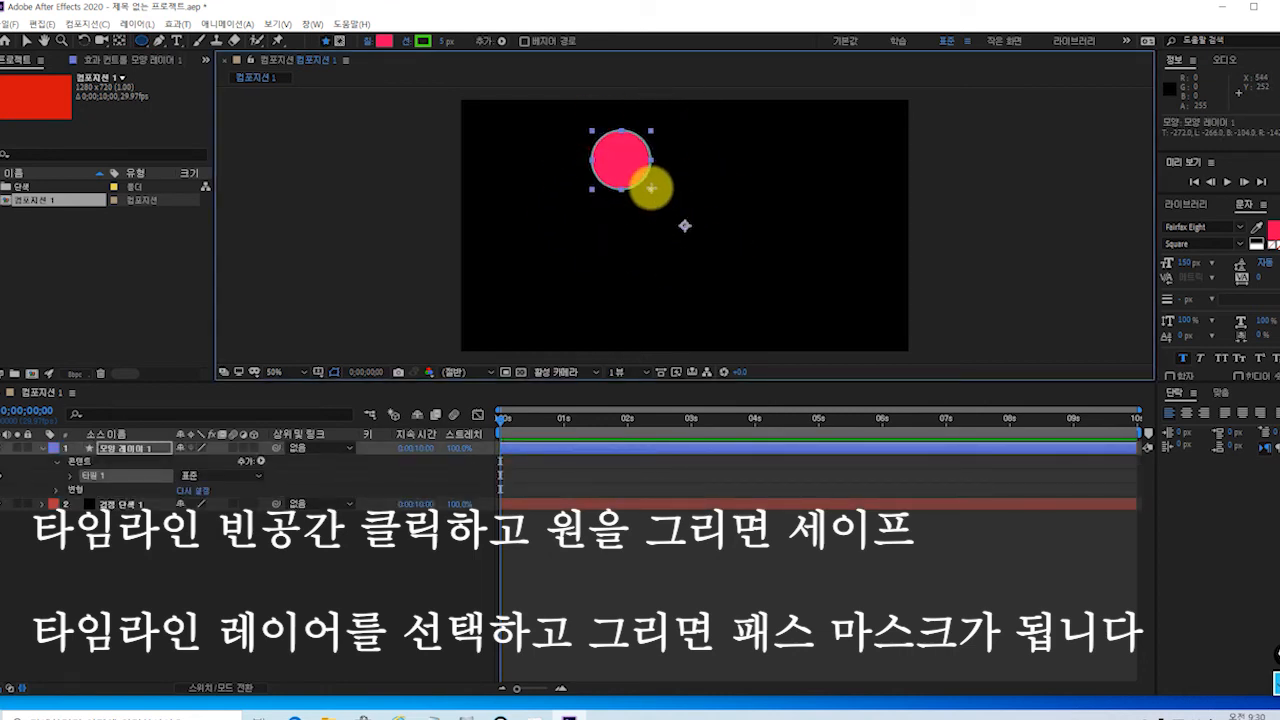
- Delete the circle and its shape layer, leaving only the black solid in the composition
key("Delete")
left_click(133, 491)
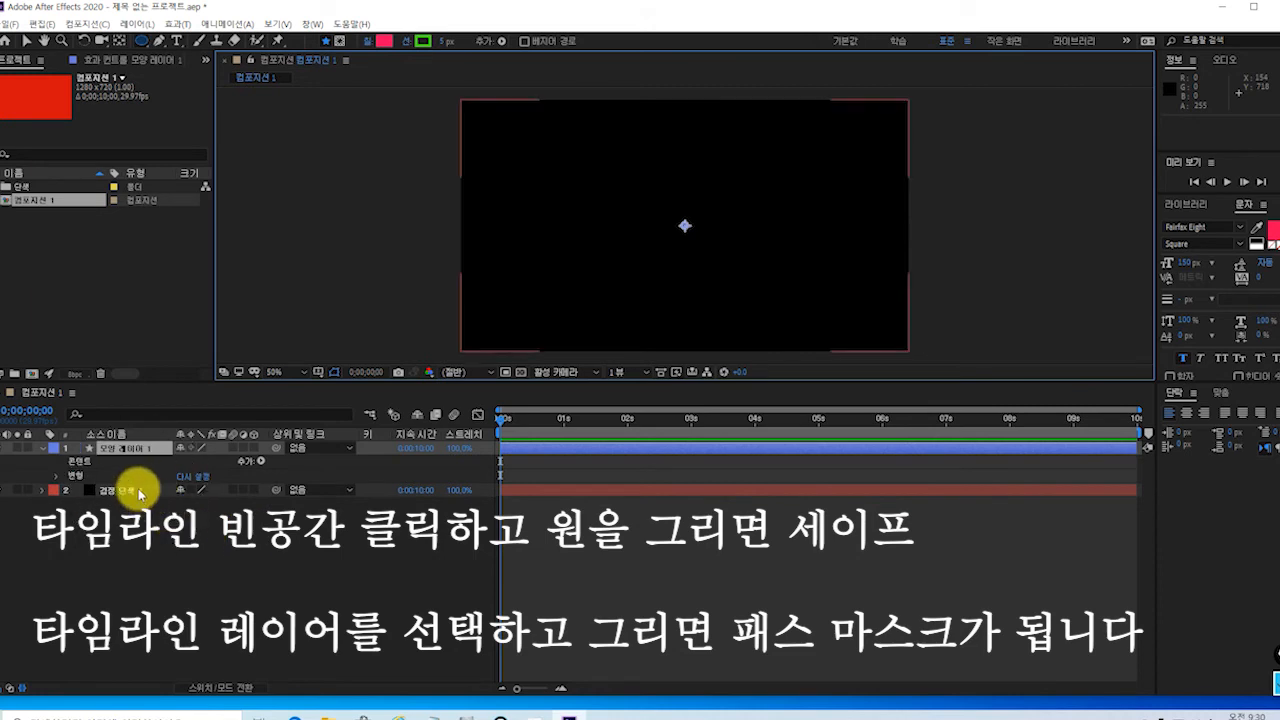
left_click(119, 458)
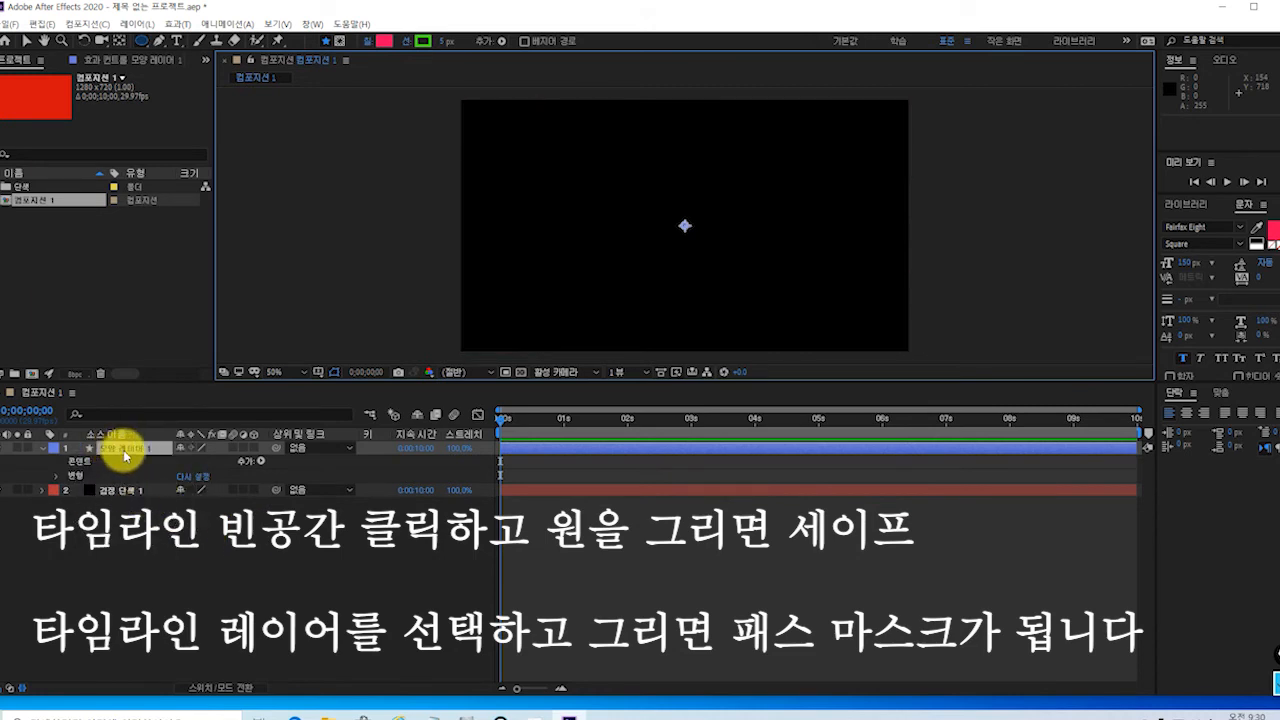
key("Delete")
- Select the black solid and draw an elliptical mask about 260 by 246 px on it, slightly above the frame's center
left_click(117, 454)
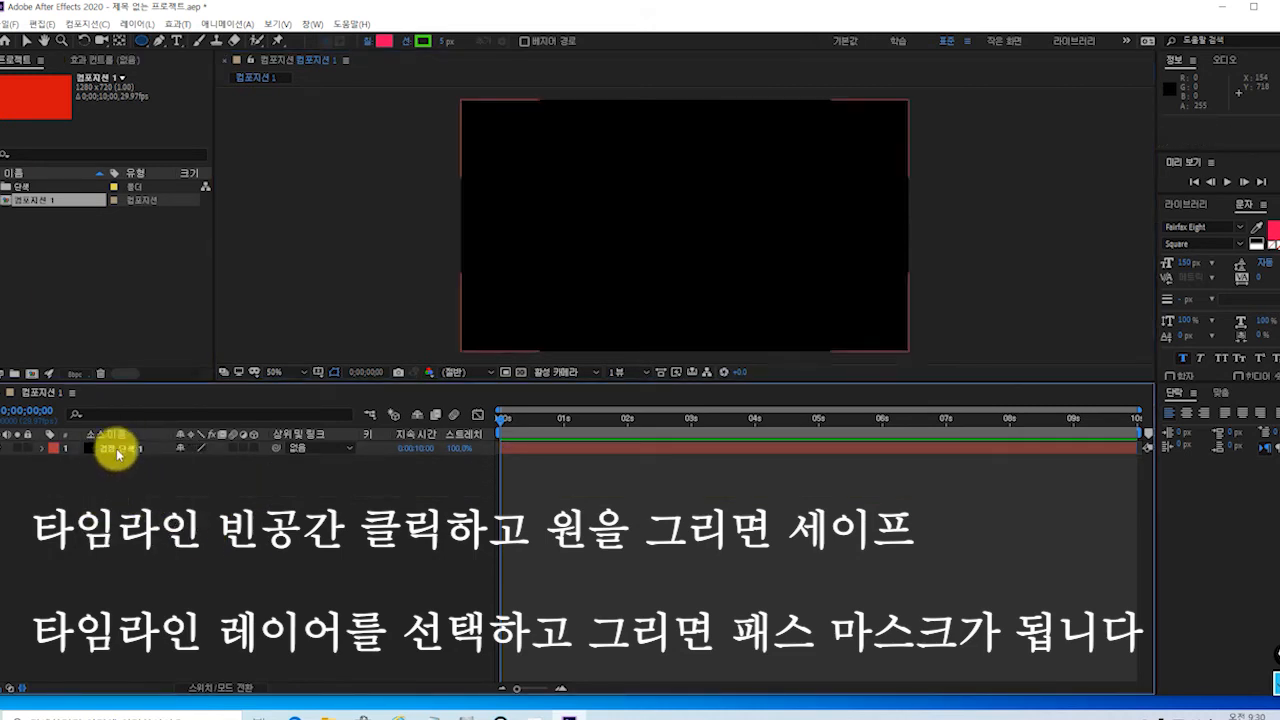
left_click(117, 454)
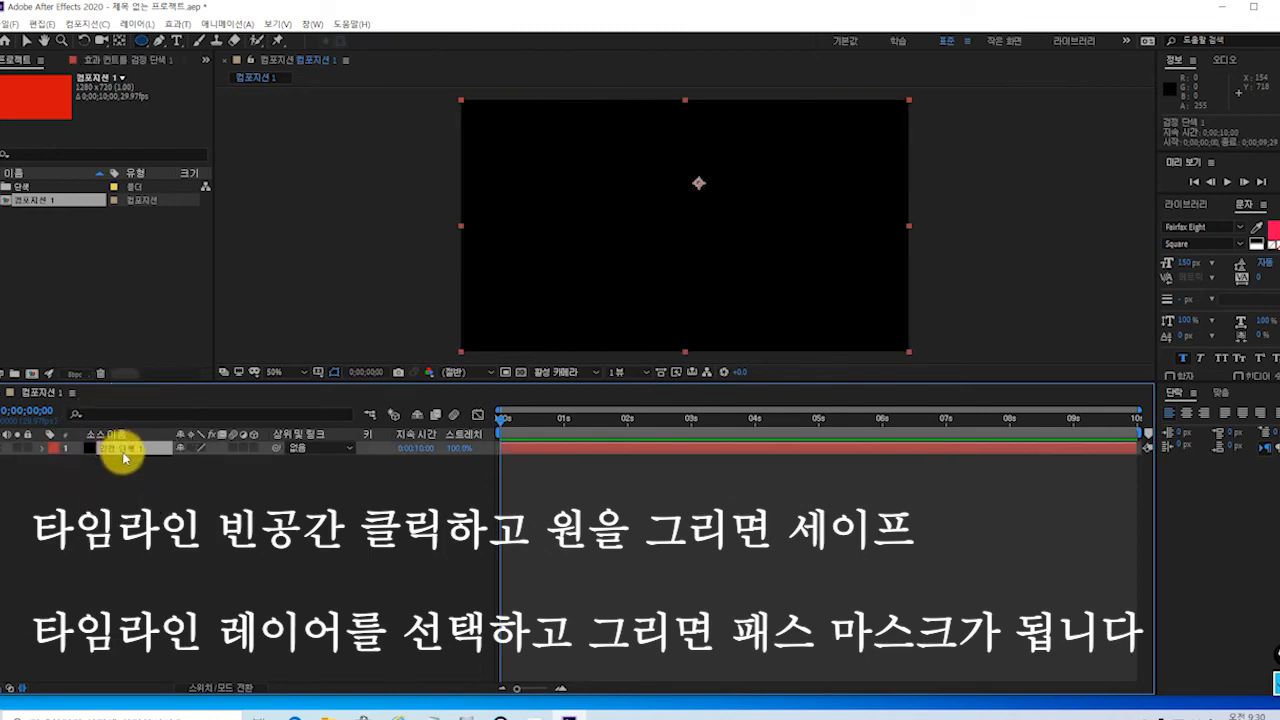
left_click(137, 450)
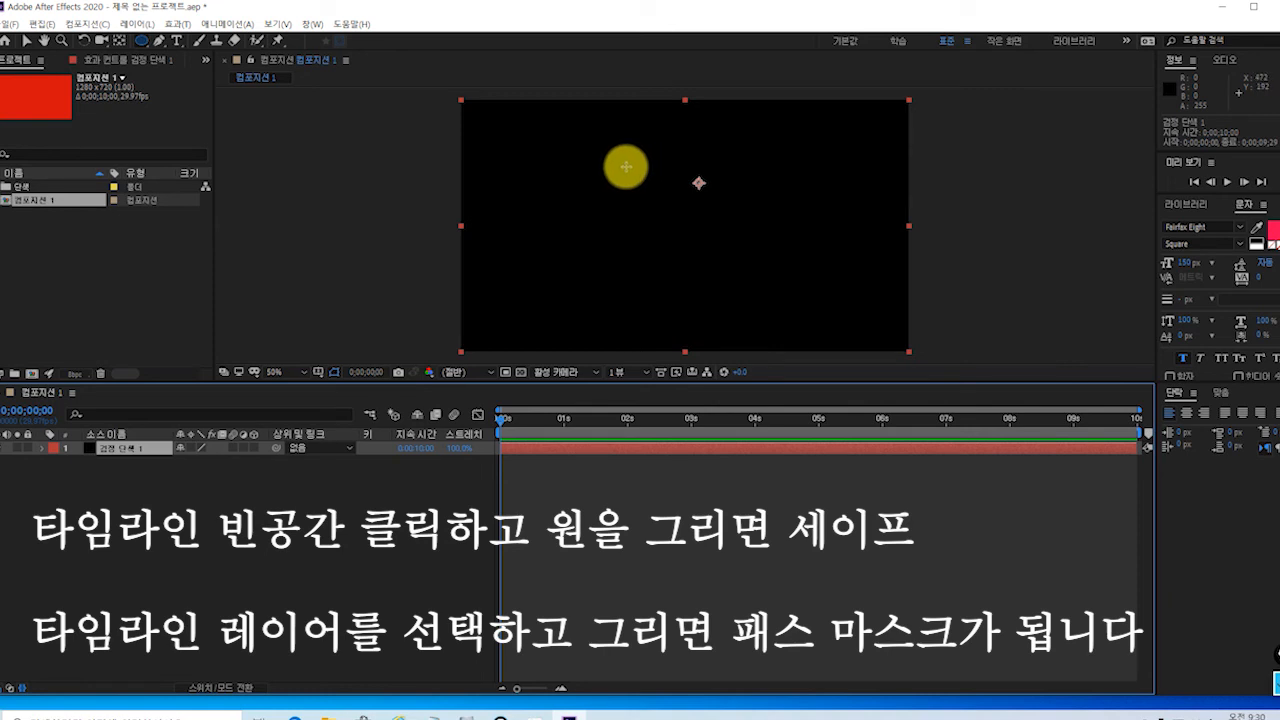
left_click_drag(626, 166, 719, 249)
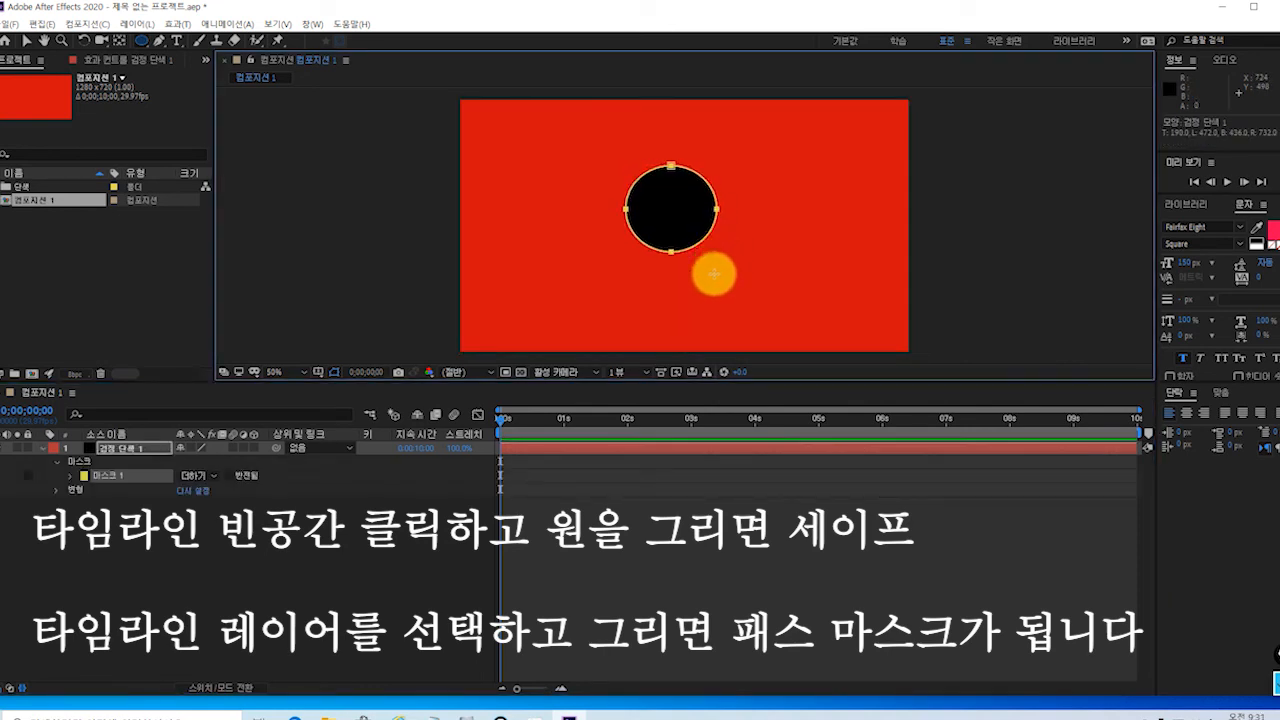
left_click(683, 226)
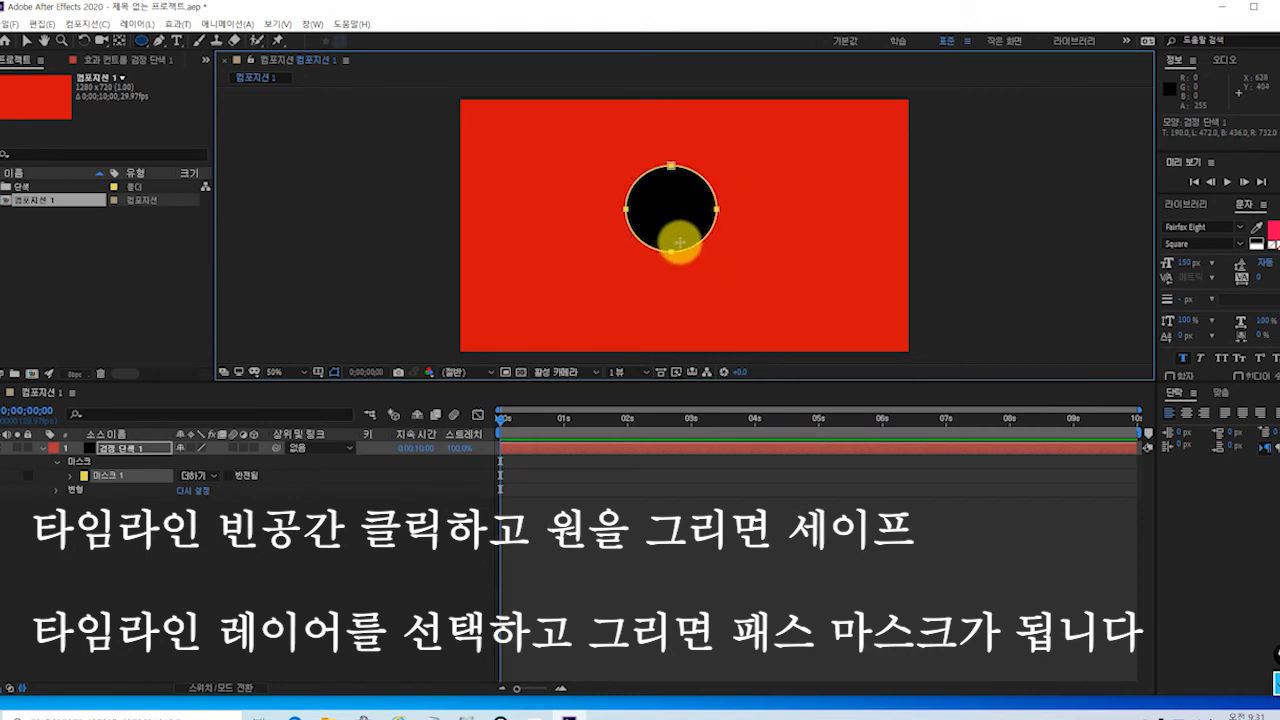
left_click(688, 237)
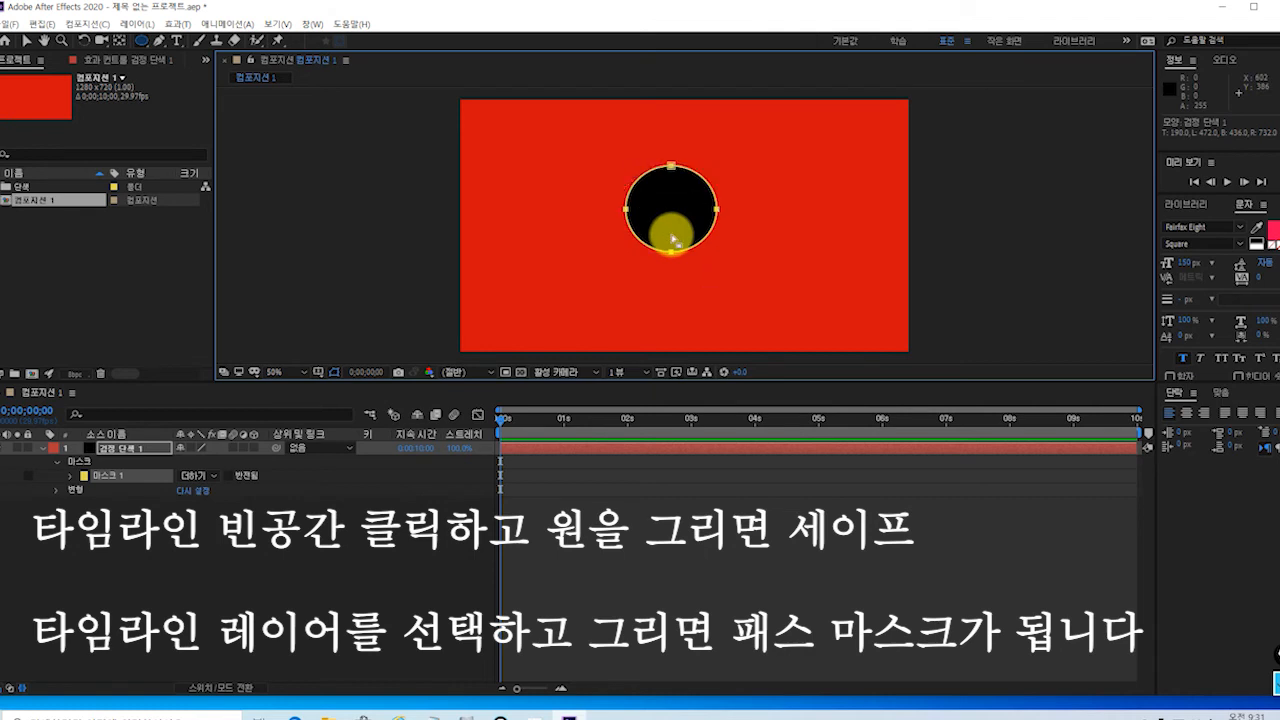
left_click(129, 453)
left_click(133, 455)
left_click(129, 449)
left_click(120, 451)
left_click(120, 454)
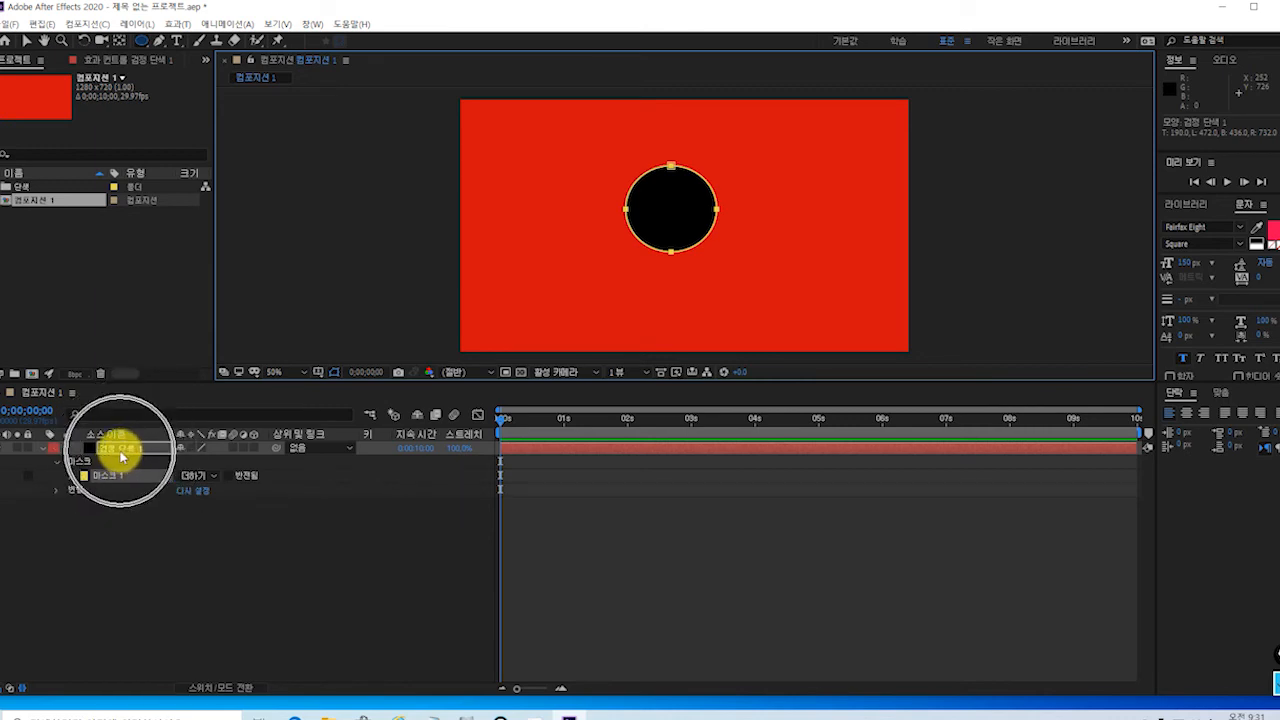
left_click(122, 452)
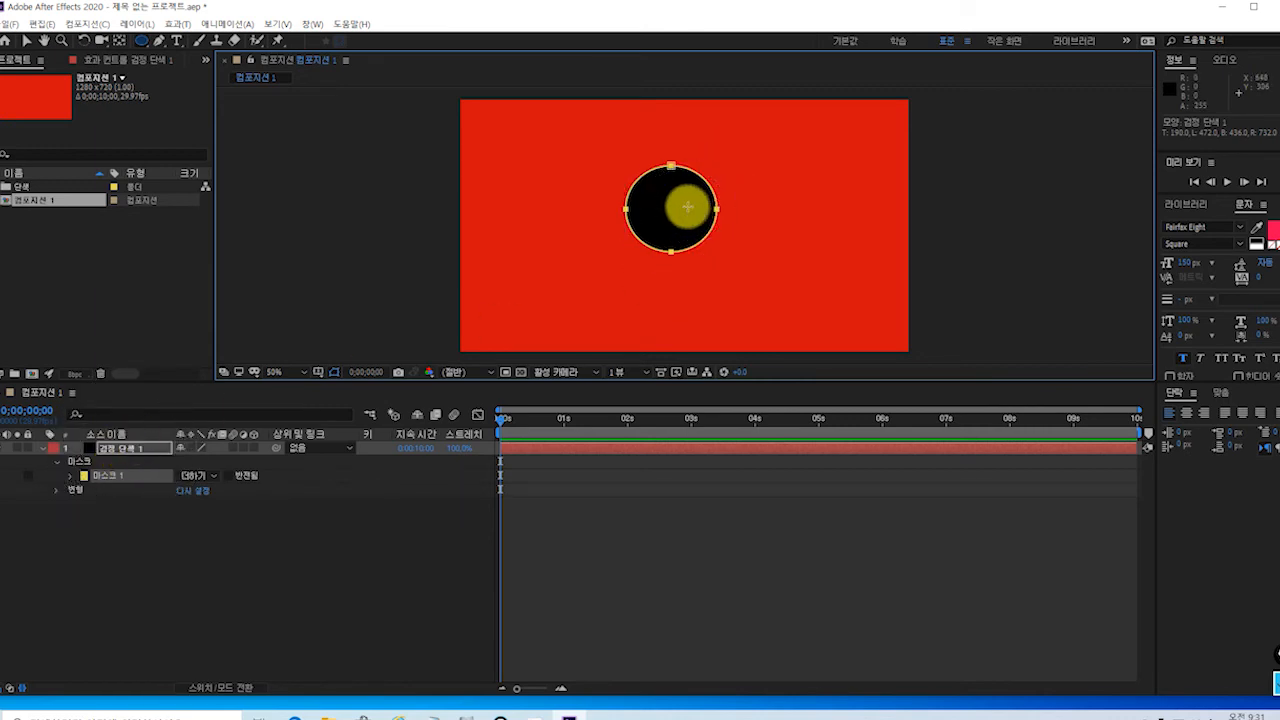
- Delete the elliptical mask from the black solid
left_click(135, 450)
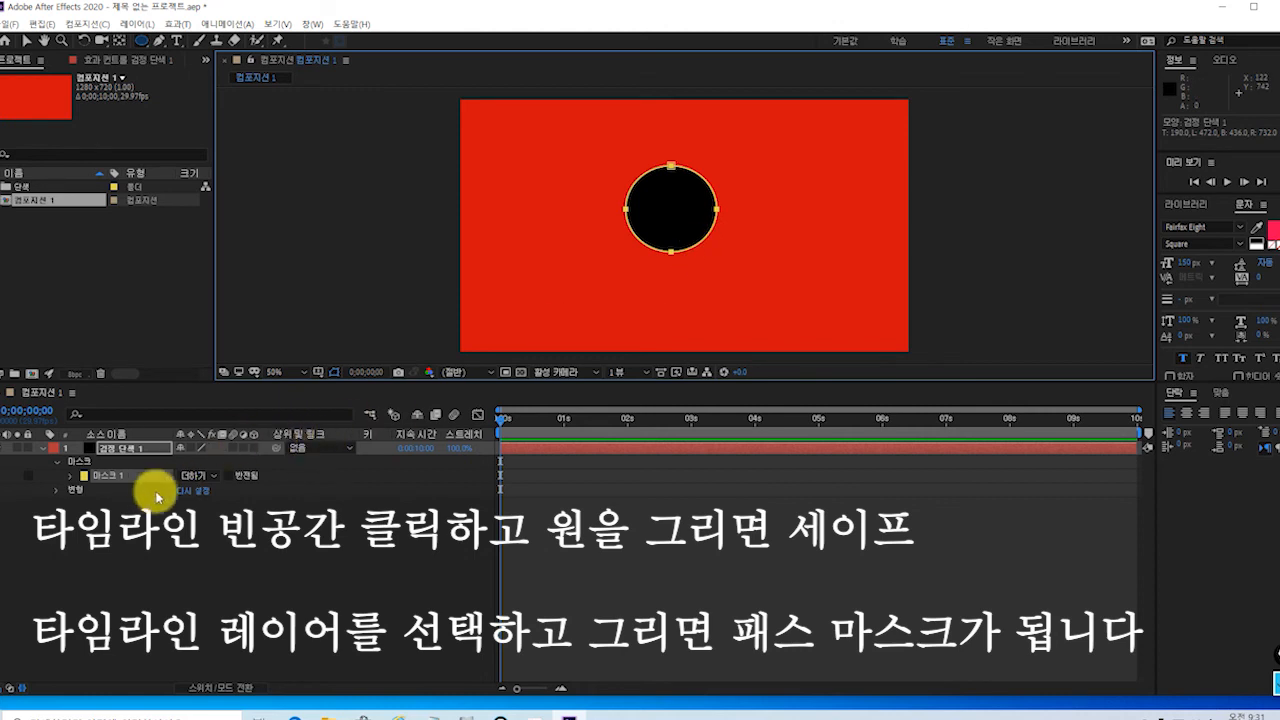
left_click(124, 480)
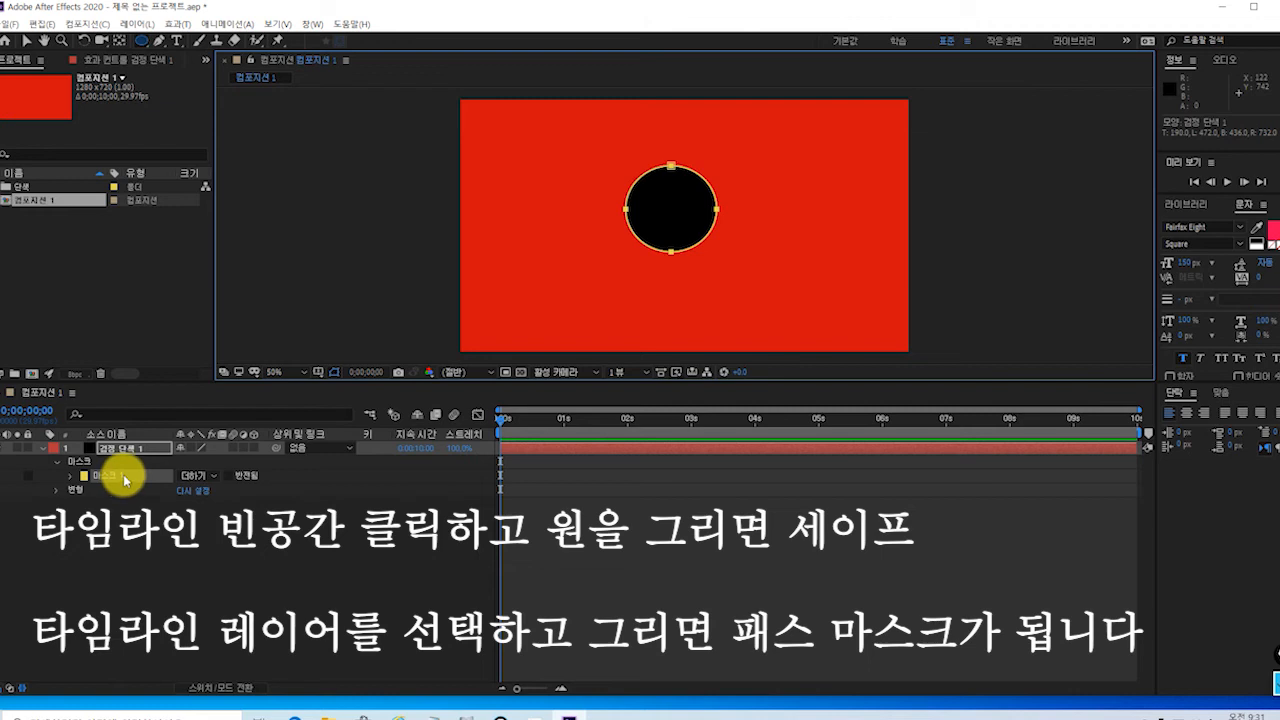
key("Delete")
- Use the Pen tool on the selected black solid to start an arched mask path from outside the frame's left side to a smooth vertex near its center
left_click(115, 451)
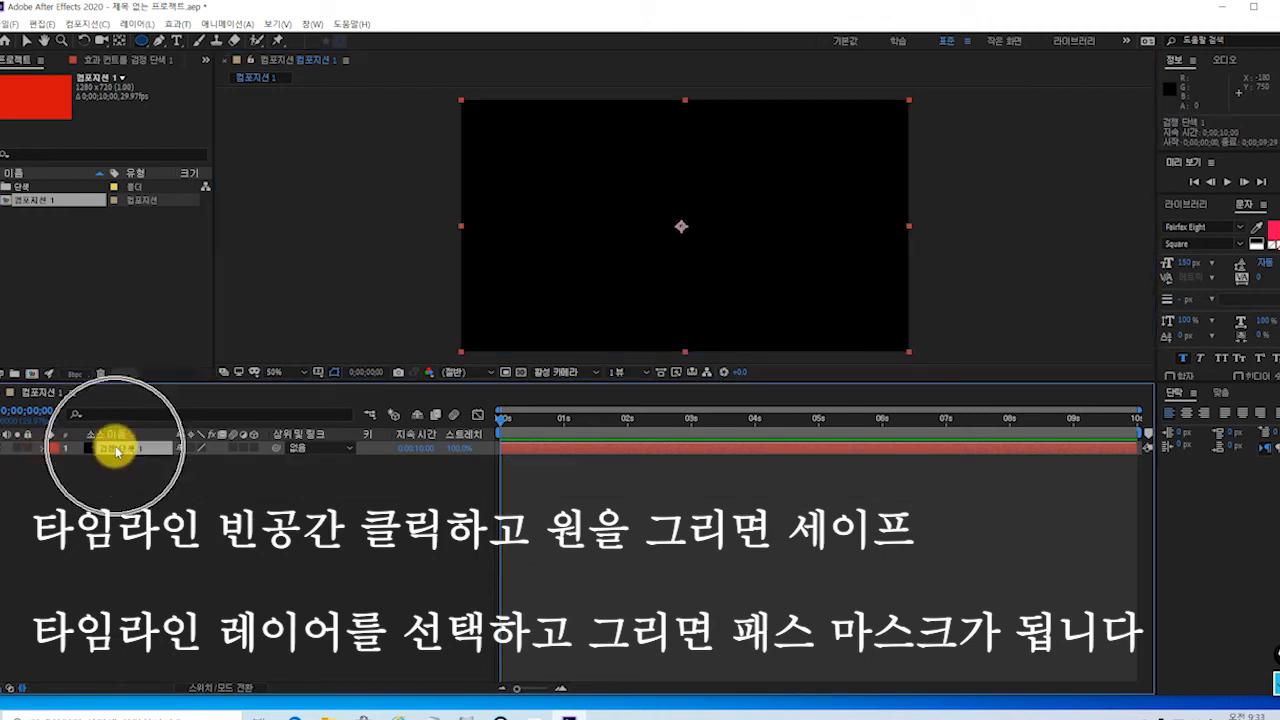
left_click(117, 452)
left_click(132, 450)
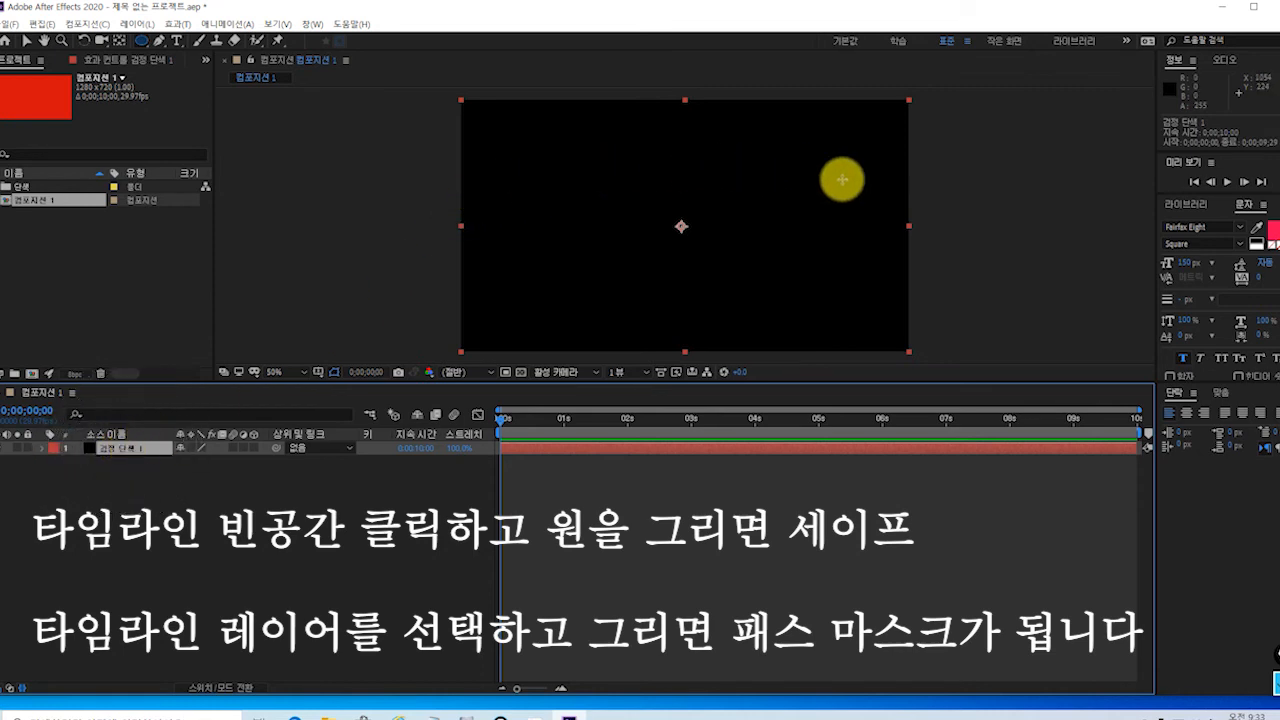
left_click(160, 42)
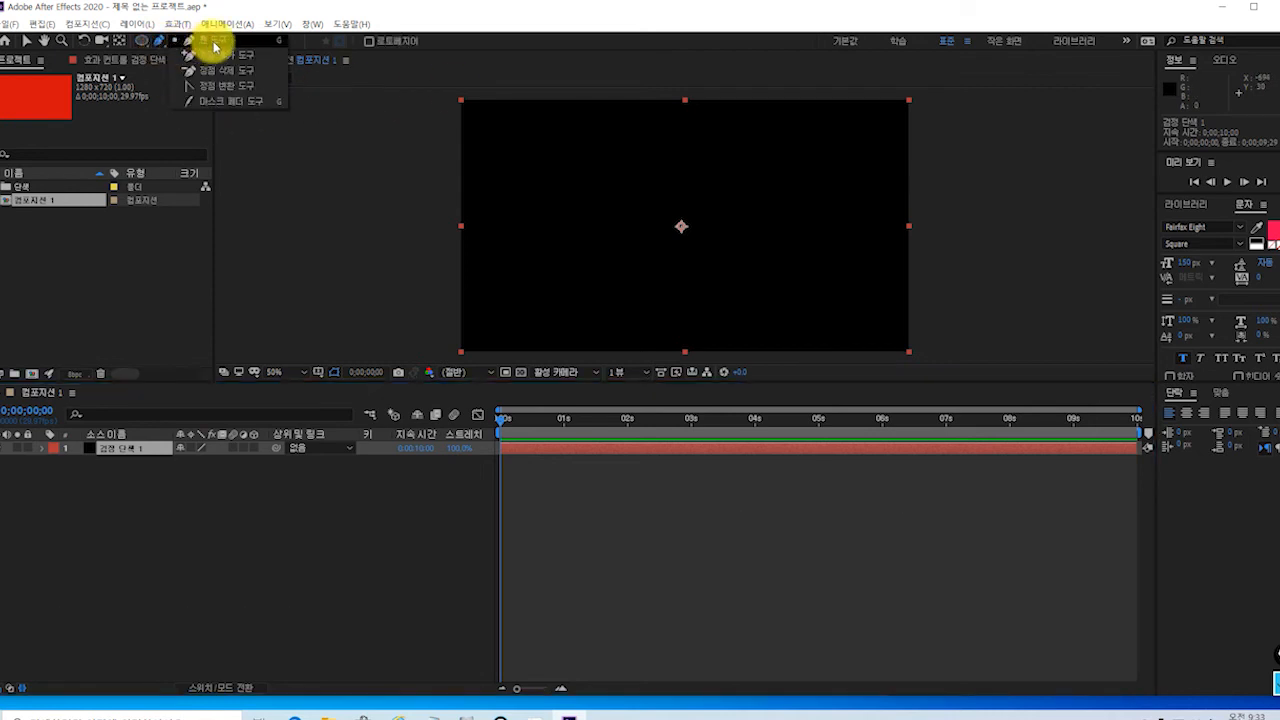
left_click(213, 45)
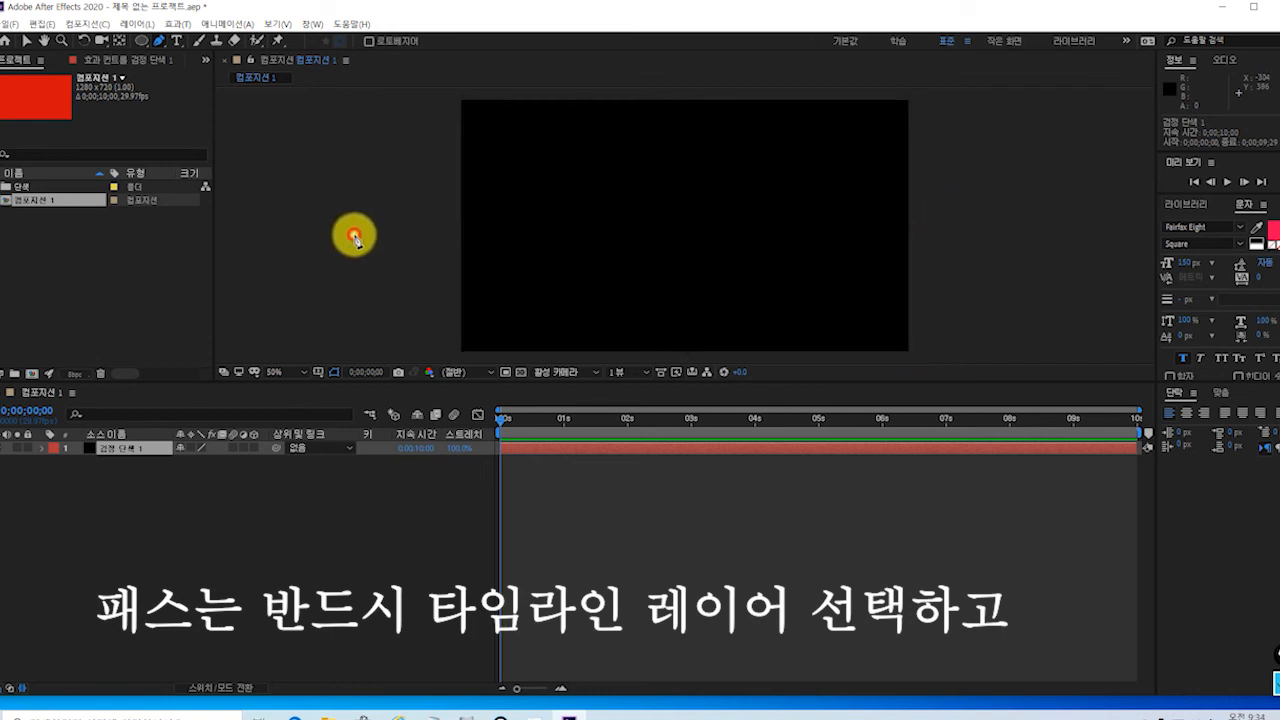
left_click(354, 237)
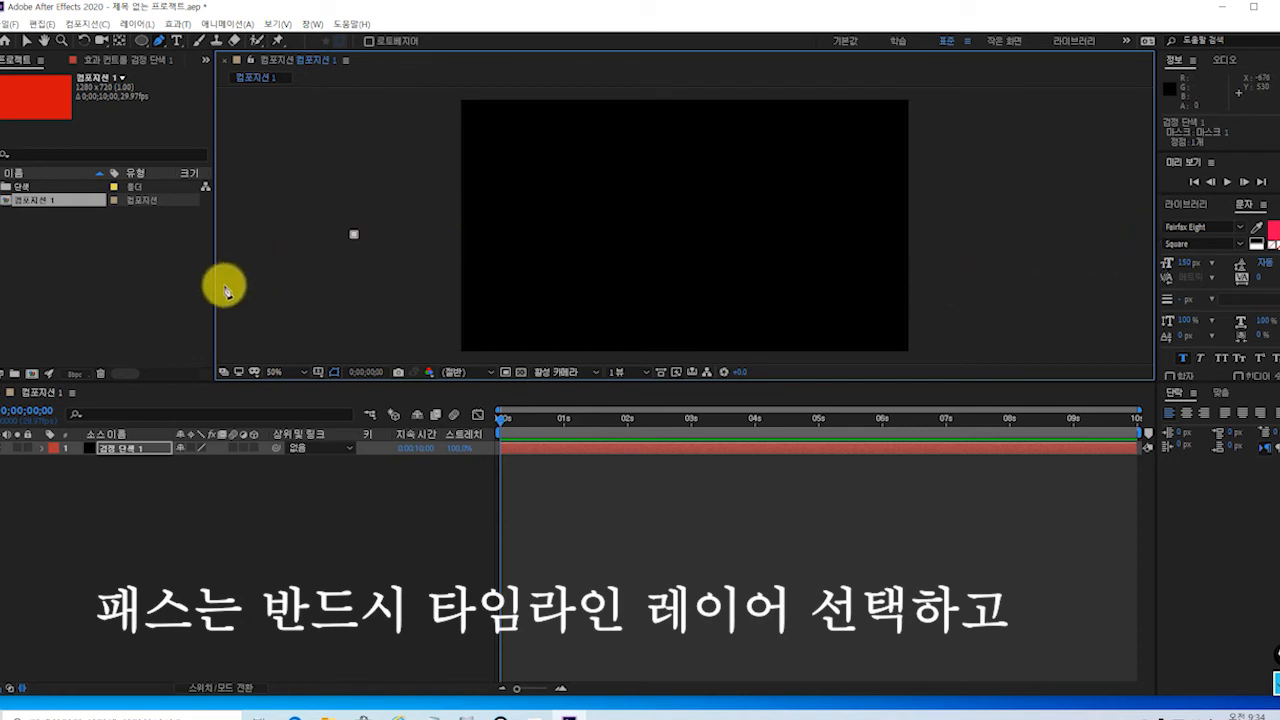
left_click(354, 237)
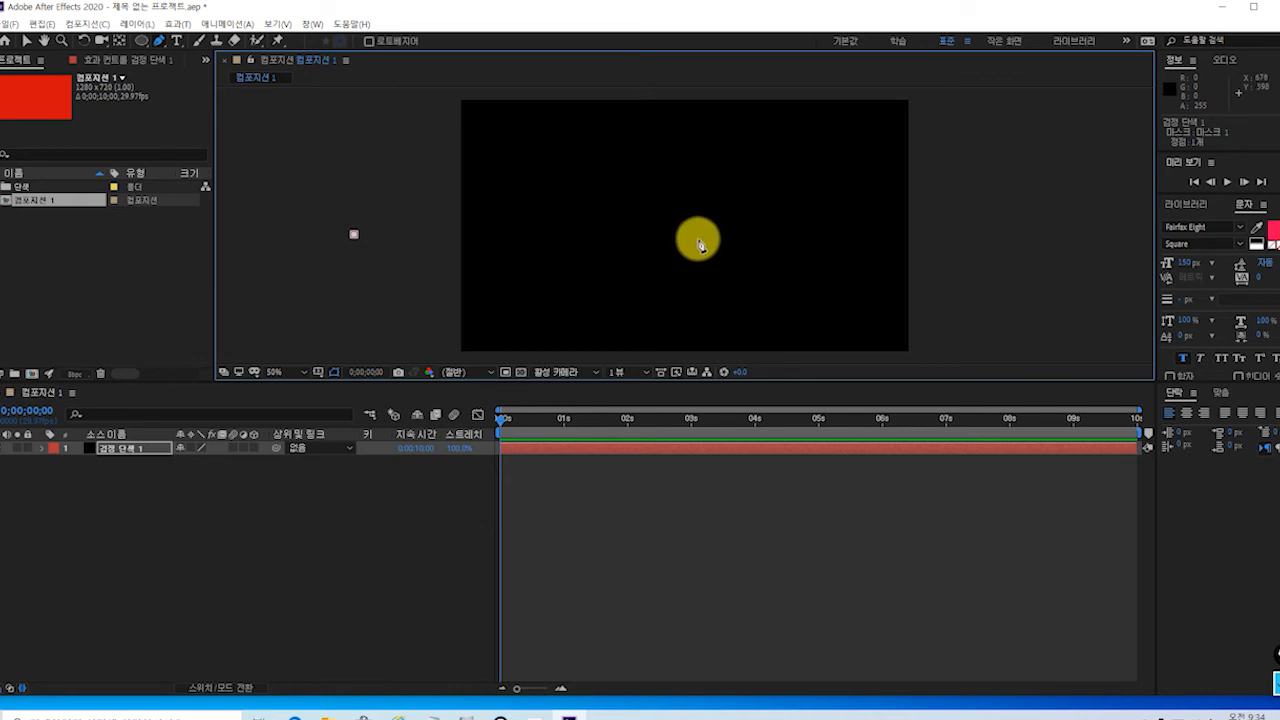
left_click(698, 241)
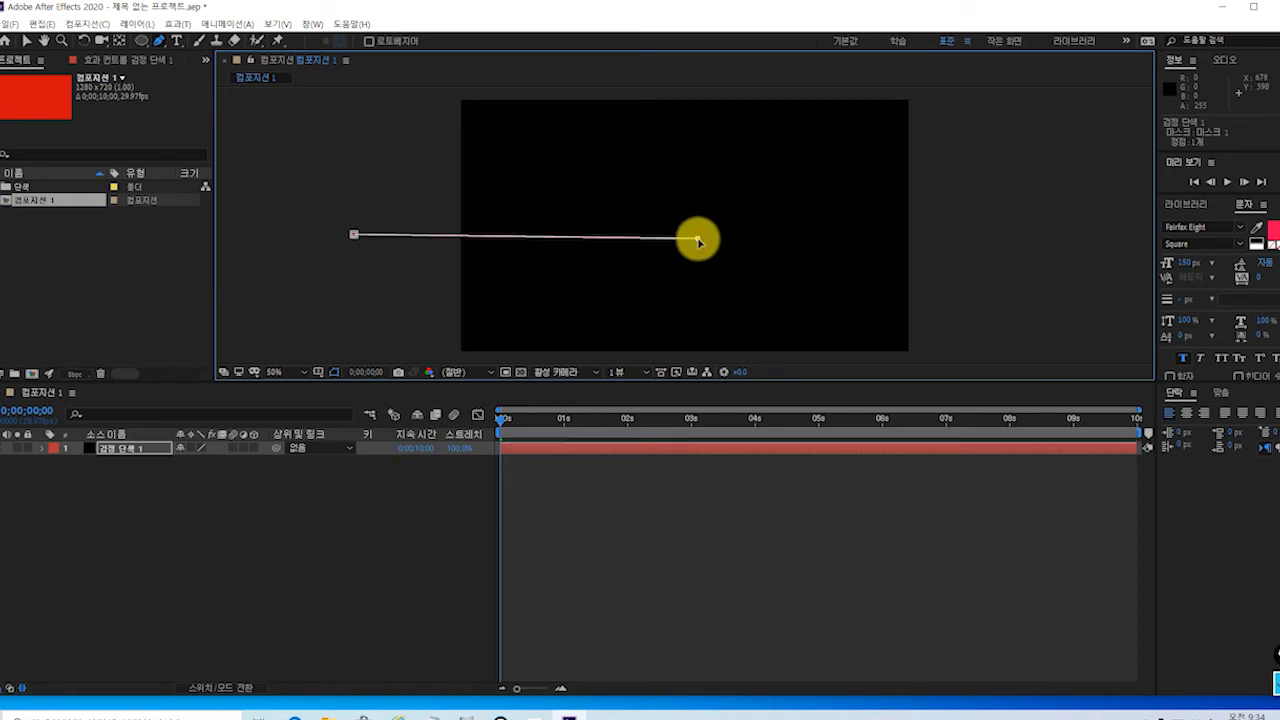
left_click_drag(698, 241, 794, 385)
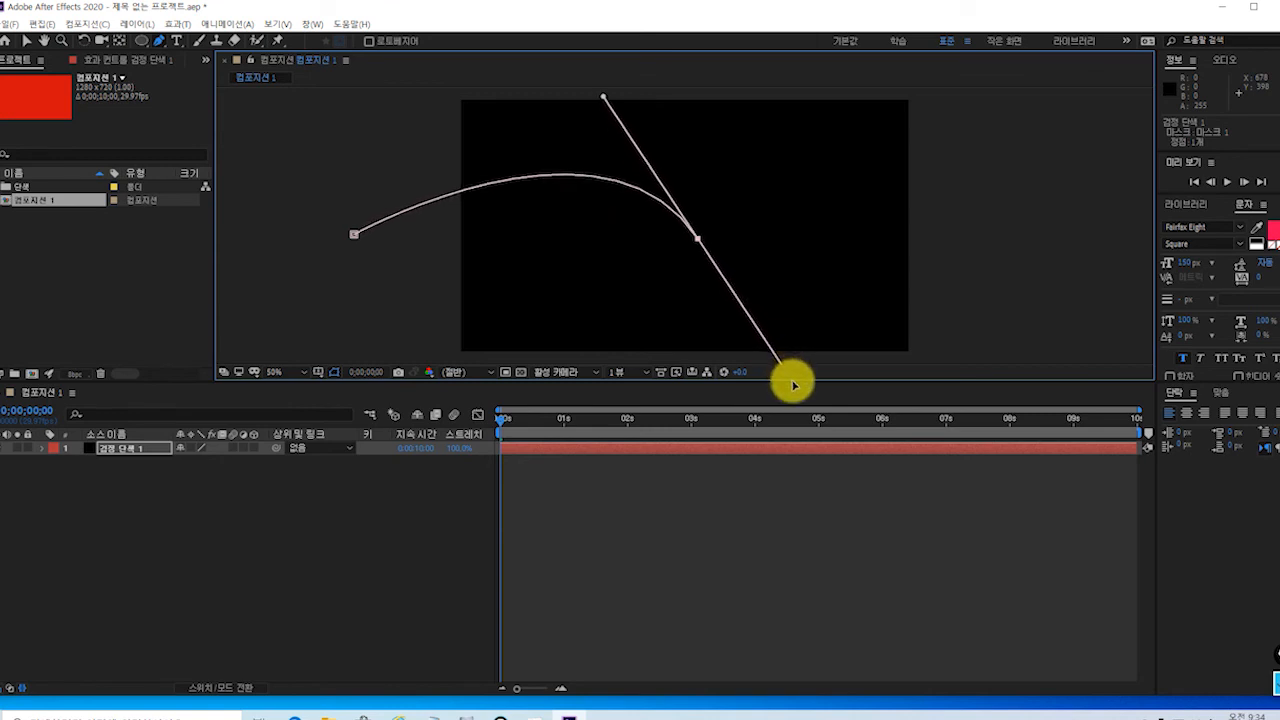
left_click_drag(794, 385, 792, 380)
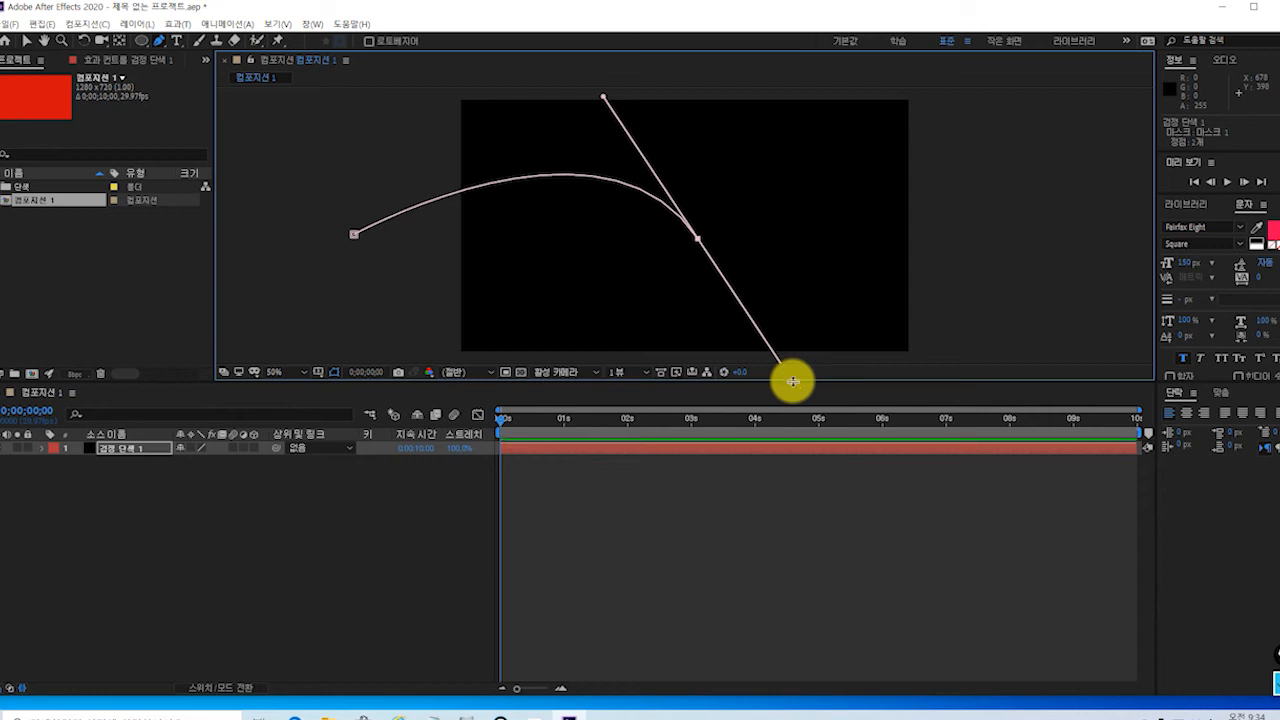
- Extend the mask path into an S-curve with a smooth third vertex outside the frame's right side
left_click(1030, 229)
left_click_drag(1030, 229, 1051, 131)
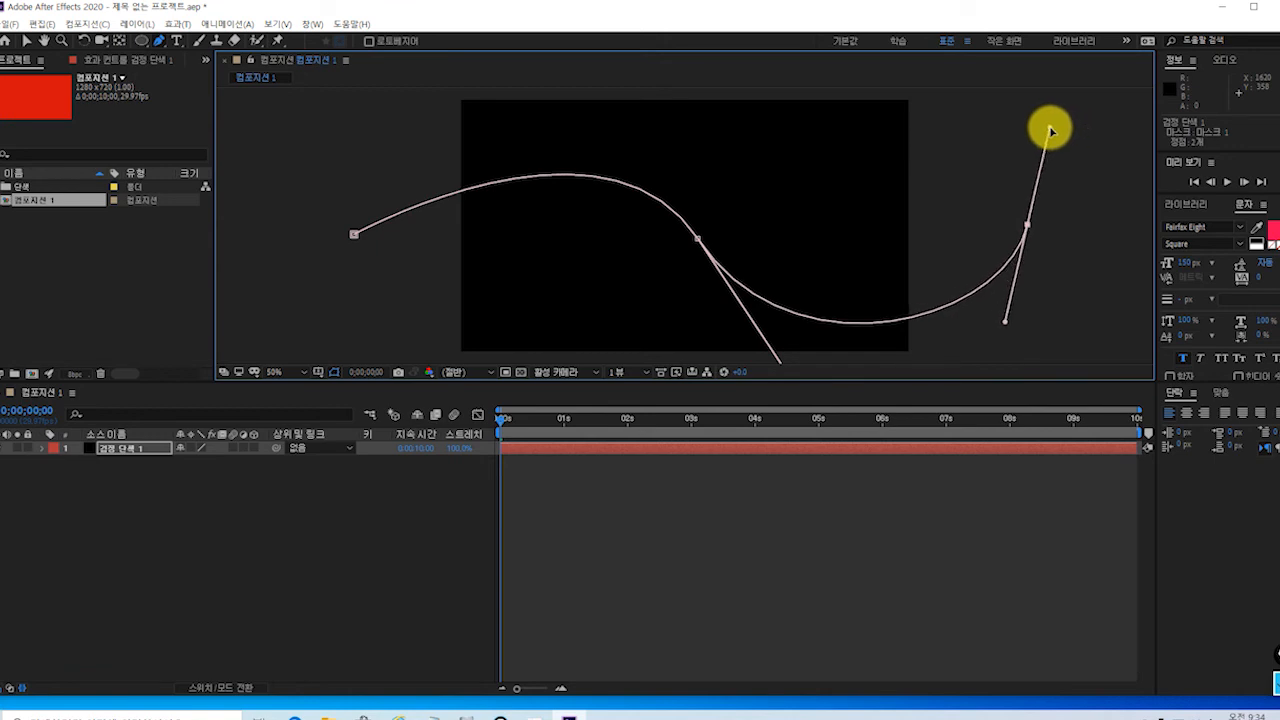
left_click_drag(1050, 128, 1050, 127)
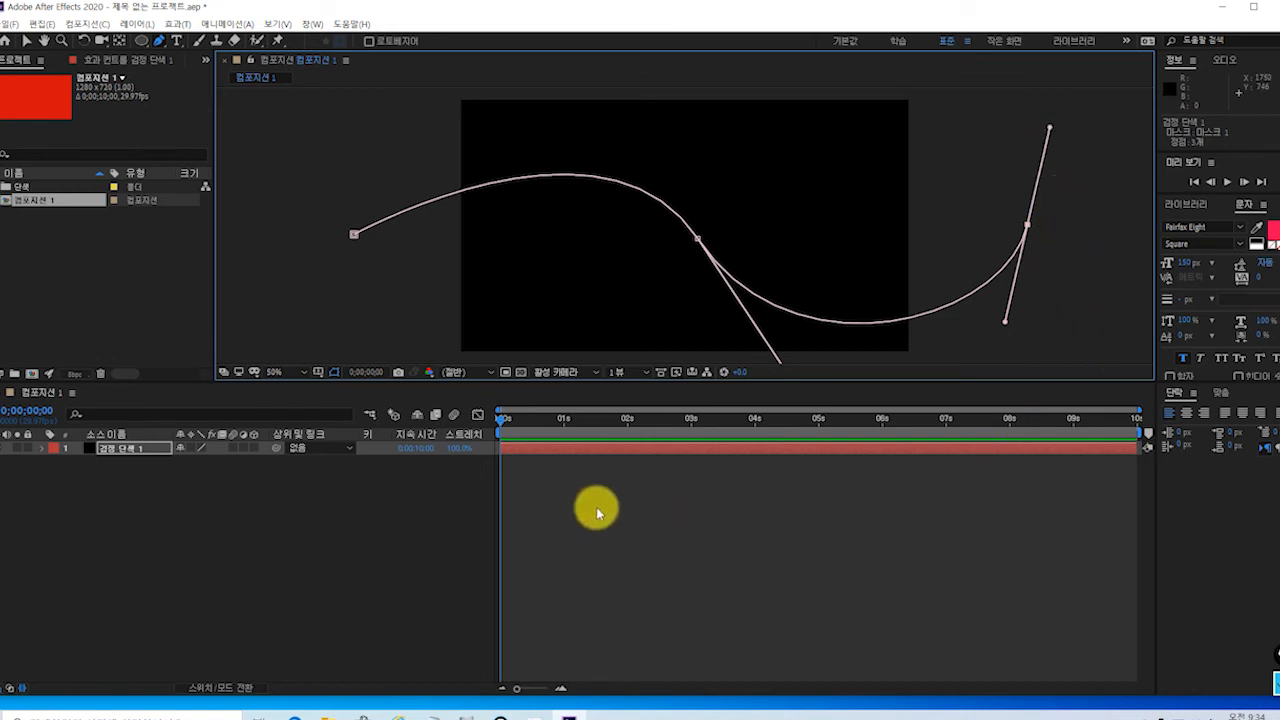
- Examine the path's mask properties under the black solid, and collapse the layer again
left_click(127, 453)
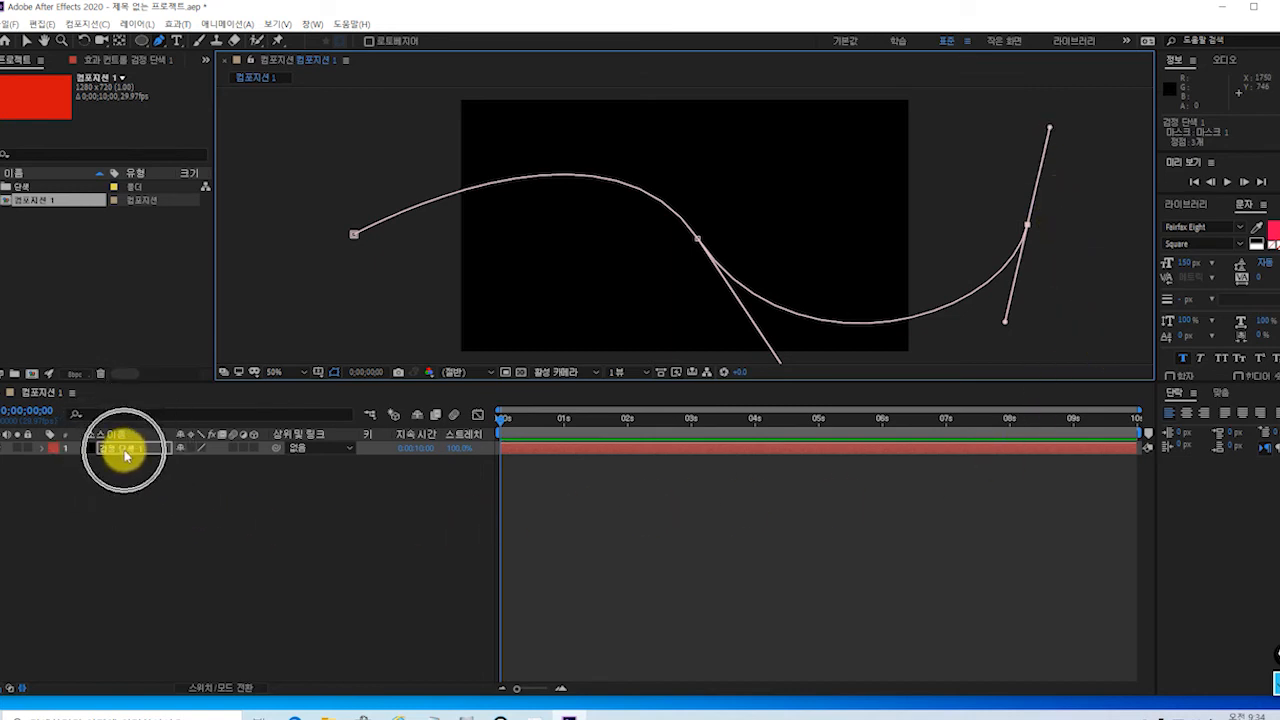
left_click(130, 453)
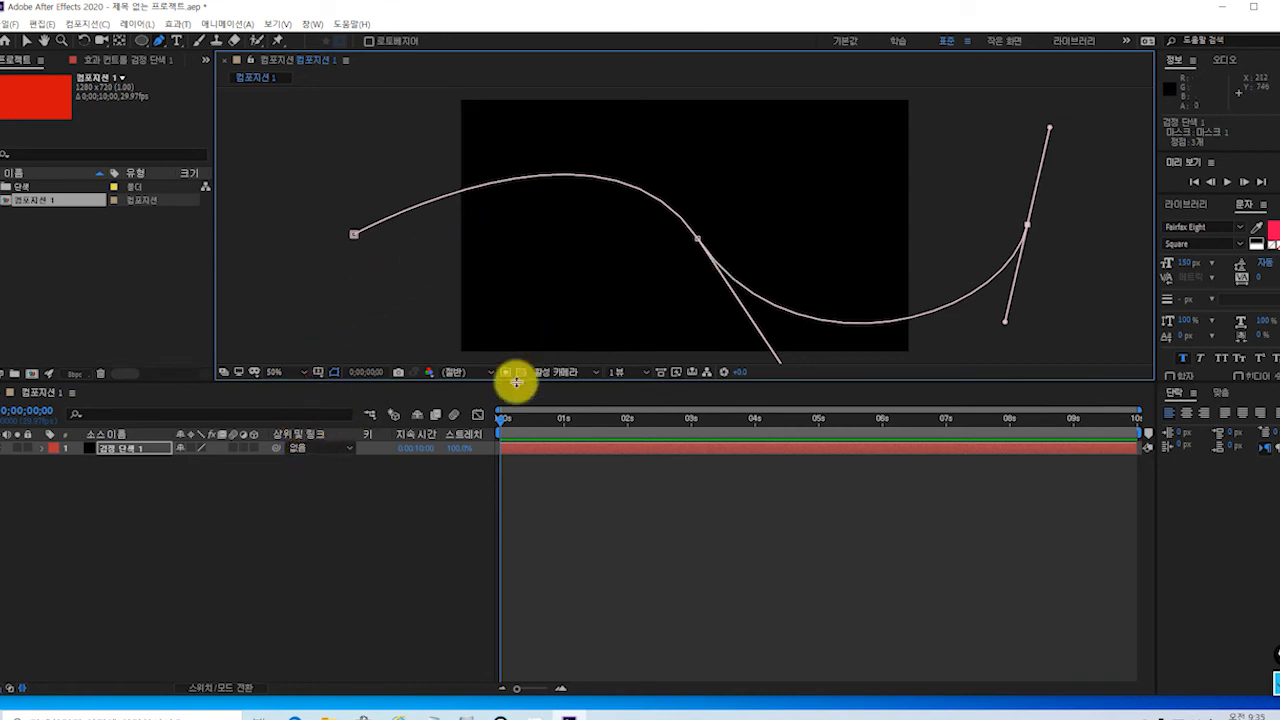
left_click(41, 448)
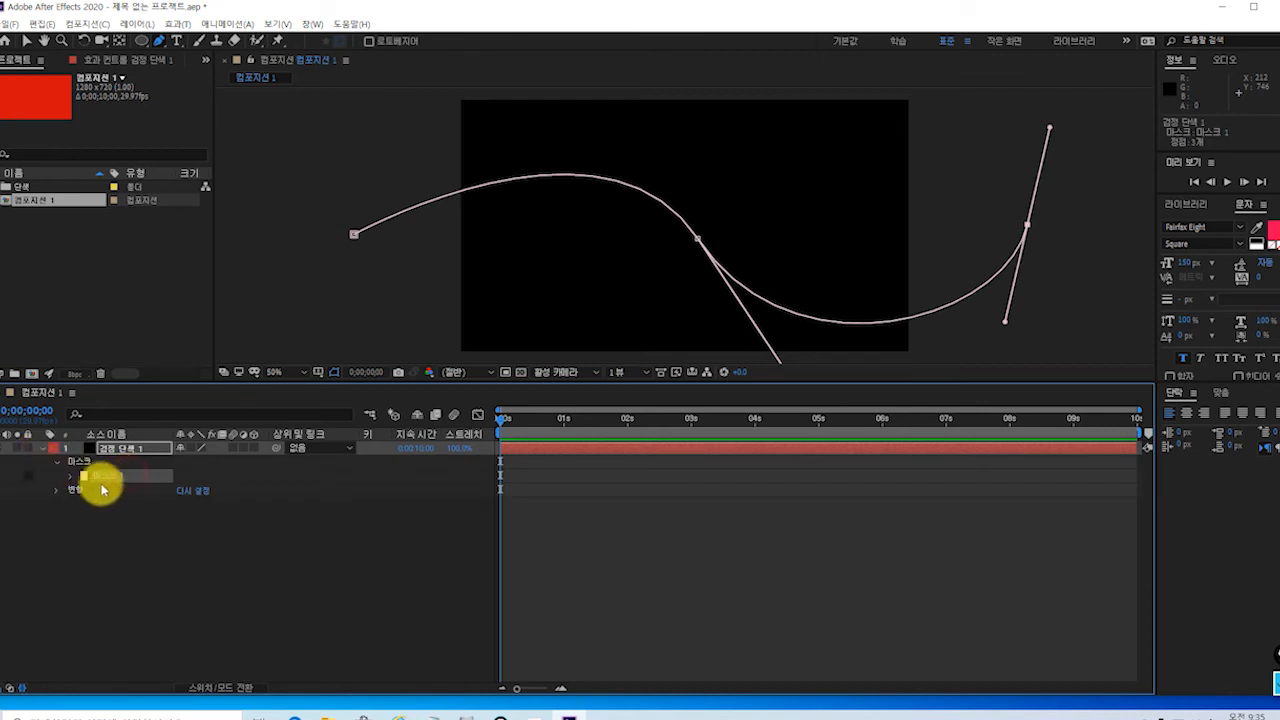
left_click(70, 478)
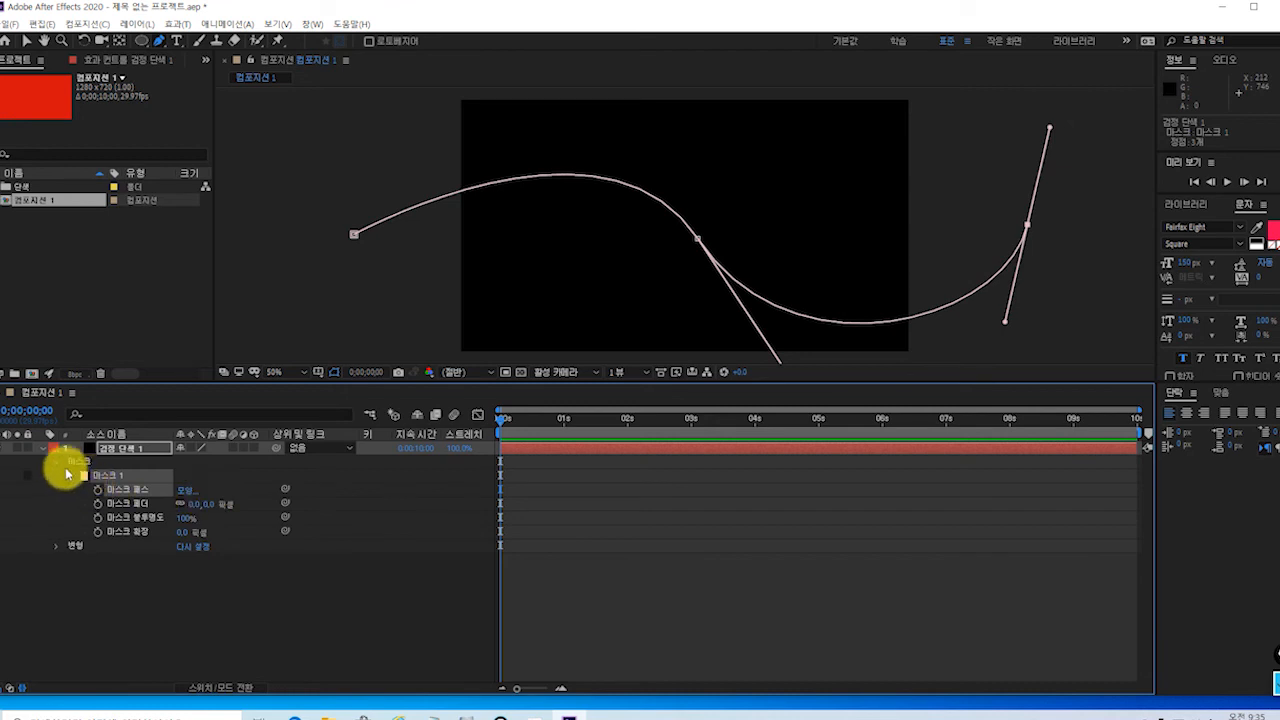
left_click(55, 463)
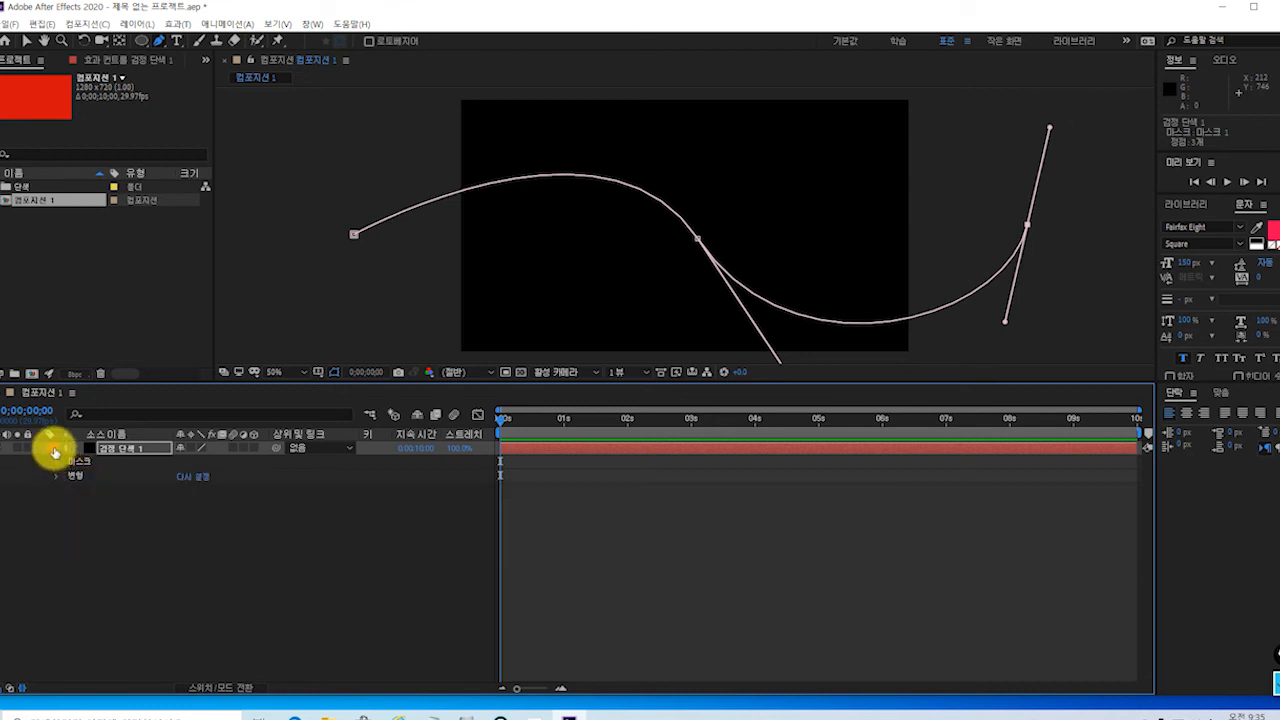
left_click(42, 449)
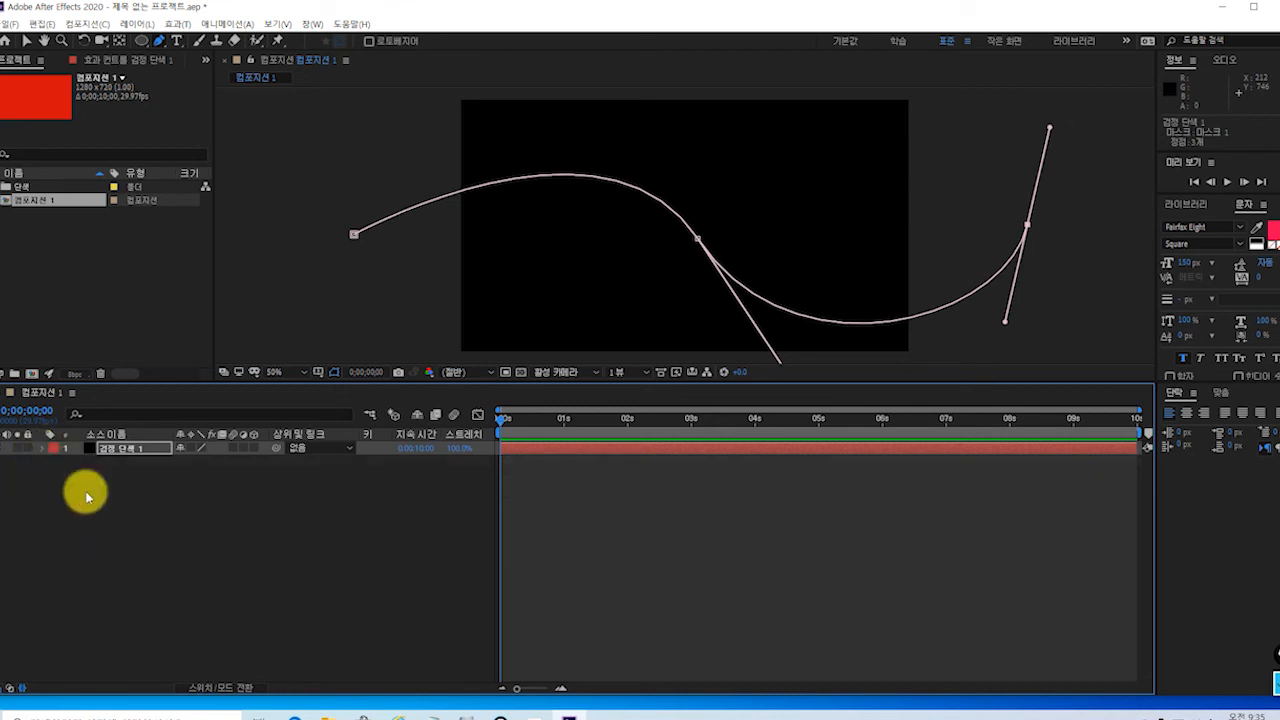
- Deselect the mask path and select the black solid layer again
left_click(226, 544)
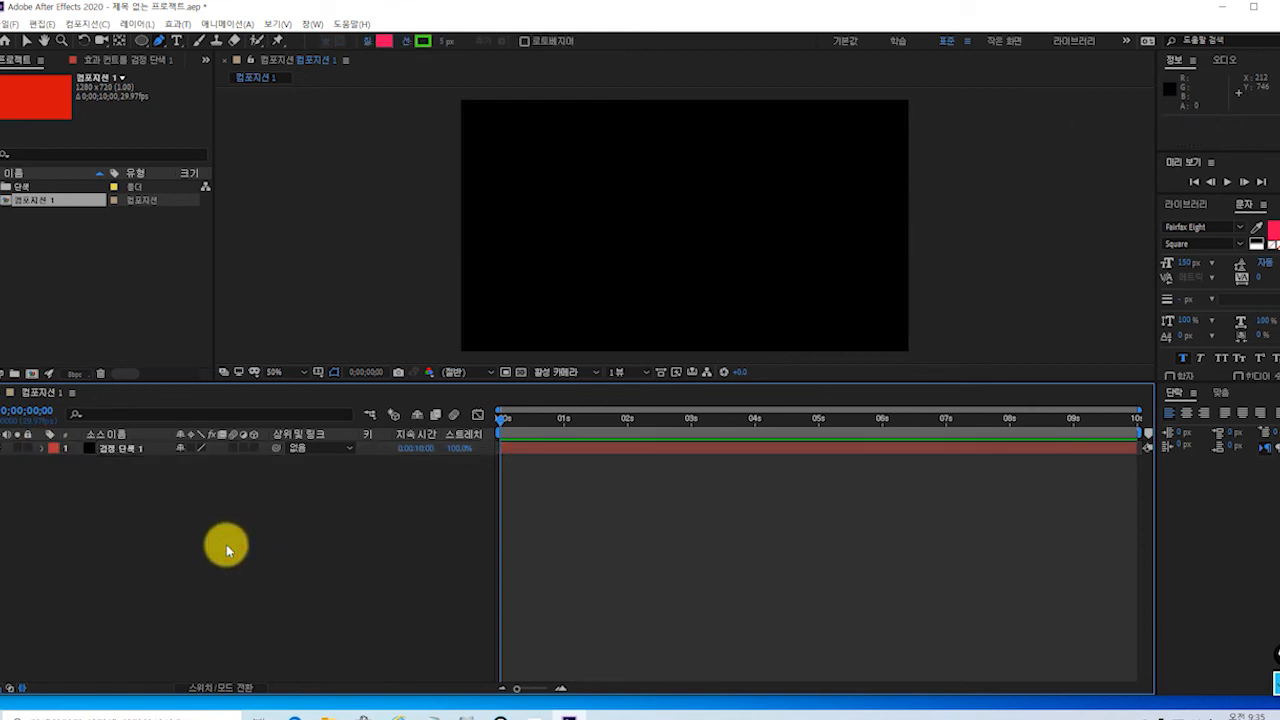
left_click(224, 550)
left_click(157, 449)
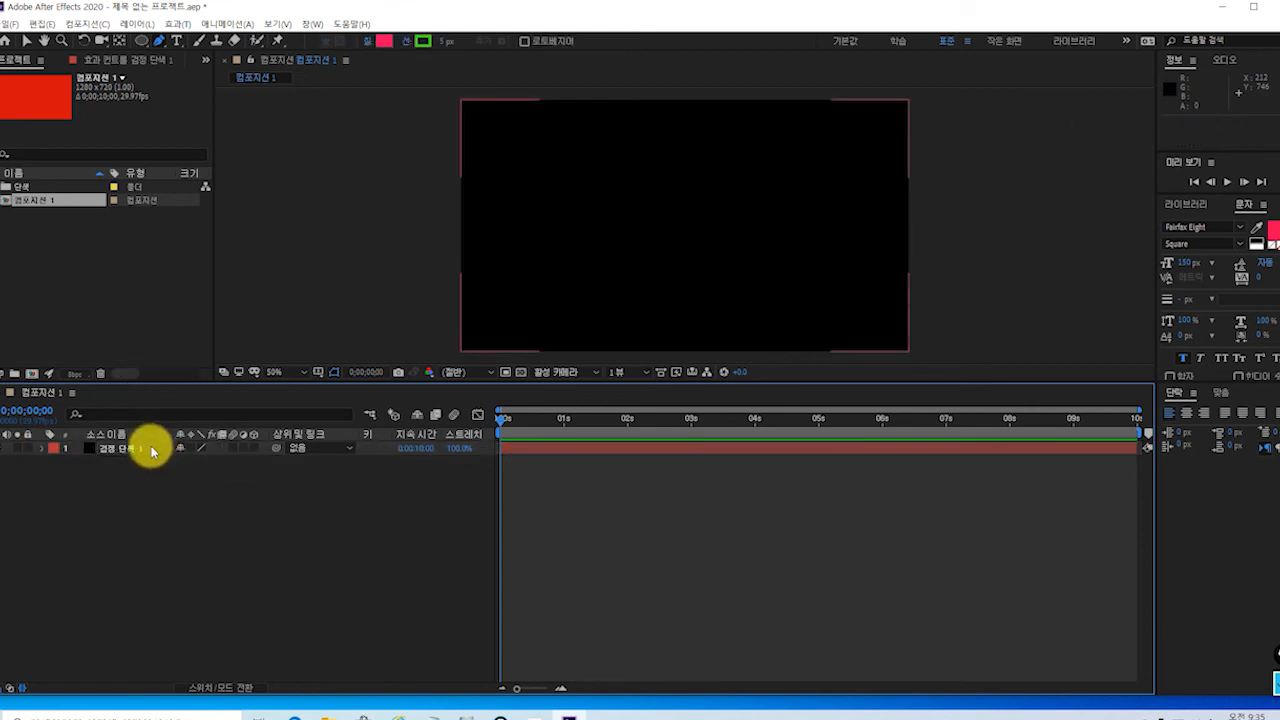
- With no layer selected, use the Ellipse tool to draw a pink circle about 134 px wide in the frame's upper-left area
left_click(152, 455)
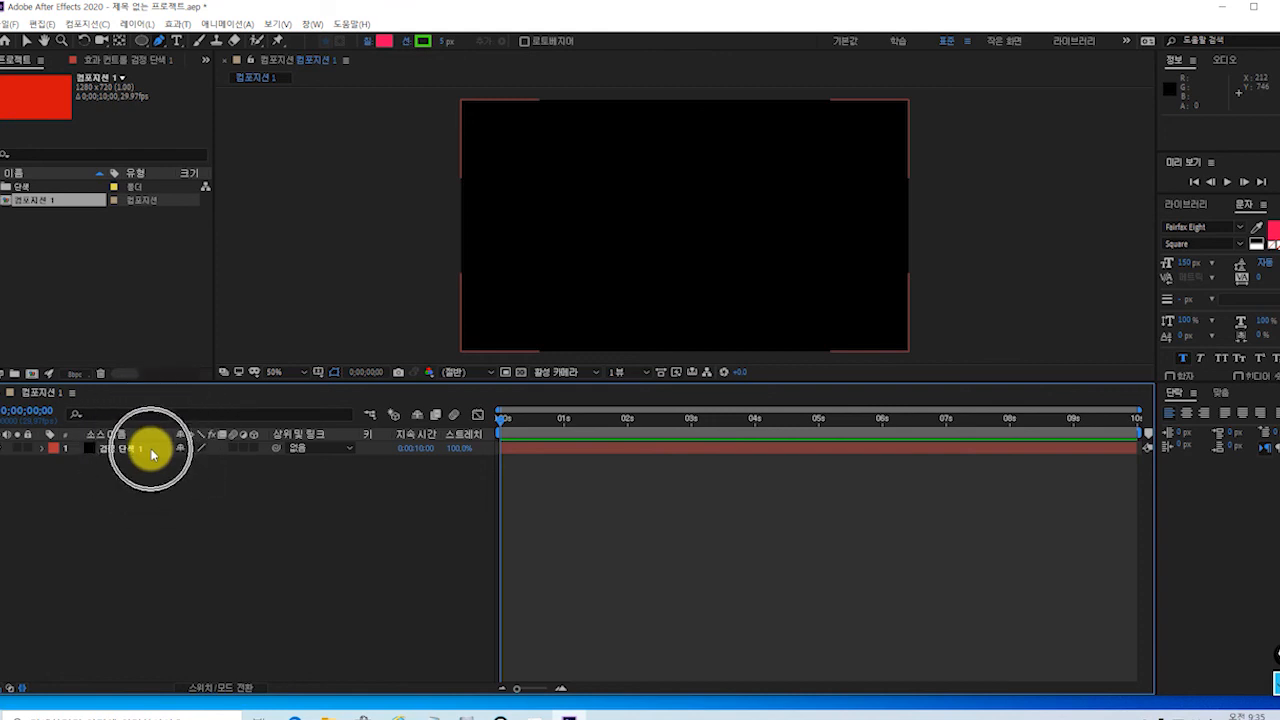
left_click(167, 508)
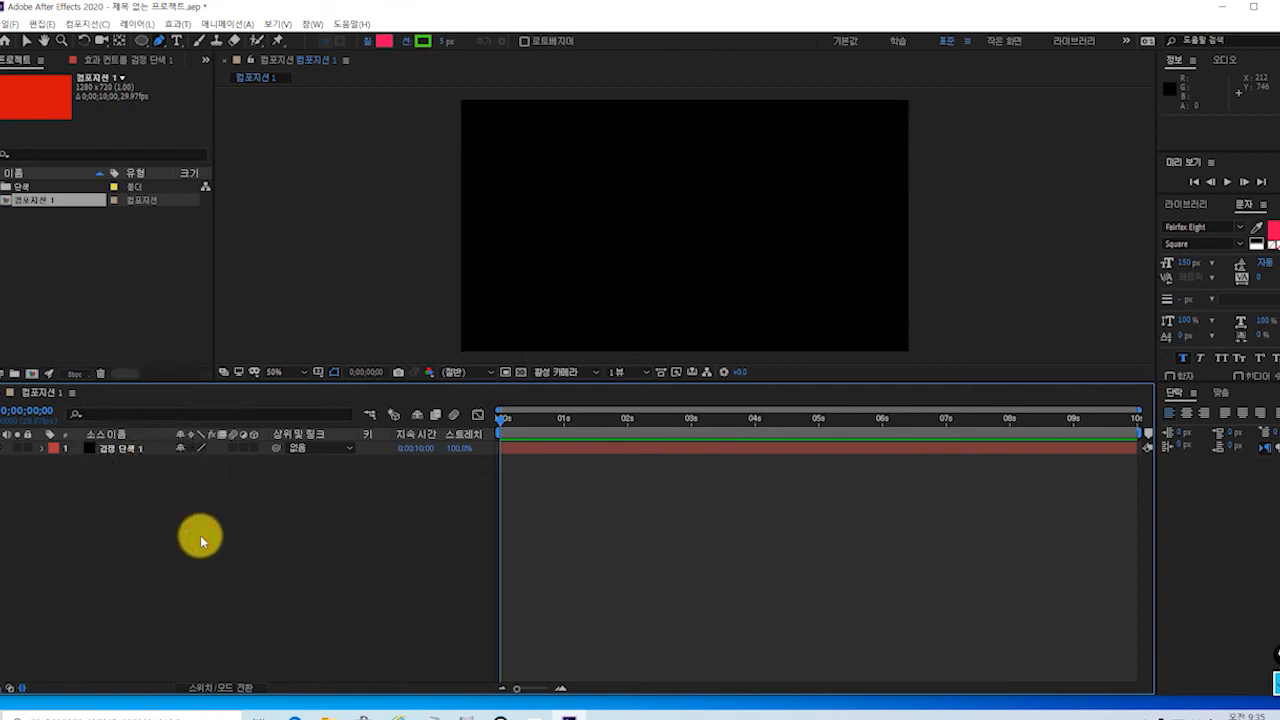
left_click(142, 42)
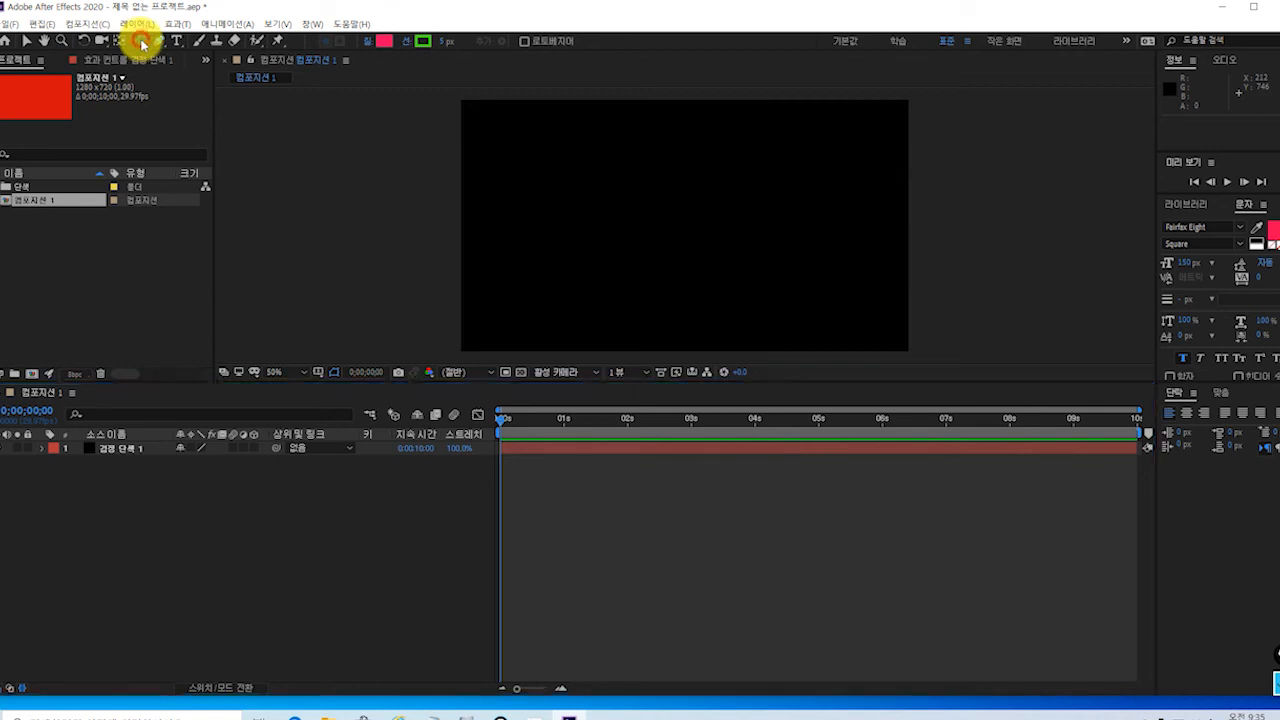
left_click(533, 118)
left_click_drag(535, 118, 580, 157)
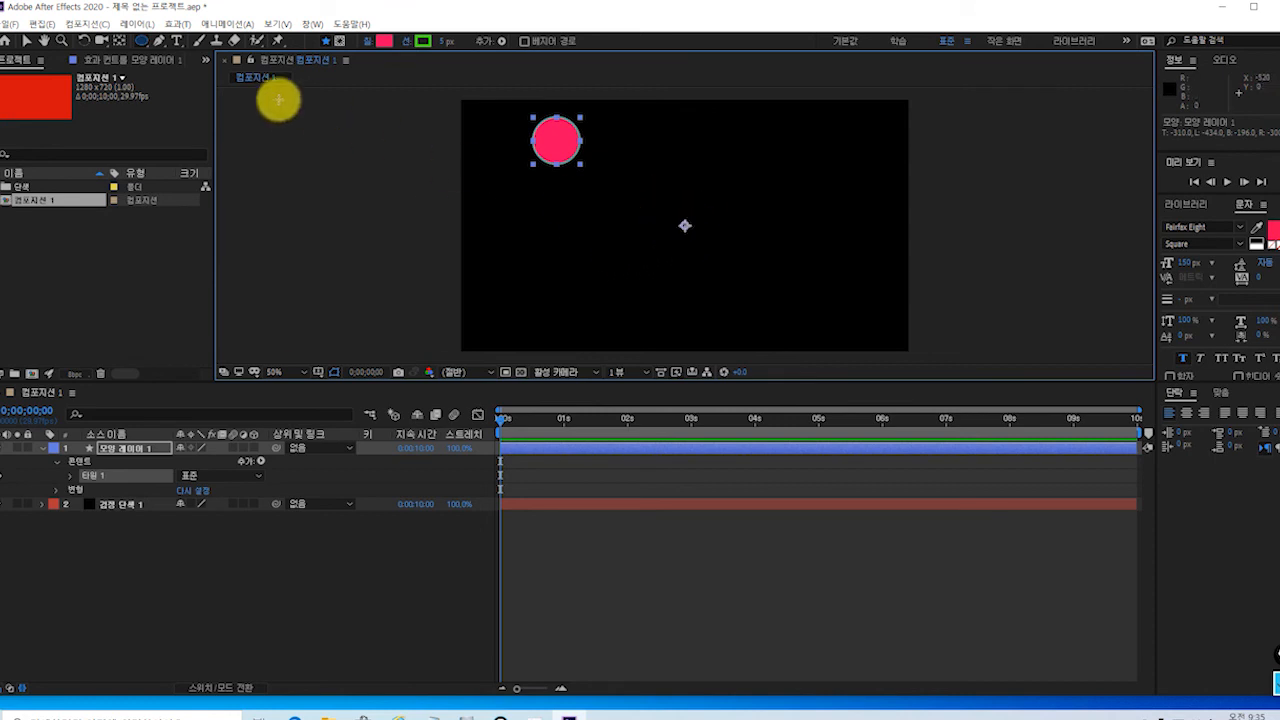
- Move the shape layer's anchor point from the frame's center to the circle's center with the Pan Behind tool
left_click(118, 42)
left_click(118, 42)
left_click(118, 42)
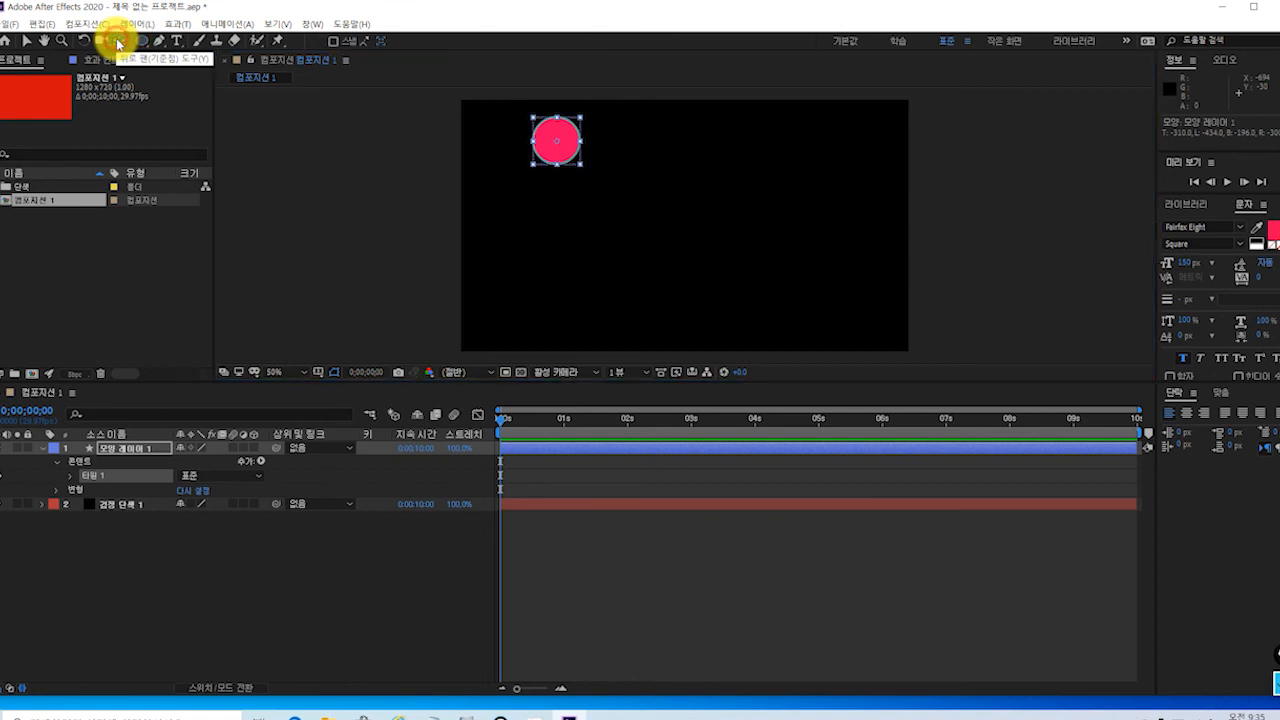
left_click(659, 210)
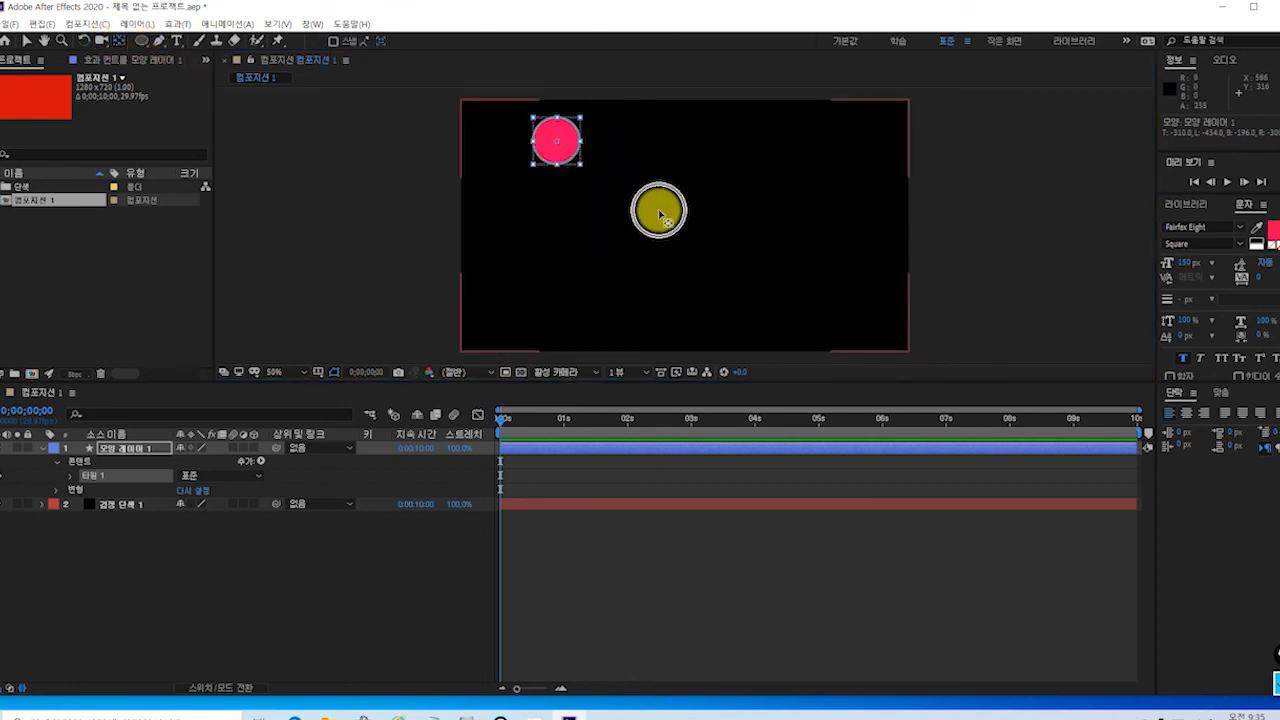
left_click(130, 451)
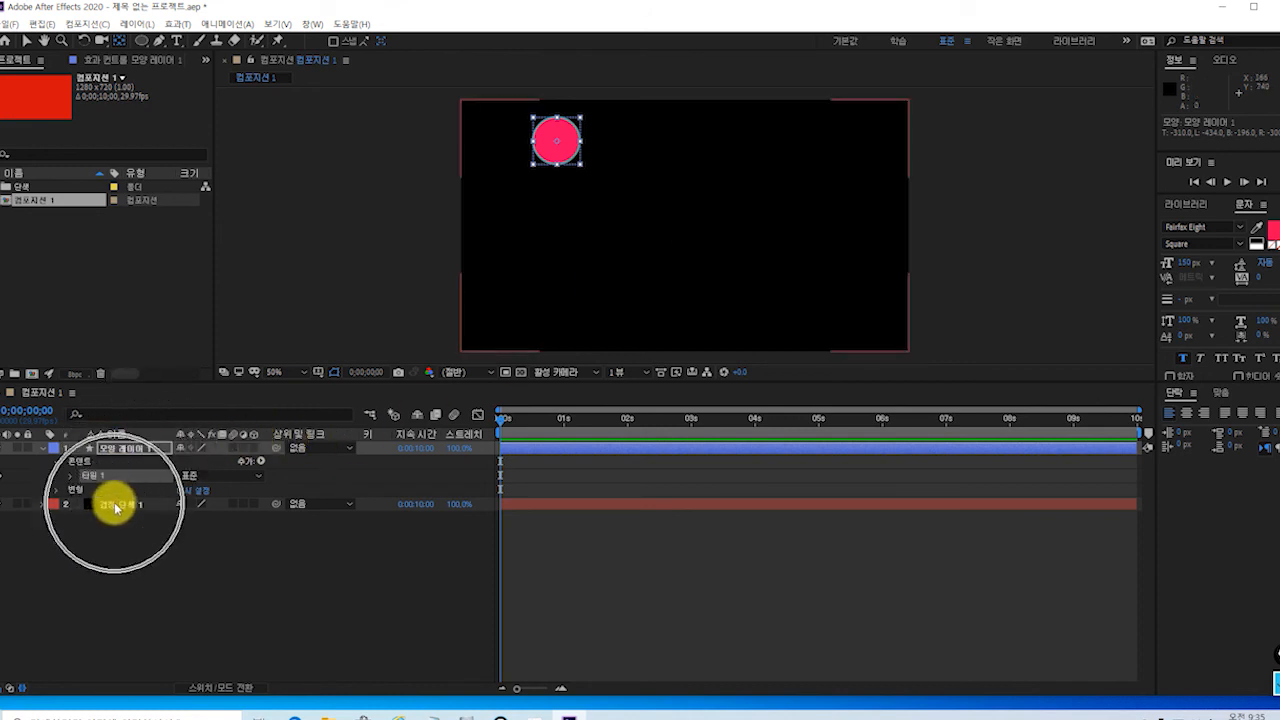
left_click(130, 452)
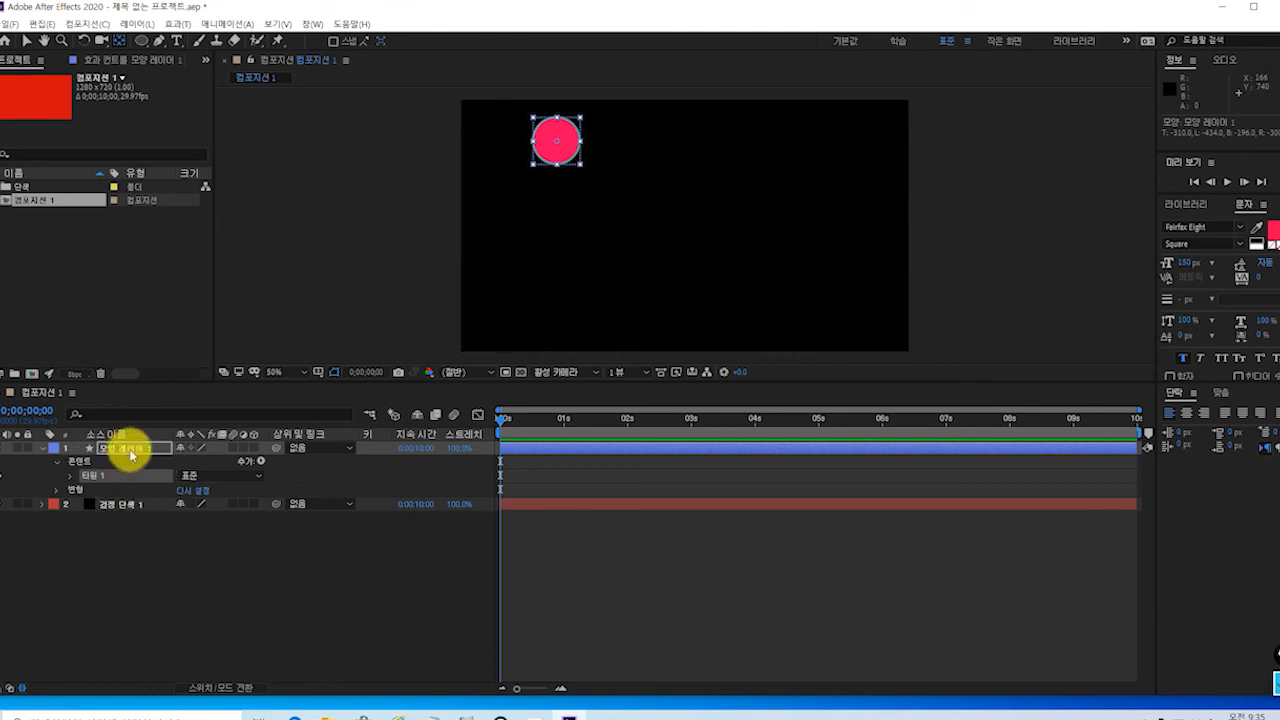
key("Return")
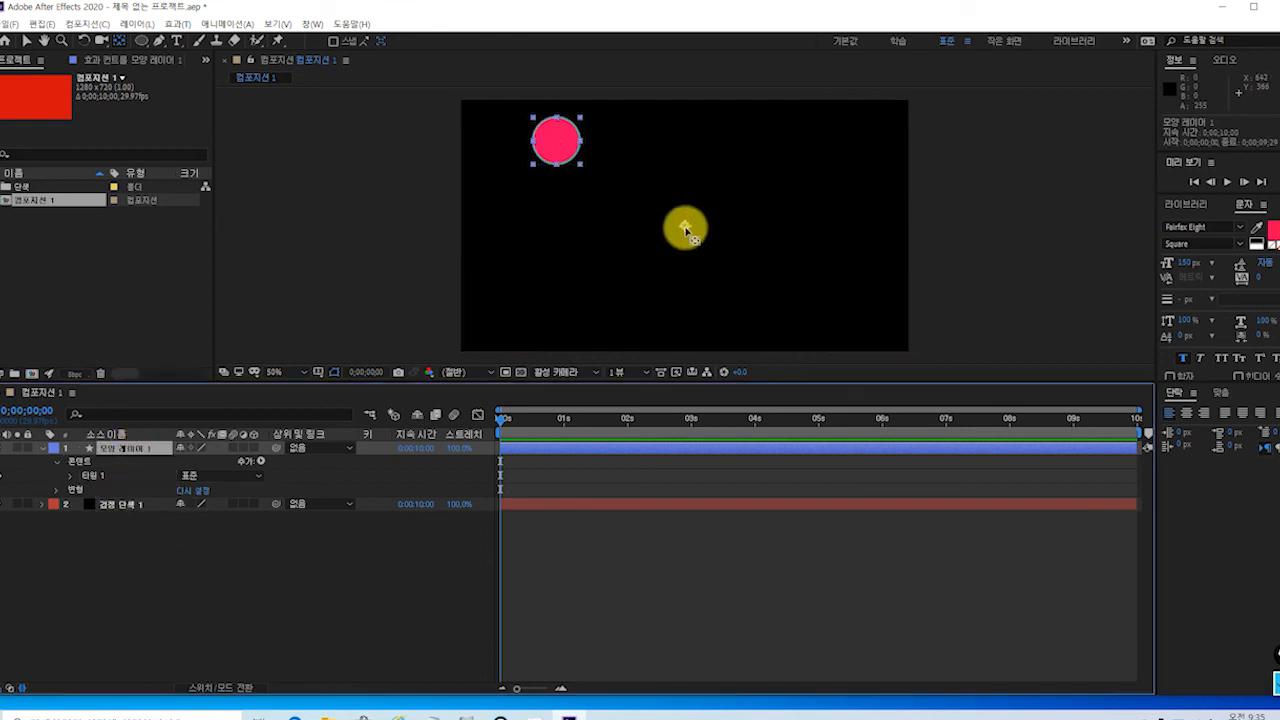
left_click_drag(686, 228, 563, 147)
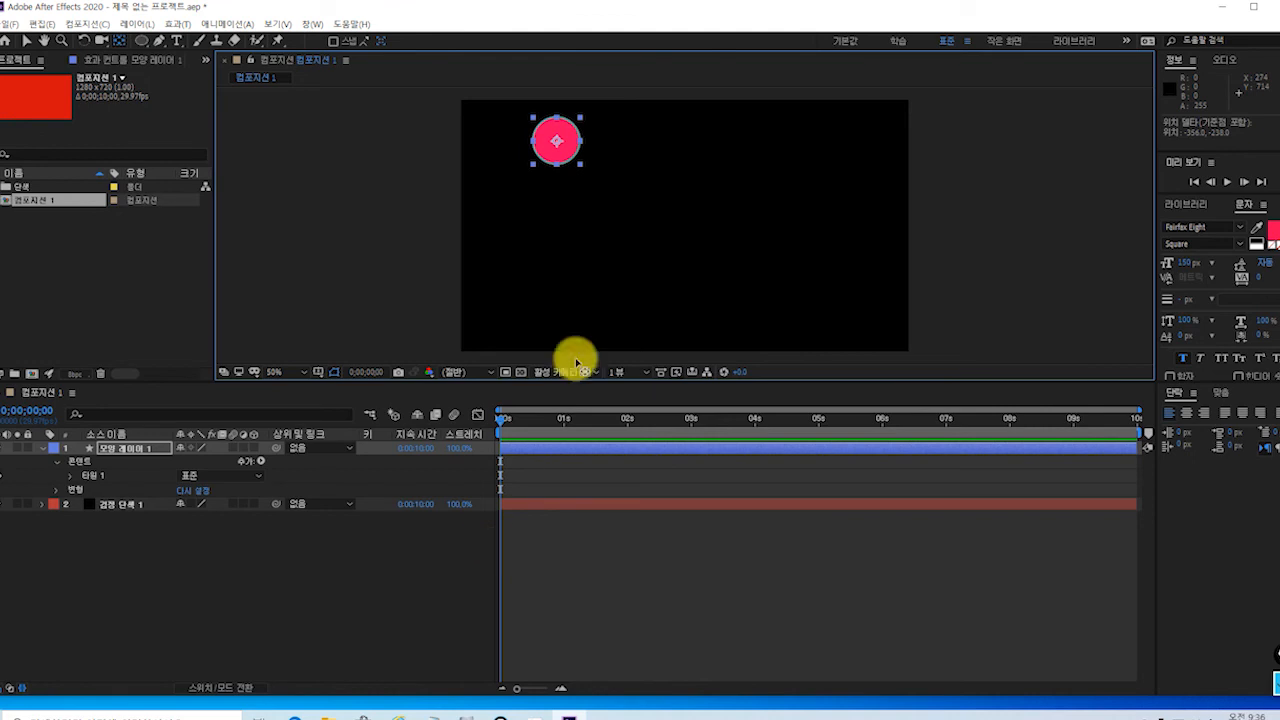
- Reveal the circle layer's transform properties and the black solid's mask path property
left_click(141, 450)
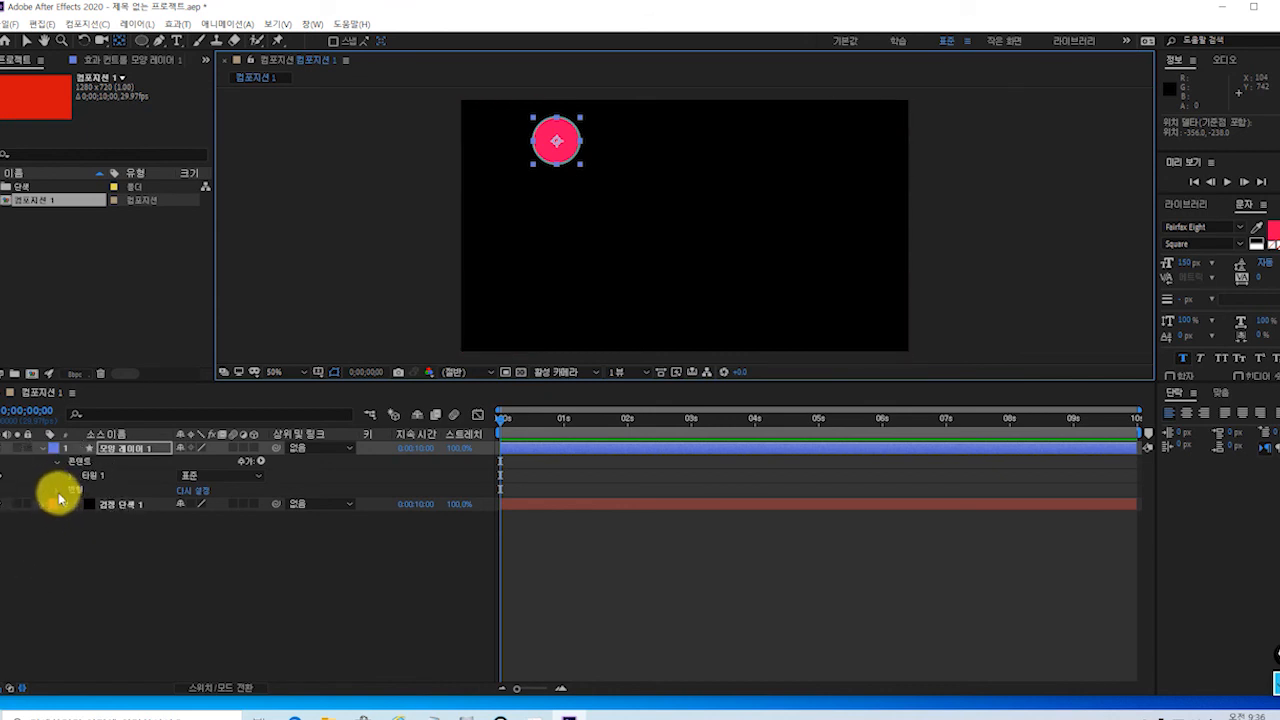
left_click(55, 489)
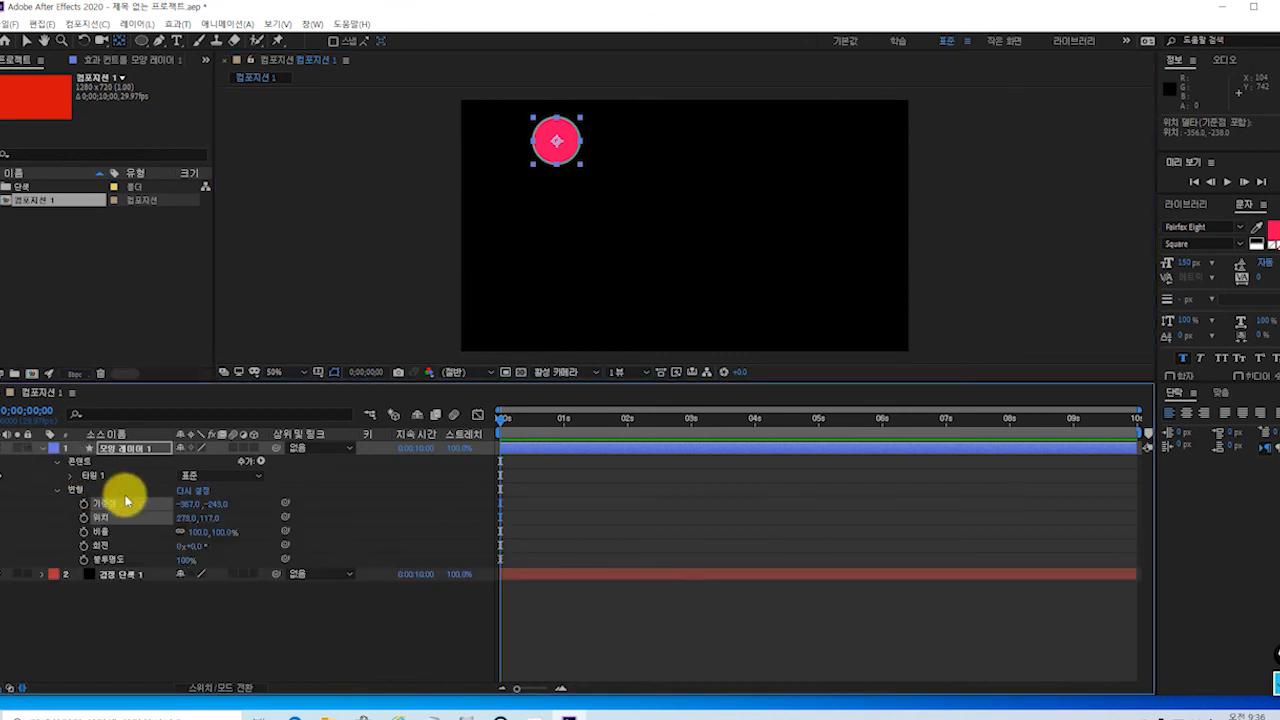
left_click(93, 519)
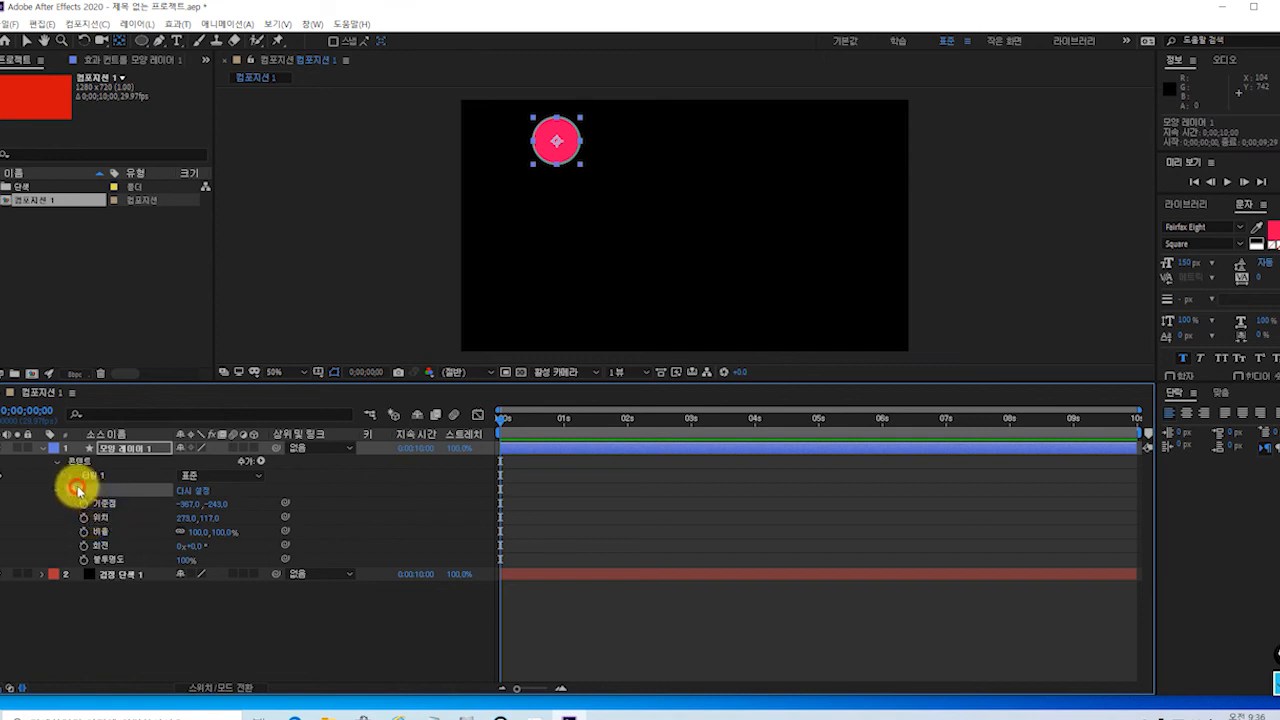
left_click(100, 517)
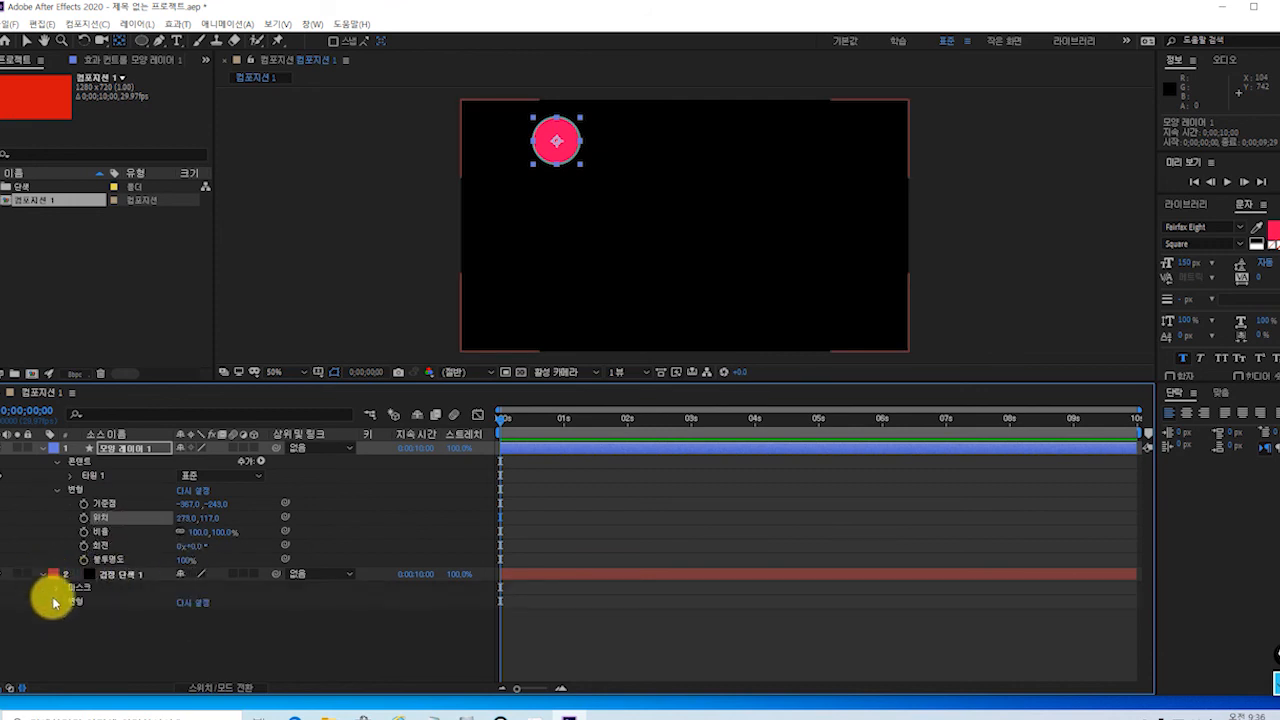
left_click(56, 588)
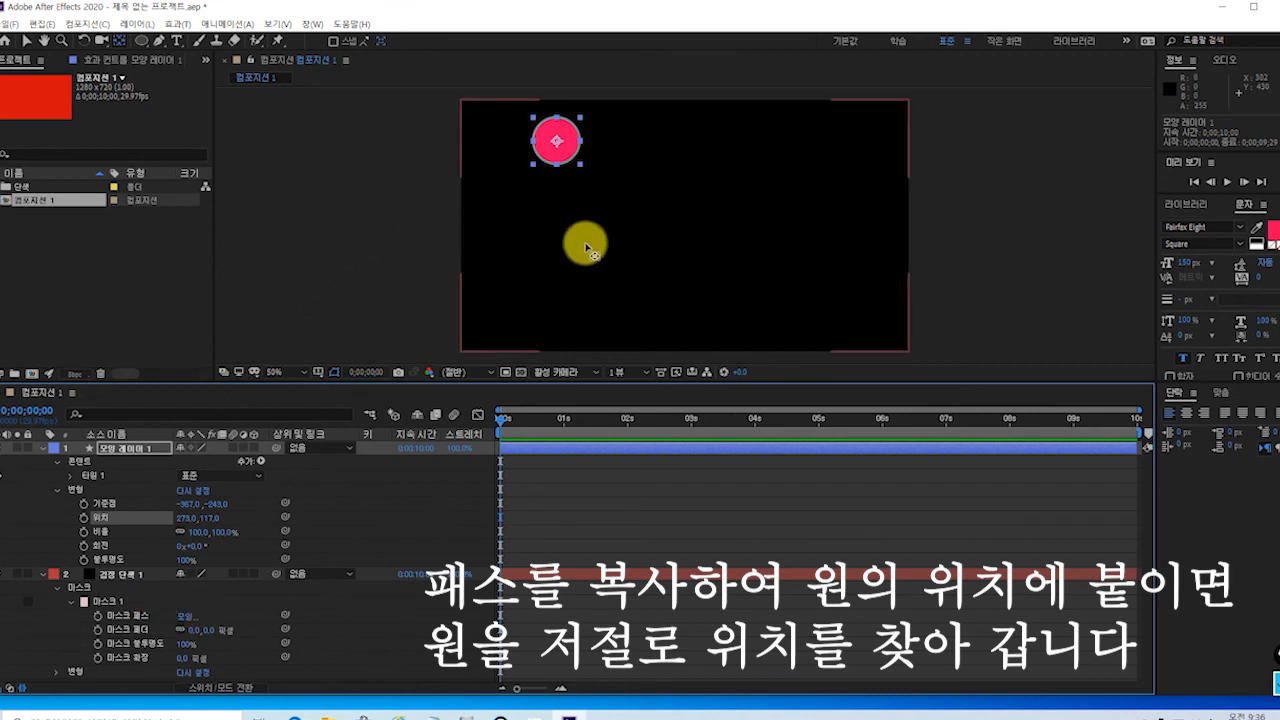
- Copy the black solid's mask path and paste it into the circle layer's Position property as a motion path
left_click(130, 616)
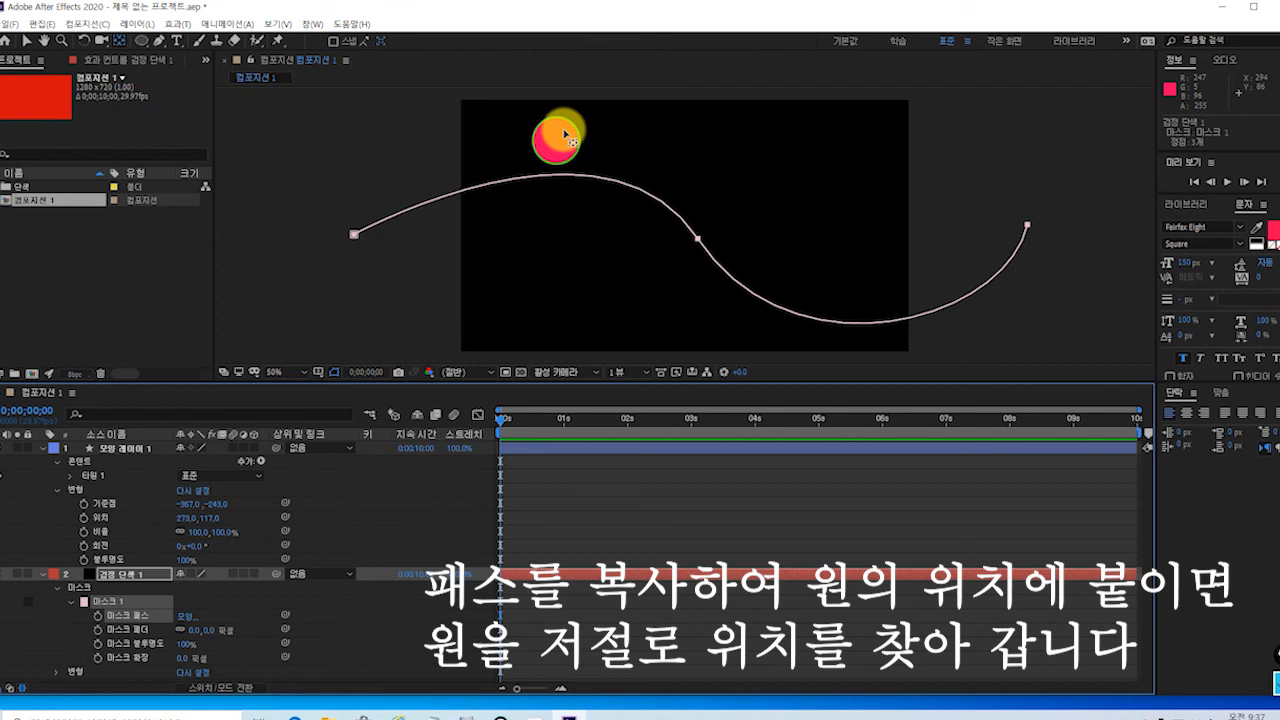
left_click(128, 621)
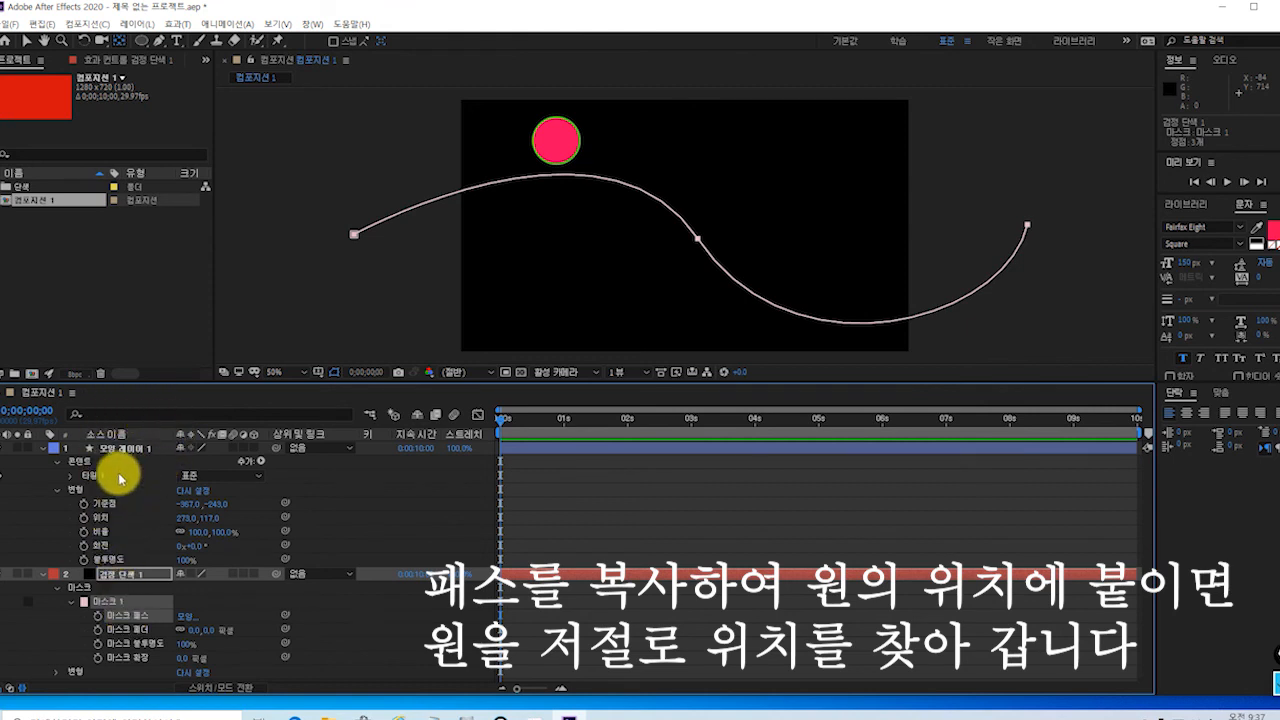
left_click(101, 518)
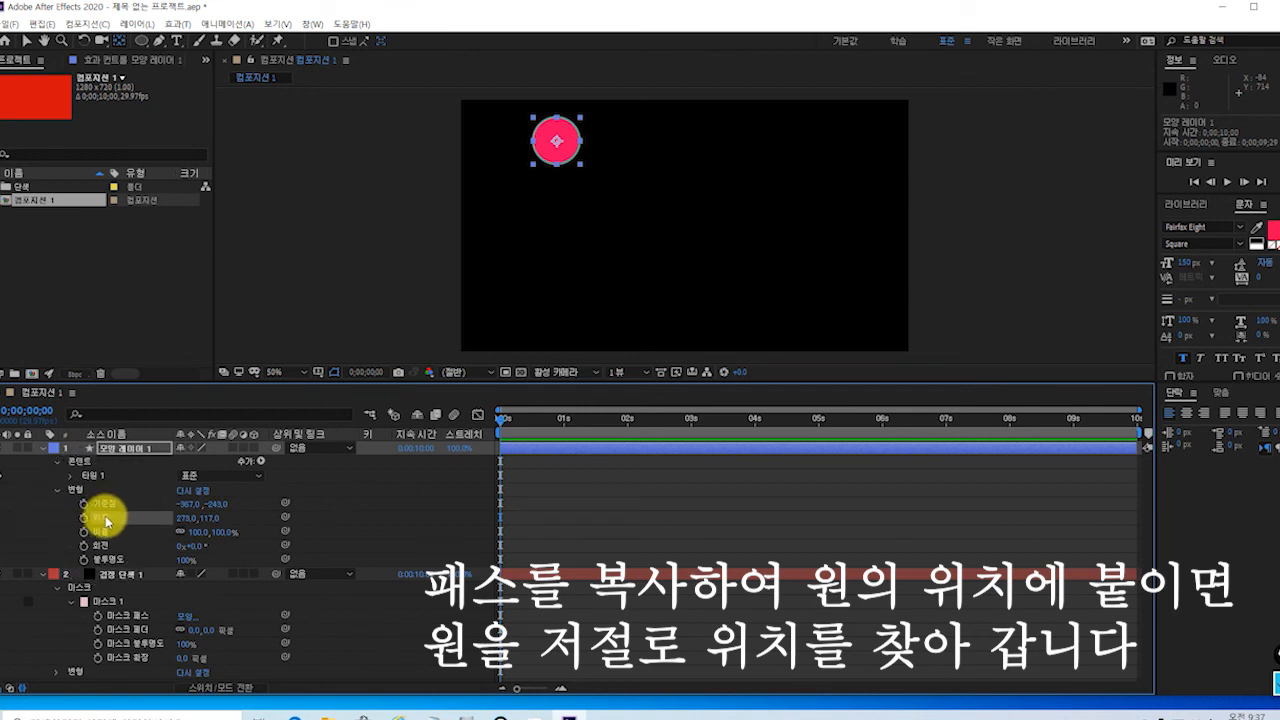
key("ctrl+v")
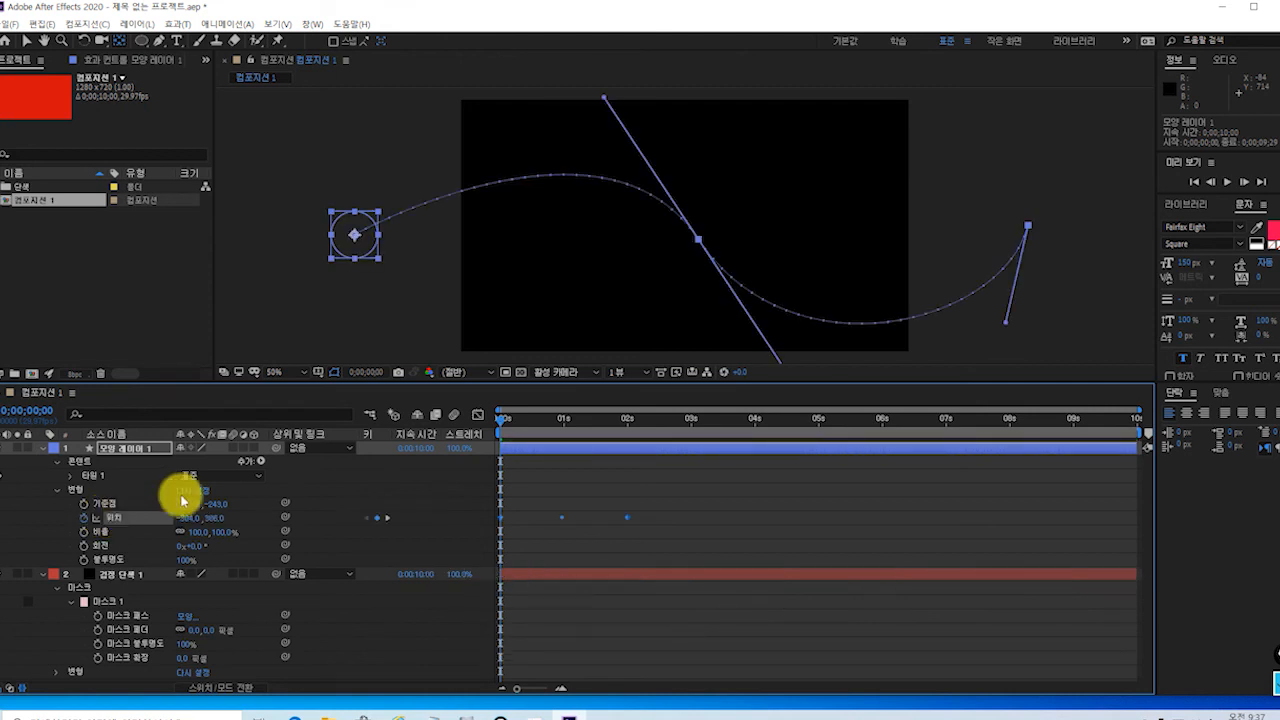
- Examine the circle's start point and its Position keyframes, and preview the circle moving along the curve
left_click(360, 248)
left_click(359, 245)
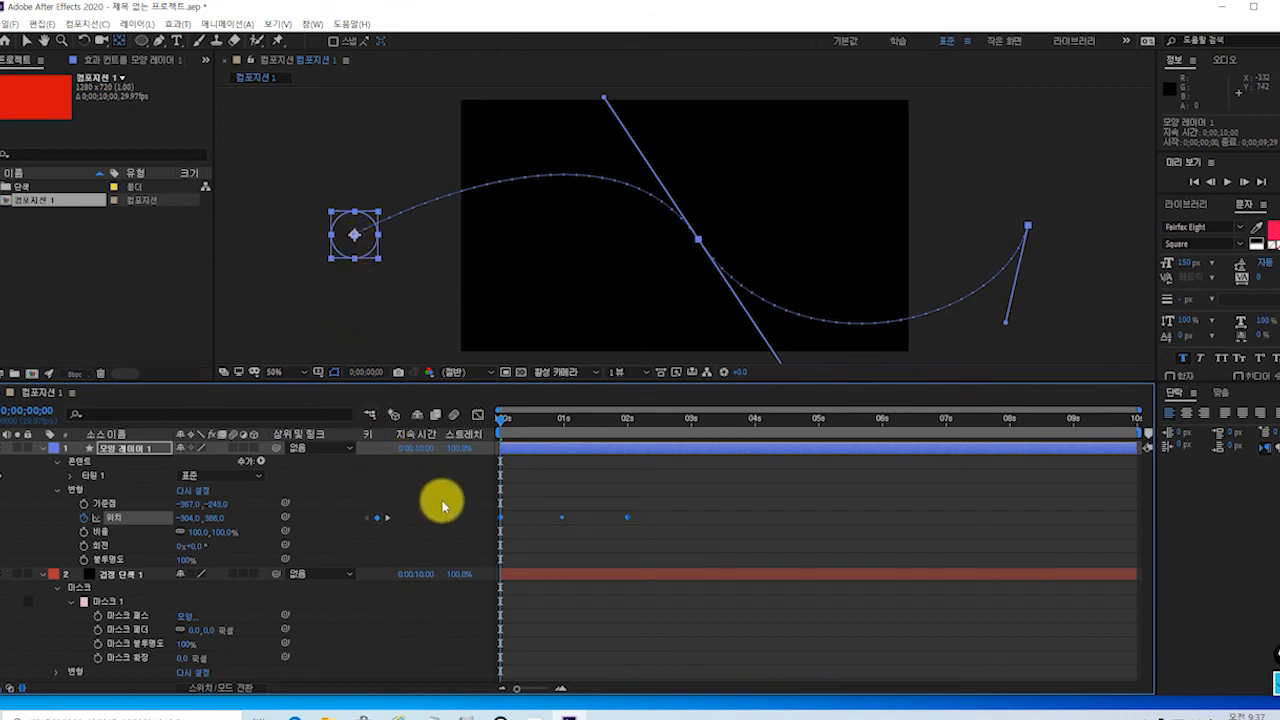
left_click(508, 526)
left_click(566, 528)
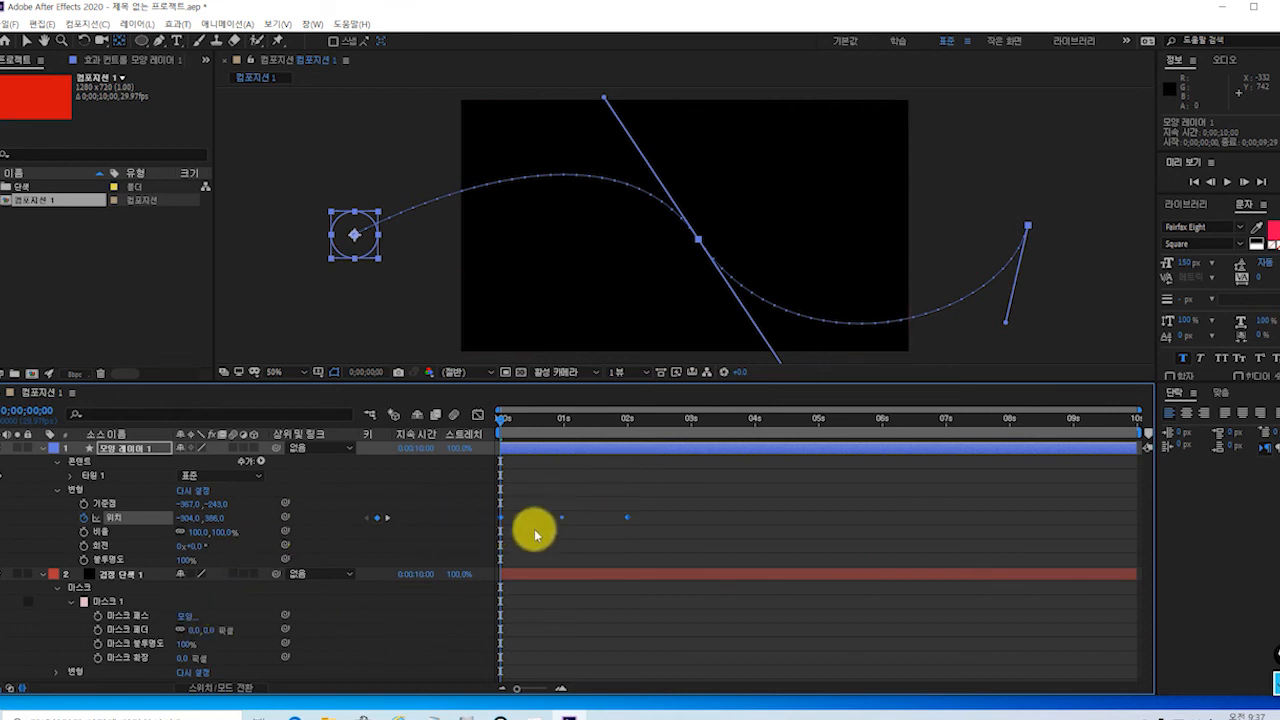
left_click(502, 521)
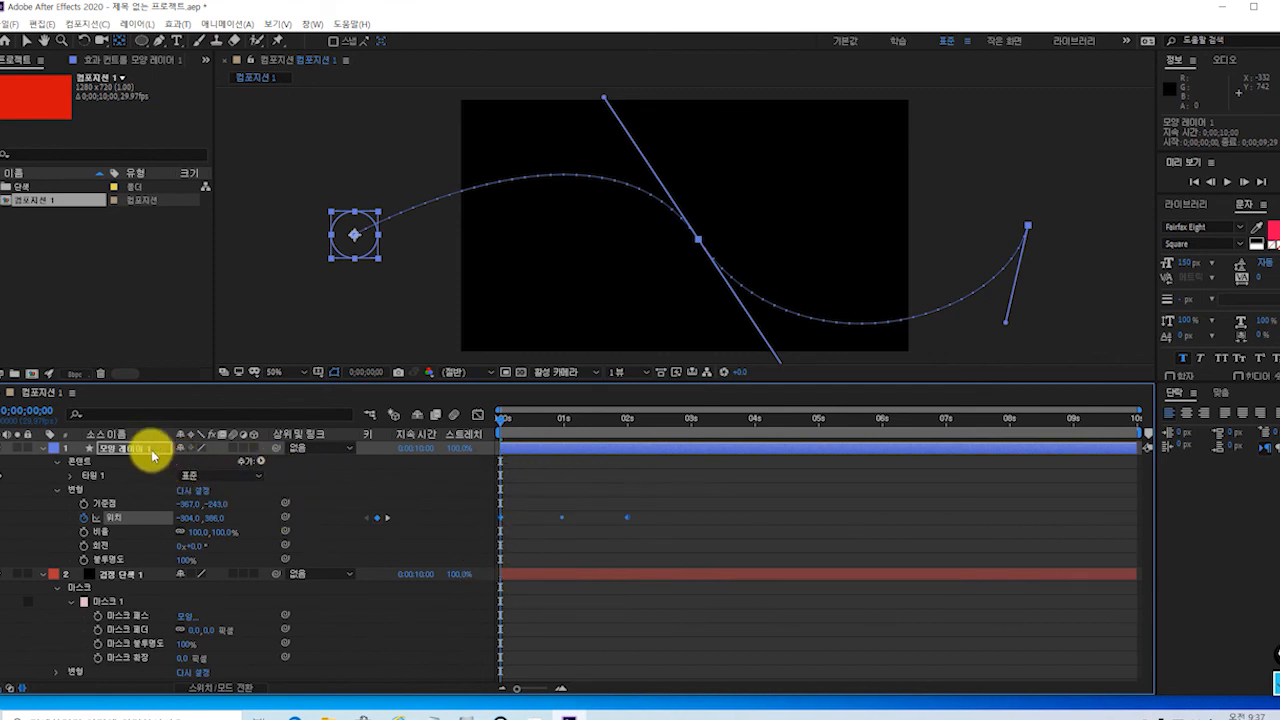
left_click(568, 516)
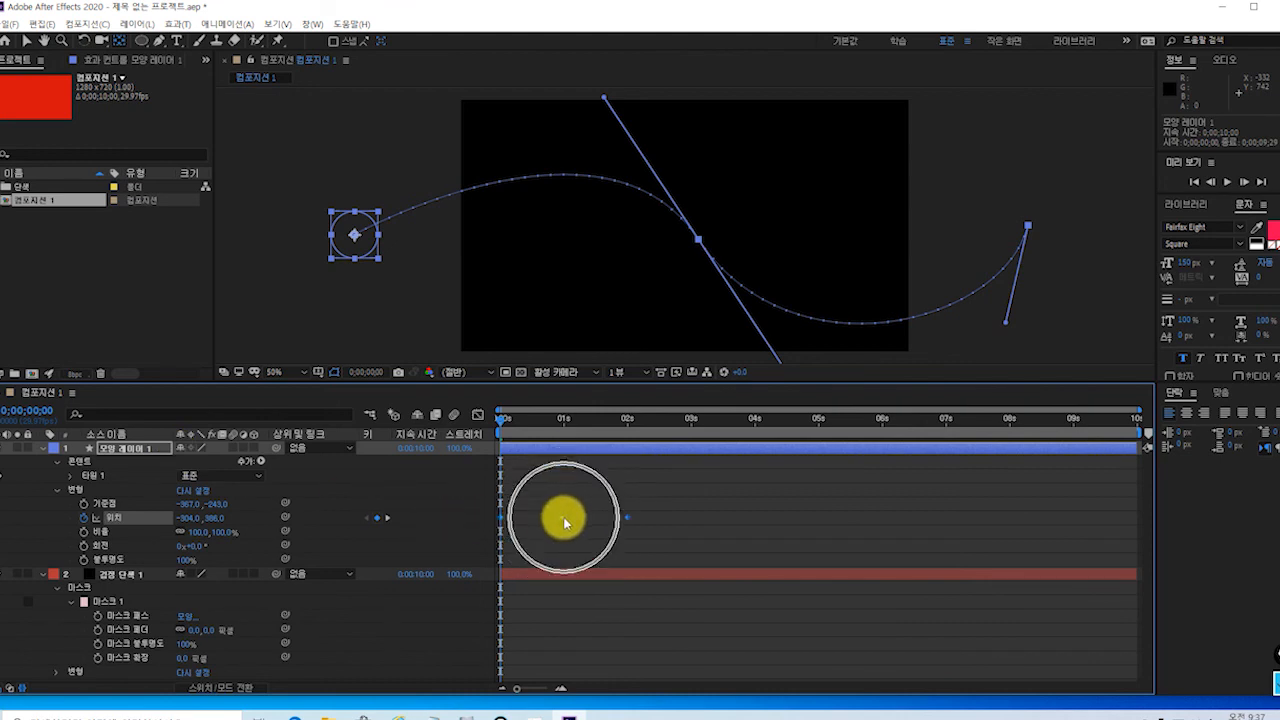
left_click(631, 519)
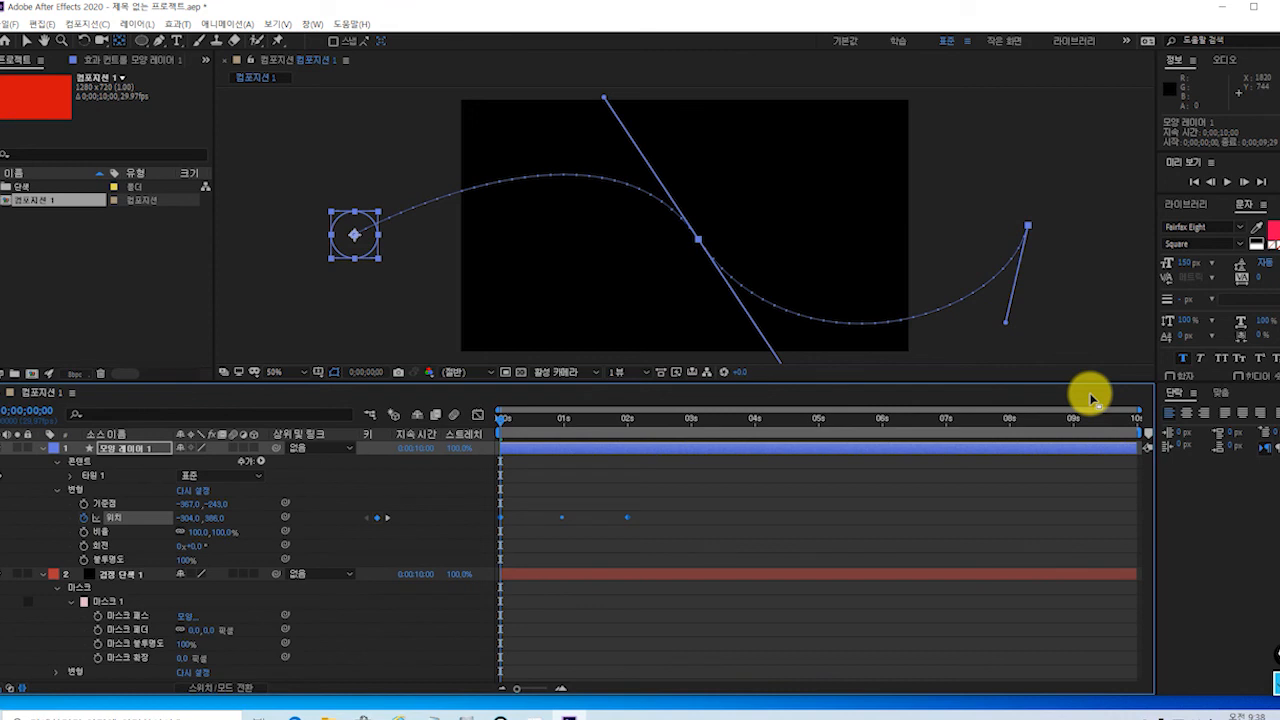
key("space")
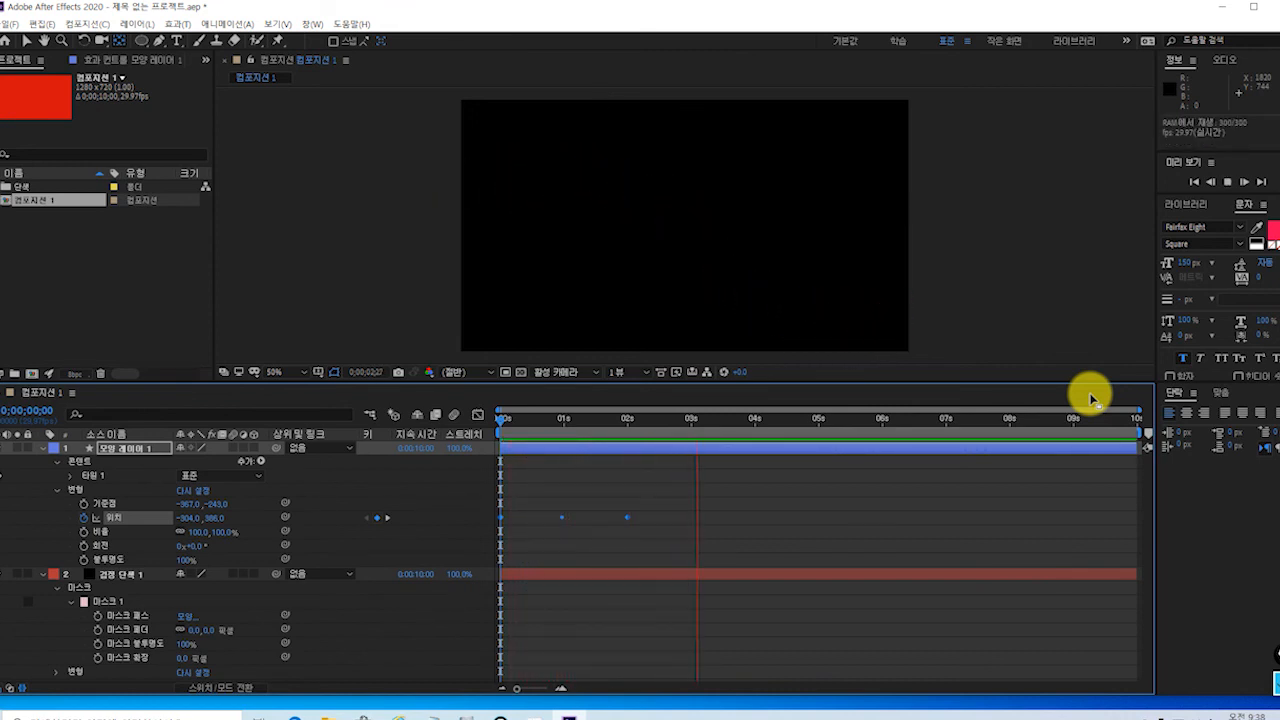
key("space")
key("space")
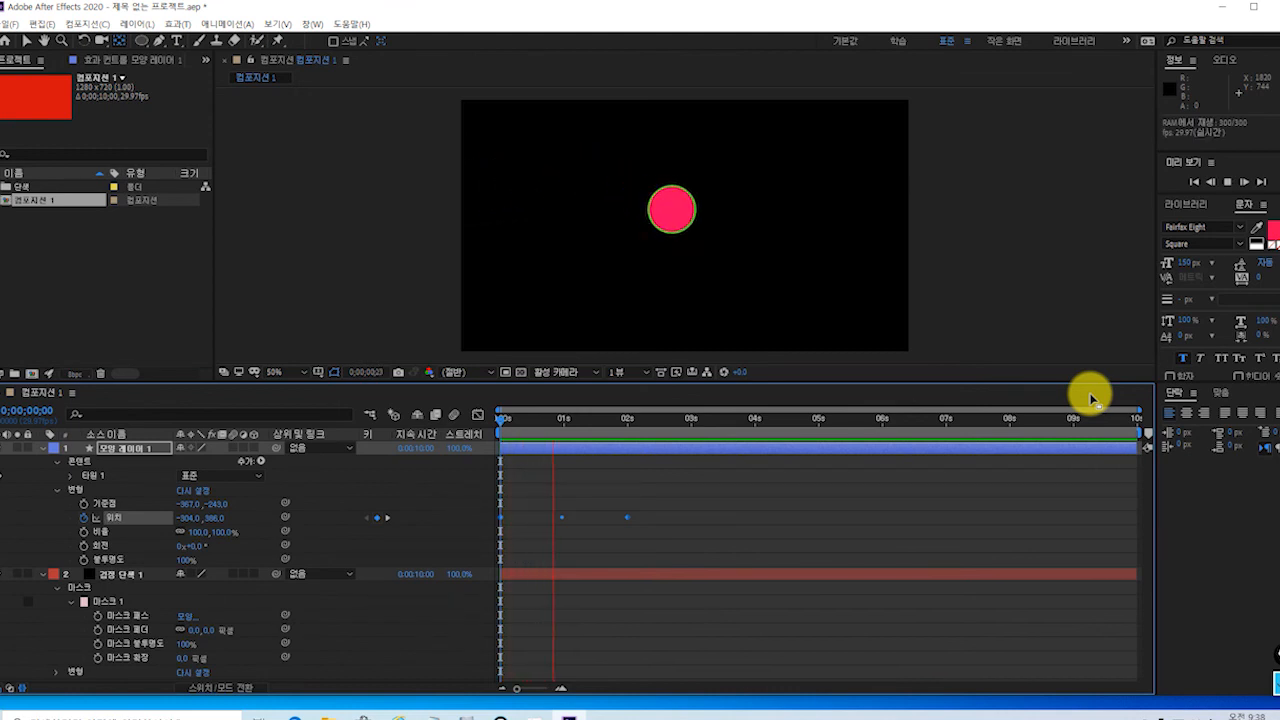
key("space")
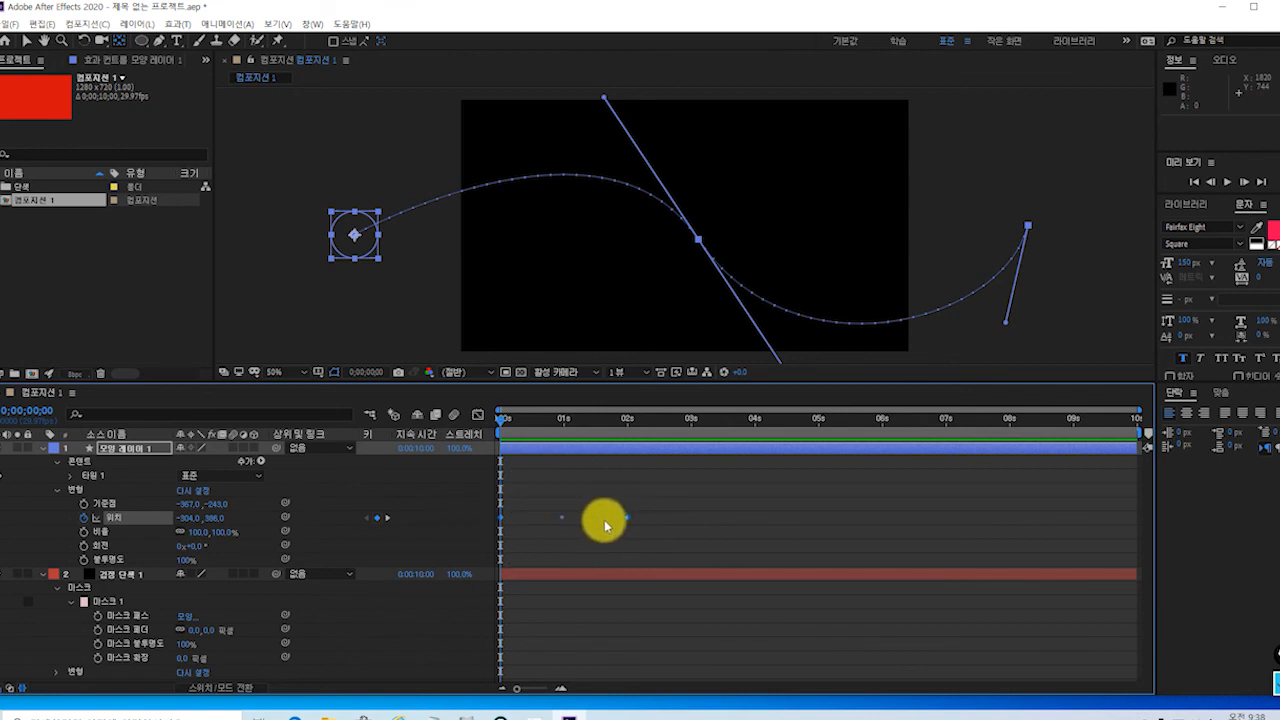
- Retime the circle's Position keyframes to start at 0 s and end at 0;00;03;03, and preview the slower motion
left_click_drag(628, 516, 695, 524)
left_click(562, 520)
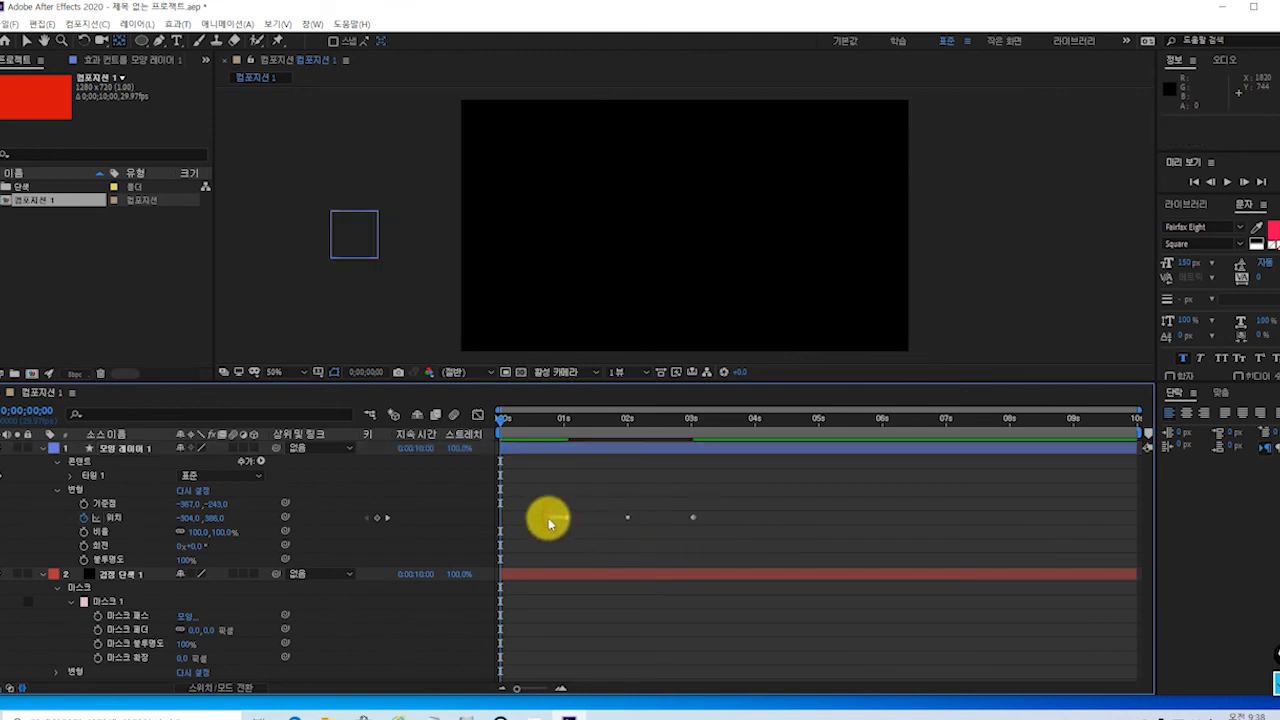
left_click(573, 520)
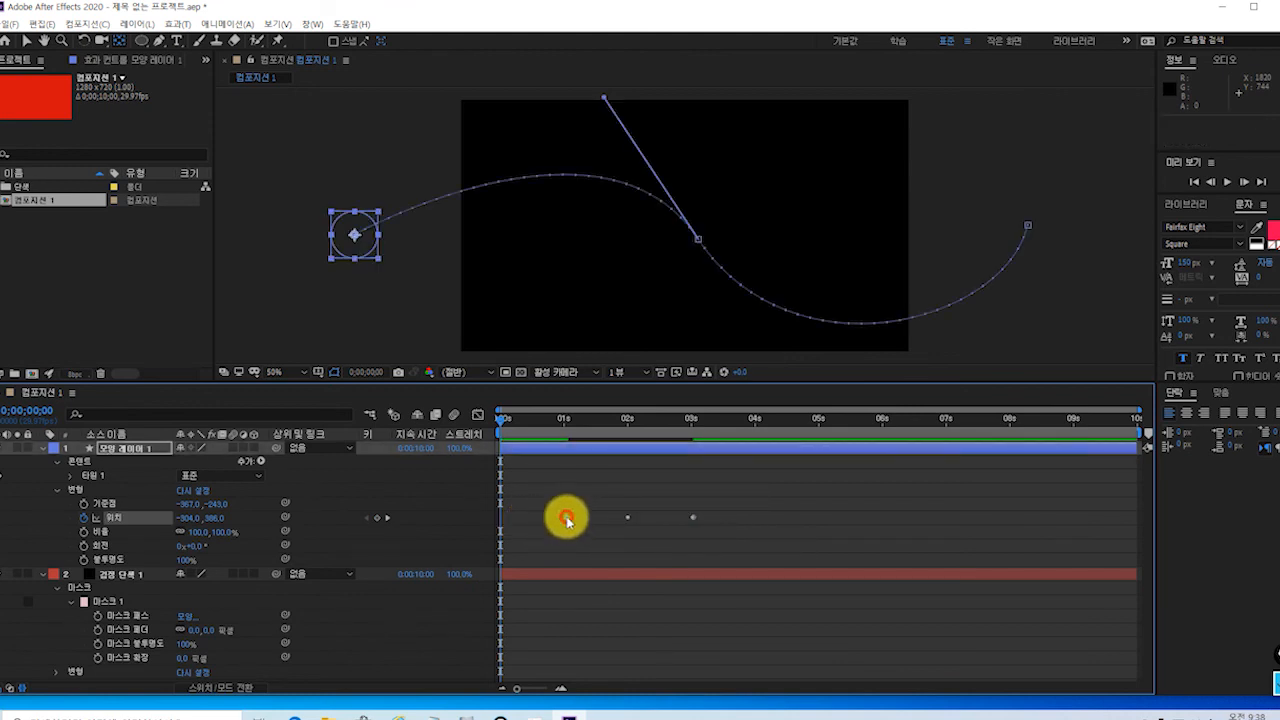
left_click_drag(565, 520, 501, 522)
left_click(695, 518)
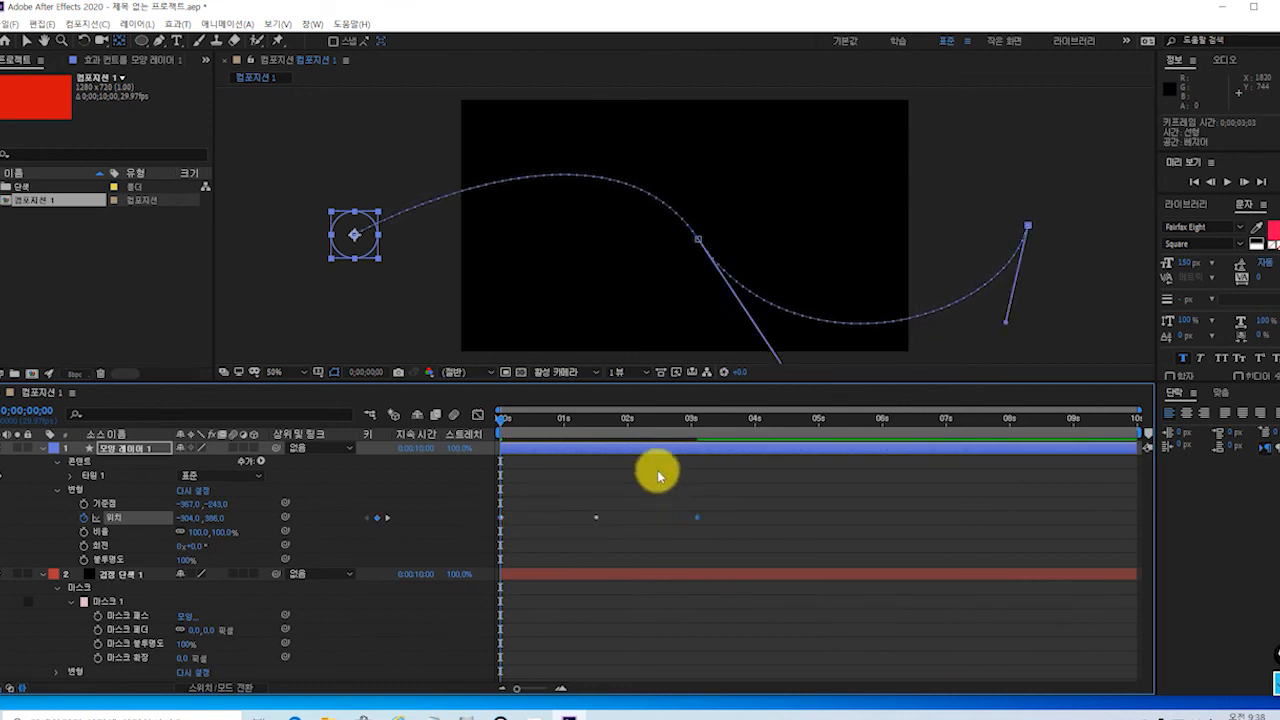
key("space")
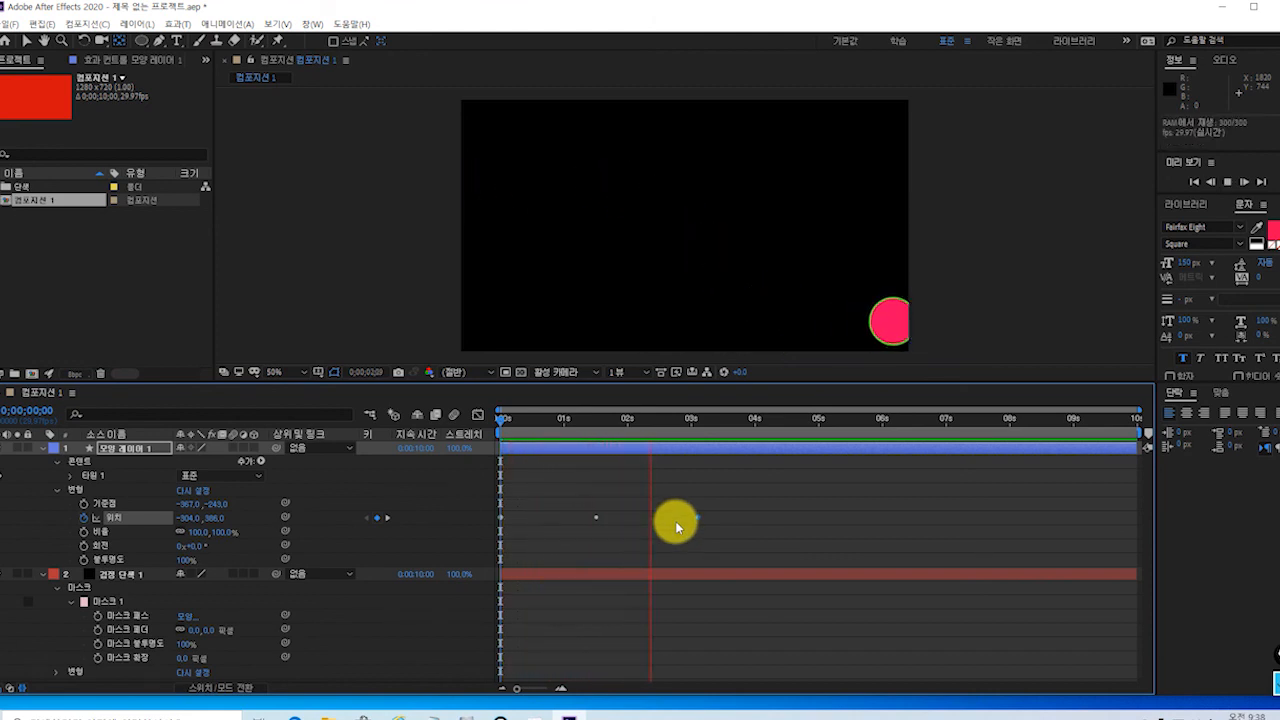
key("space")
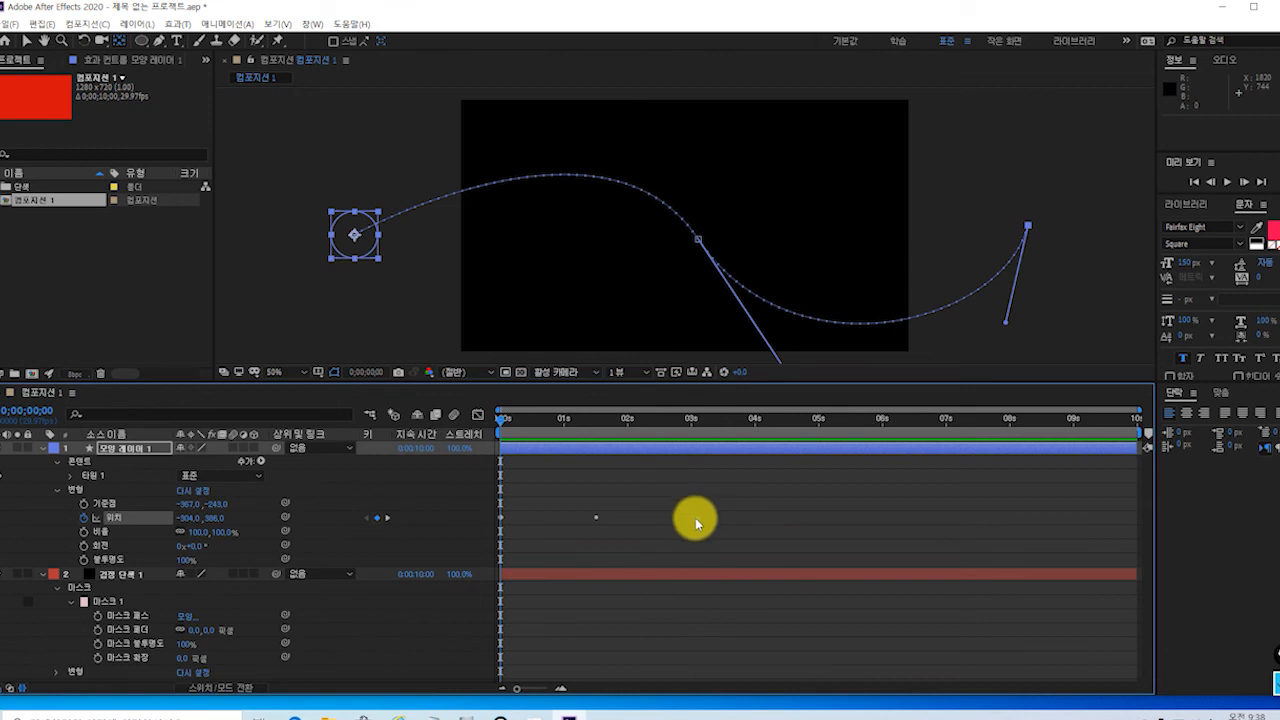
- Move the circle's last Position keyframe to about 3.7 s, preview the motion, and return to the composition's start
left_click_drag(695, 517, 731, 516)
key("space")
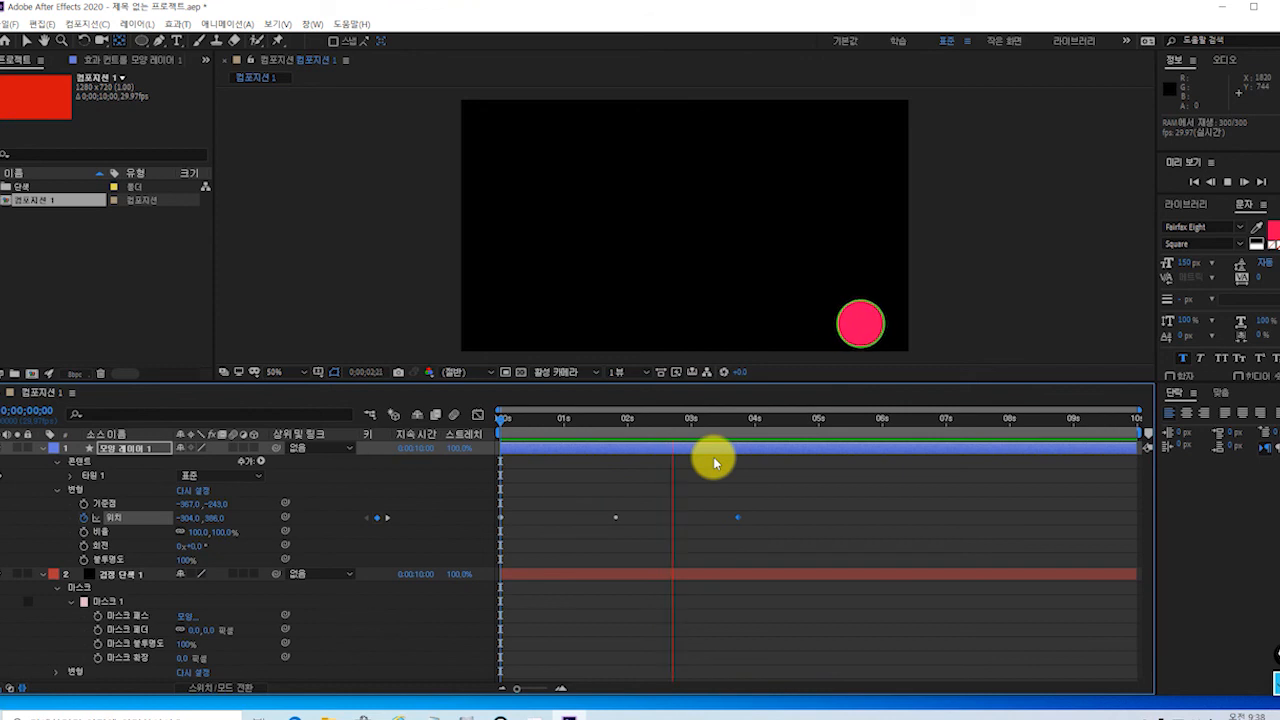
key("space")
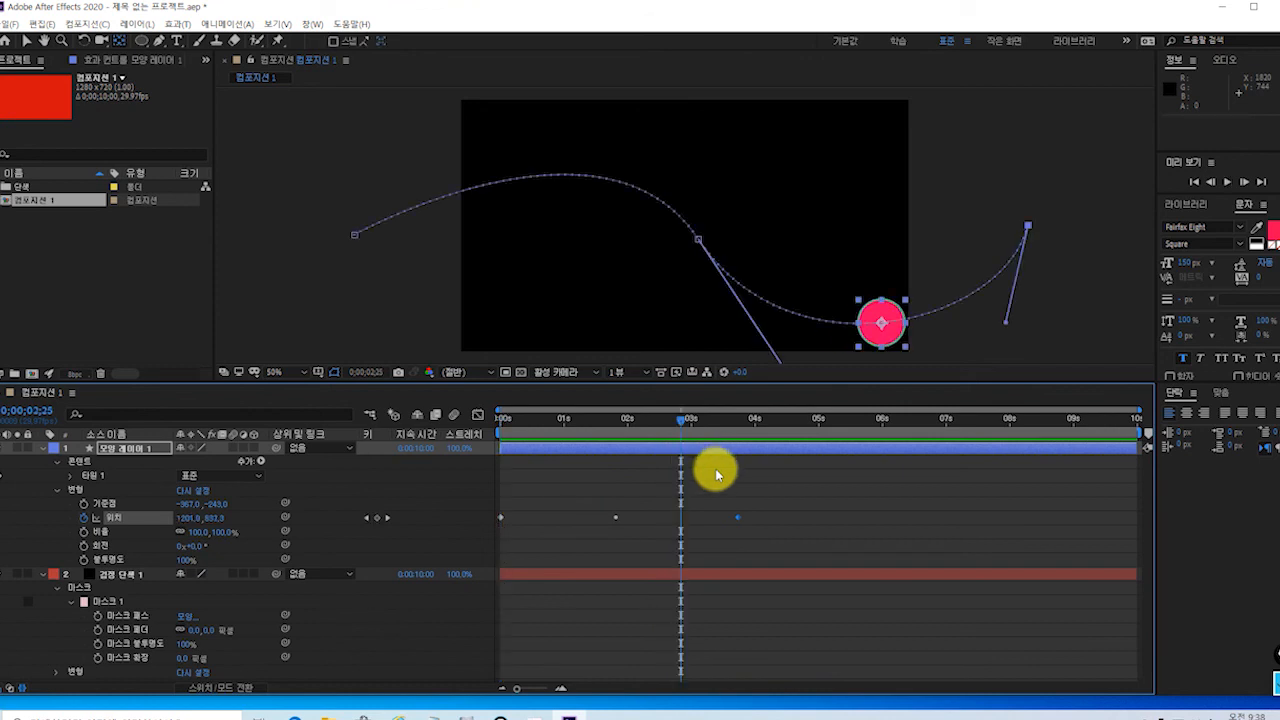
key("Home")
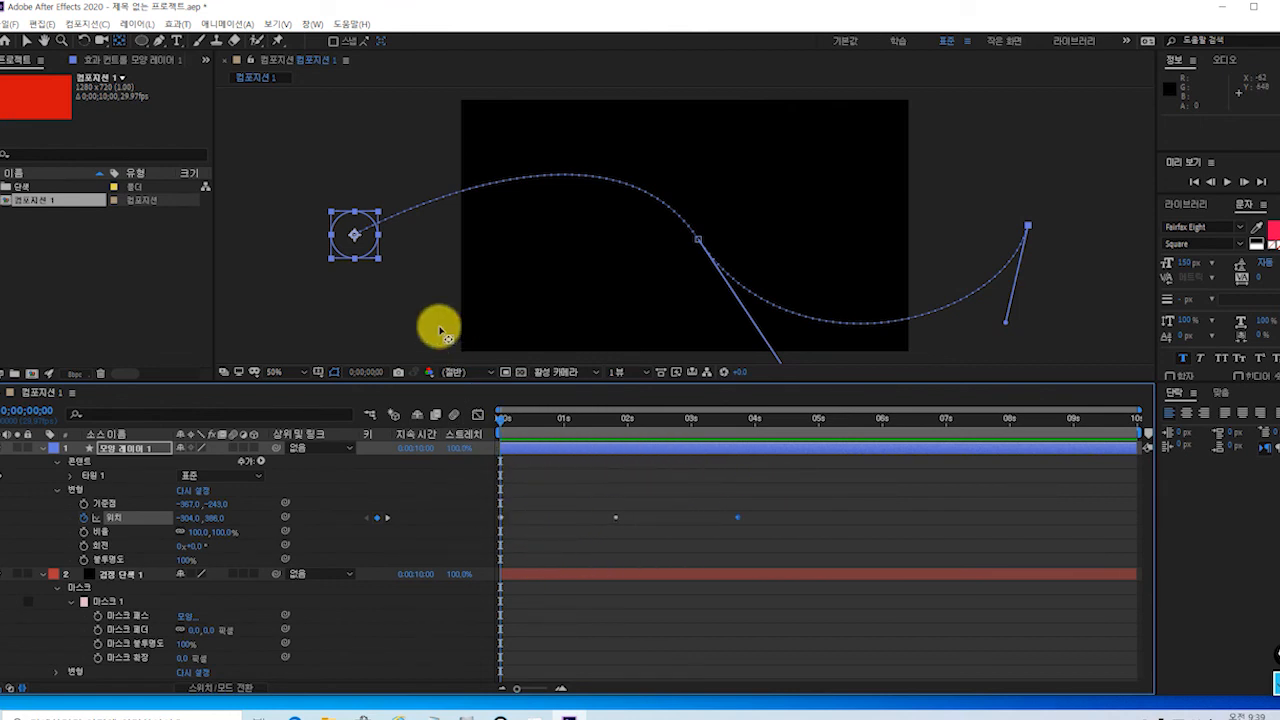
- Select the black solid layer to display its mask path
left_click(134, 575)
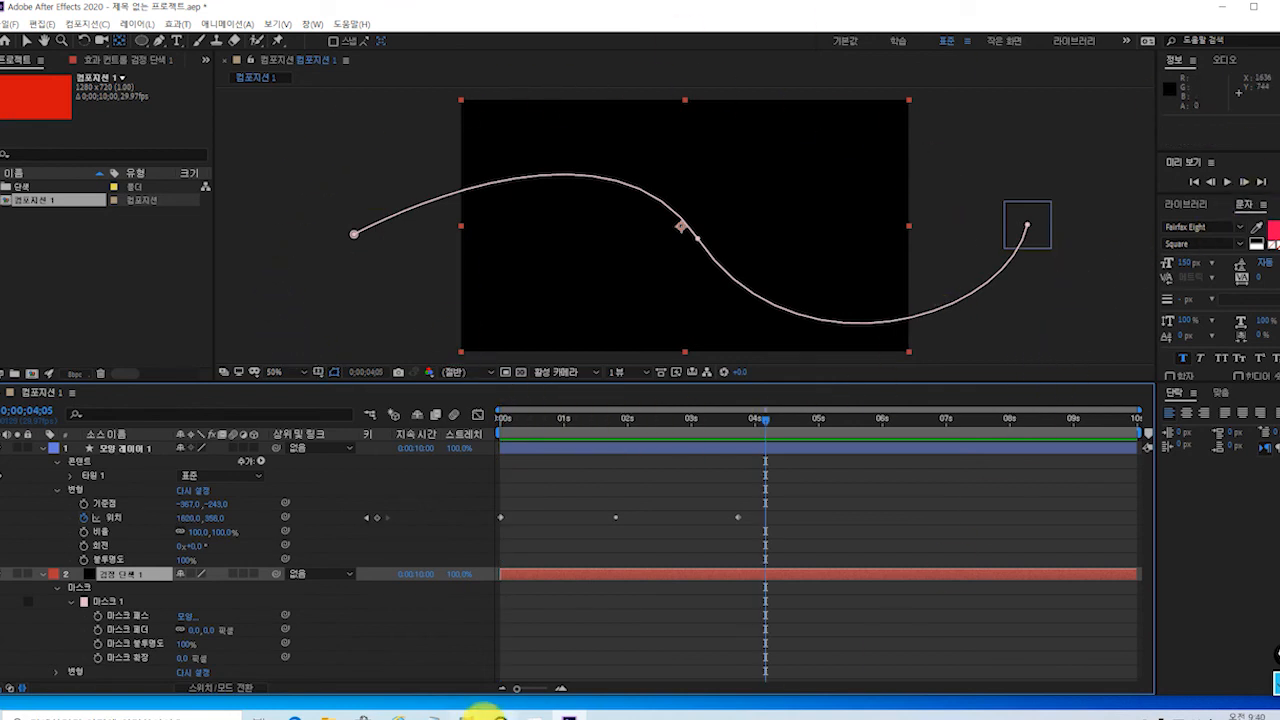
mouse_move(538, 713)
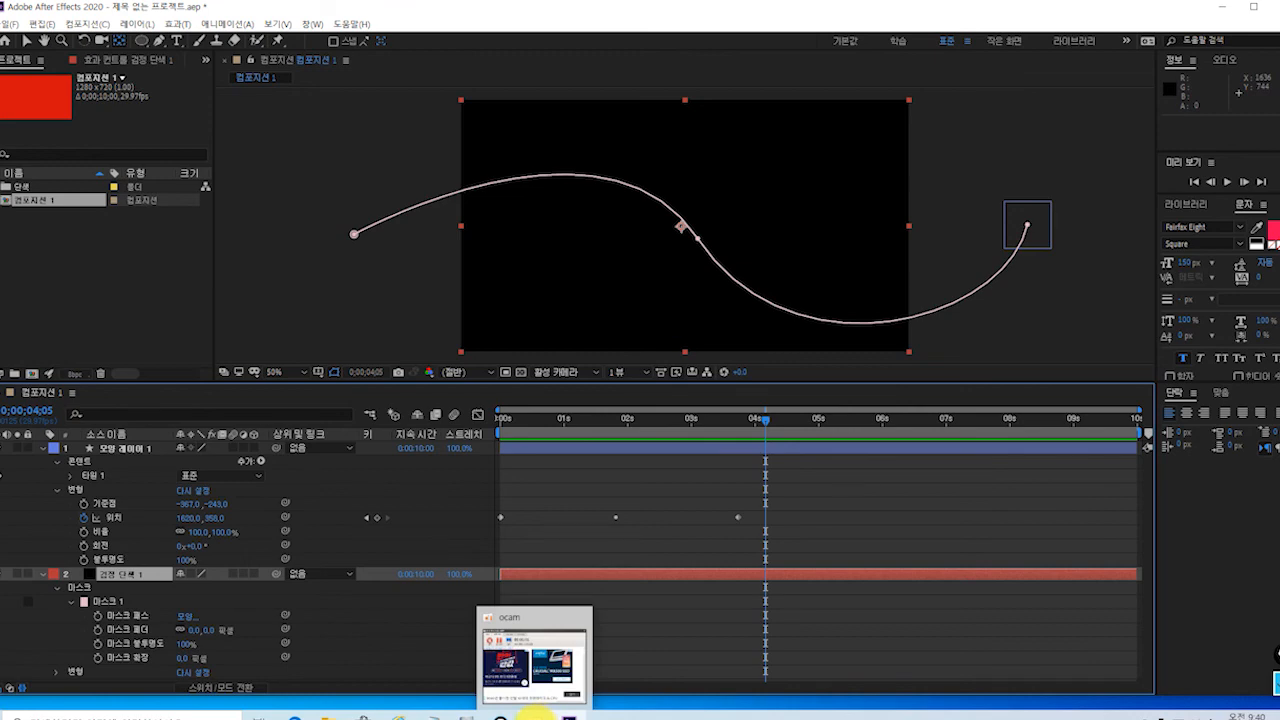